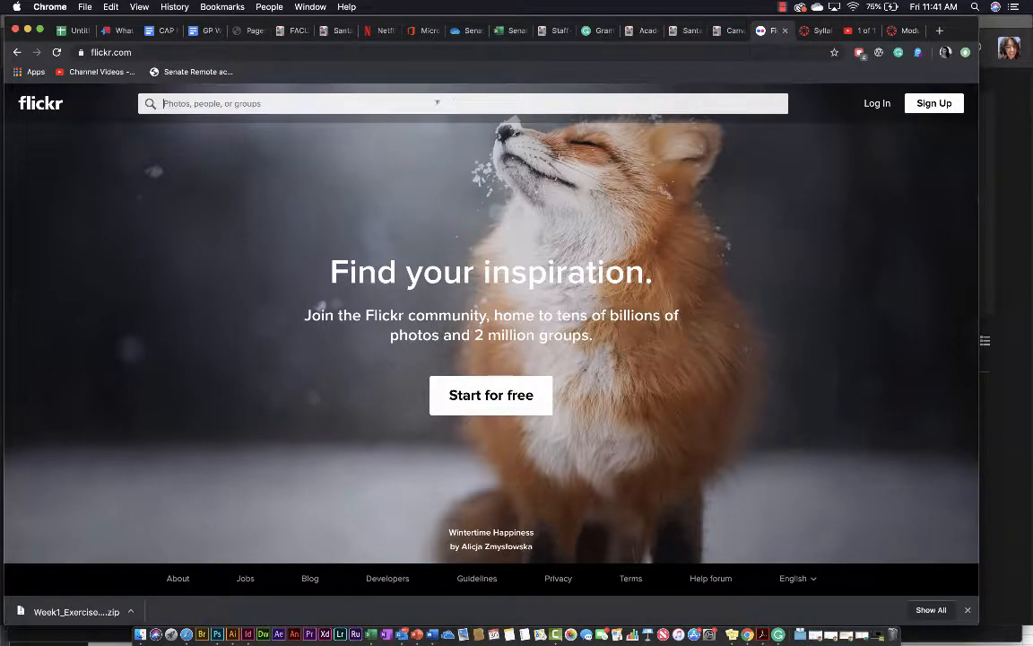
- Search Flickr's photos for "starscape"
left_click(290, 52)
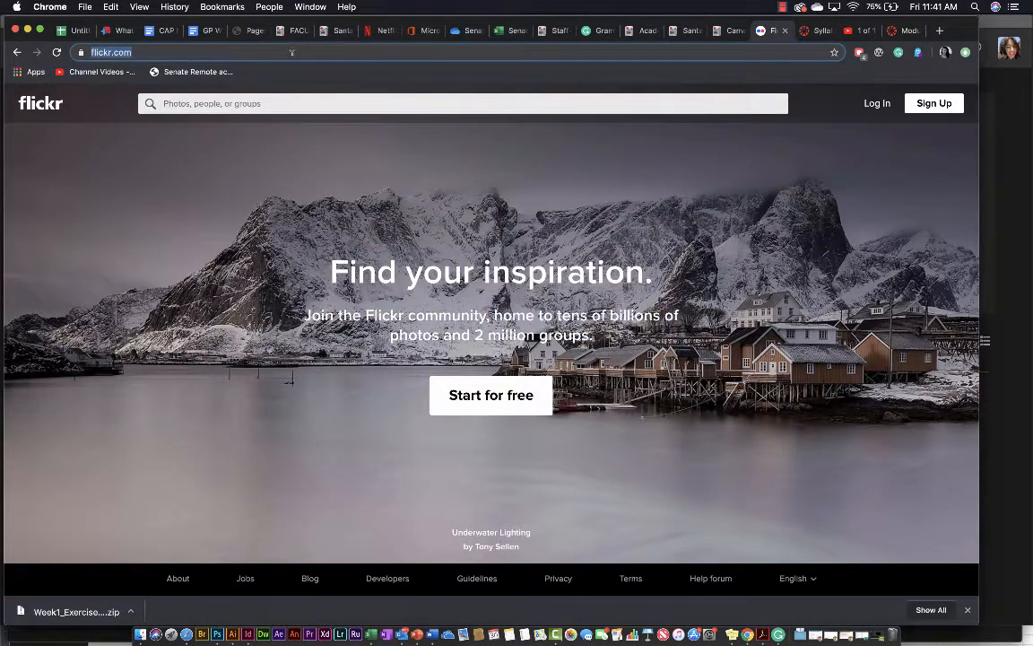
left_click(285, 95)
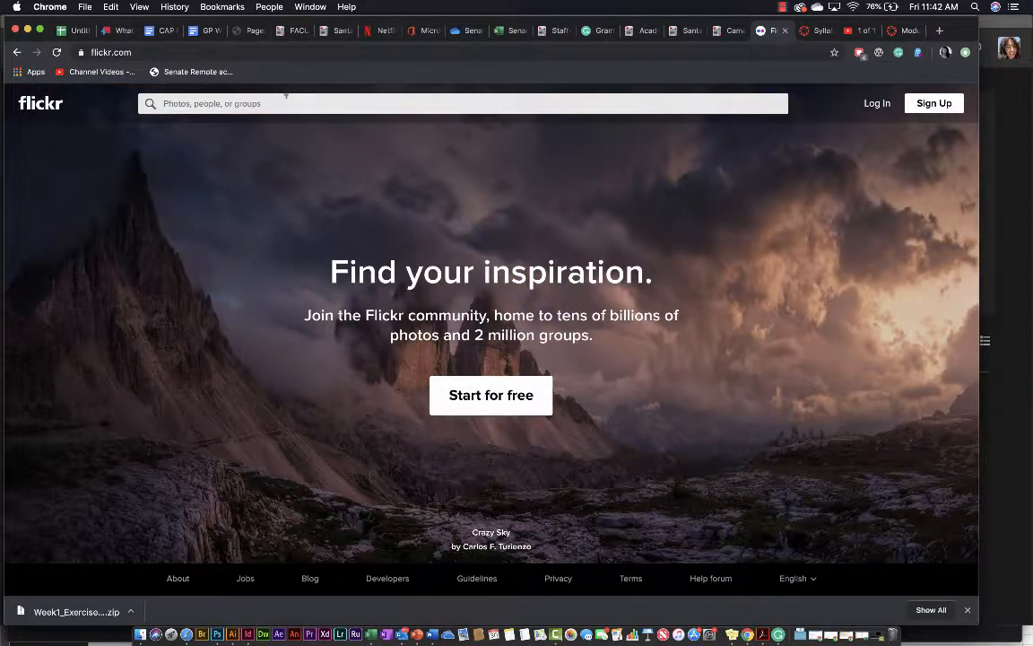
type("stars")
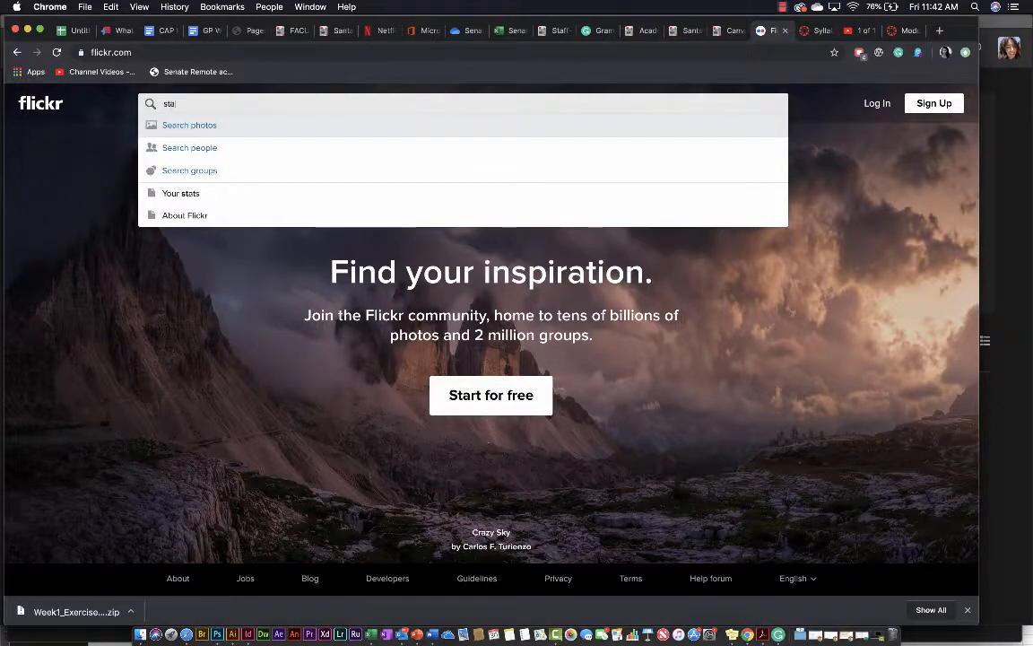
type("cape")
key("Return")
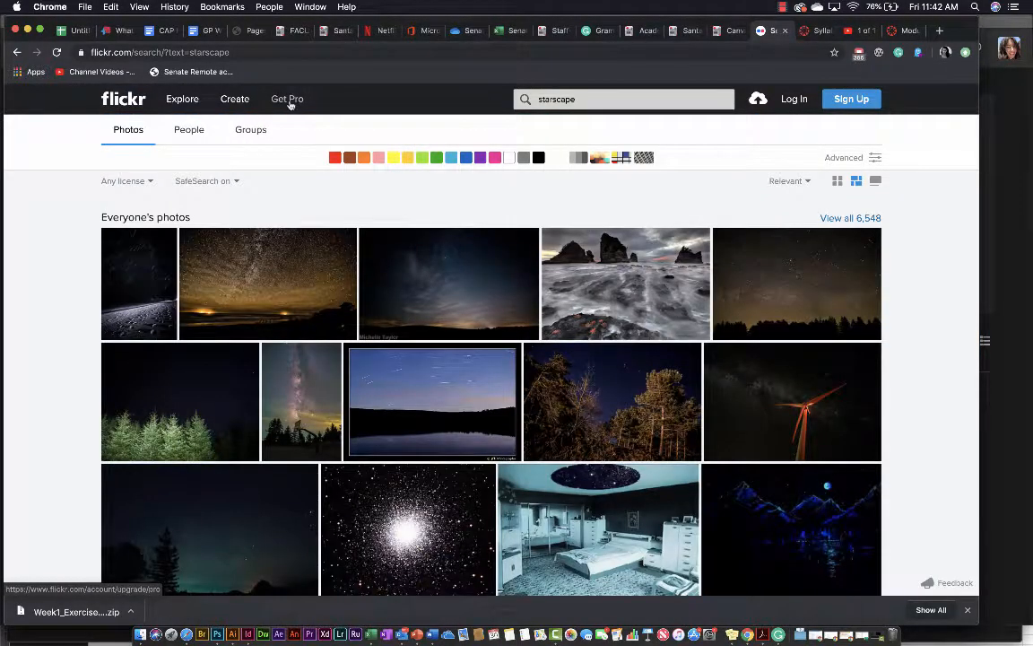
- Look through the starscape photo results and return to the start of the list
scroll(369, 262, "down", 2)
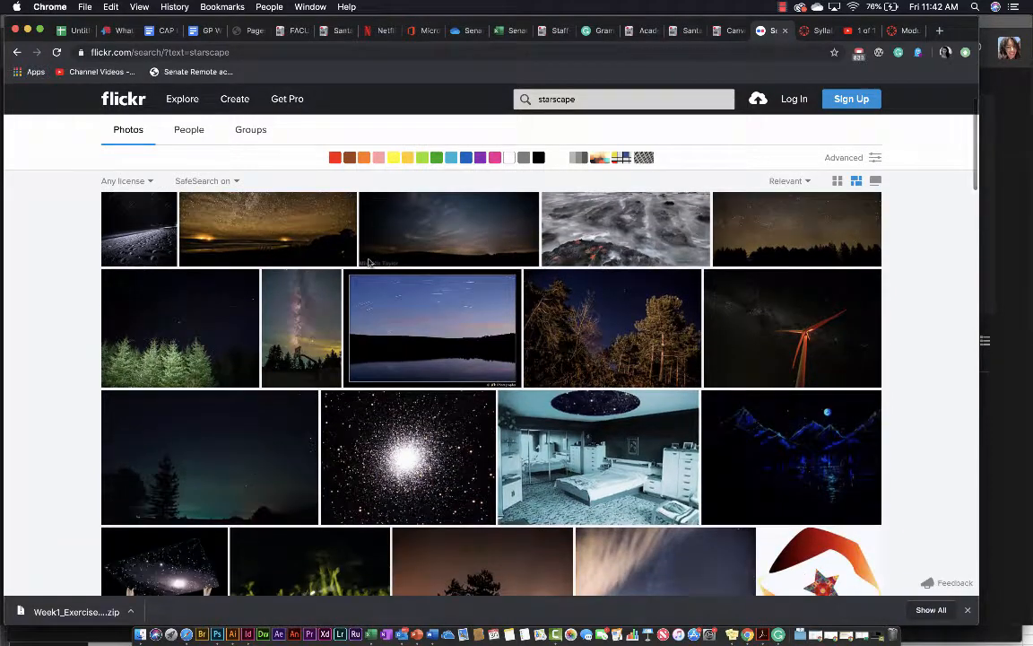
scroll(350, 351, "down", 1)
scroll(350, 352, "down", 1)
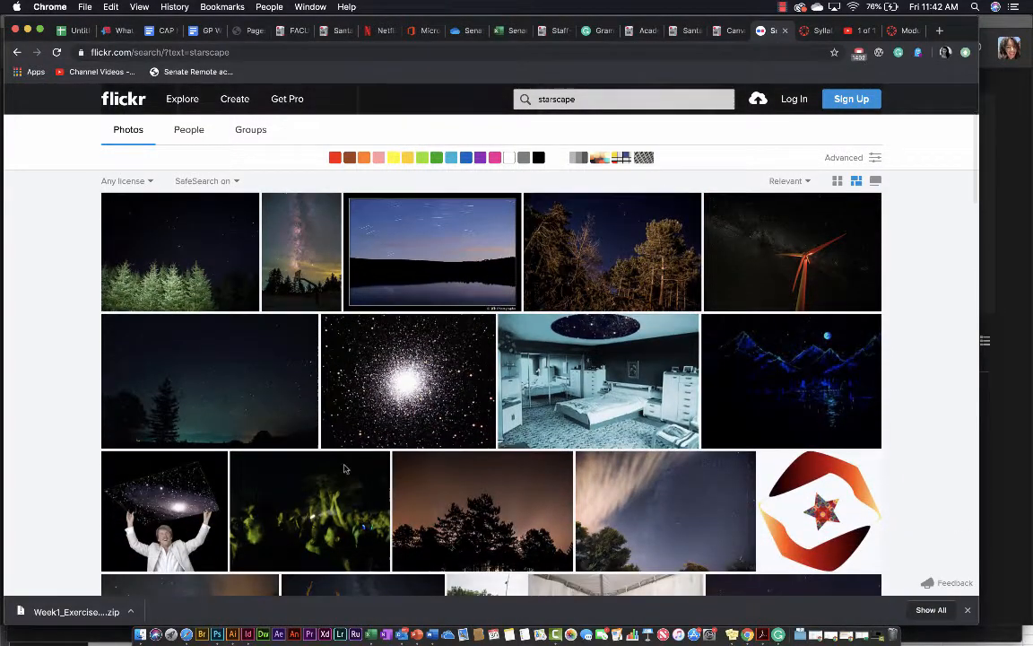
scroll(319, 320, "down", 2)
scroll(345, 470, "down", 3)
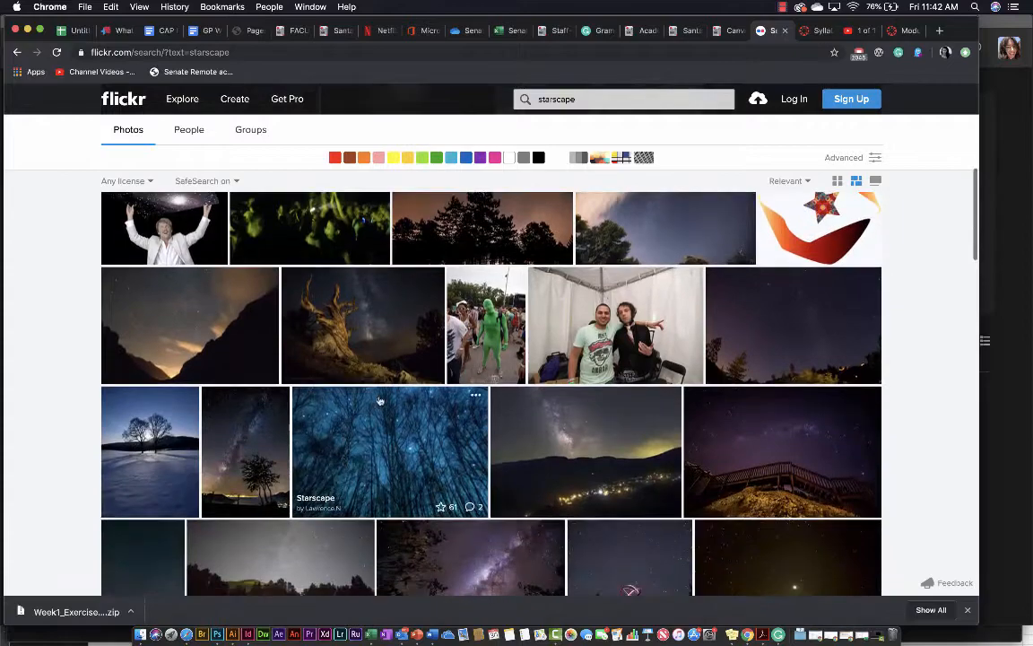
scroll(345, 466, "down", 5)
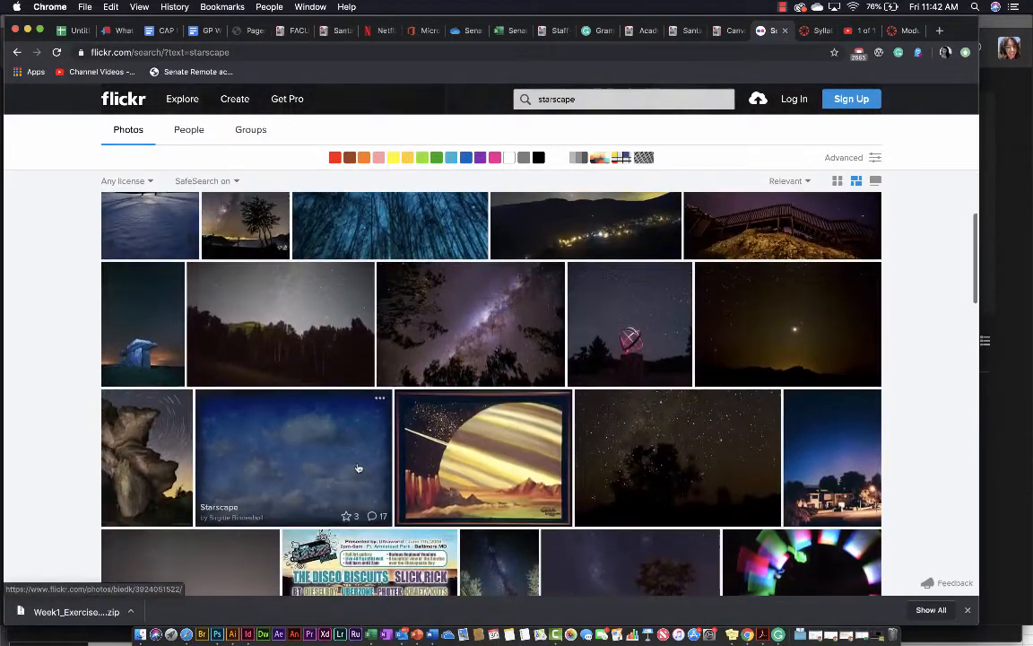
scroll(357, 467, "down", 5)
scroll(357, 467, "down", 8)
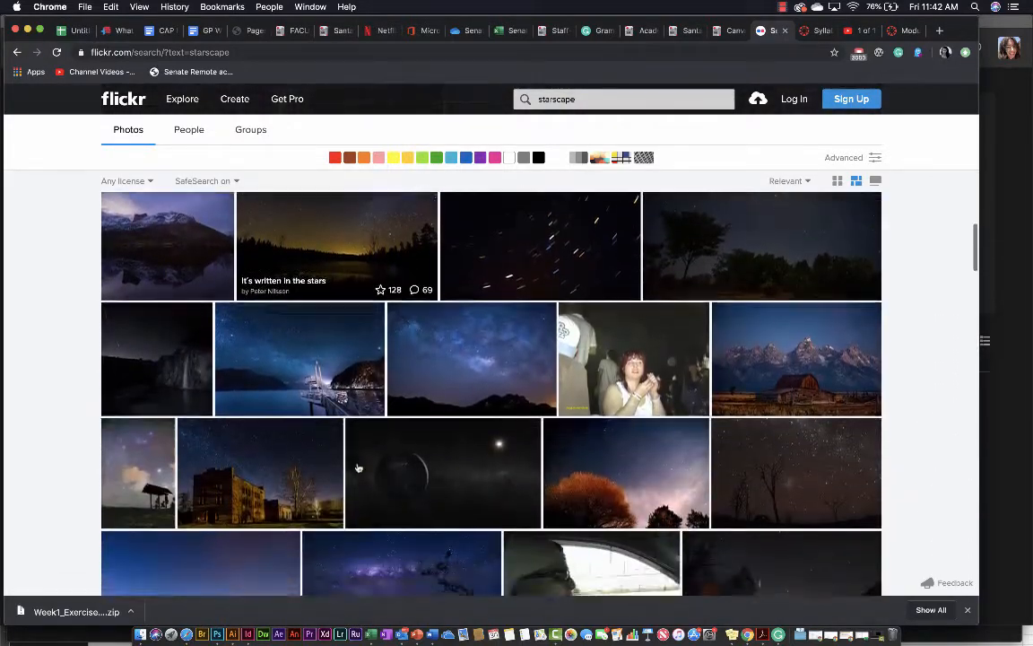
scroll(357, 468, "down", 10)
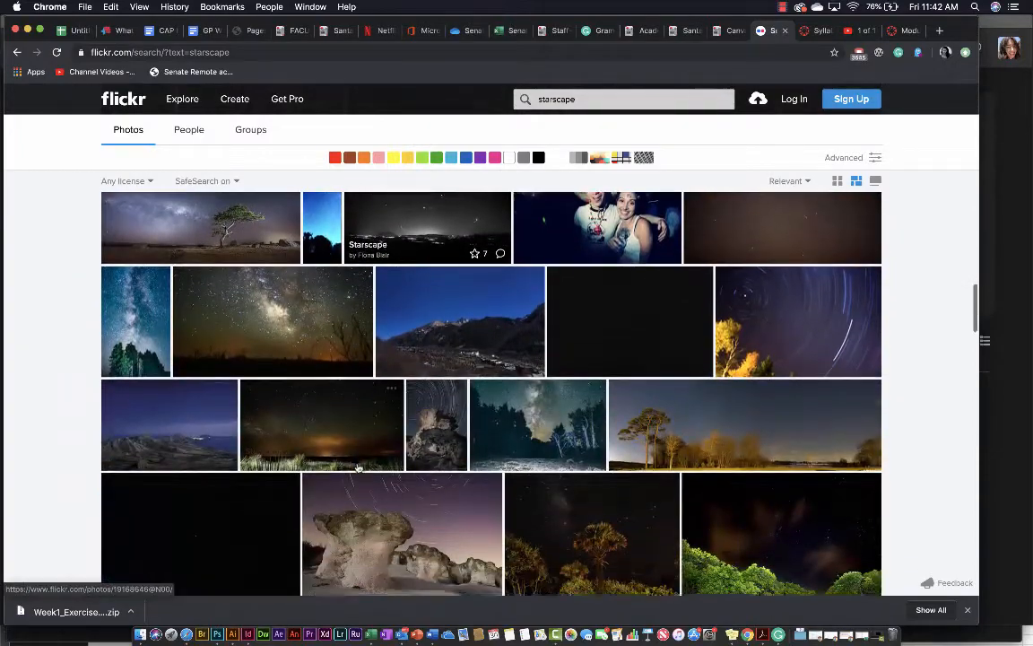
scroll(357, 467, "up", 15)
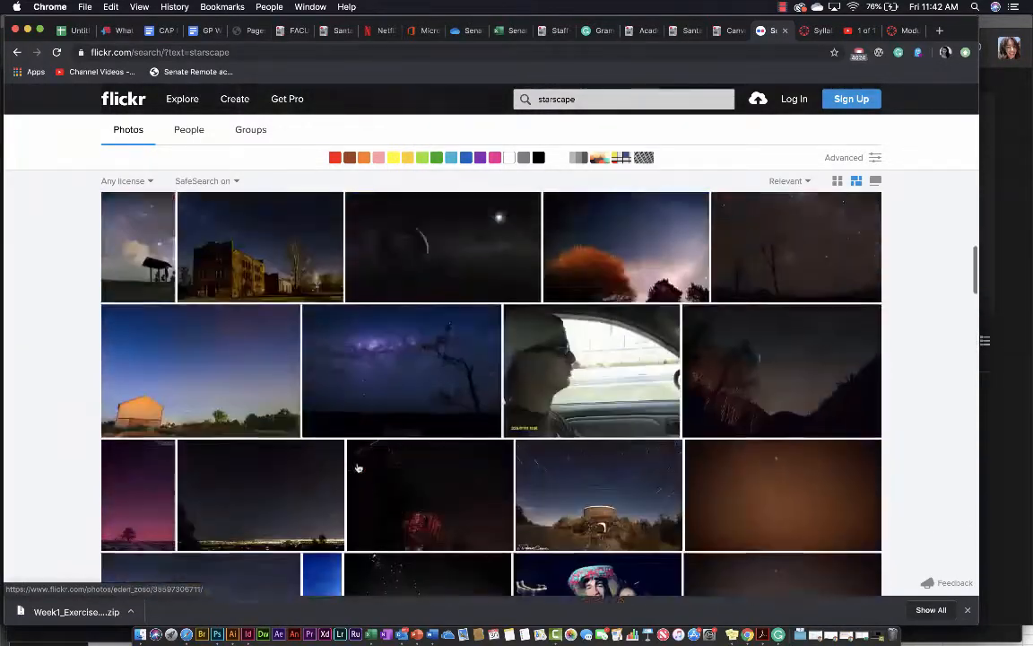
scroll(357, 468, "up", 5)
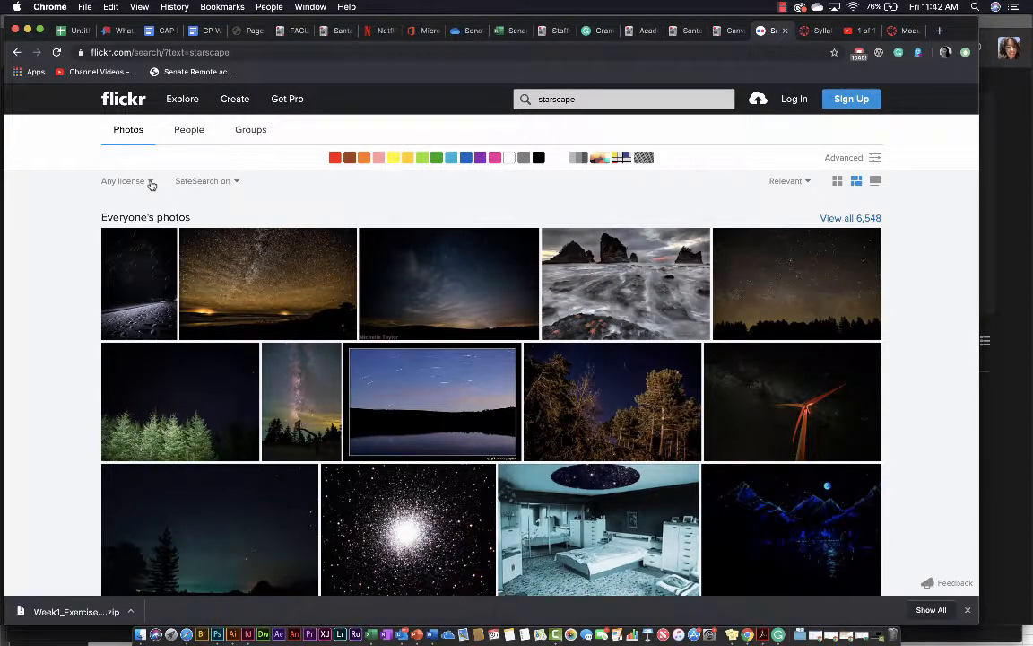
- Filter the starscape results to photos with the license "No known copyright restrictions"
left_click(151, 183)
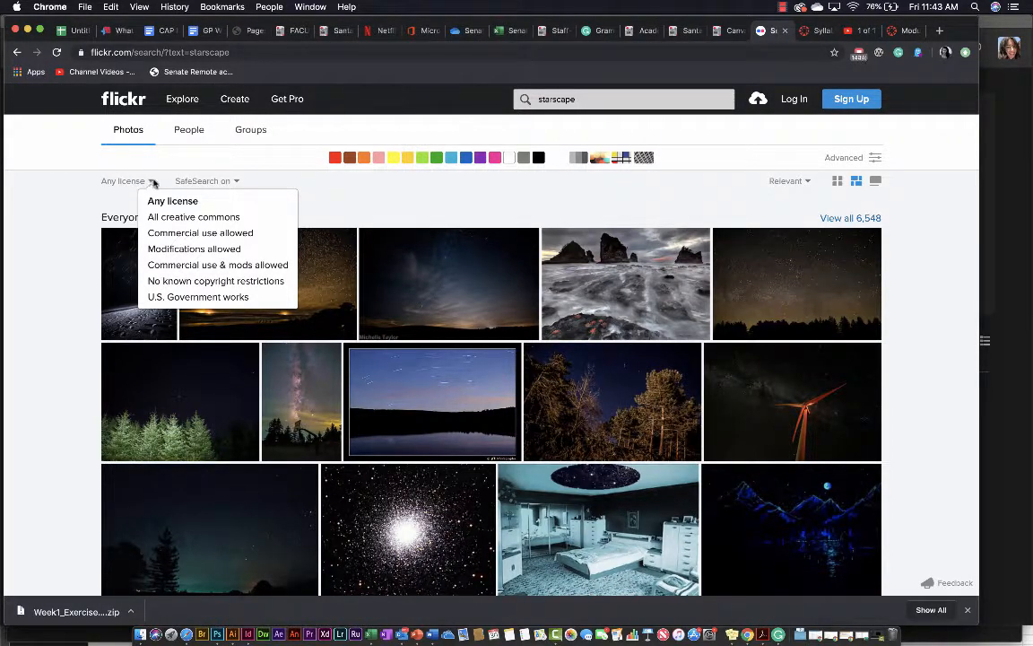
left_click(152, 183)
left_click(151, 183)
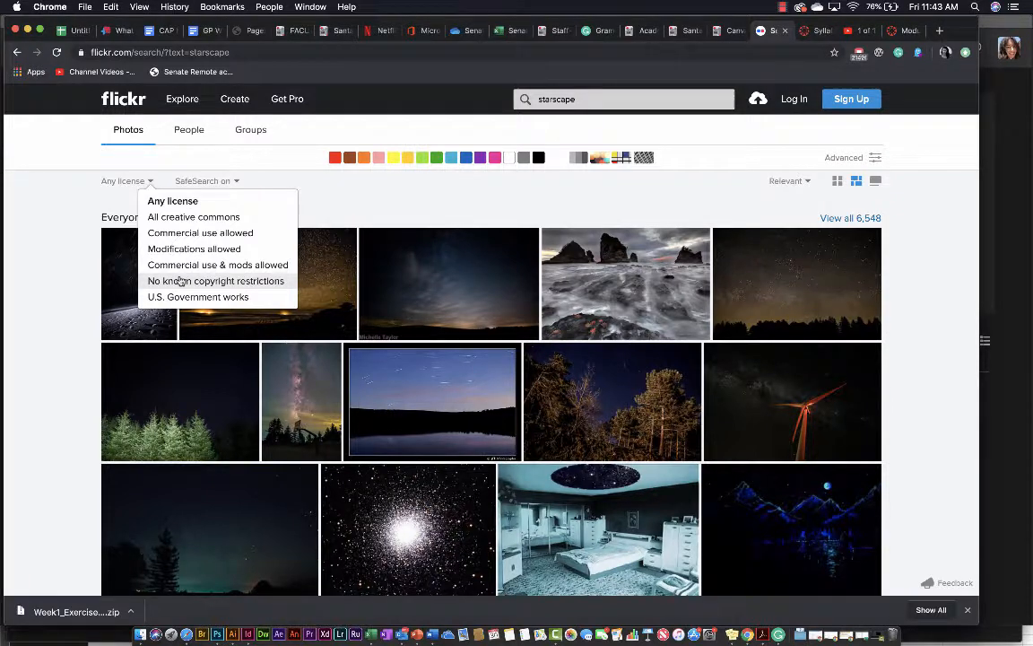
left_click(180, 282)
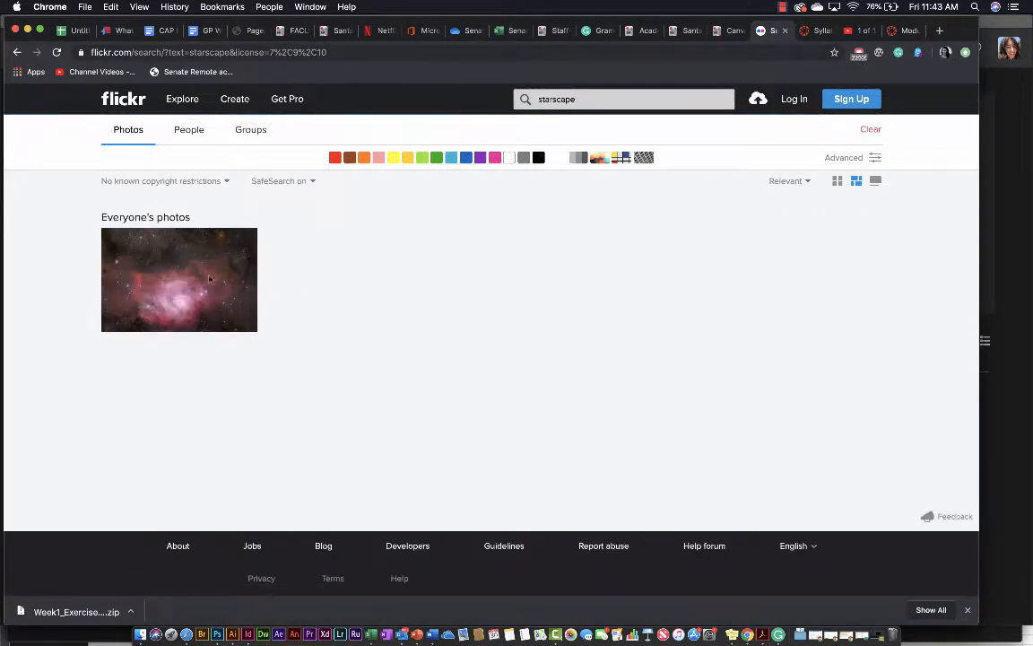
- Replace the search term with "mountains", run the search under the same license filter, and show the advanced filter options
left_click(555, 93)
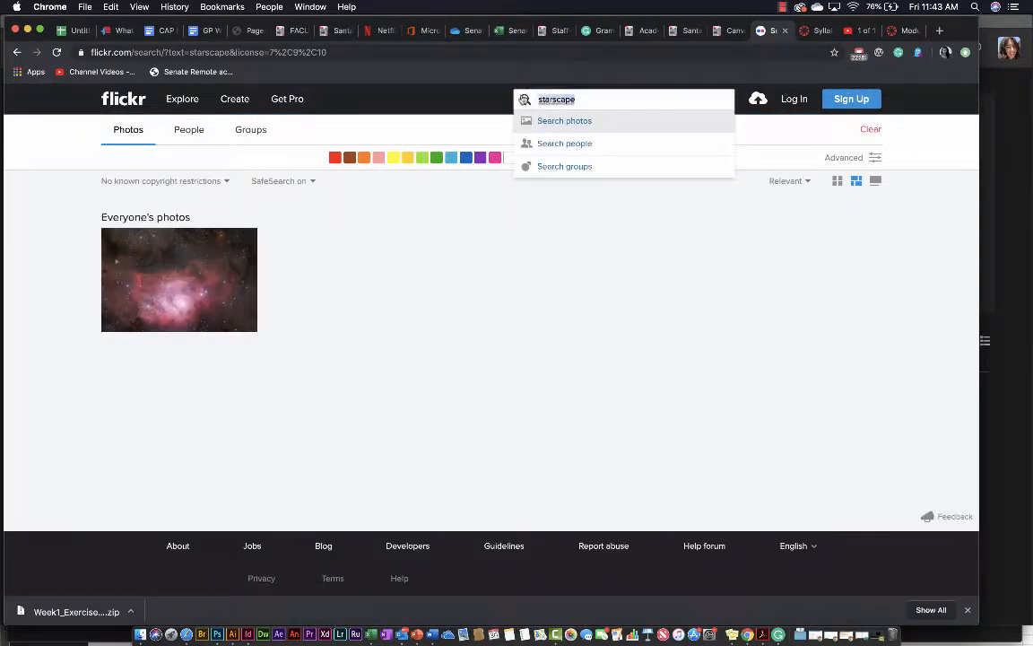
type("mountains")
key("Return")
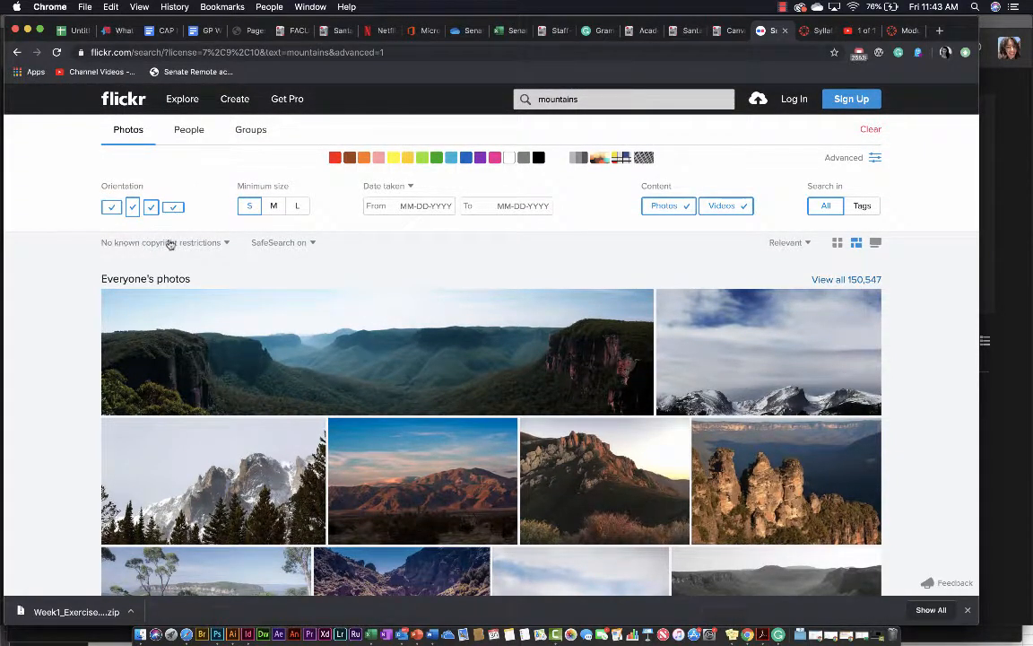
- Look through the mountain photos that have no known copyright restrictions for a suitable image
scroll(233, 408, "down", 1)
scroll(233, 408, "down", 5)
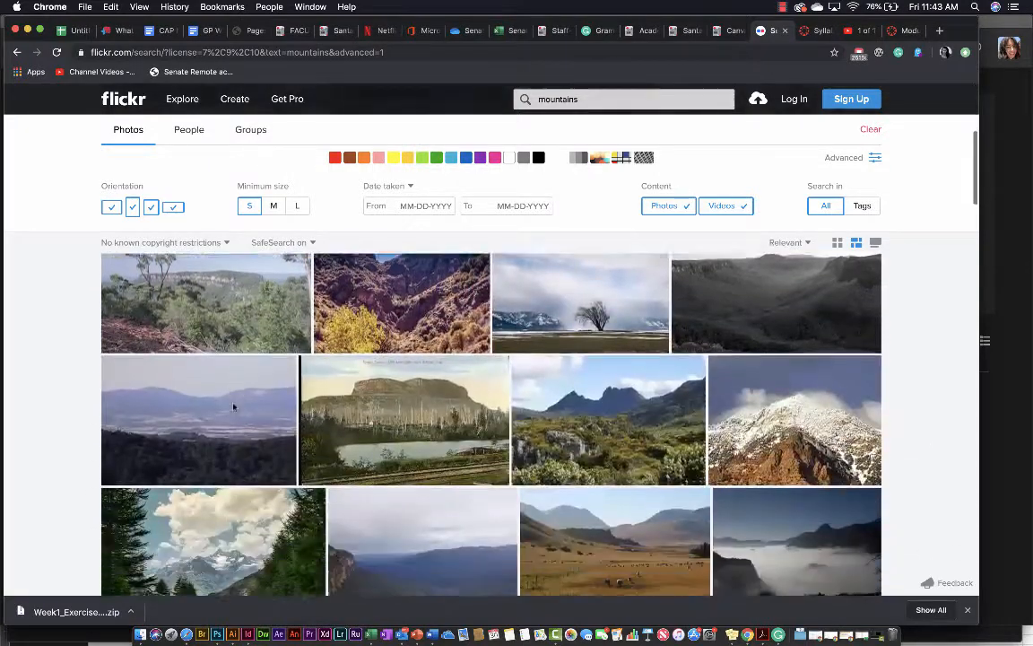
scroll(233, 408, "down", 3)
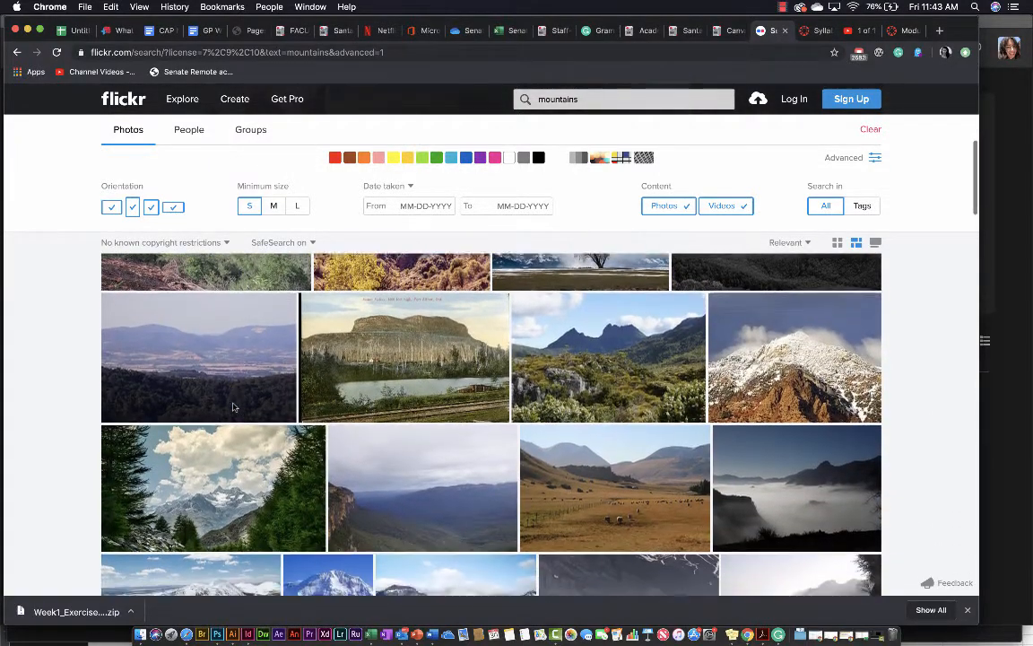
scroll(233, 408, "down", 2)
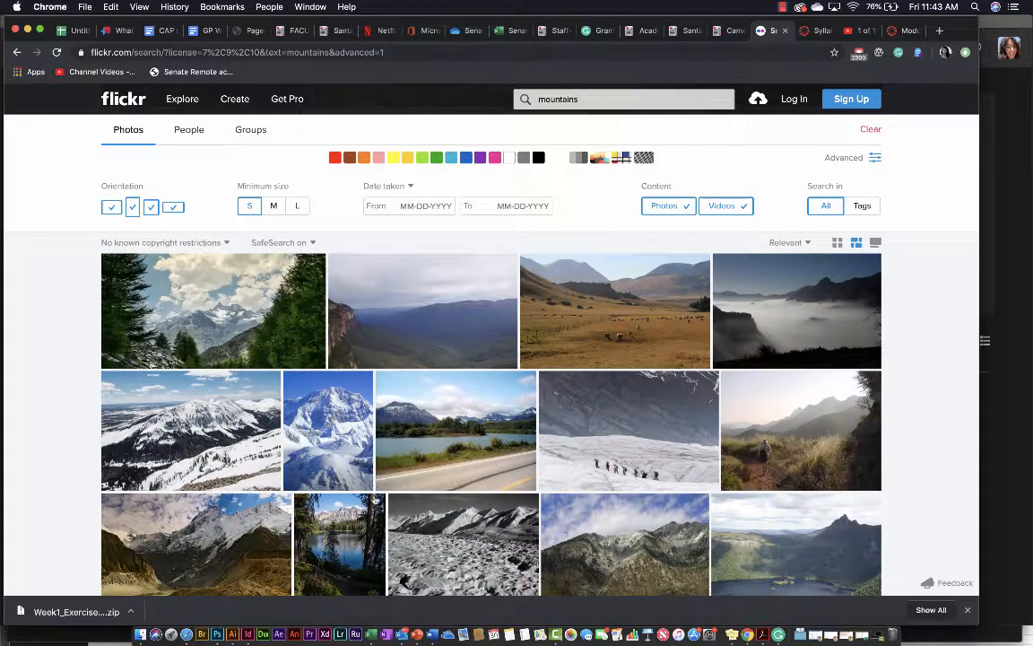
scroll(375, 498, "down", 5)
scroll(375, 499, "up", 4)
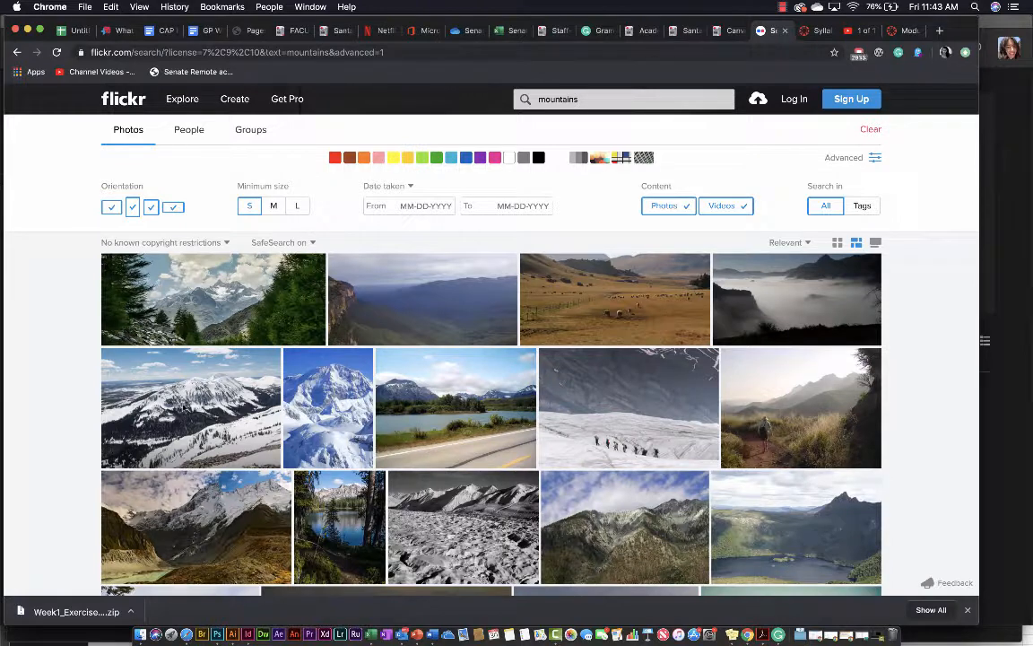
scroll(168, 397, "down", 1)
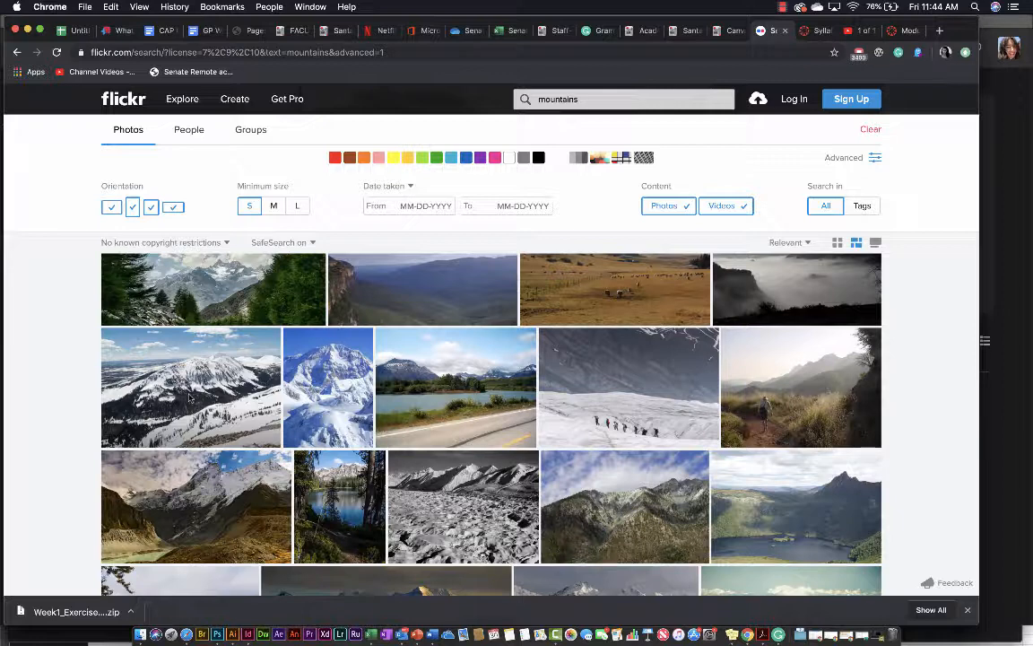
scroll(184, 377, "down", 3)
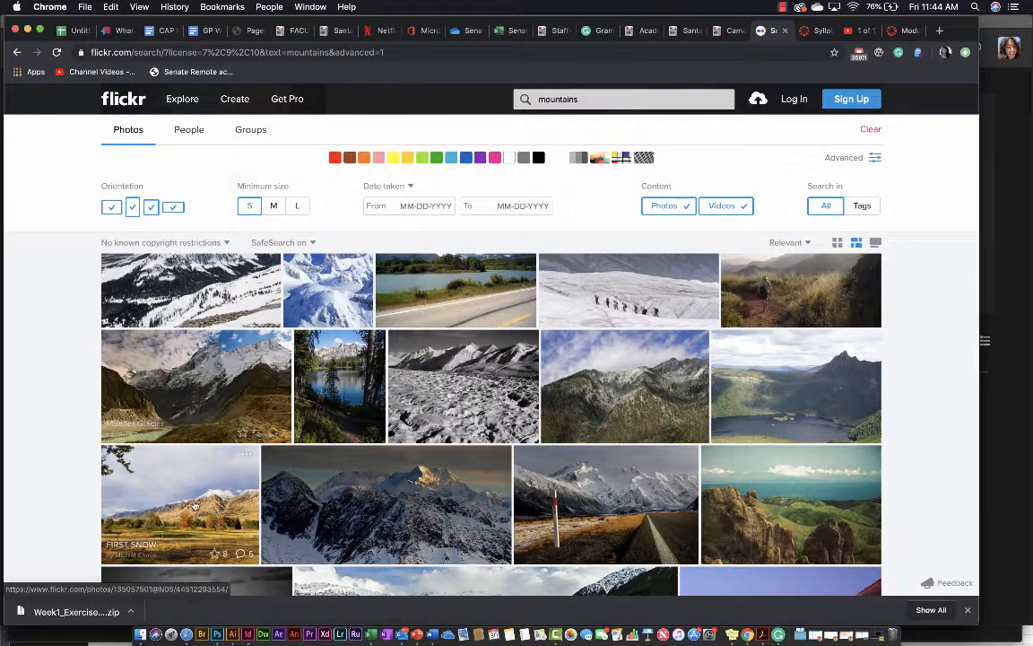
scroll(202, 431, "down", 4)
scroll(193, 505, "down", 10)
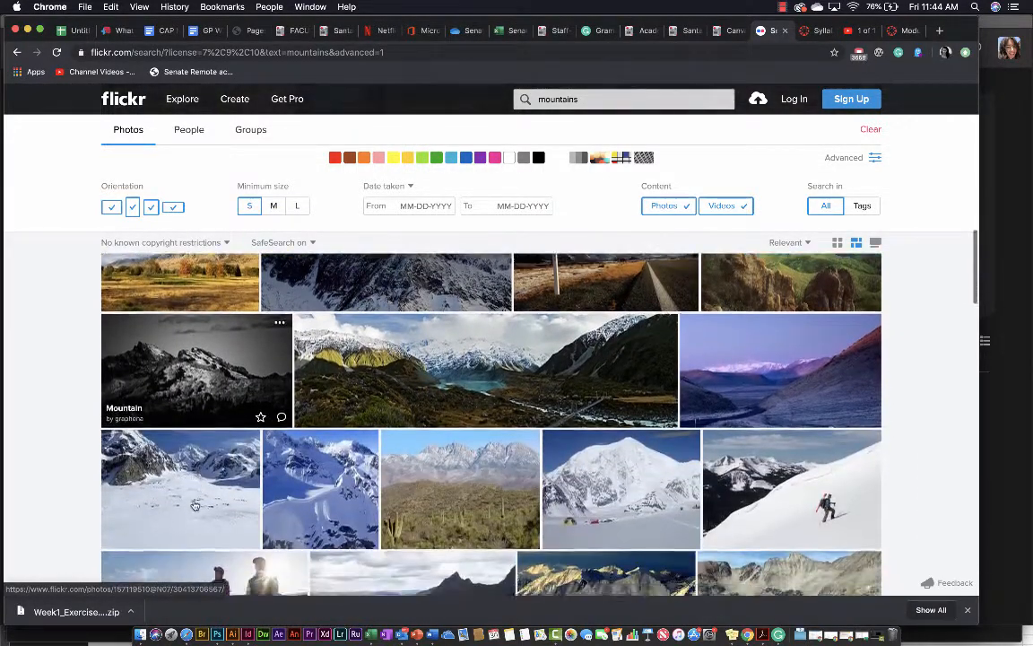
scroll(194, 505, "down", 4)
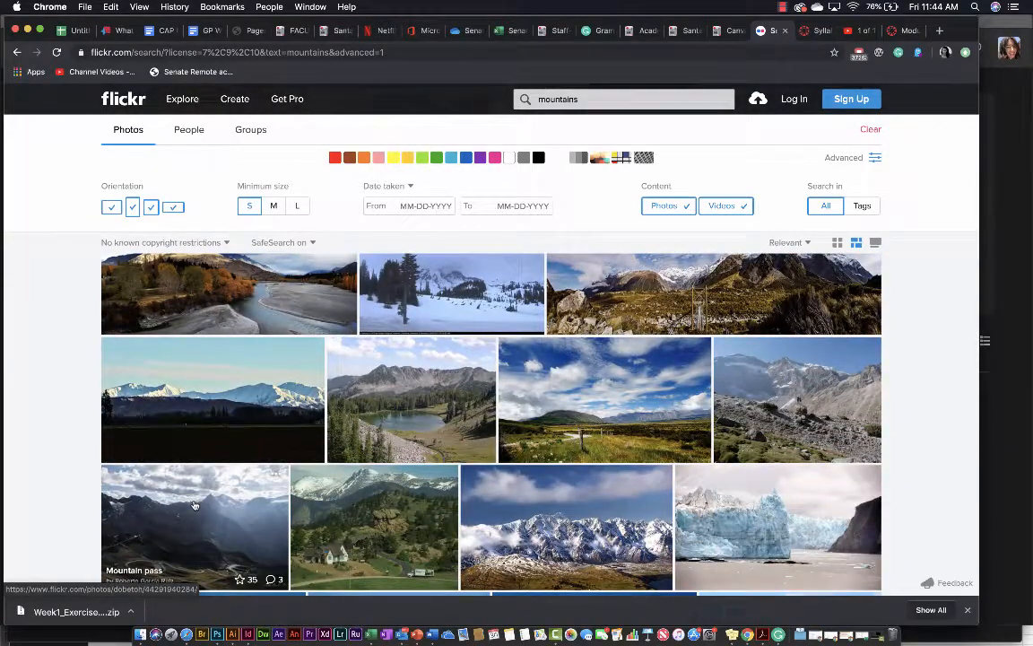
scroll(194, 505, "down", 2)
scroll(194, 505, "down", 2)
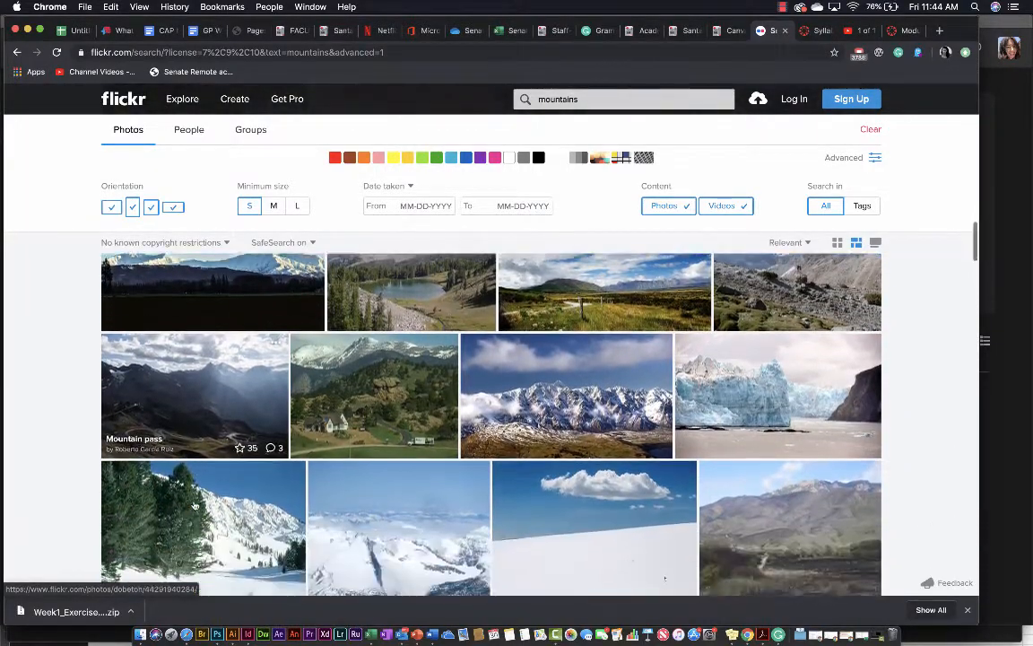
scroll(194, 505, "down", 2)
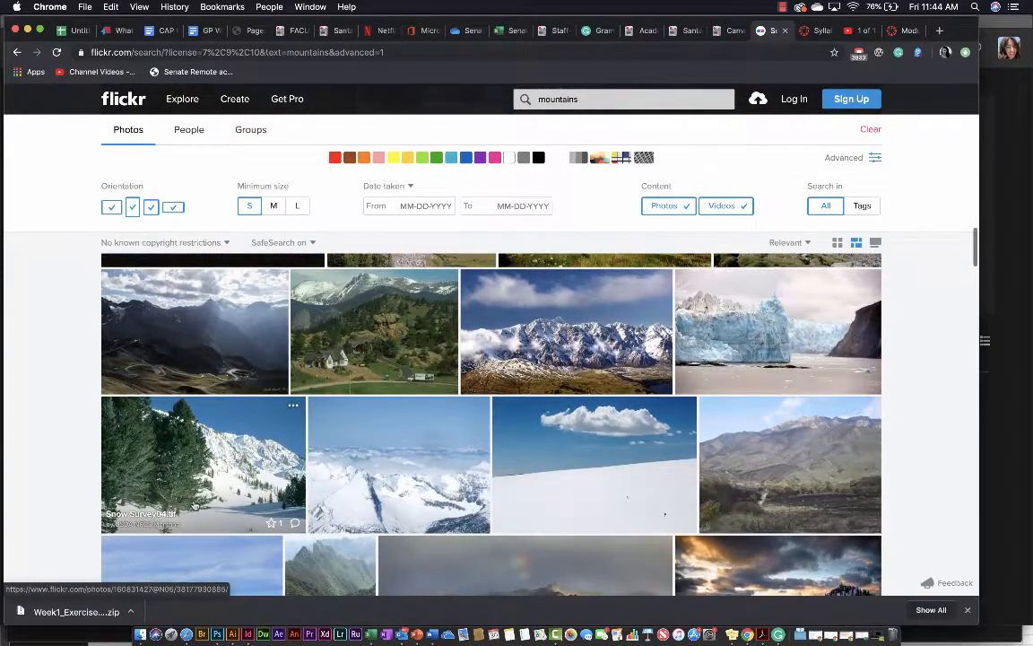
- Try to open the Hubbard Glacier Alaska photo from the mountain results
left_click(755, 341)
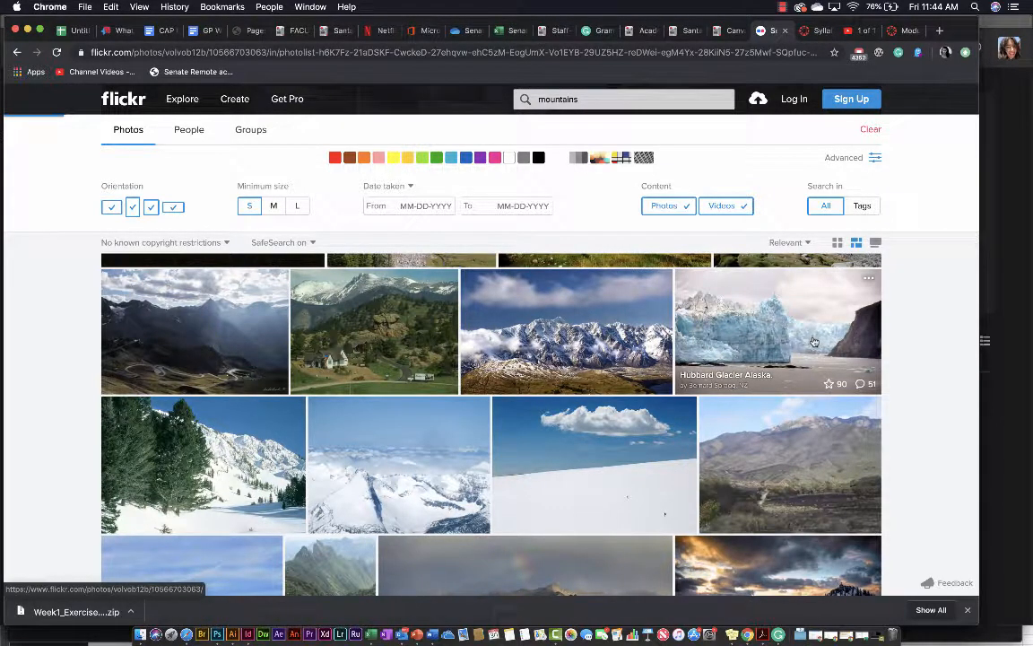
scroll(685, 259, "up", 20)
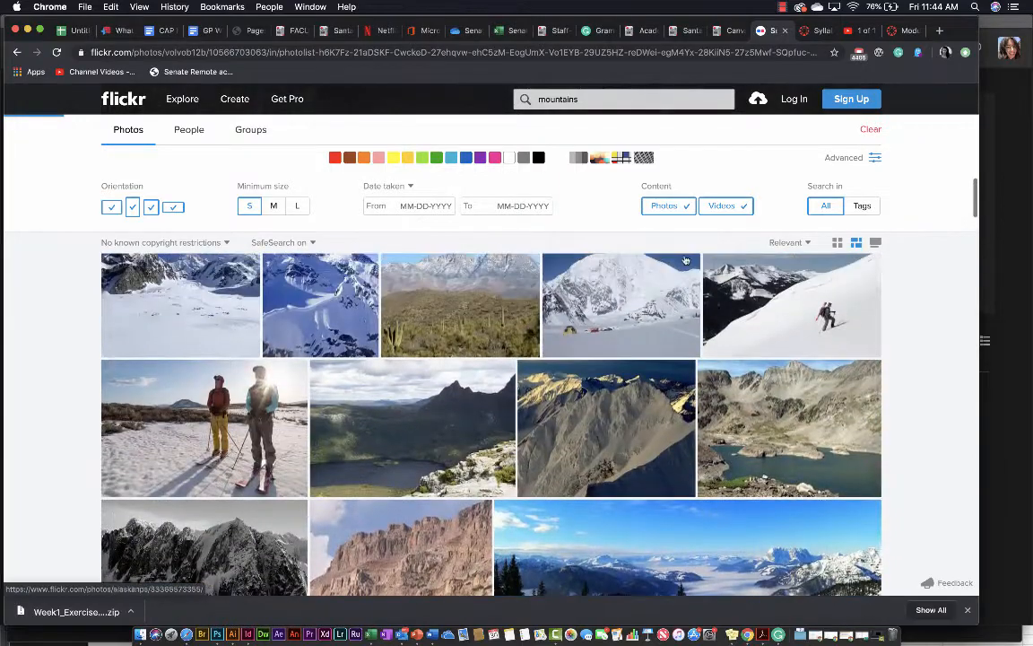
scroll(685, 259, "up", 5)
scroll(683, 256, "down", 10)
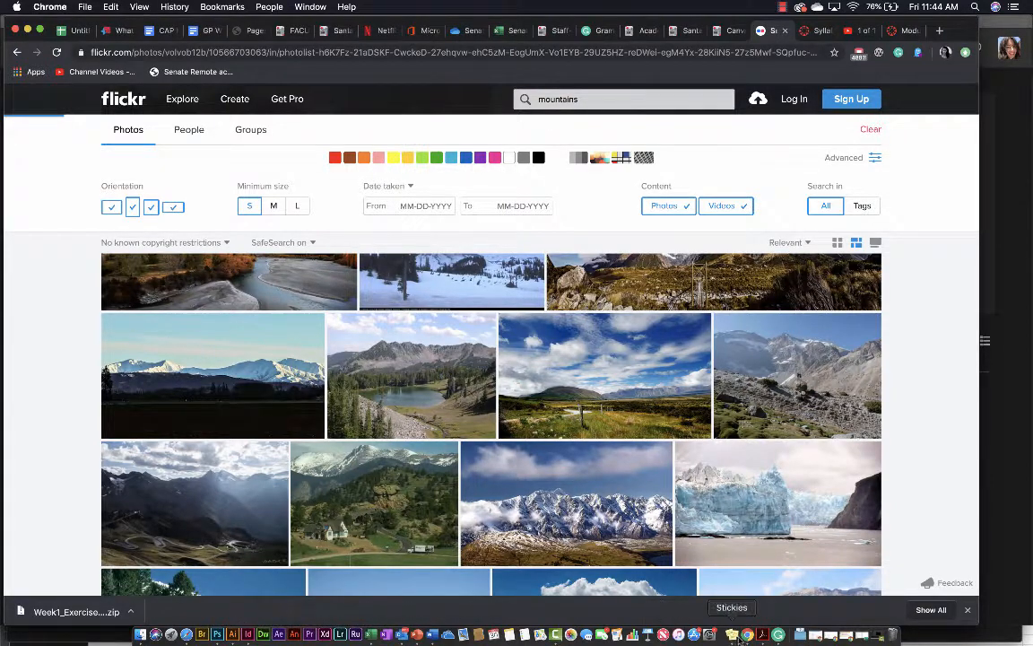
- Switch to Safari and load flickr.com in place of the page that failed to open
left_click(186, 634)
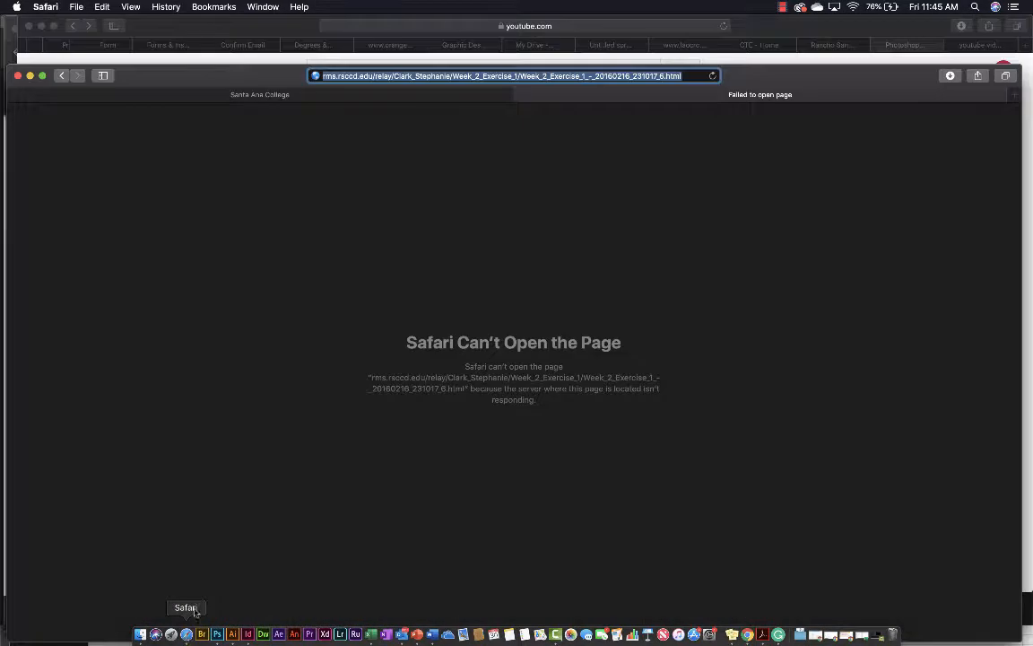
type("rlickr.com")
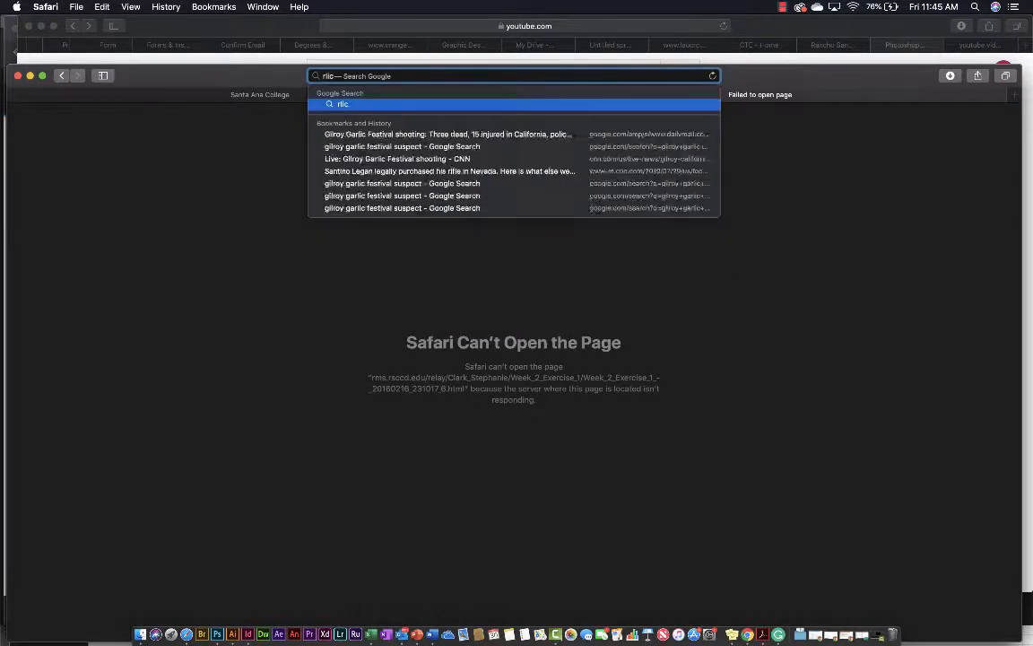
key("BackSpace")
key("BackSpace")
key("BackSpace")
key("BackSpace")
key("BackSpace")
key("BackSpace")
key("BackSpace")
key("BackSpace")
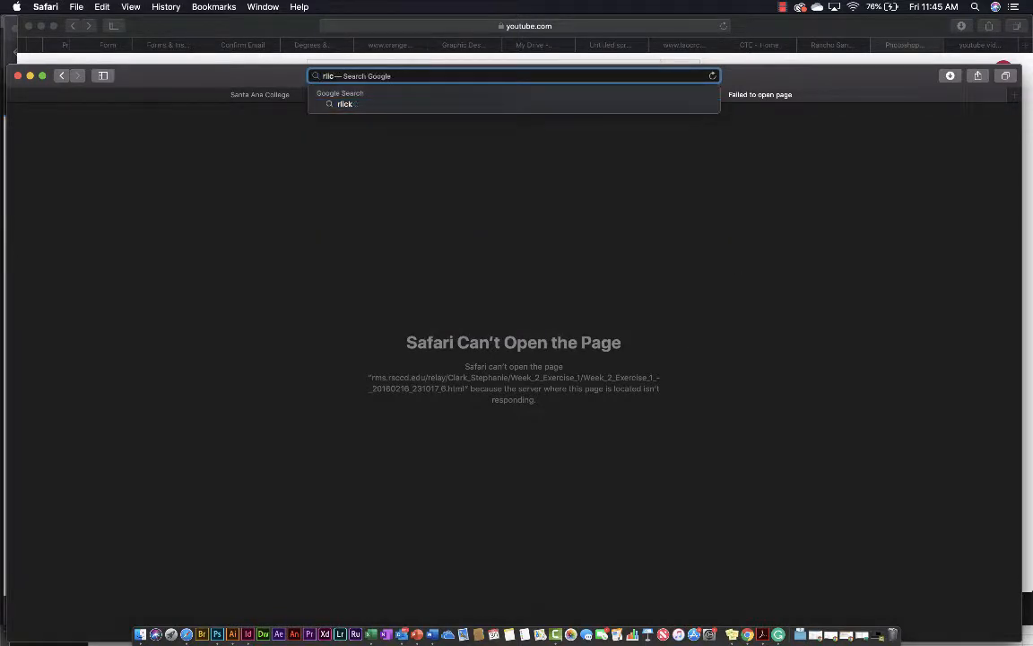
type("flickr.com")
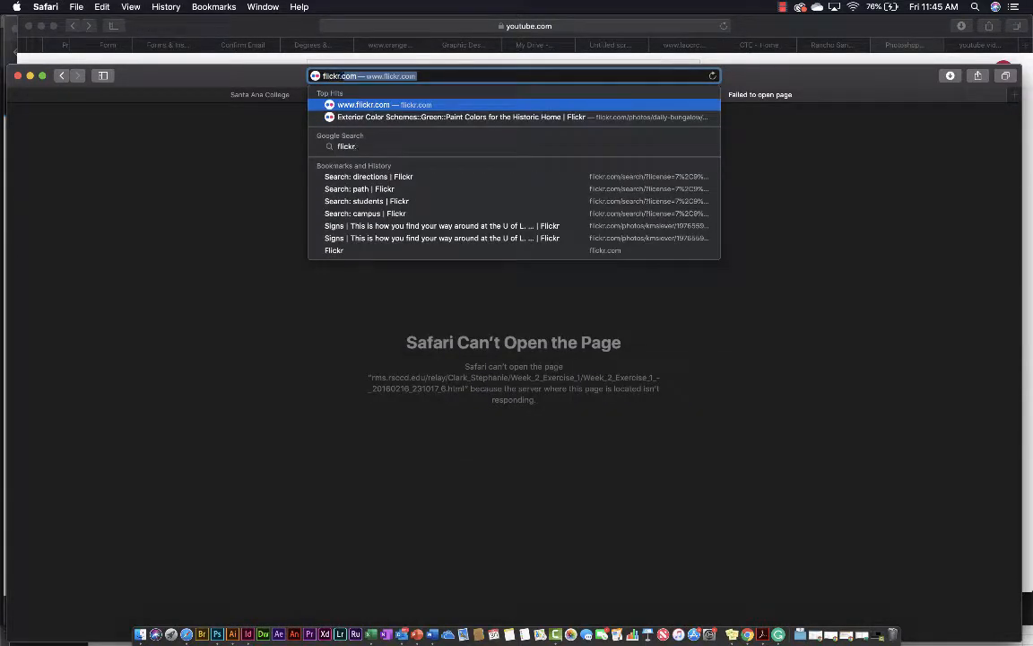
key("Return")
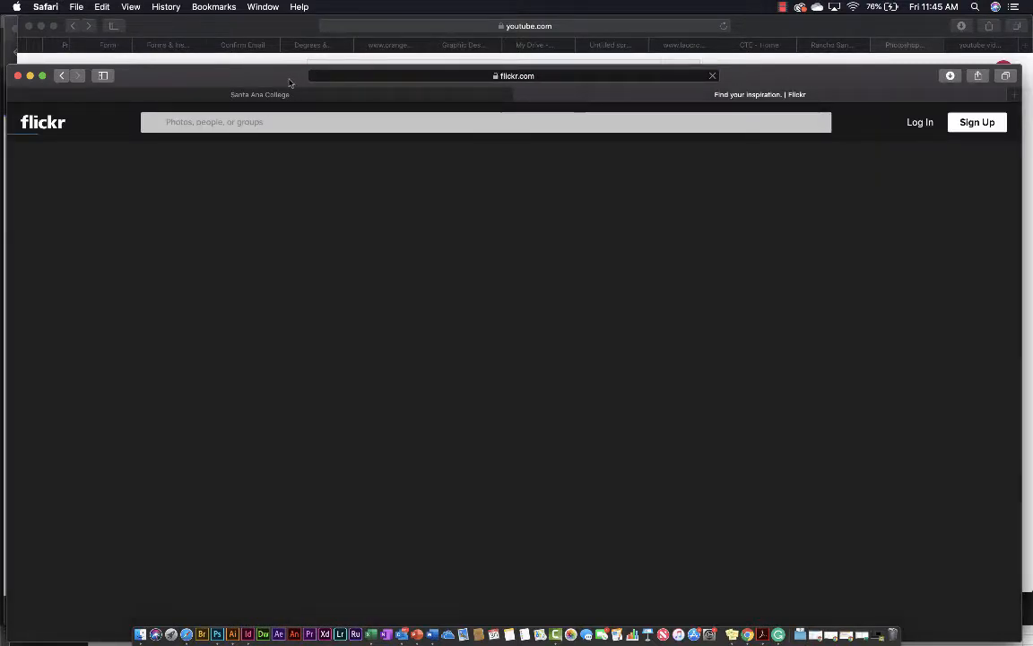
- Search Flickr for "mountains" and limit the results to photos with no known copyright restrictions
type("mountains")
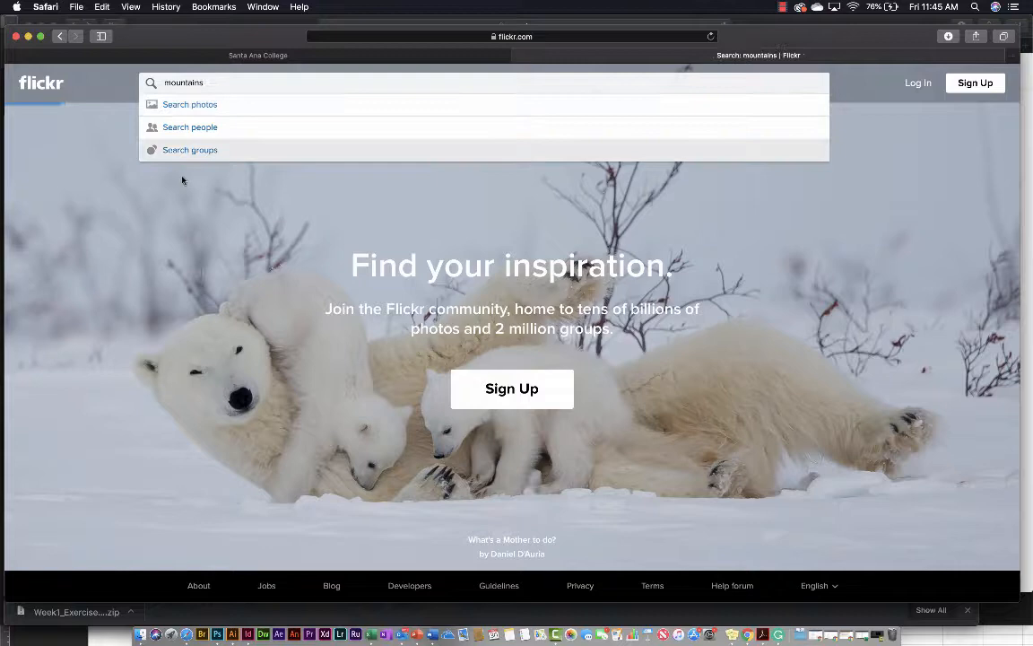
key("Return")
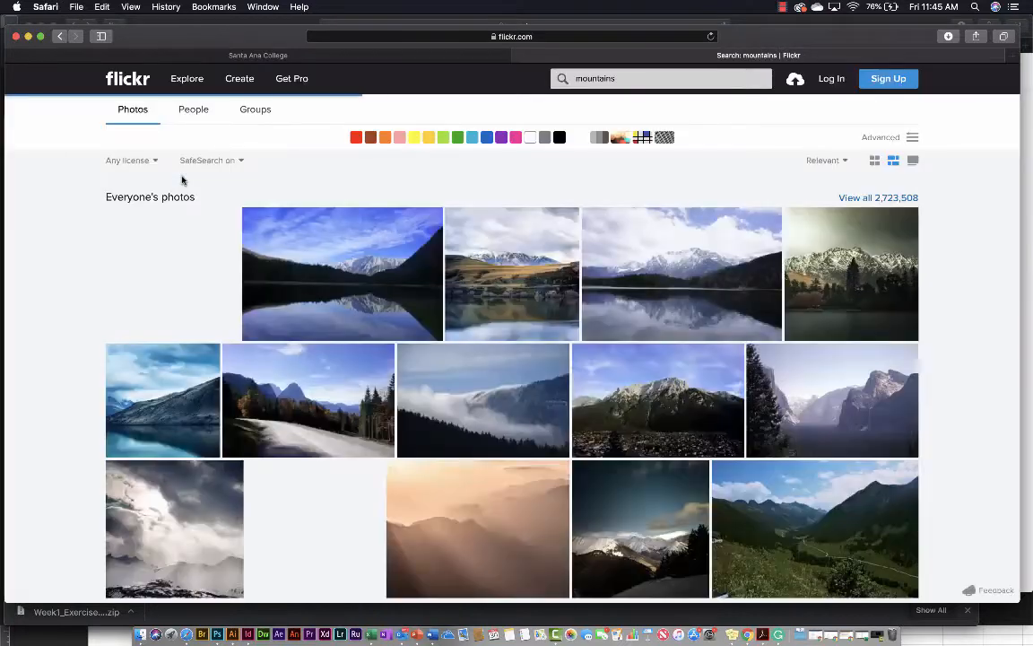
left_click(155, 160)
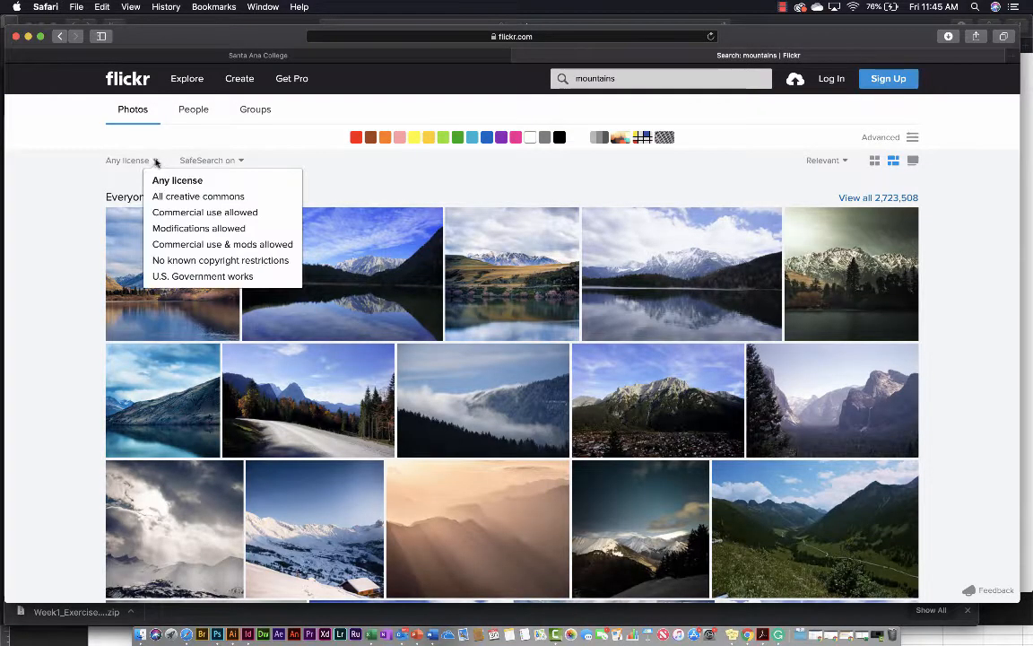
left_click(150, 259)
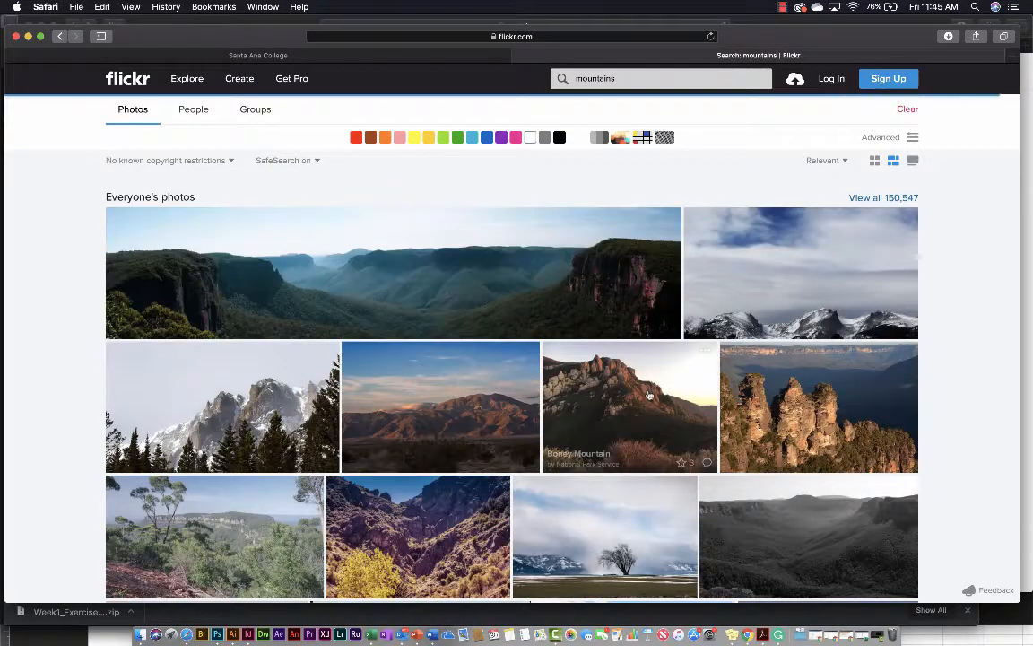
- Open the Hubbard Glacier Alaska photo from the mountain results and widen the browser window to fill the screen
scroll(628, 395, "down", 10)
scroll(649, 394, "down", 10)
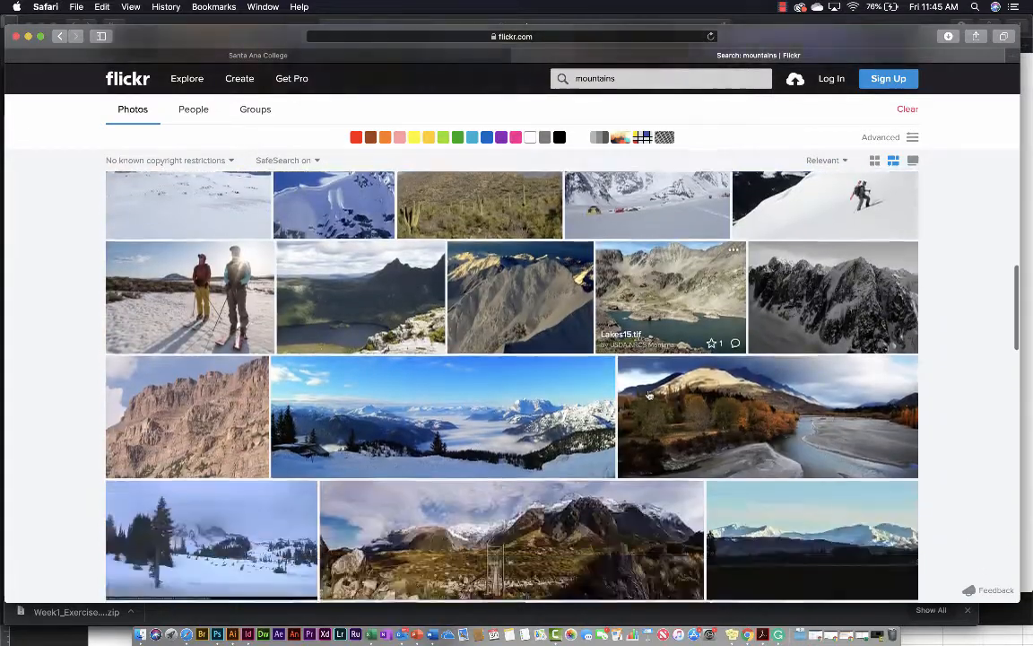
scroll(649, 395, "up", 3)
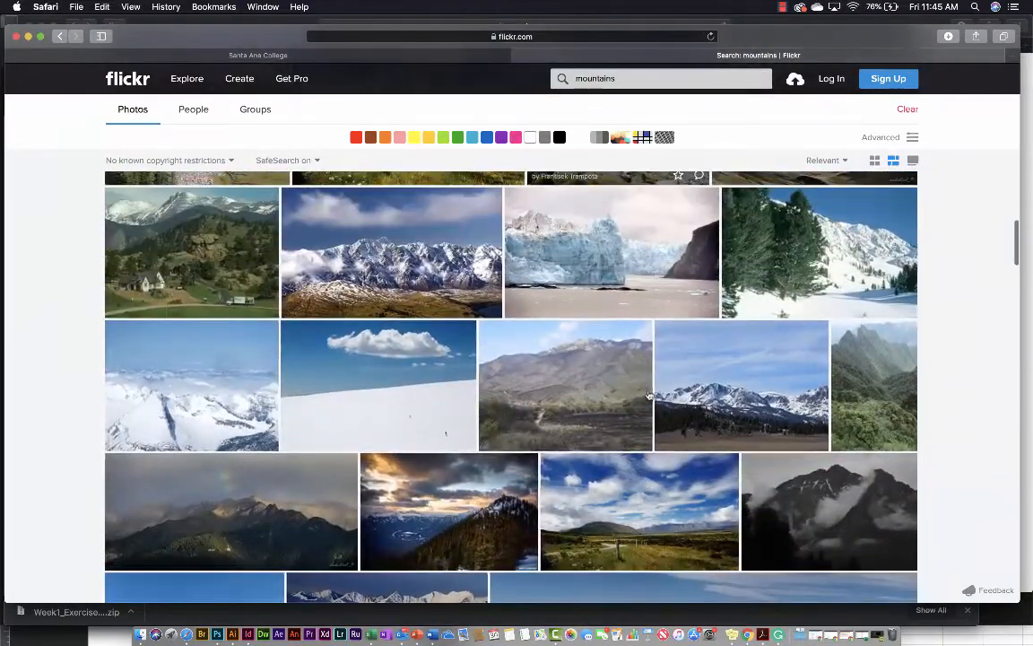
left_click(625, 252)
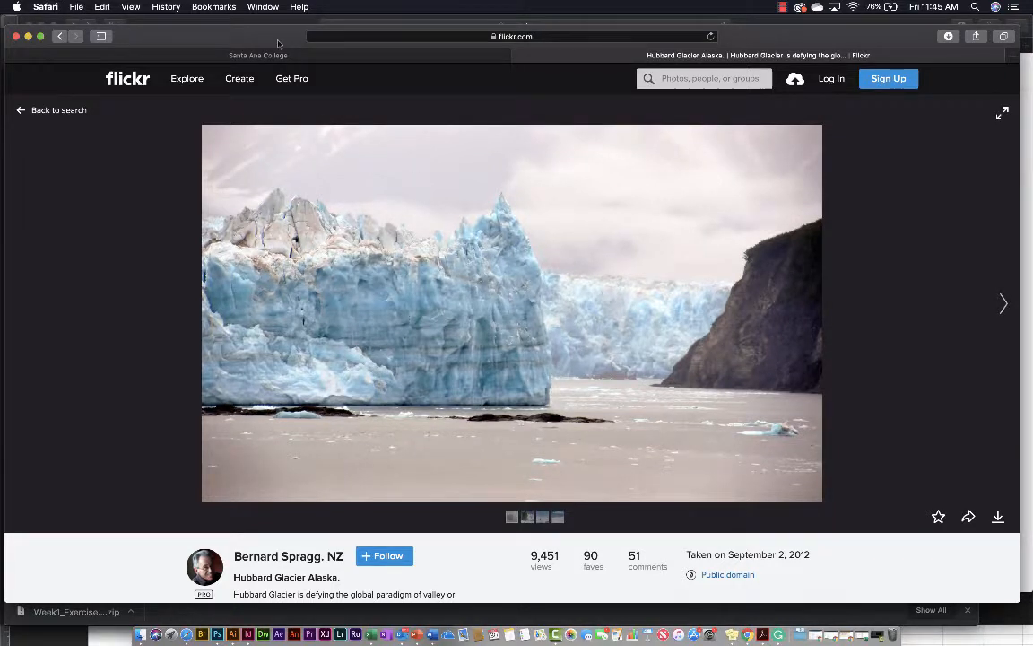
left_click_drag(278, 44, 269, 33)
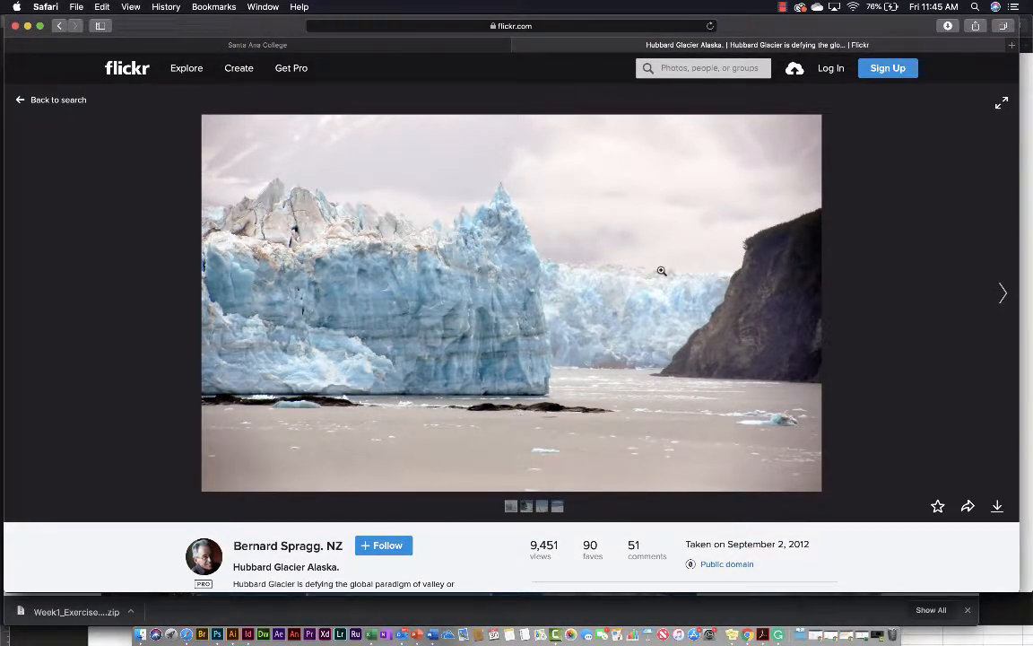
left_click_drag(1020, 298, 1032, 297)
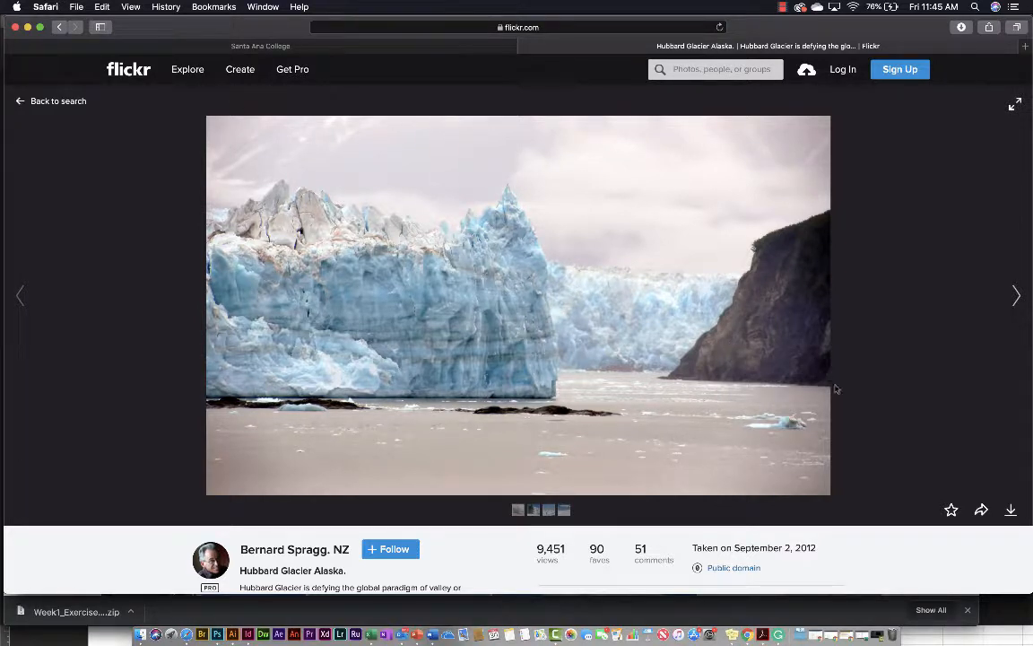
- Download the Hubbard Glacier Alaska photo in its original size (2377 × 1444) and close the image preview
left_click(1011, 511)
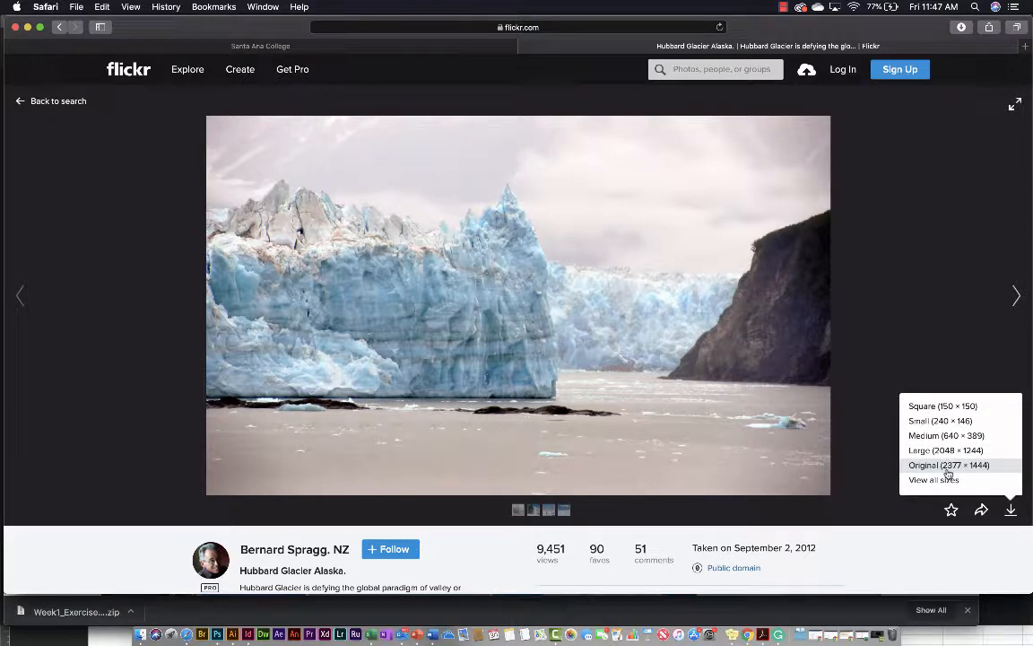
left_click(948, 473)
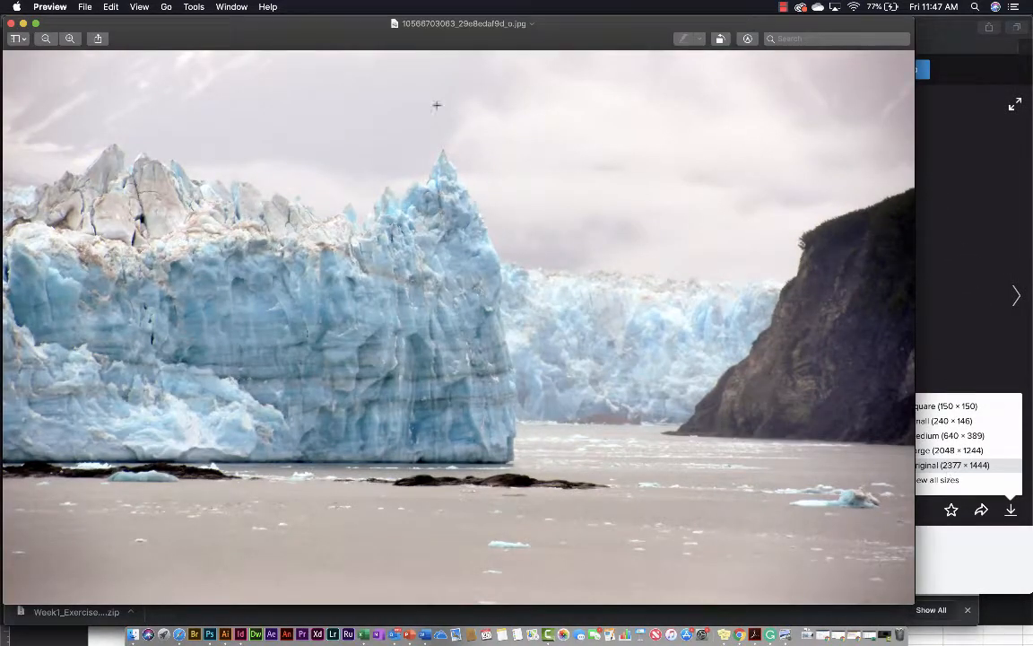
left_click(86, 7)
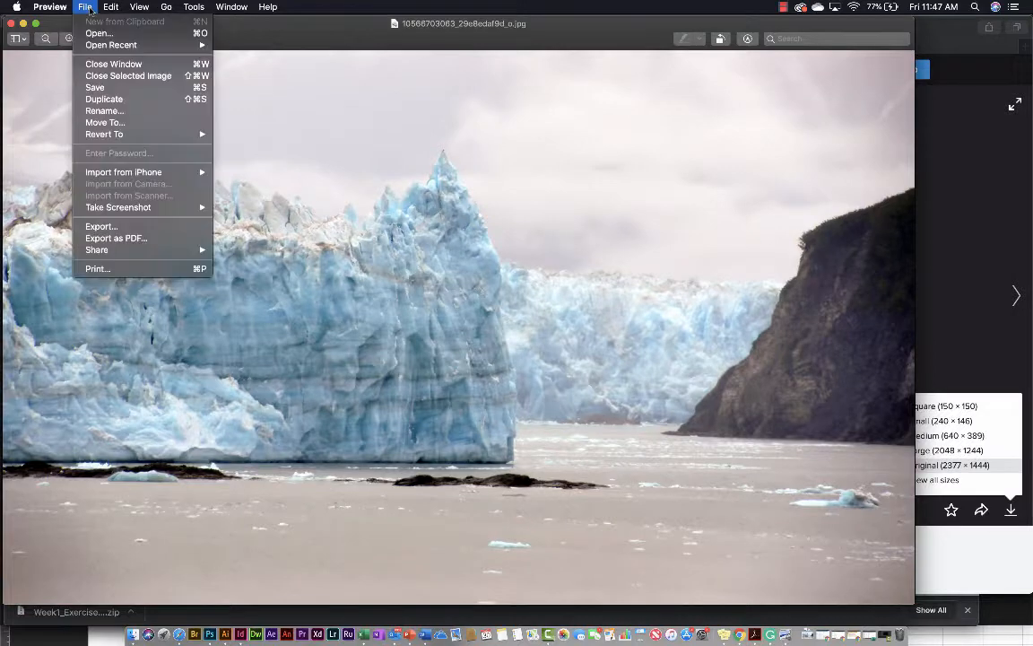
left_click(61, 74)
left_click(11, 22)
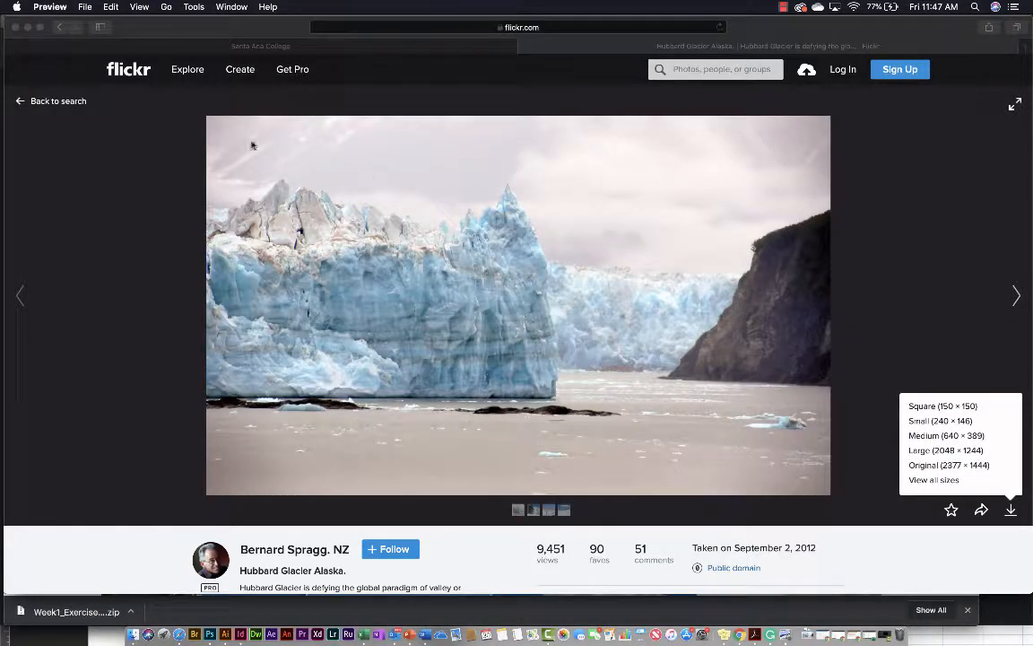
- Return to the mountain results, view the Mountain Range in California photo, and go back to the results
left_click(73, 100)
left_click(53, 103)
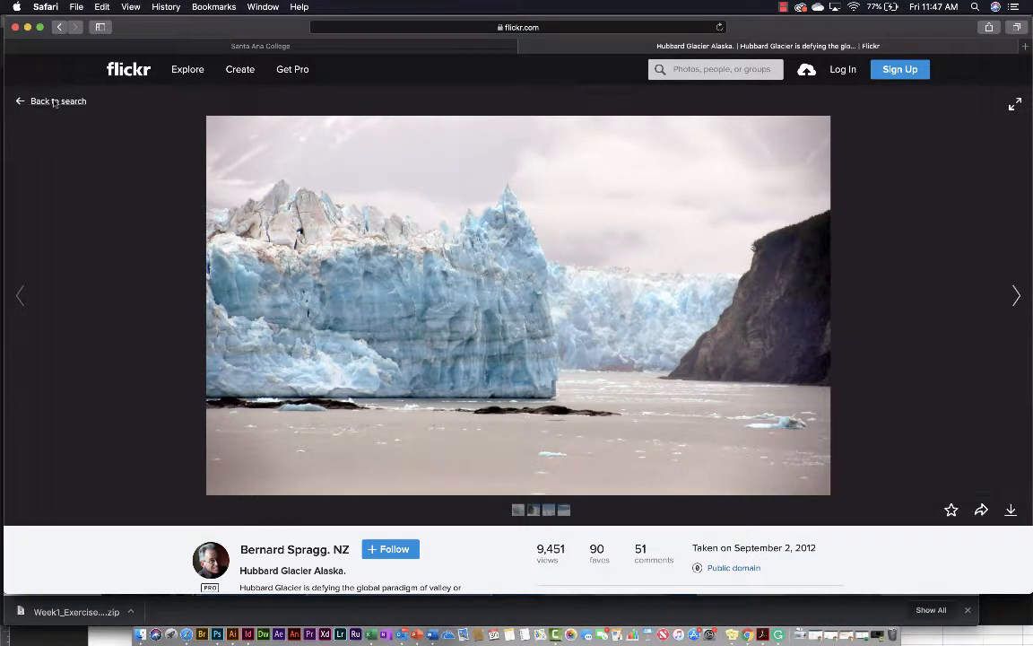
left_click(49, 101)
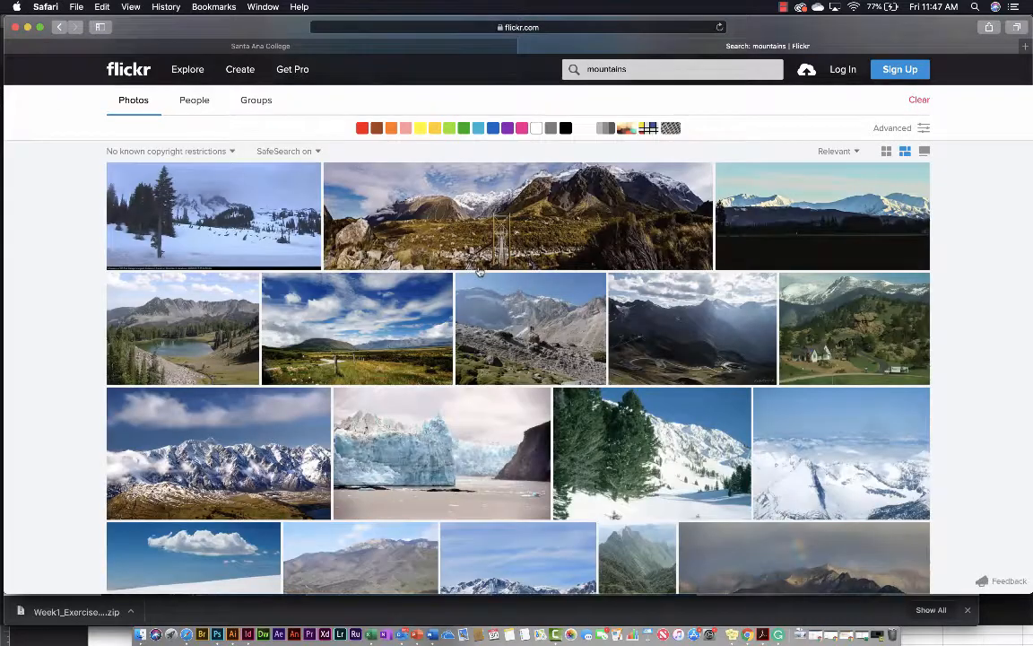
scroll(479, 271, "down", 5)
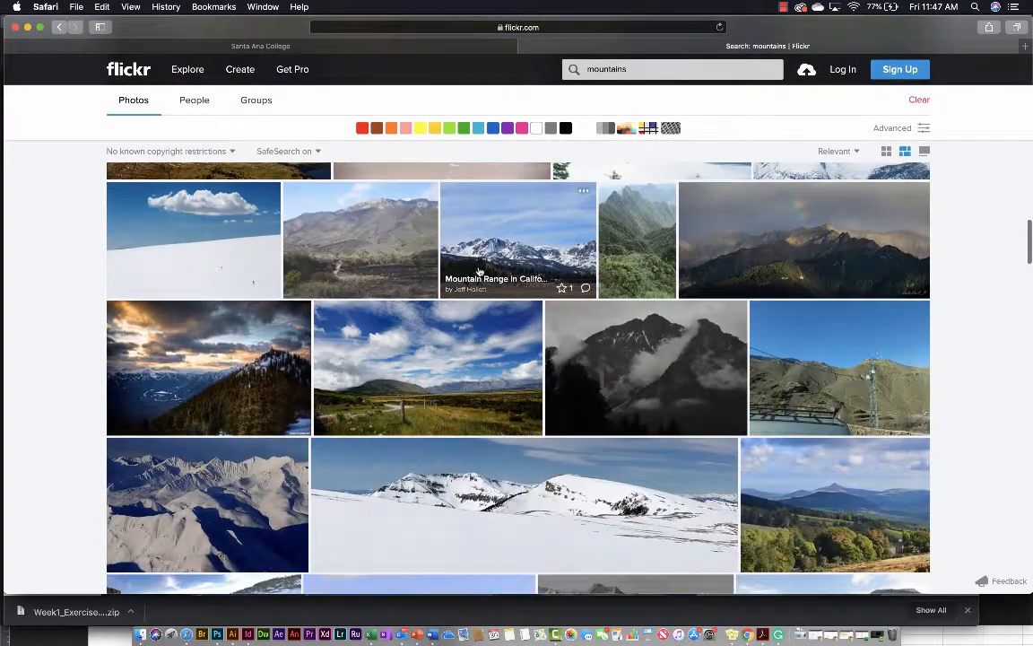
left_click(479, 271)
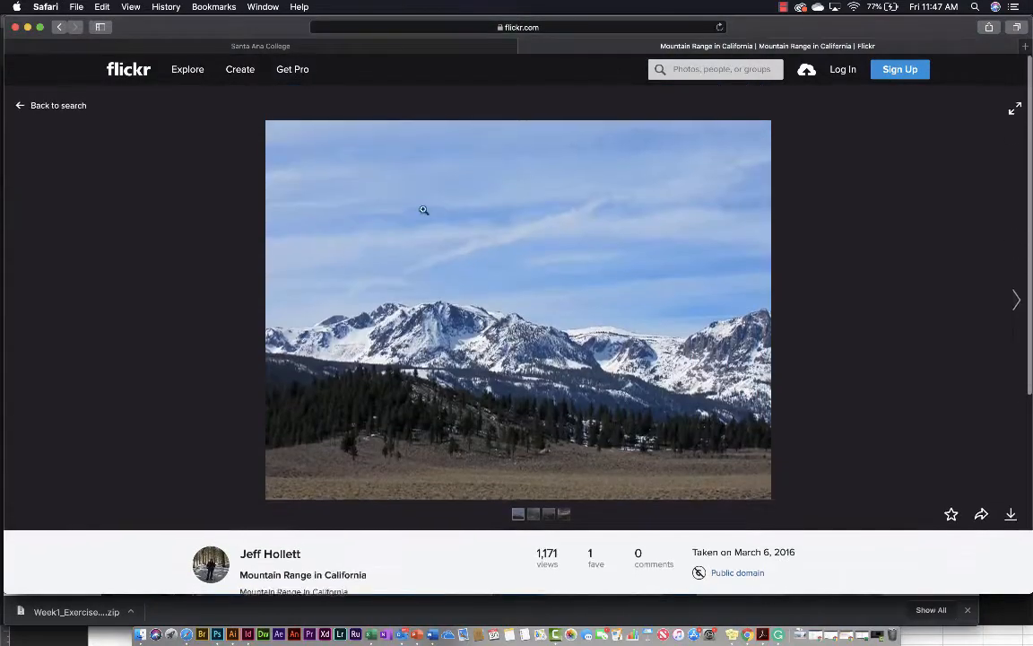
left_click(52, 105)
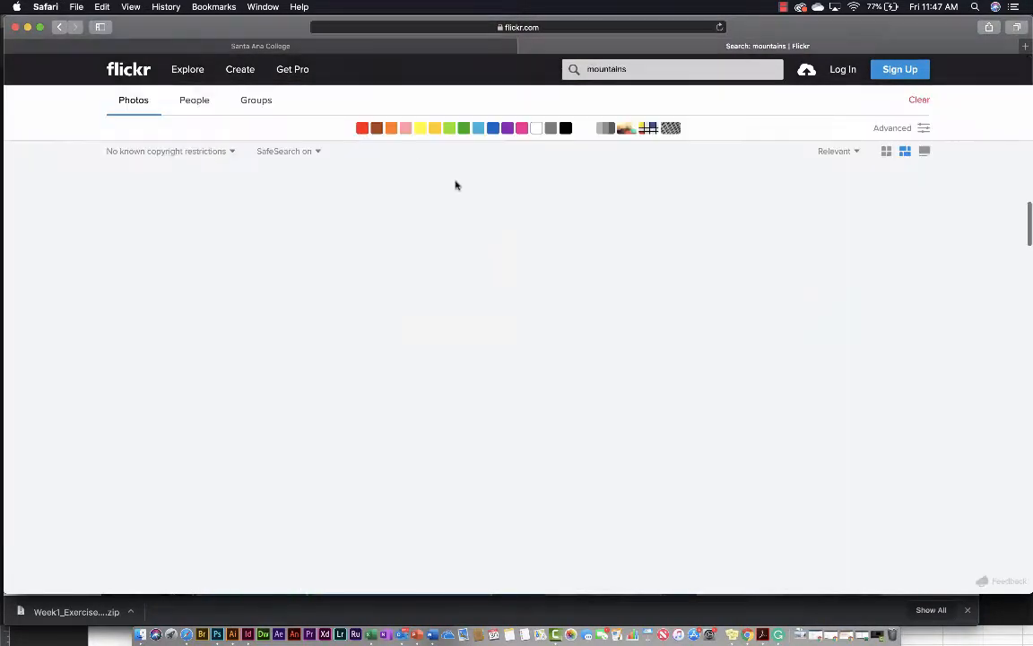
- Look through the mountain photos with no known copyright restrictions for a second image to download
scroll(518, 377, "down", 5)
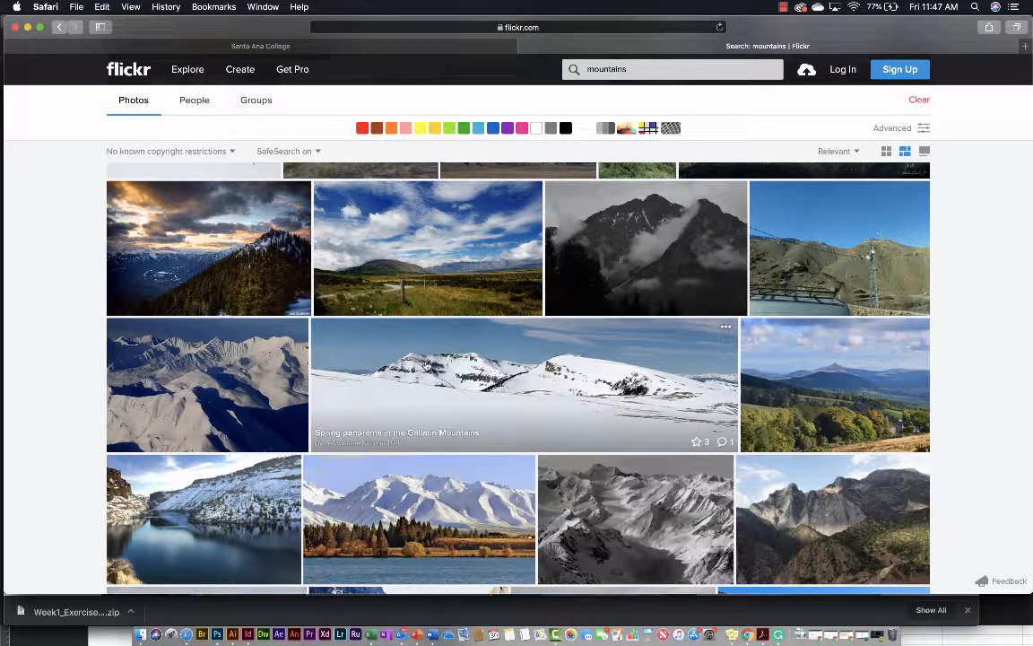
scroll(427, 364, "down", 3)
scroll(427, 363, "down", 2)
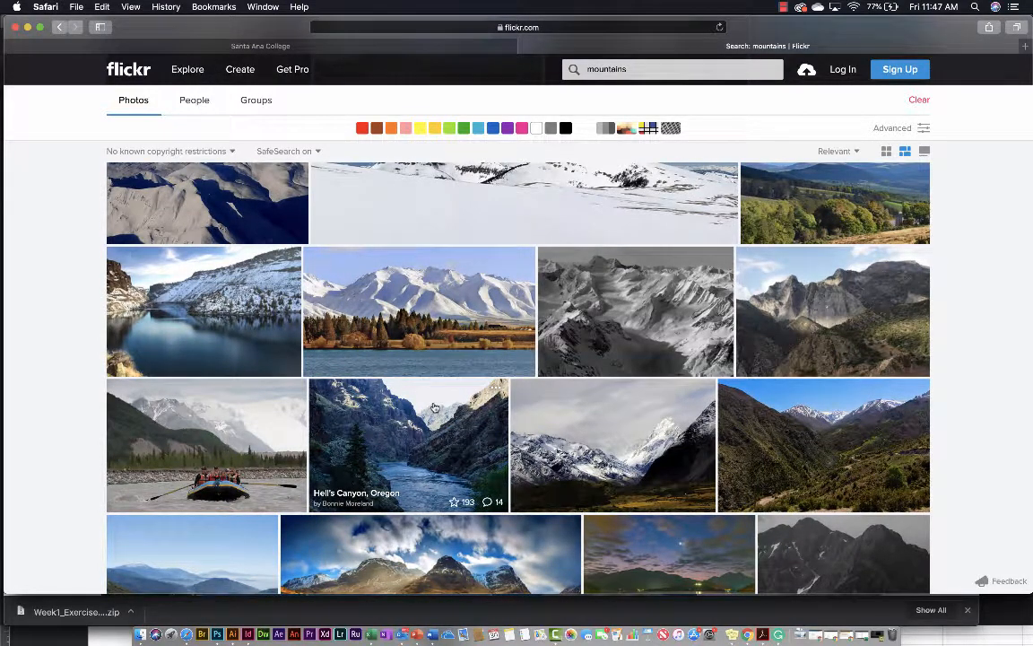
scroll(434, 408, "up", 10)
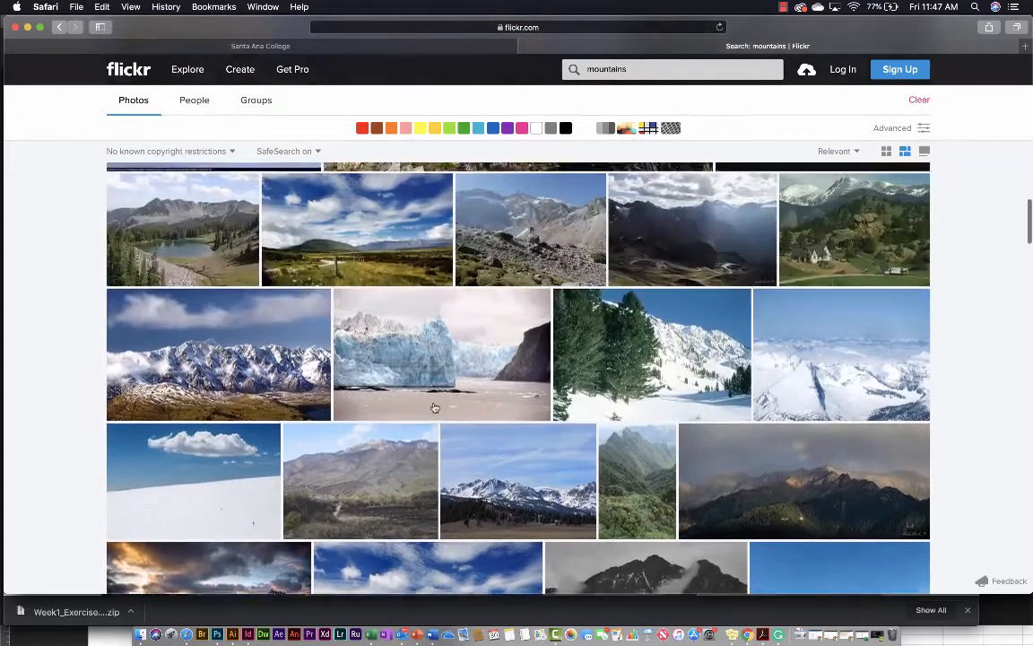
scroll(434, 407, "down", 1)
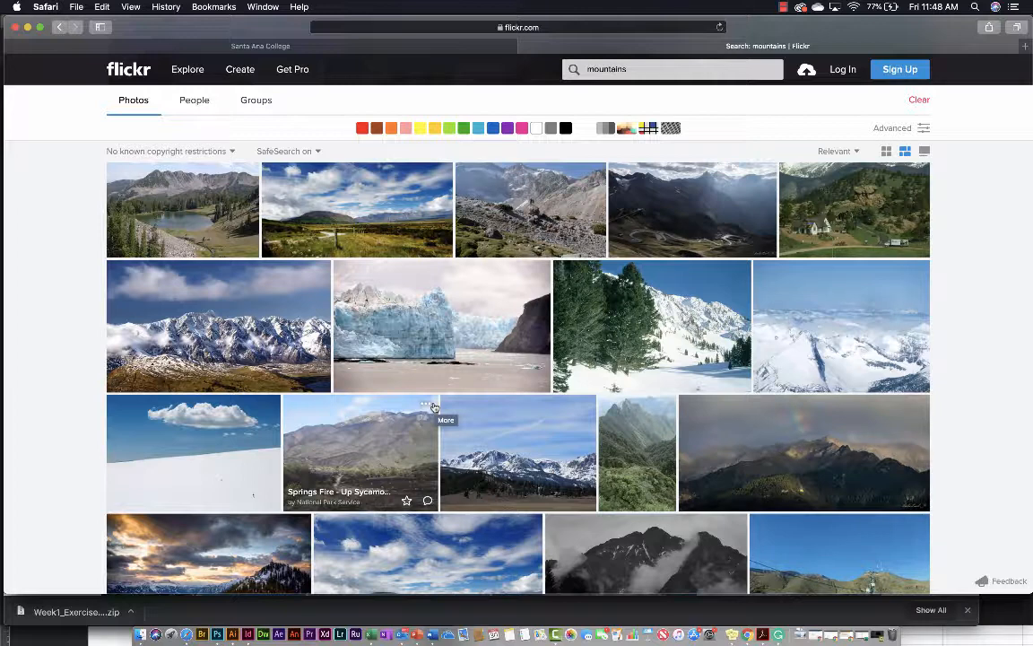
scroll(476, 439, "up", 2)
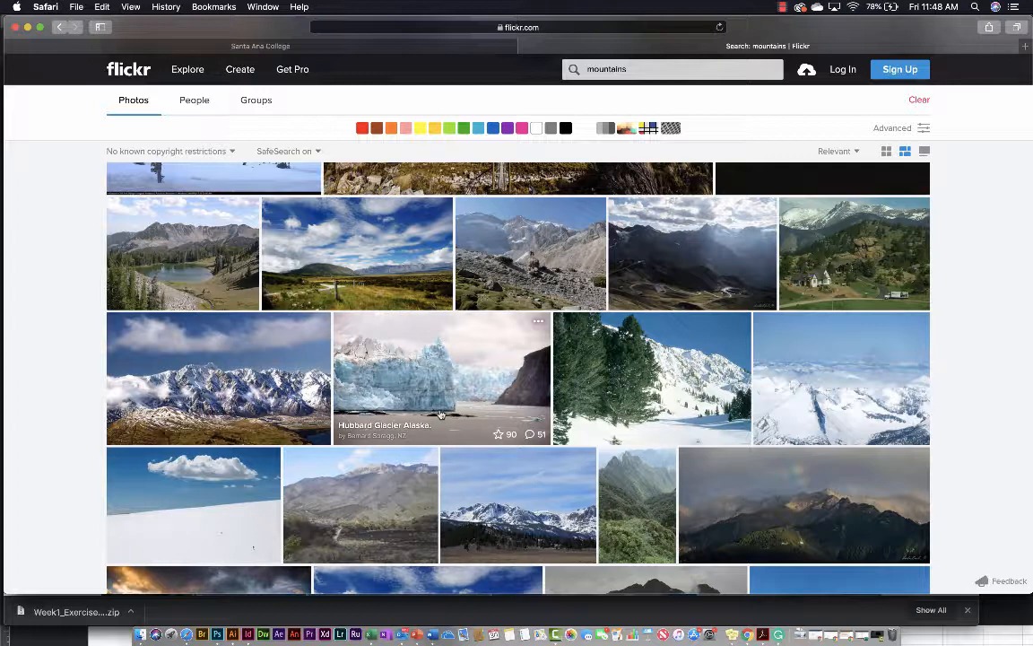
scroll(695, 305, "up", 1)
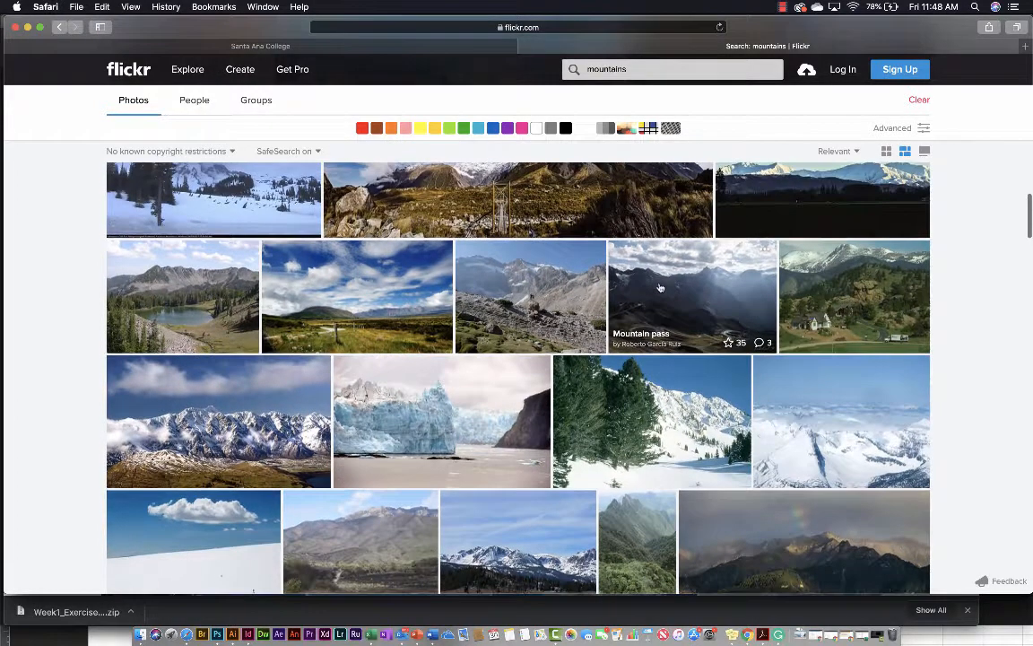
scroll(694, 313, "up", 3)
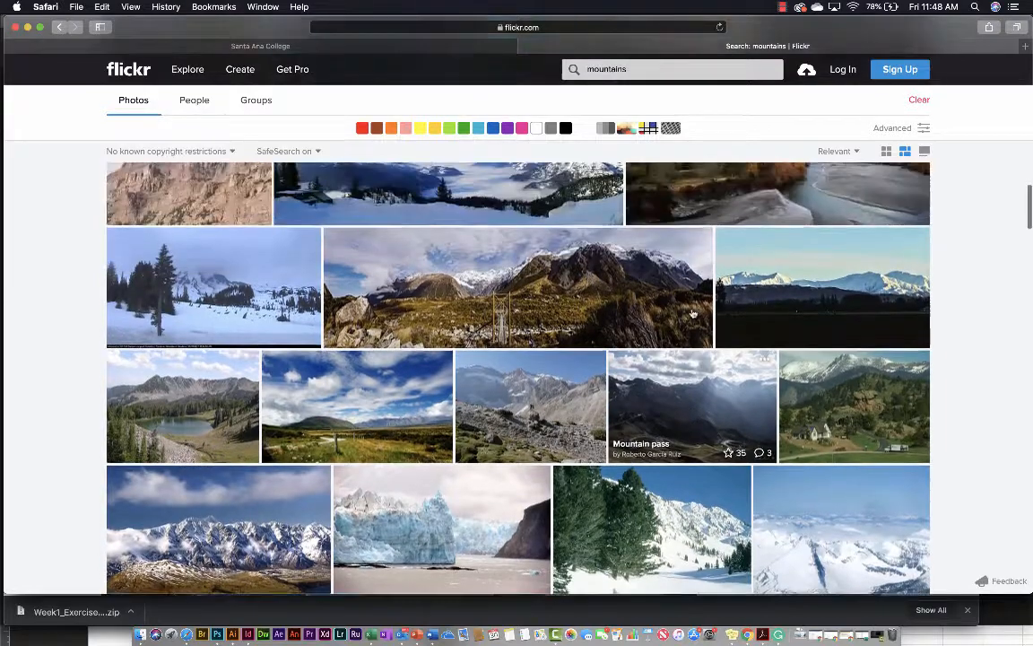
scroll(682, 368, "down", 1)
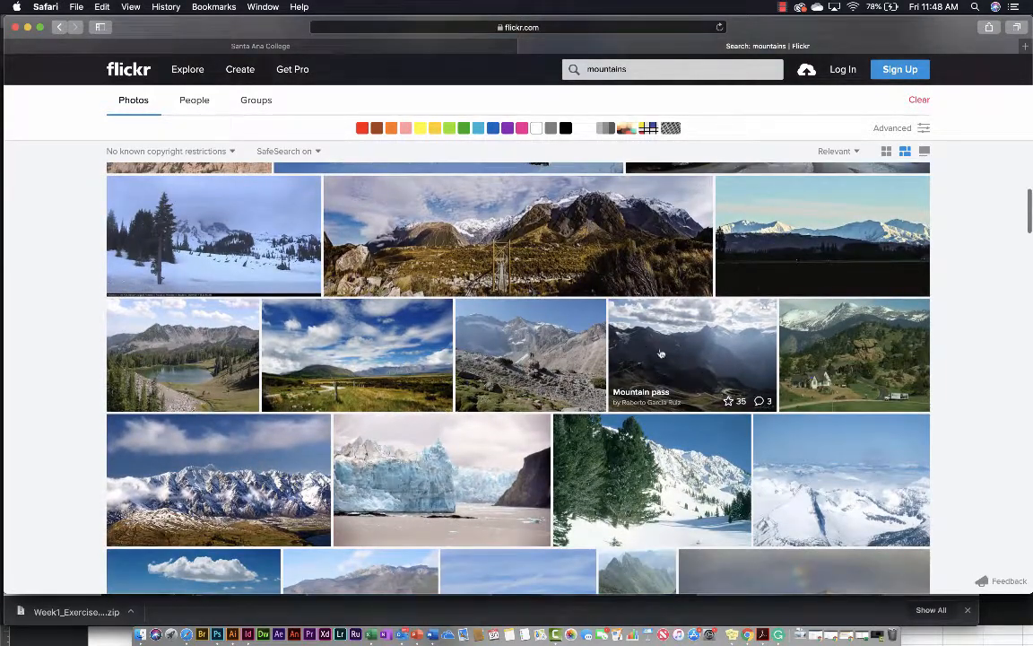
scroll(664, 363, "down", 5)
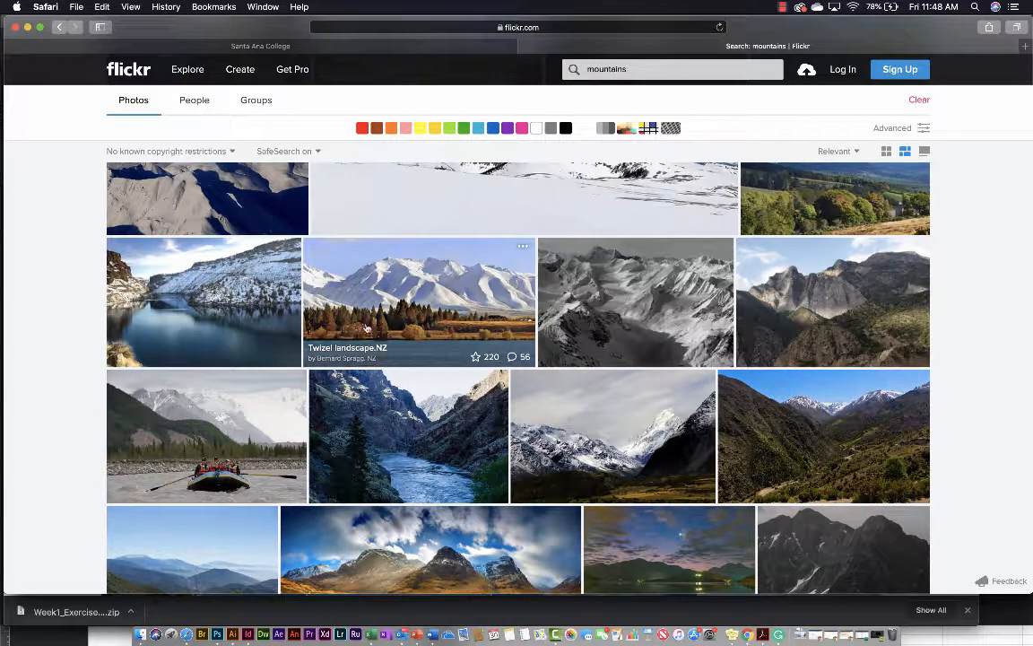
scroll(336, 324, "down", 4)
scroll(366, 330, "down", 6)
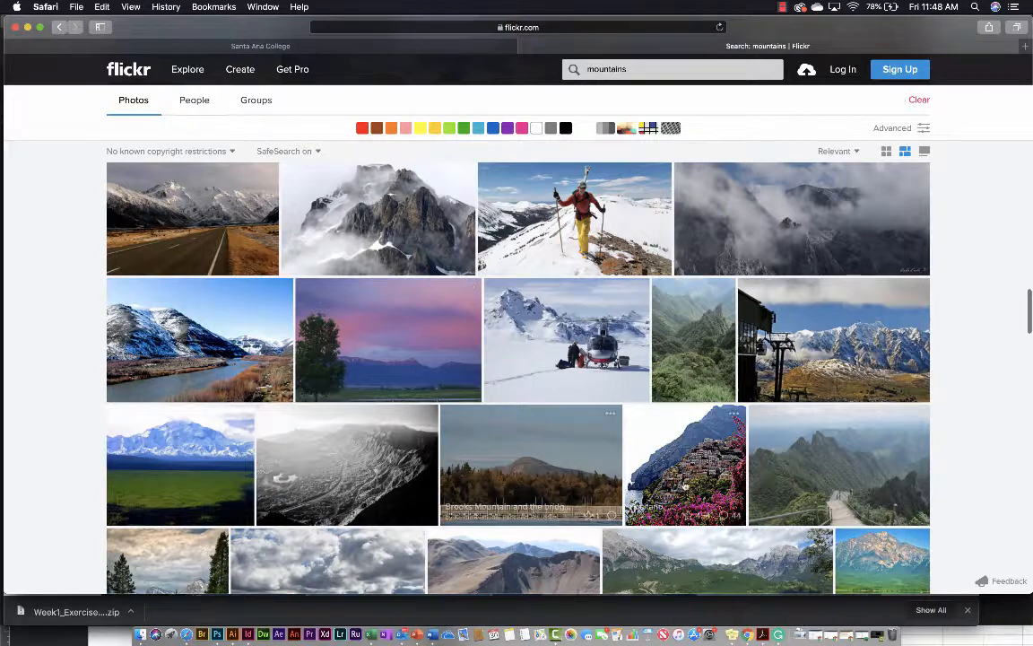
scroll(507, 348, "up", 1)
scroll(484, 332, "up", 6)
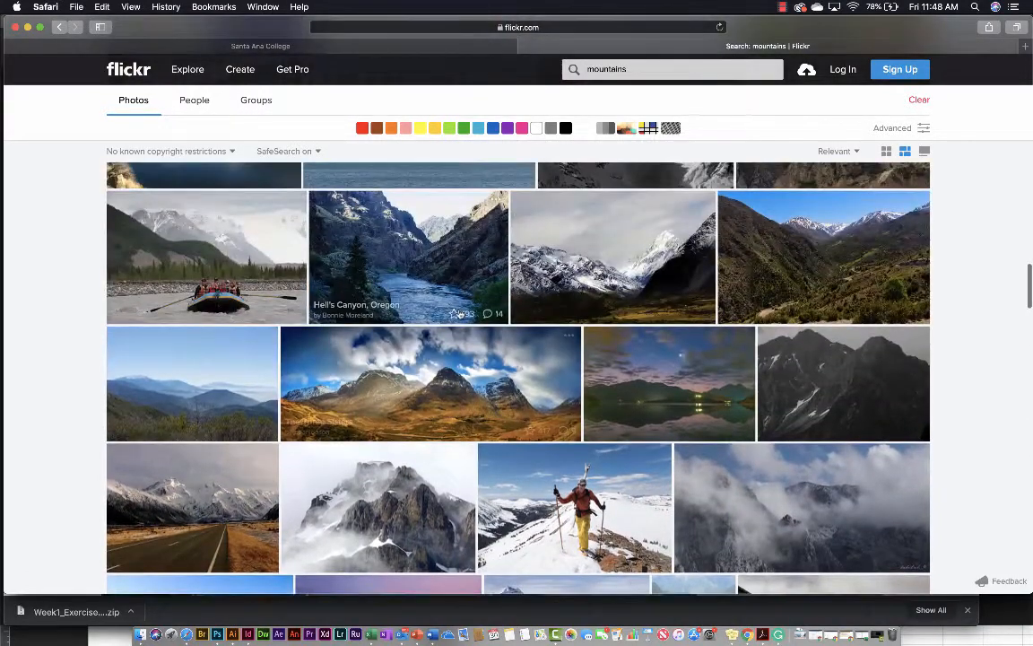
scroll(460, 314, "up", 3)
scroll(461, 314, "up", 1)
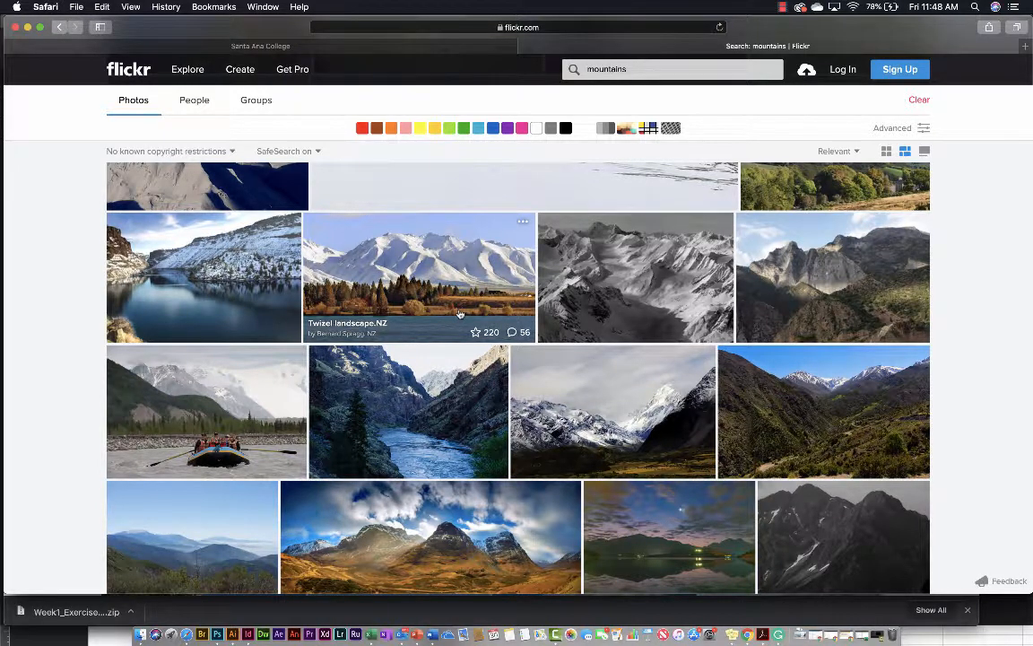
- Download the Twizel landscape.NZ photo in its original size (2400 × 1344), close its preview, and return to the search results
left_click(460, 314)
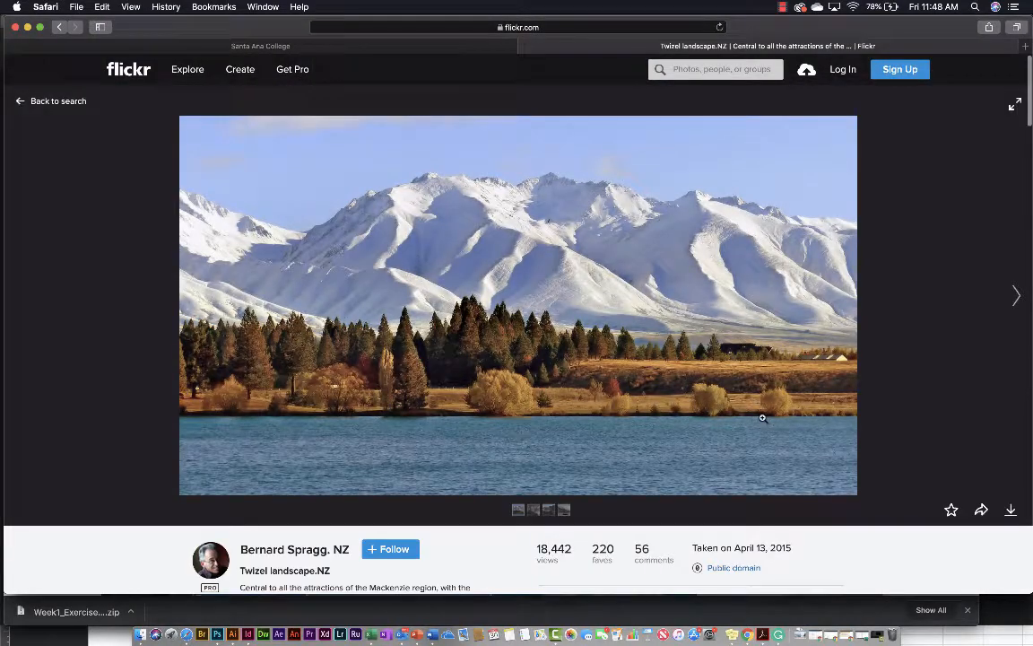
left_click(1010, 509)
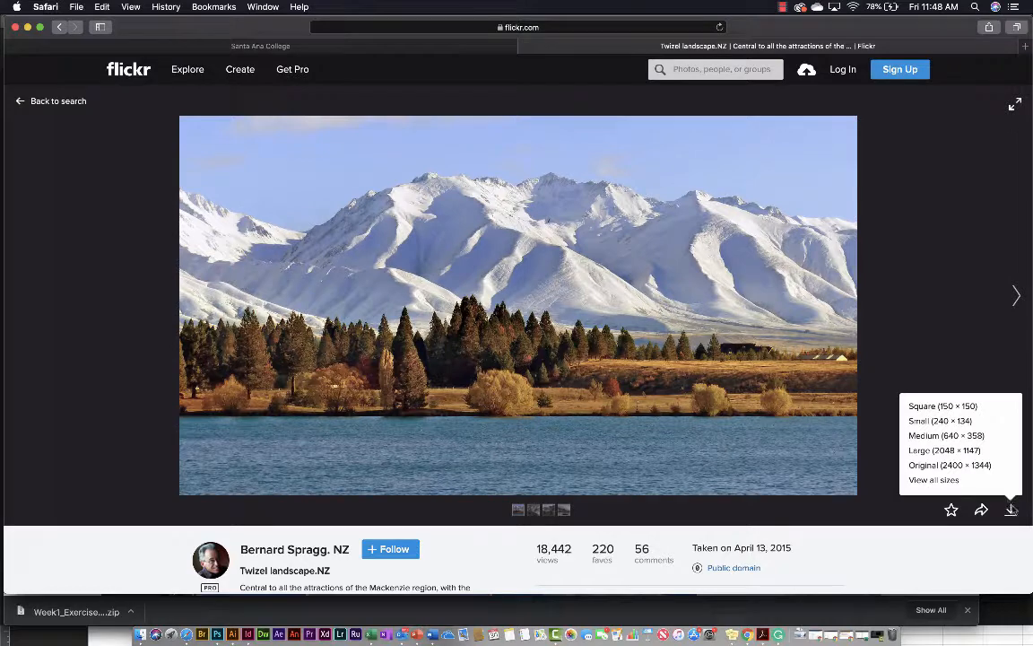
left_click(984, 465)
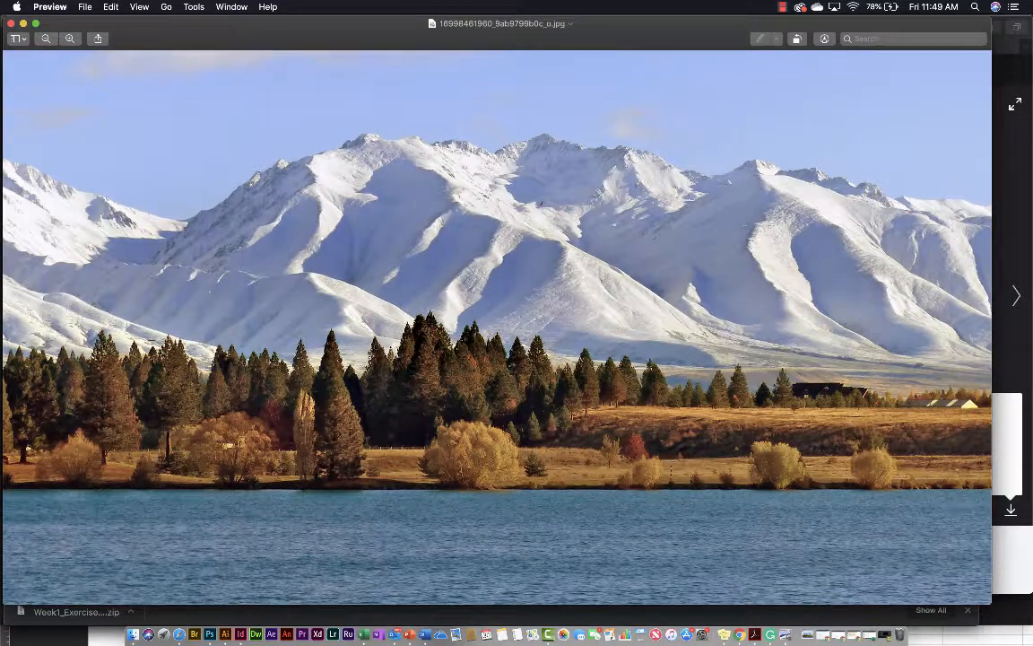
left_click(11, 24)
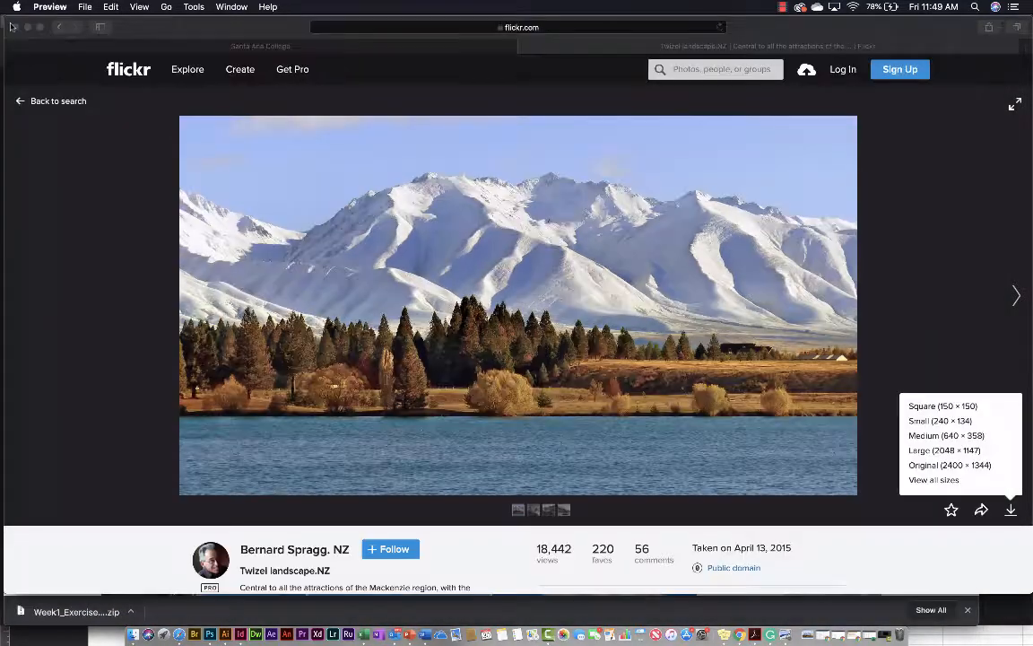
left_click(59, 103)
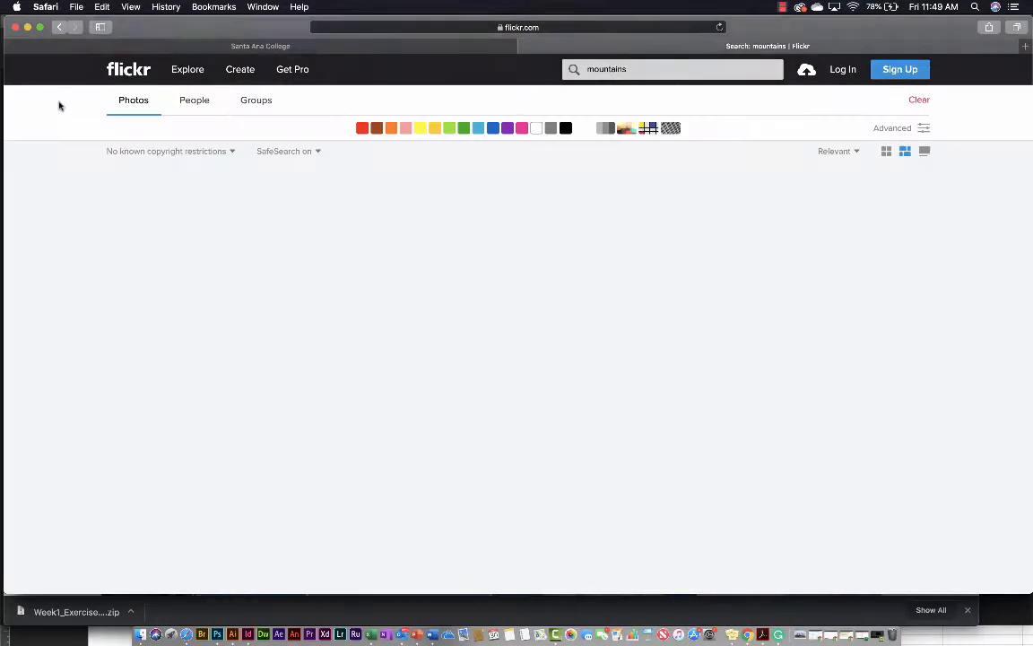
- Glance over the mountain results, then search the Flickr photos for "sky" instead
scroll(344, 375, "down", 10)
scroll(344, 375, "up", 10)
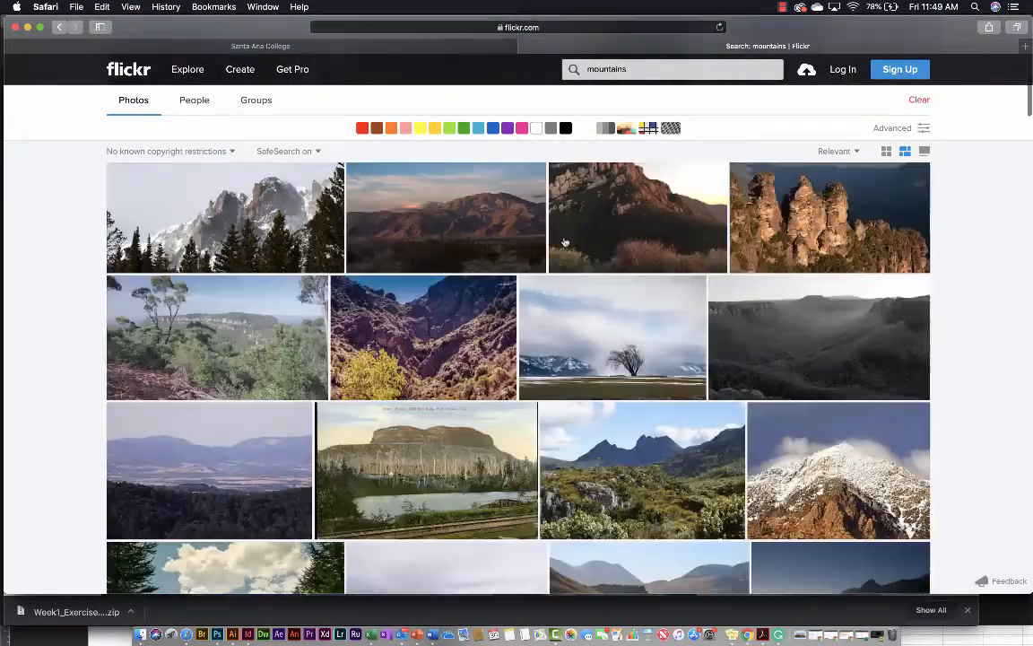
left_click(567, 62)
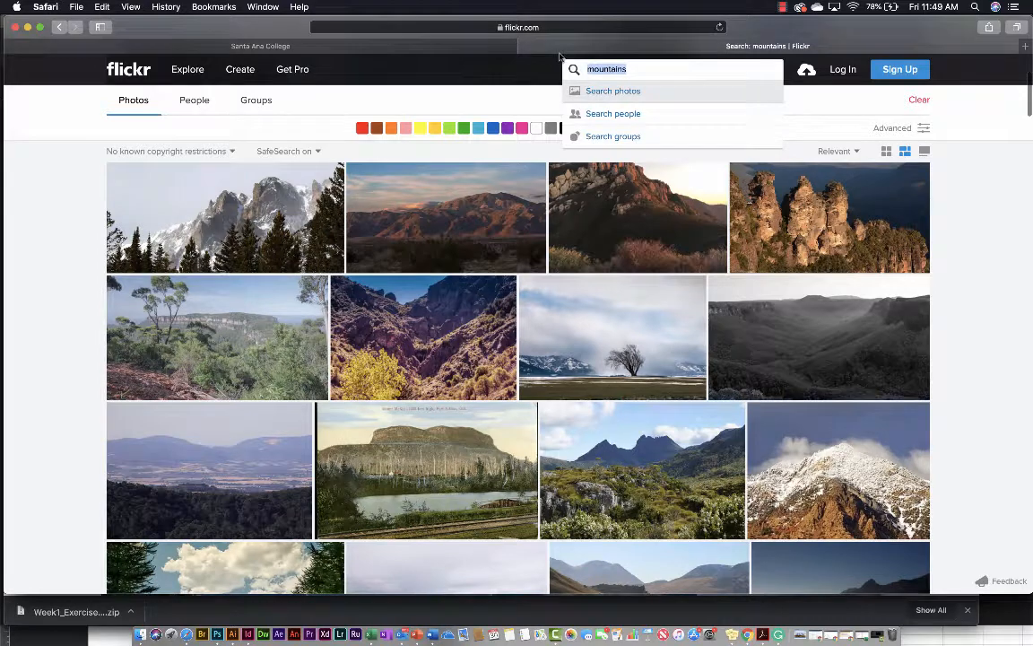
type("sky")
key("Return")
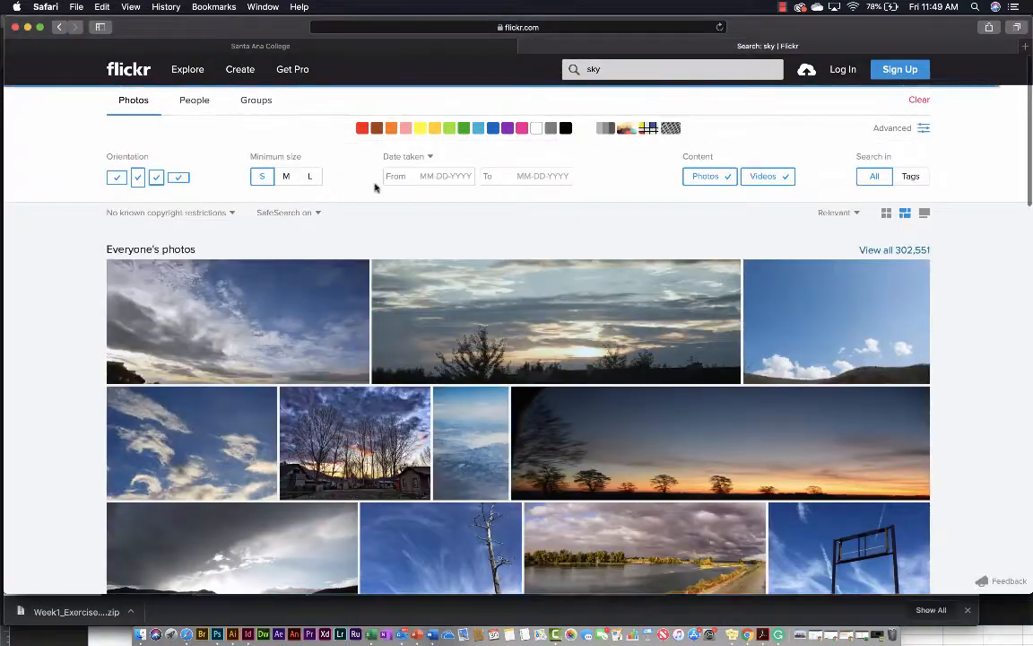
- Check the license filter options and look through the sky photos with no known copyright restrictions
left_click(220, 213)
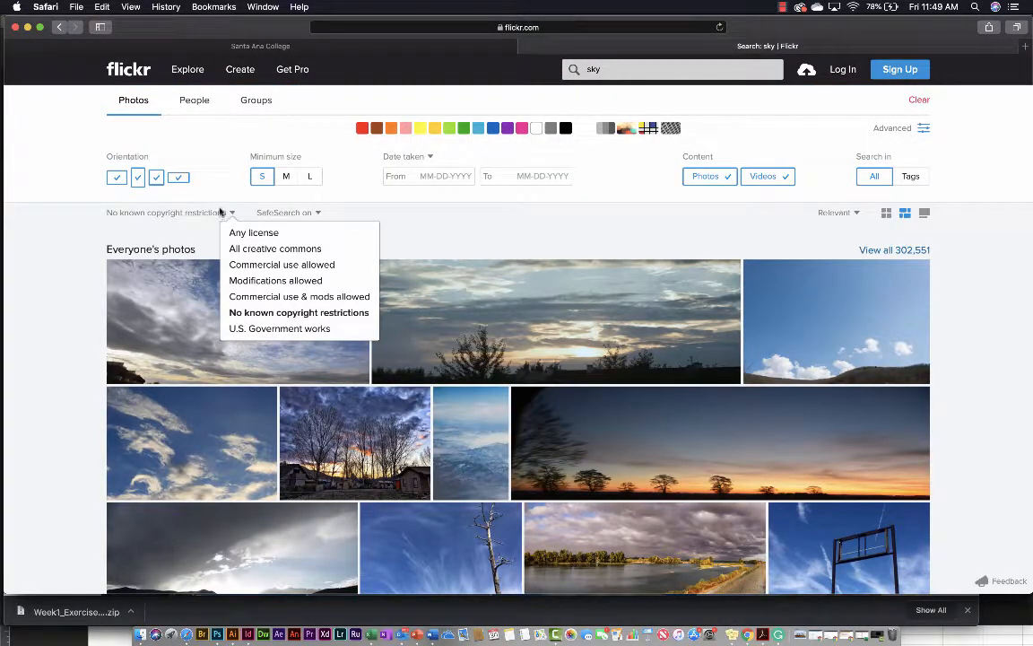
scroll(339, 313, "down", 15)
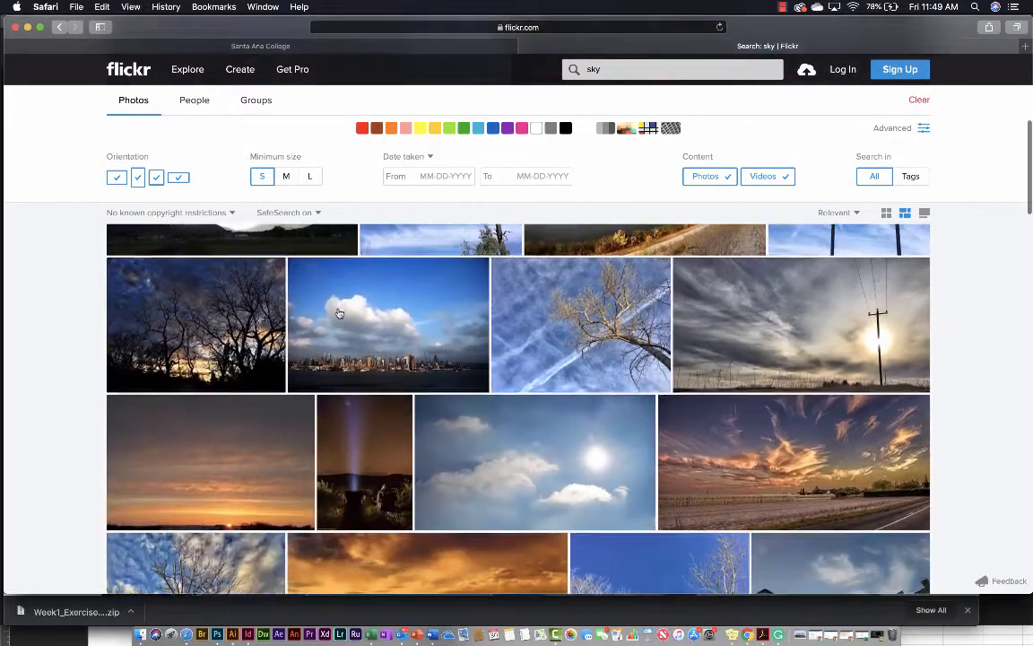
scroll(339, 313, "down", 15)
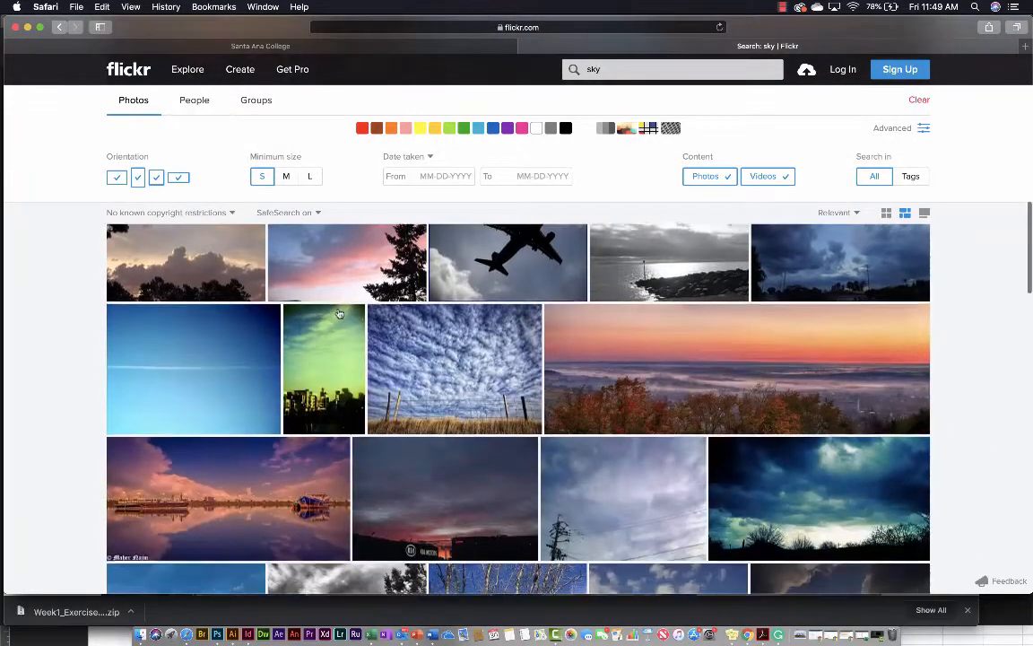
scroll(339, 313, "down", 15)
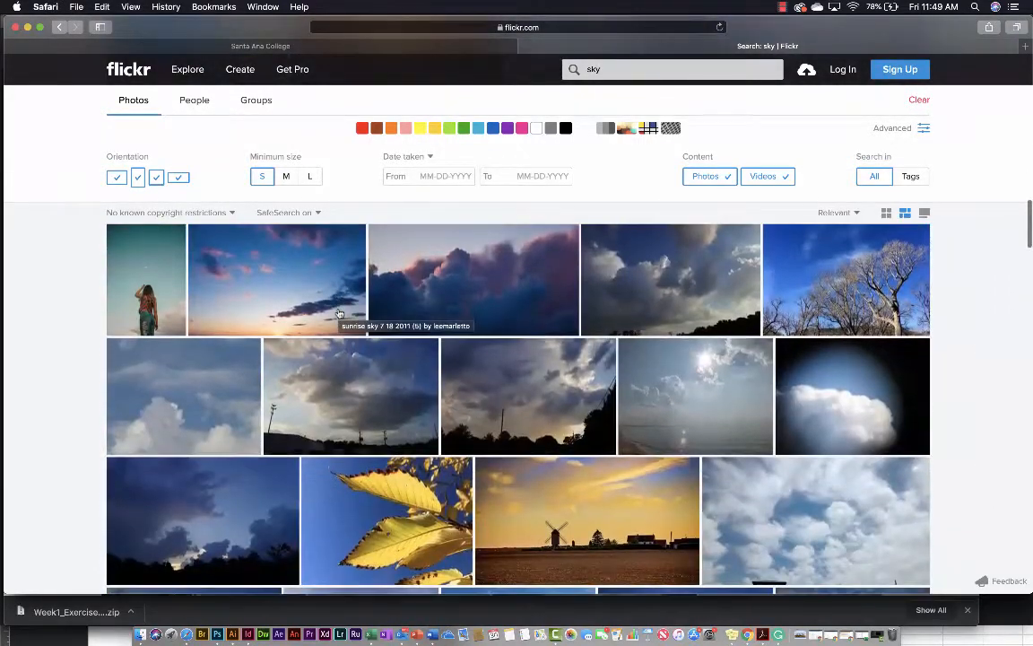
scroll(339, 314, "down", 10)
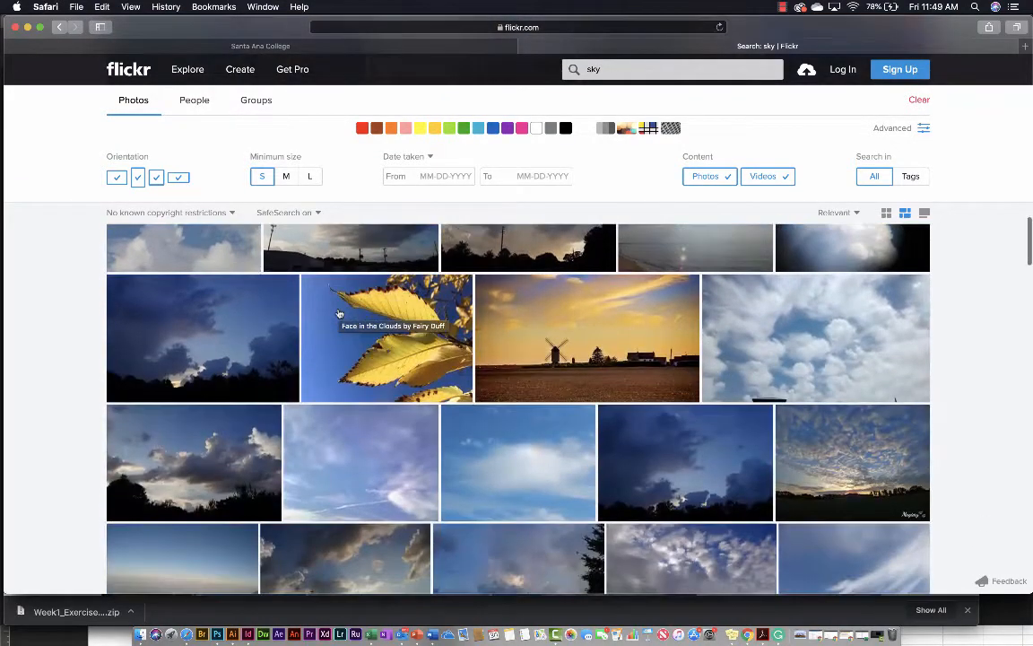
scroll(340, 313, "down", 5)
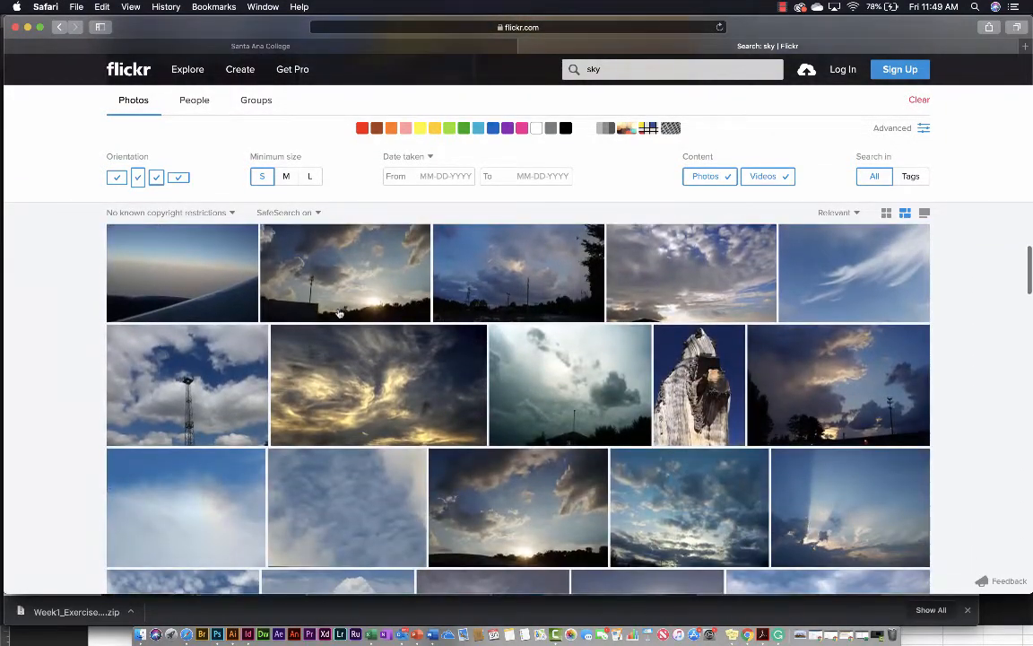
scroll(311, 434, "down", 5)
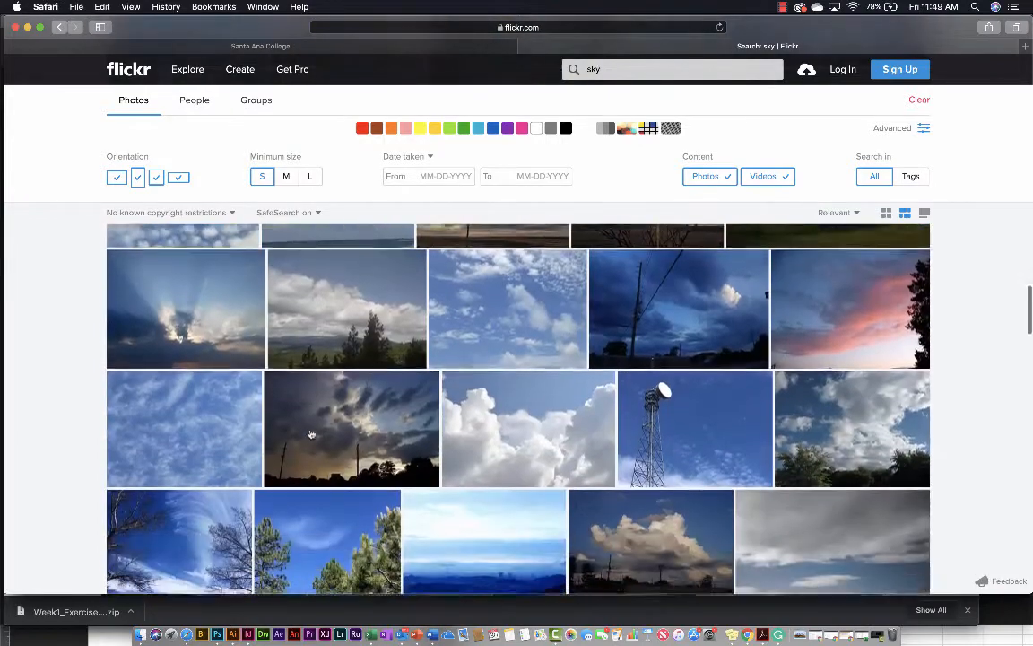
scroll(311, 434, "down", 5)
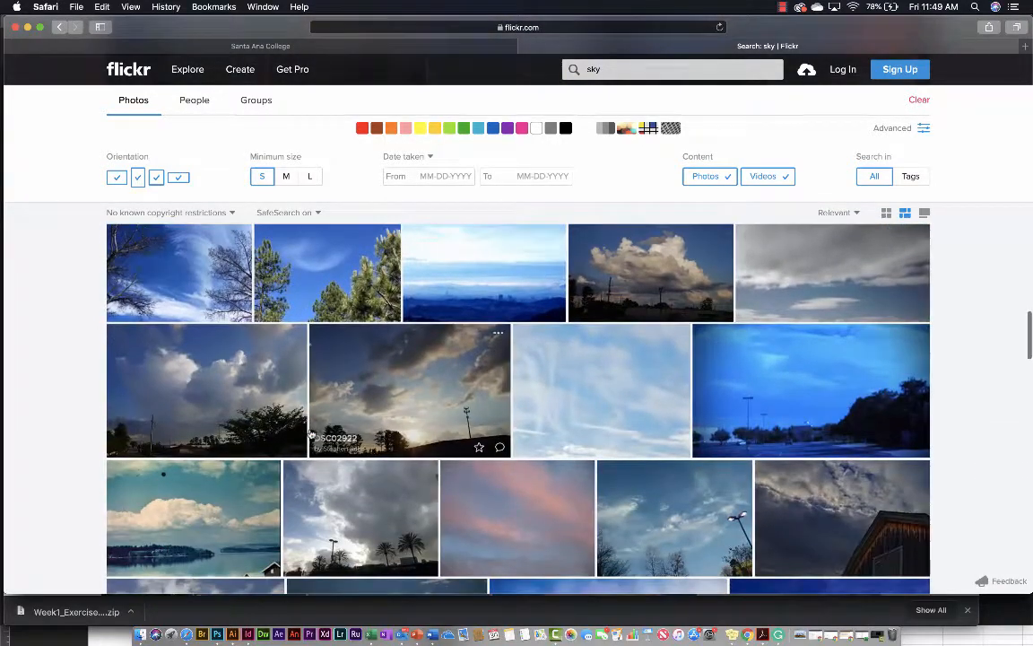
scroll(310, 434, "down", 3)
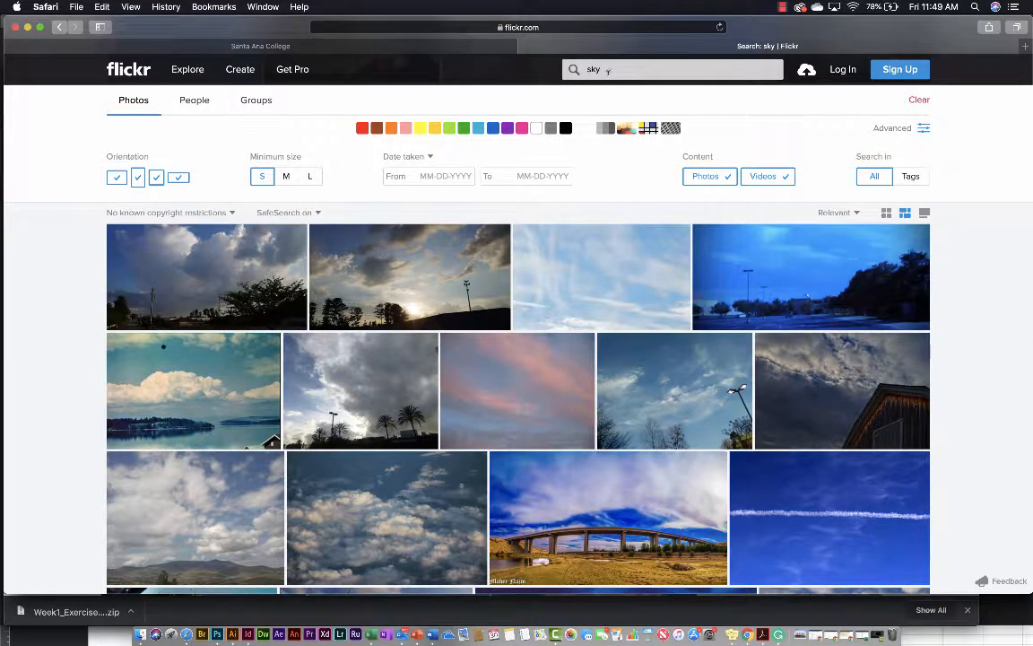
- Replace the search term with "rain" and run the photo search
left_click(593, 69)
key("BackSpace")
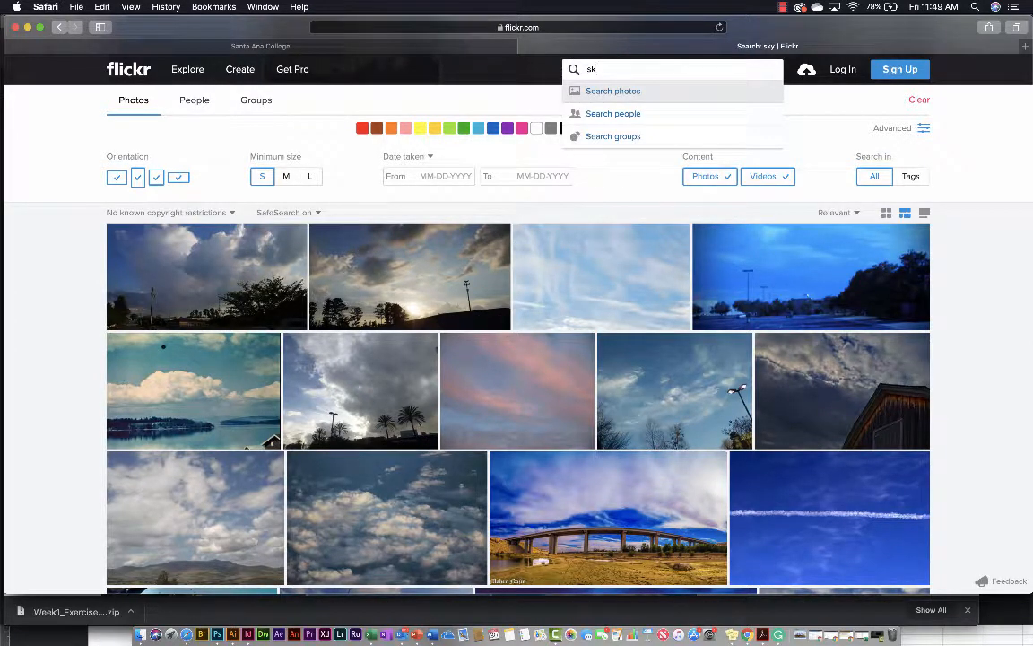
key("BackSpace")
key("BackSpace")
type("rain")
key("Return")
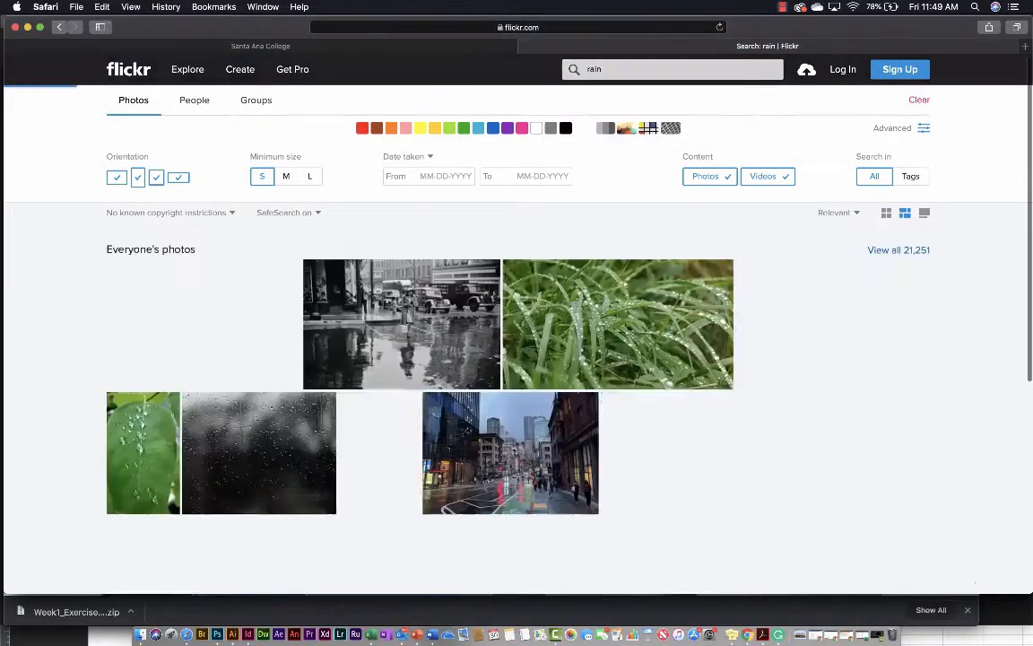
- Look through the rain photos with no known copyright restrictions and return to the start of the results
scroll(602, 349, "down", 5)
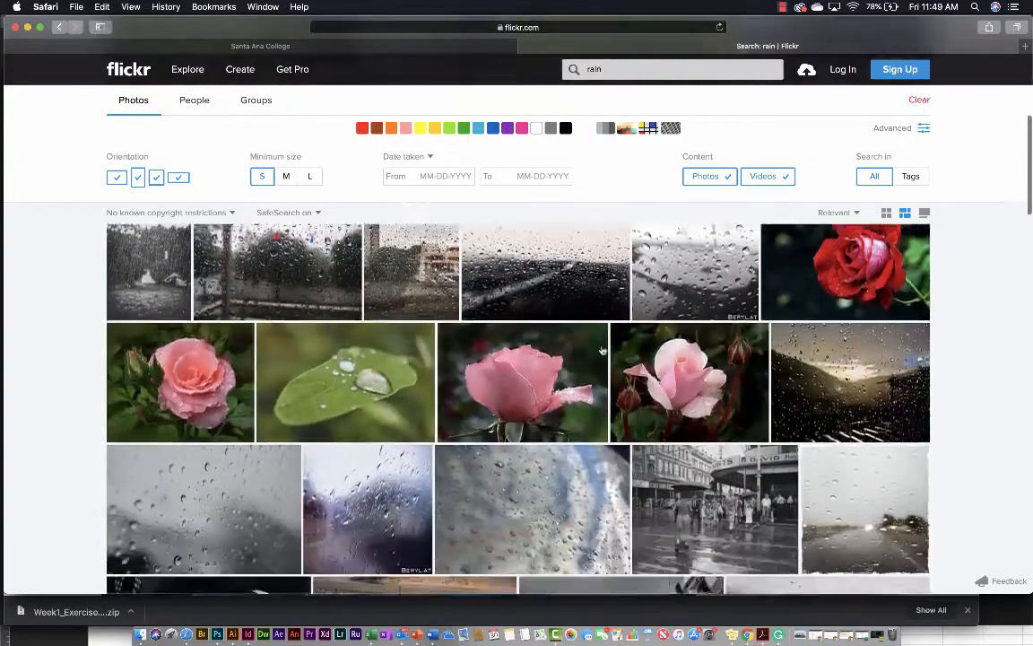
scroll(602, 350, "down", 10)
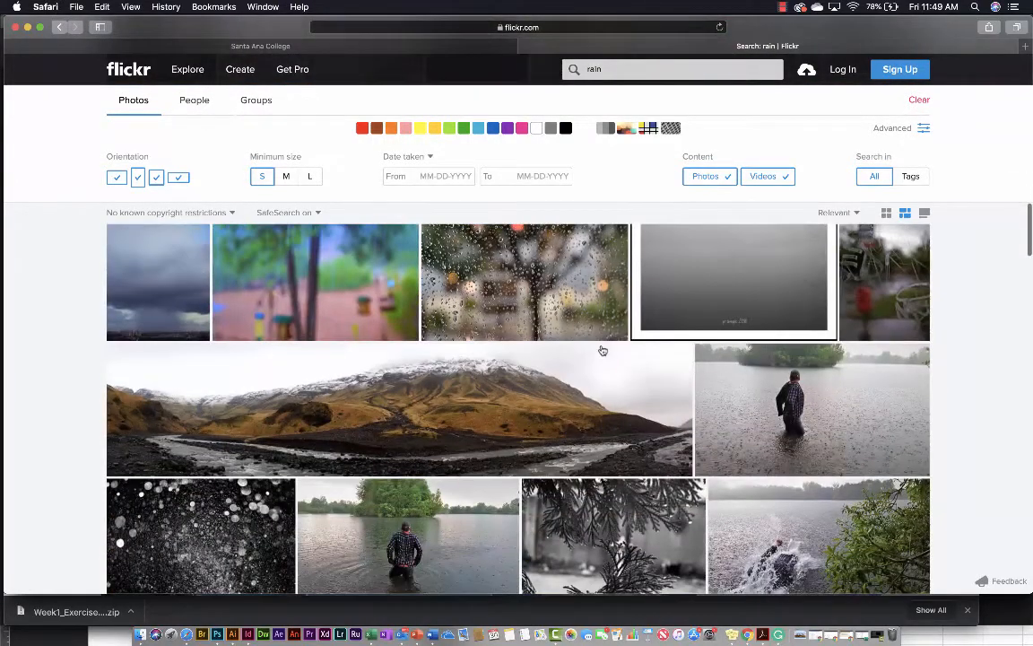
scroll(603, 350, "up", 4)
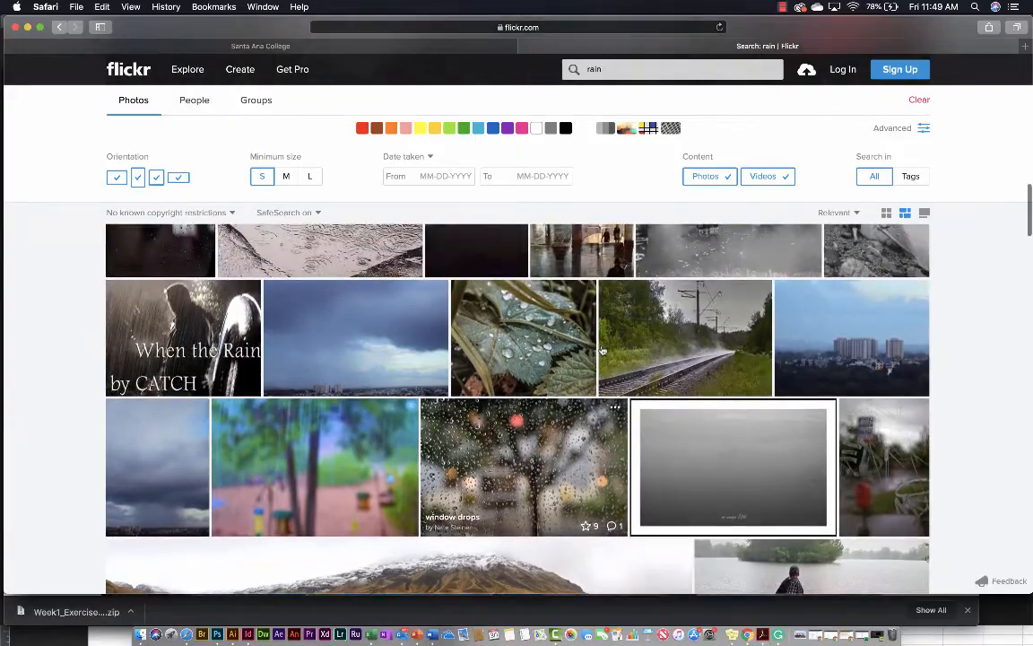
scroll(603, 350, "down", 10)
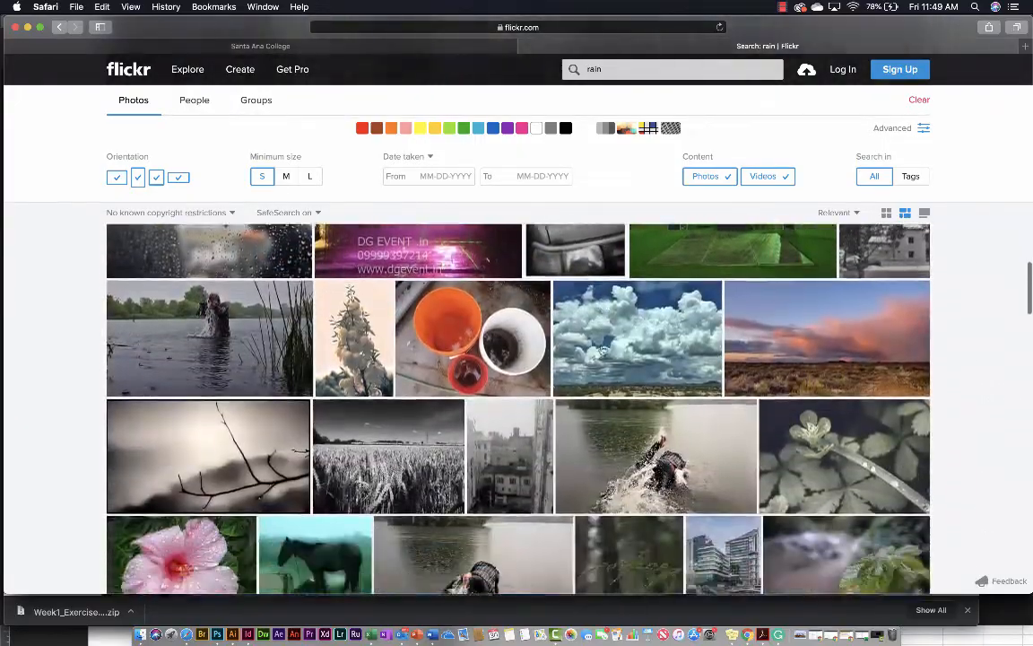
scroll(603, 350, "down", 8)
scroll(603, 350, "up", 15)
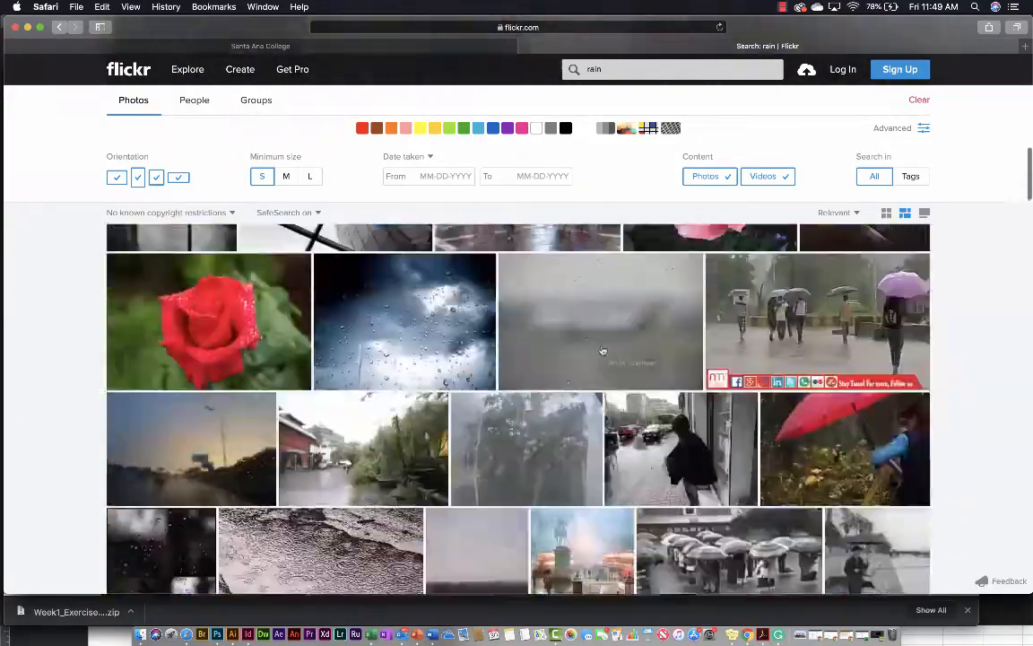
scroll(603, 350, "up", 10)
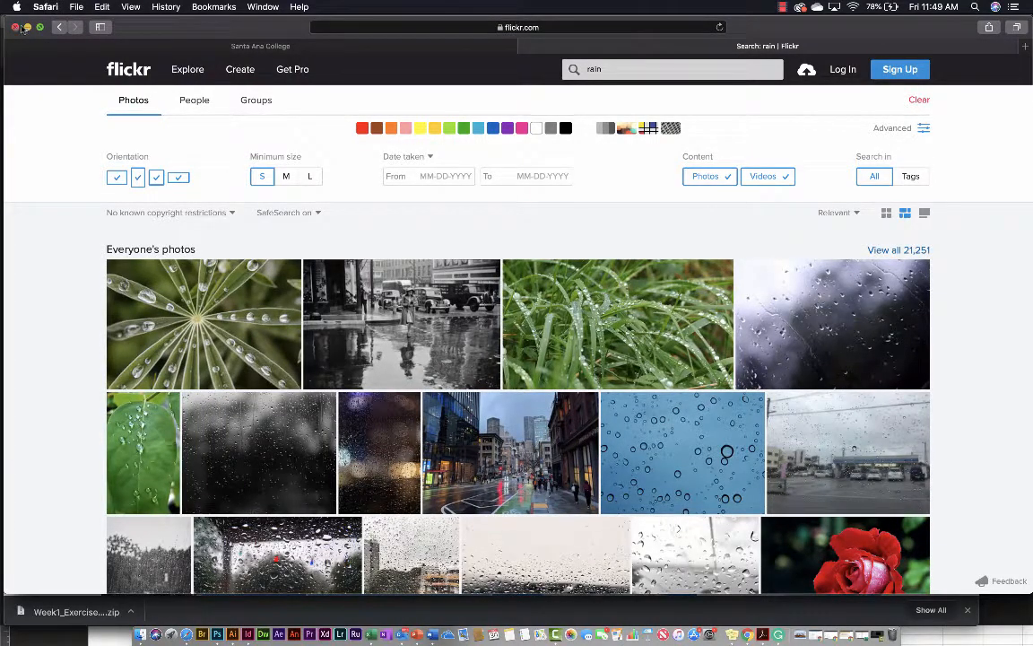
- Close the Flickr and YouTube browser windows in Safari and switch to Adobe Photoshop CC 2019
left_click(15, 26)
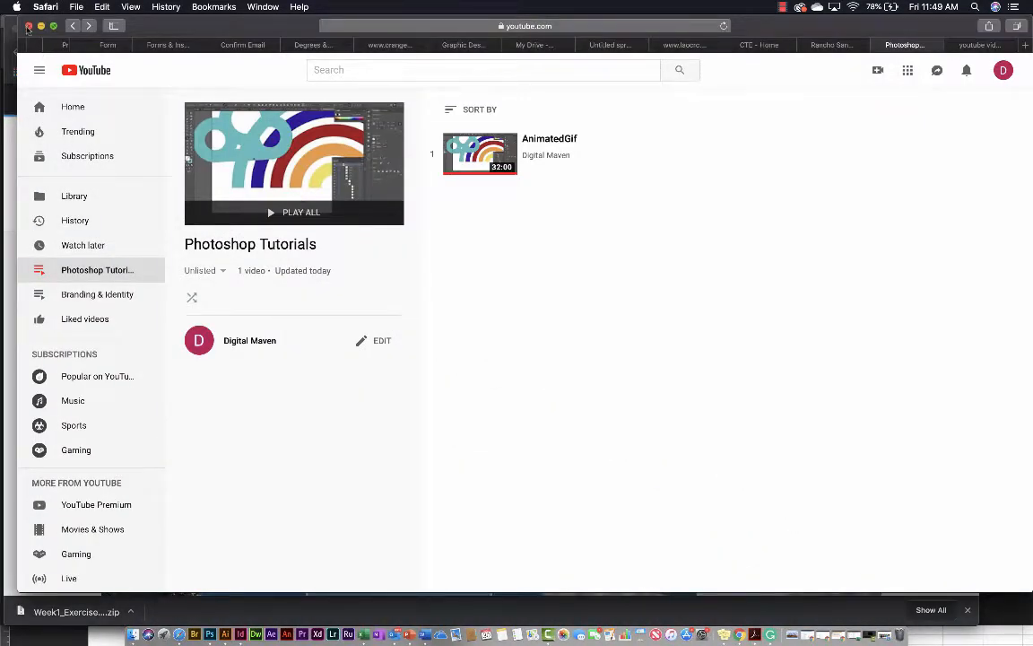
left_click(28, 26)
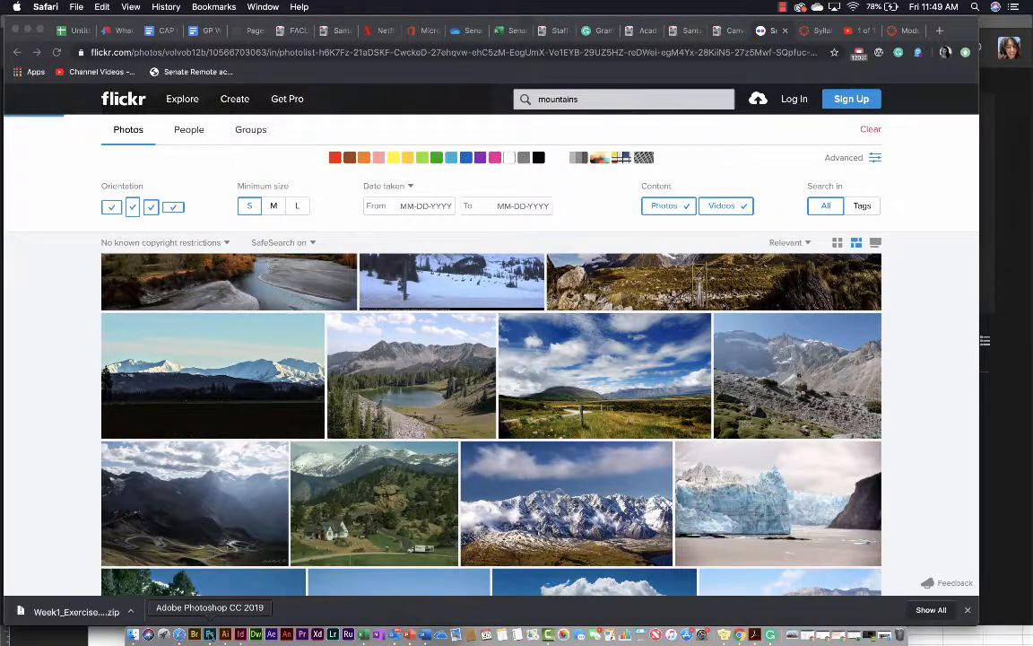
left_click(209, 634)
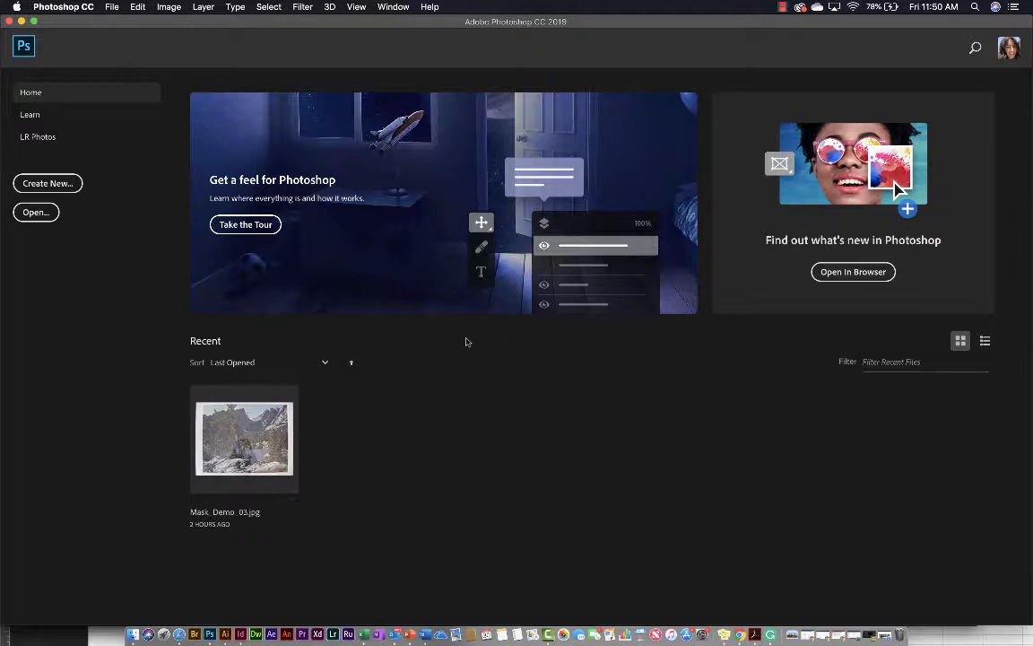
- Start a new document with units in inches, width 10, height 10 and a resolution of 300 pixels/inch
left_click(63, 185)
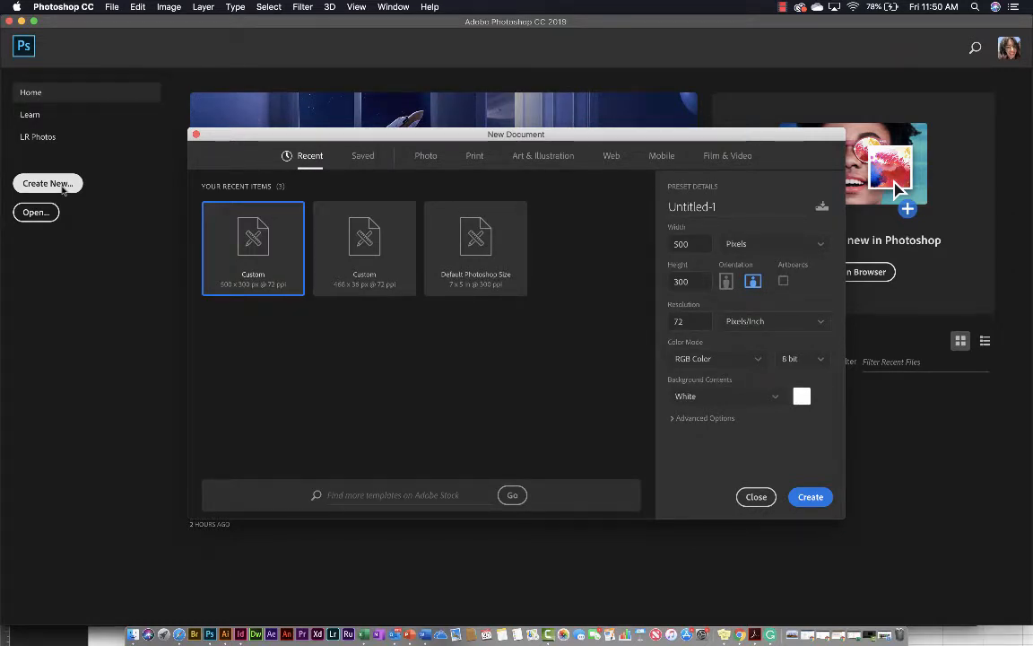
left_click(756, 247)
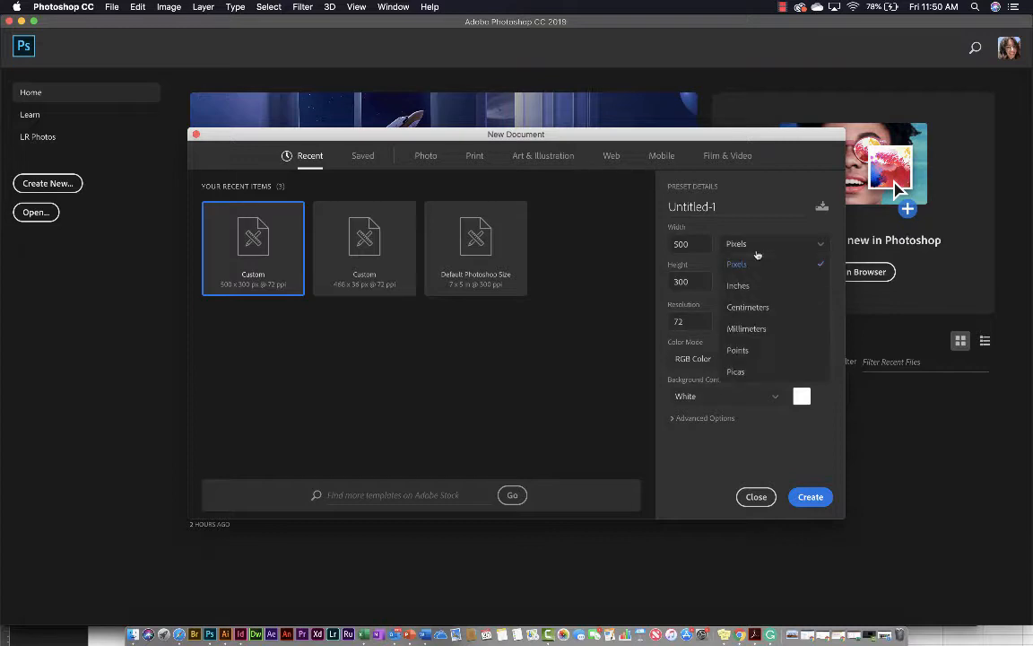
left_click(748, 287)
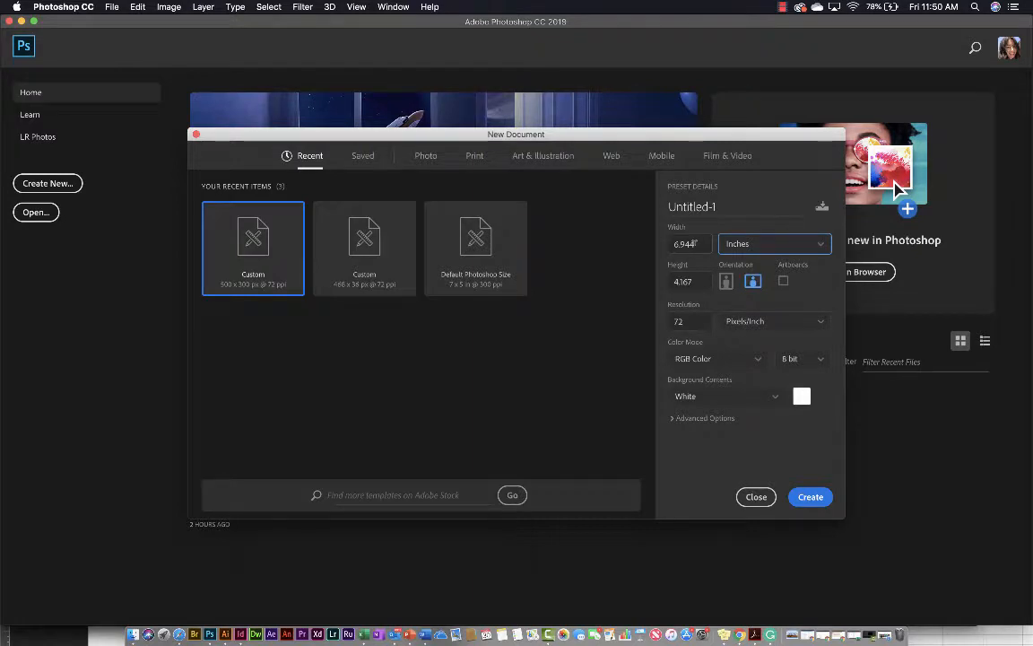
double_click(669, 243)
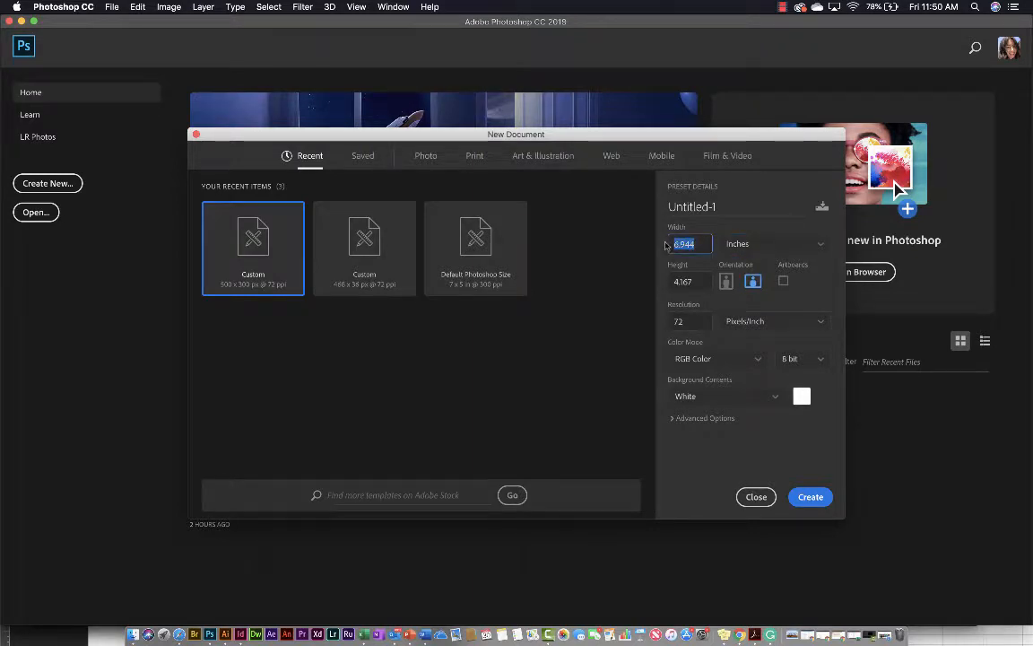
type("10")
double_click(668, 281)
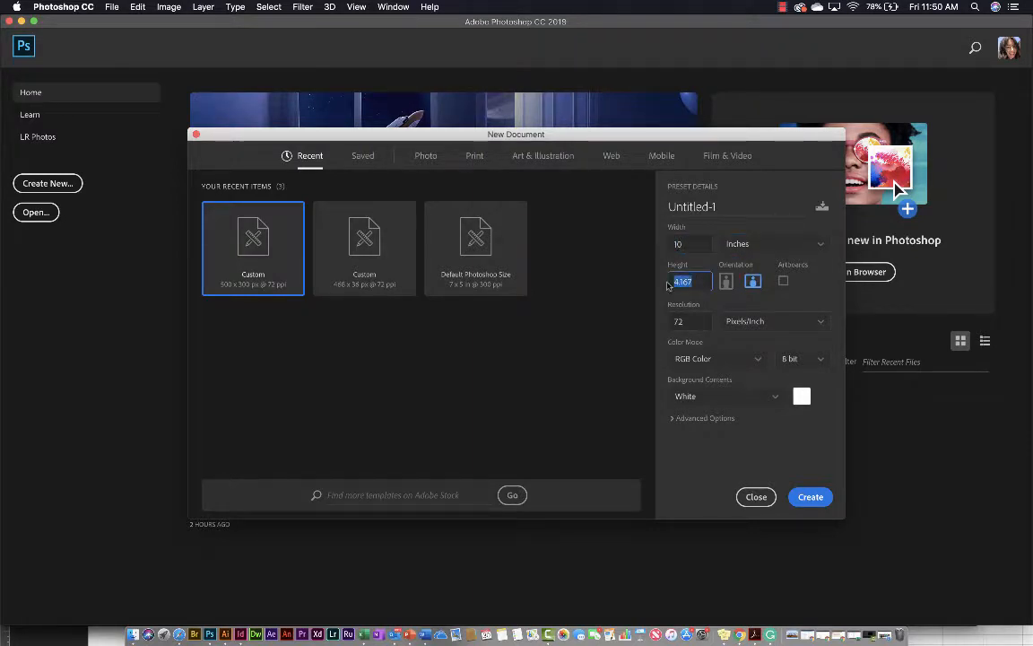
type("10")
double_click(680, 322)
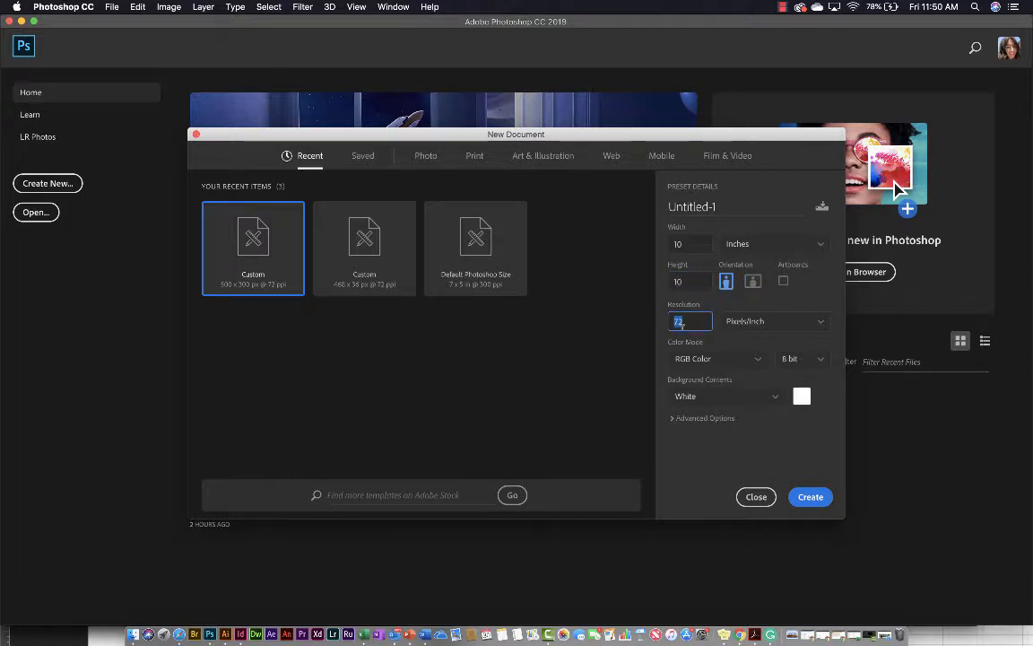
type("300")
- Name the new document "Graphic Composite" and create it
left_click(736, 201)
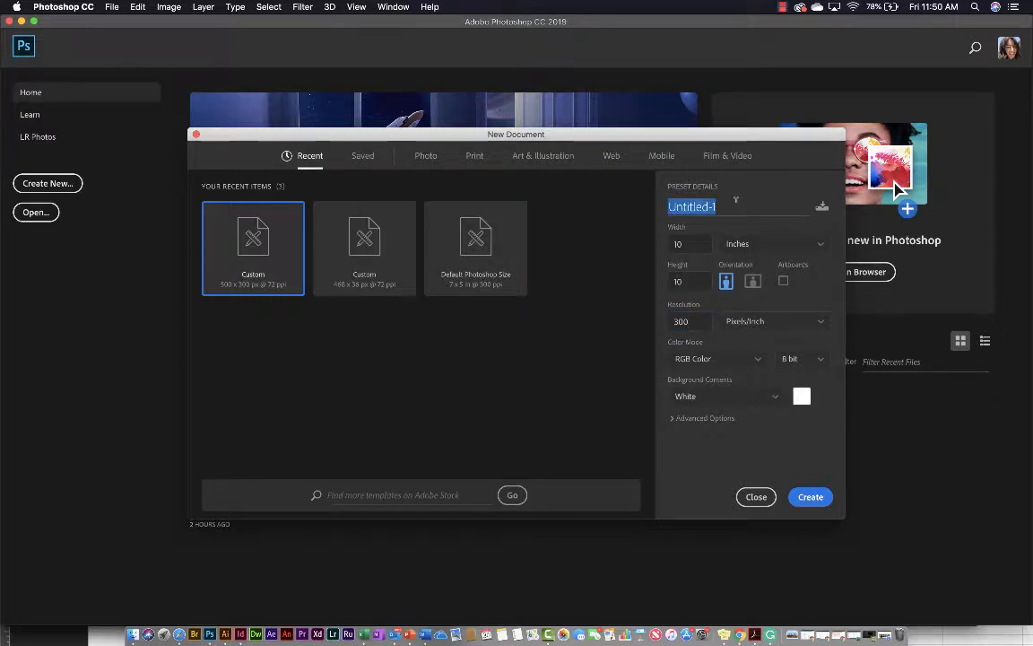
type("Graphic A")
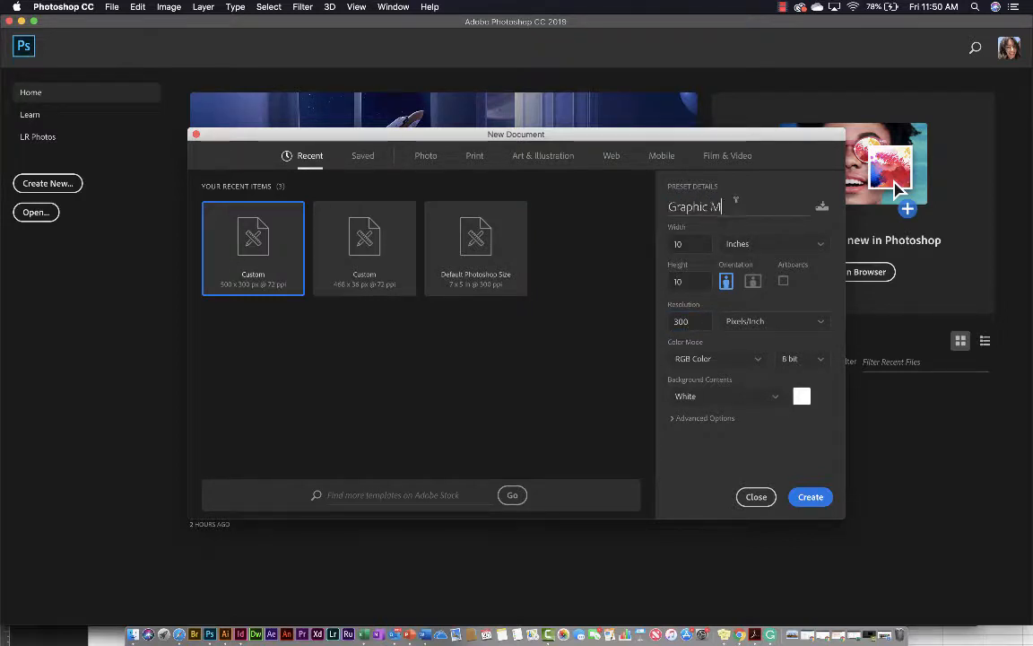
key("BackSpace")
key("BackSpace")
type("Cm")
key("BackSpace")
type("ompo")
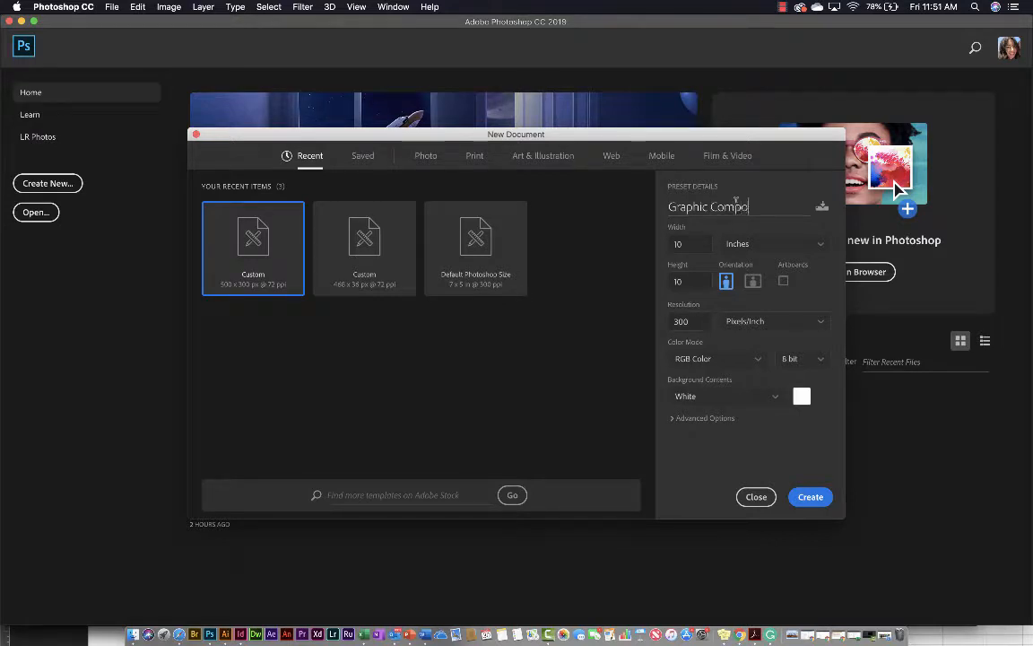
type("site")
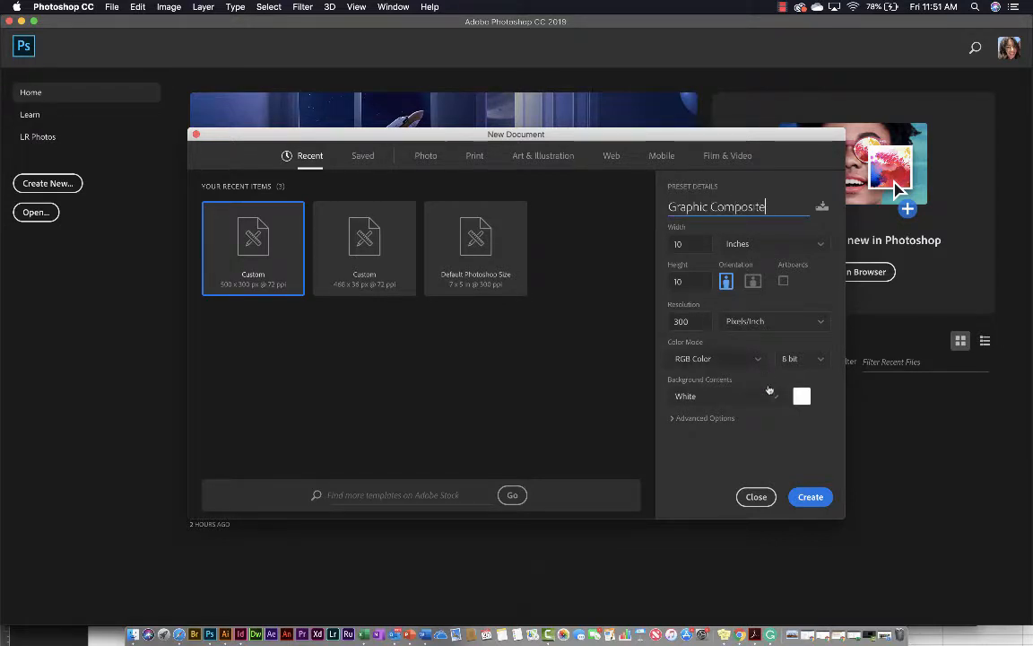
left_click(810, 497)
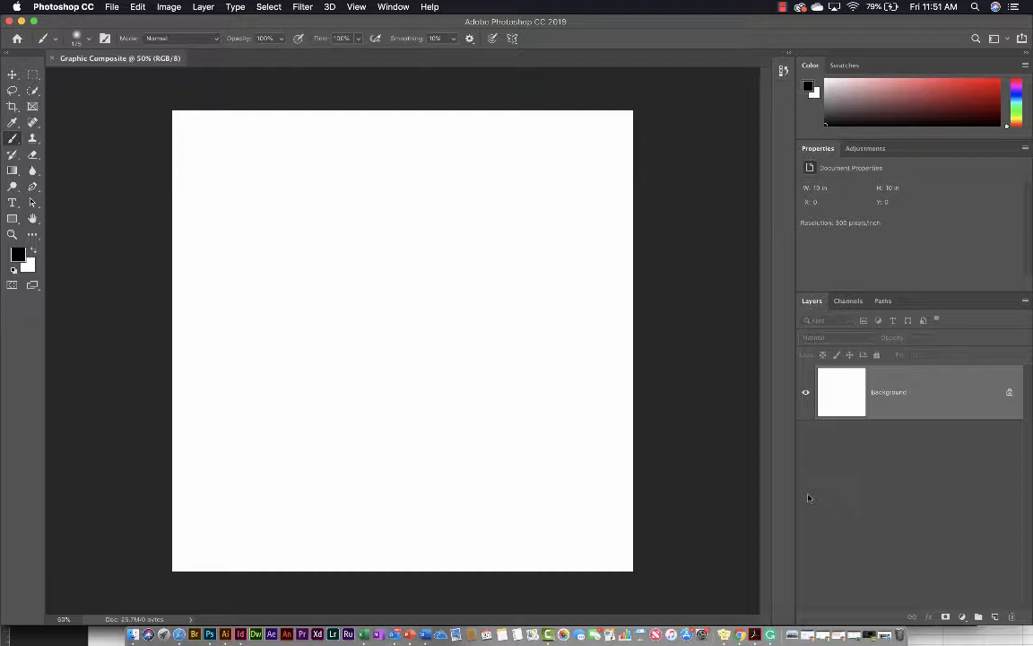
left_click(390, 9)
mouse_move(387, 33)
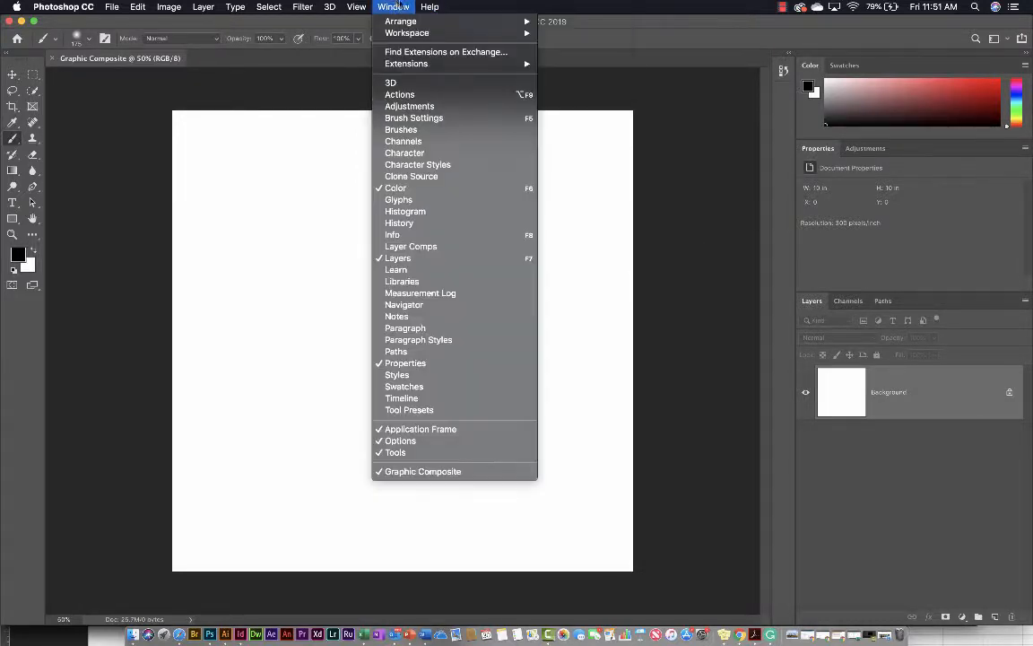
left_click(467, 5)
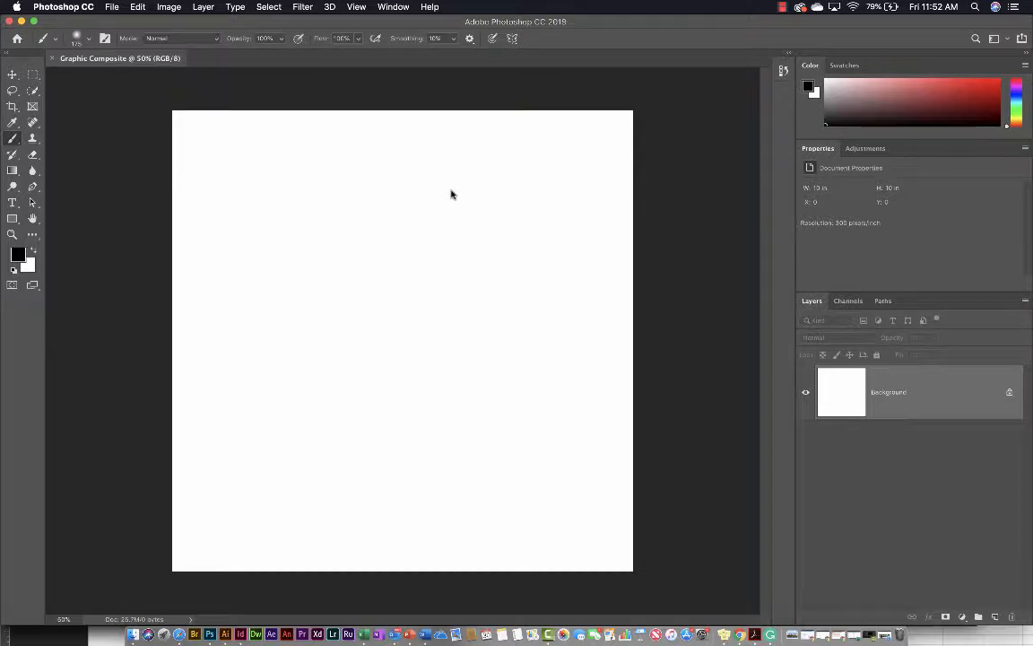
left_click(137, 6)
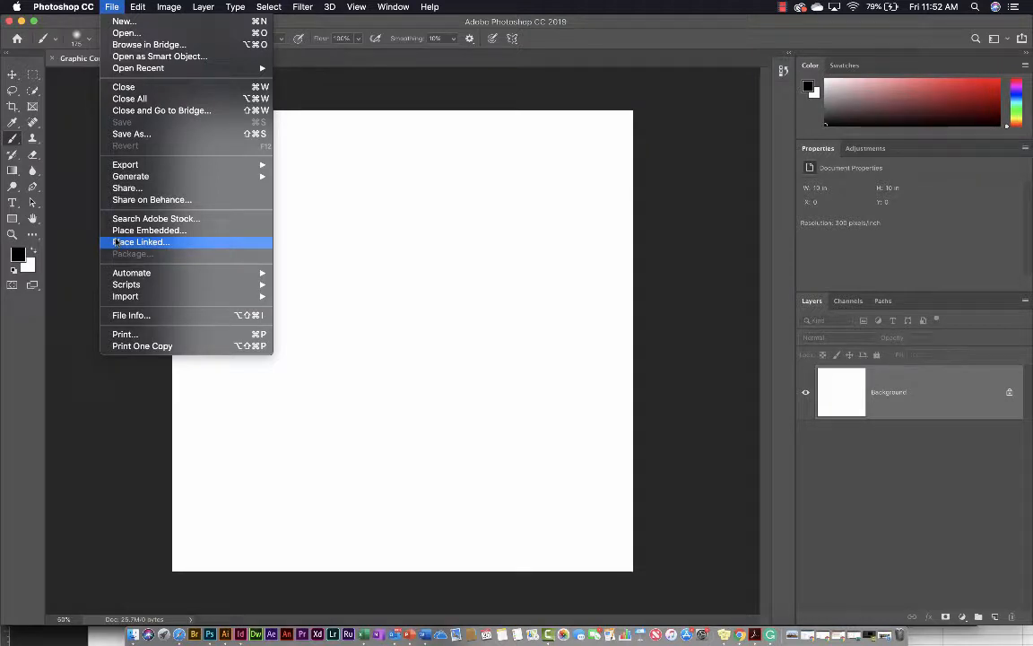
left_click(115, 242)
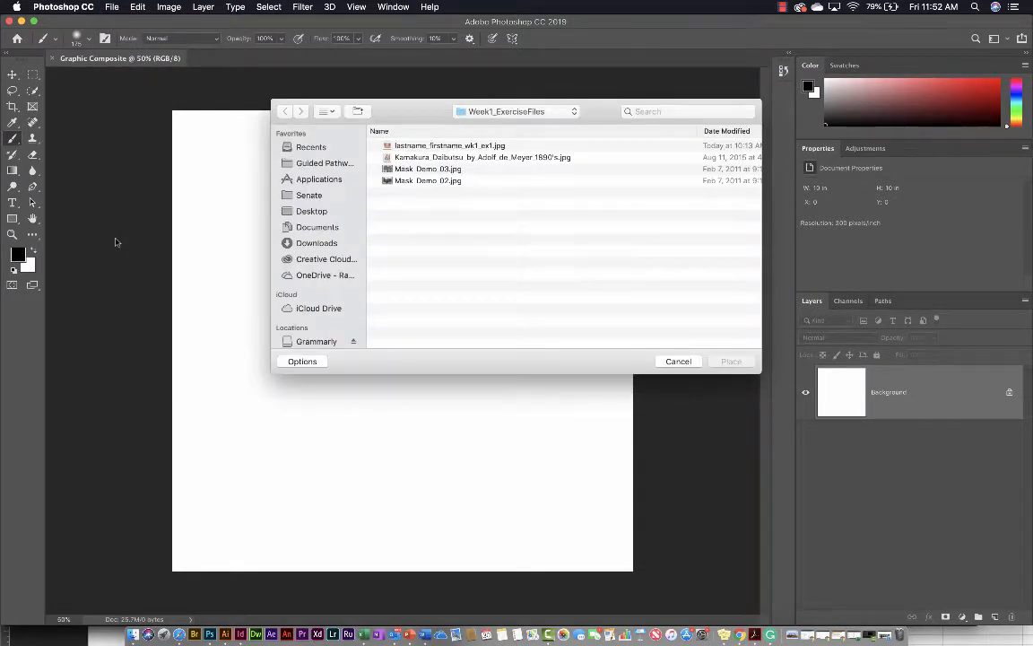
left_click(309, 245)
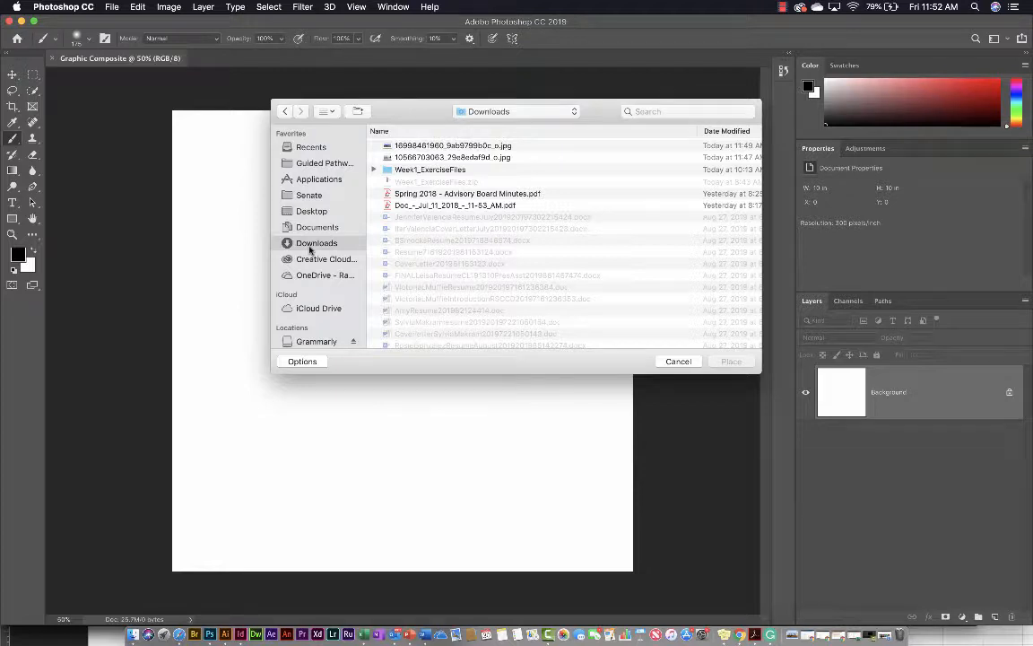
left_click(405, 158)
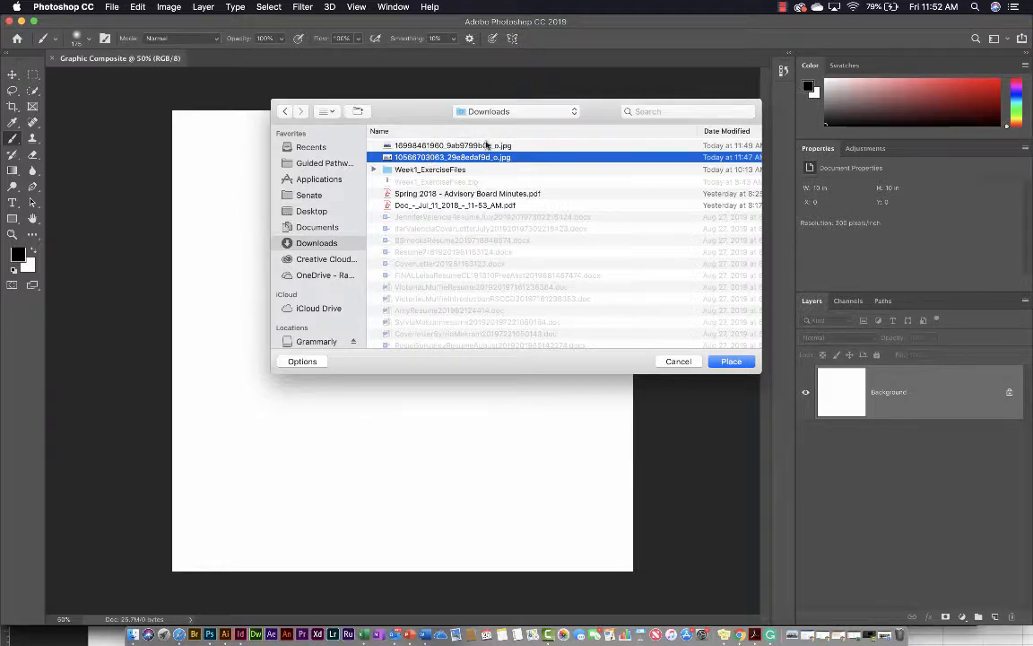
left_click(453, 145)
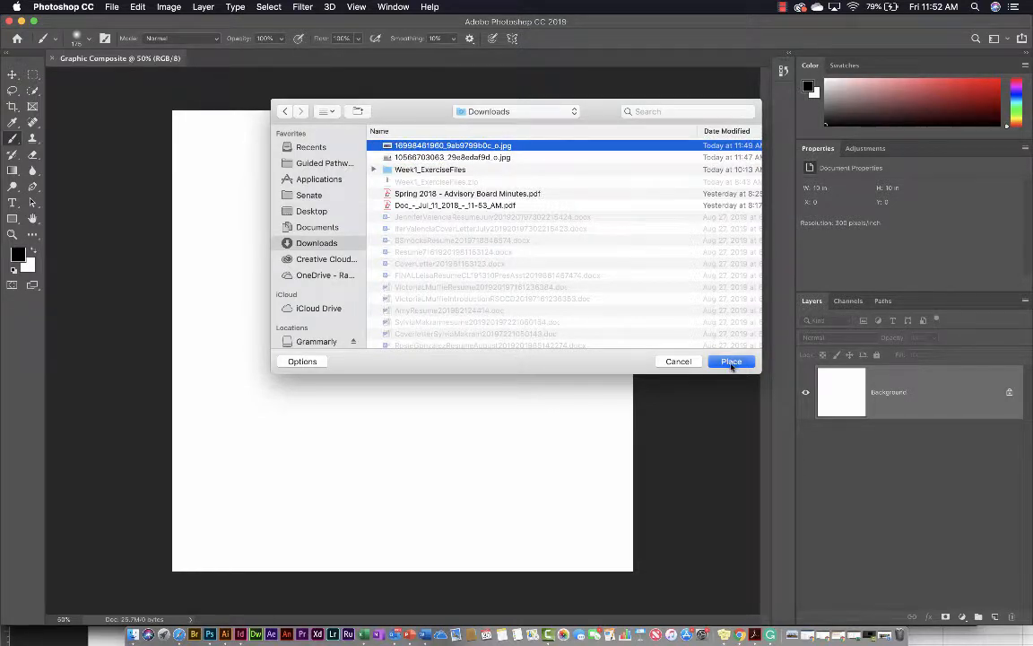
left_click(732, 362)
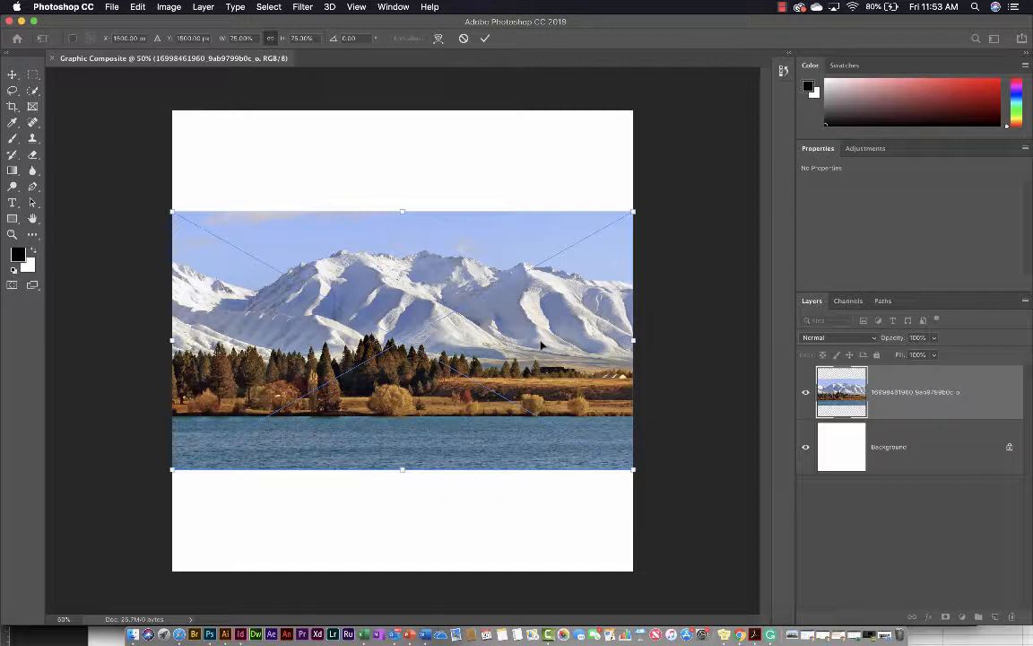
- Scale the placed mountain photo proportionally to a height of 10 in and commit the placement
left_click(302, 39)
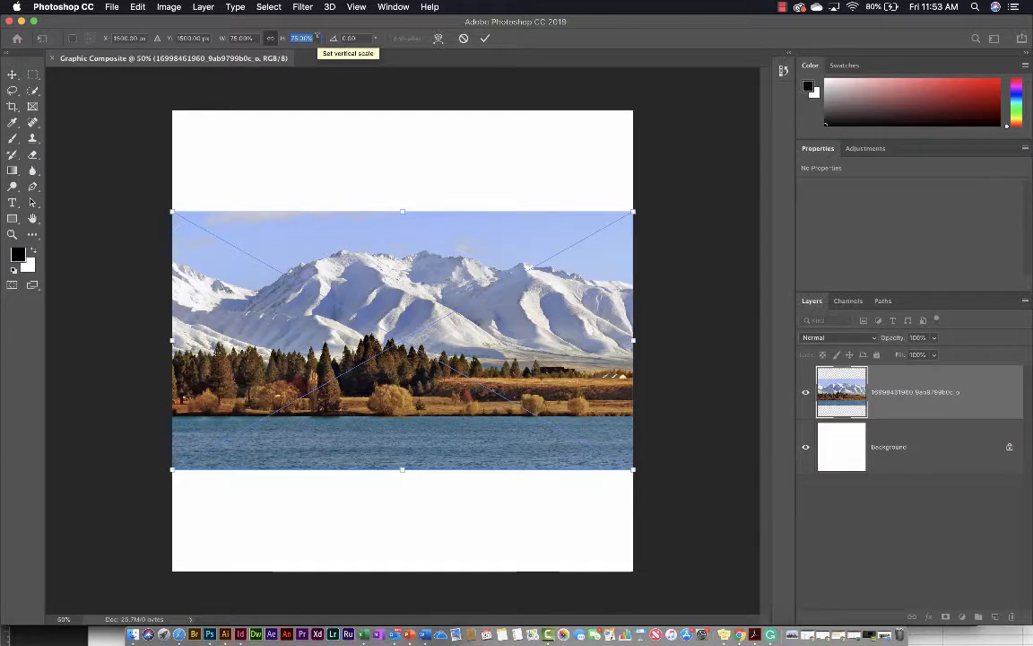
type("100")
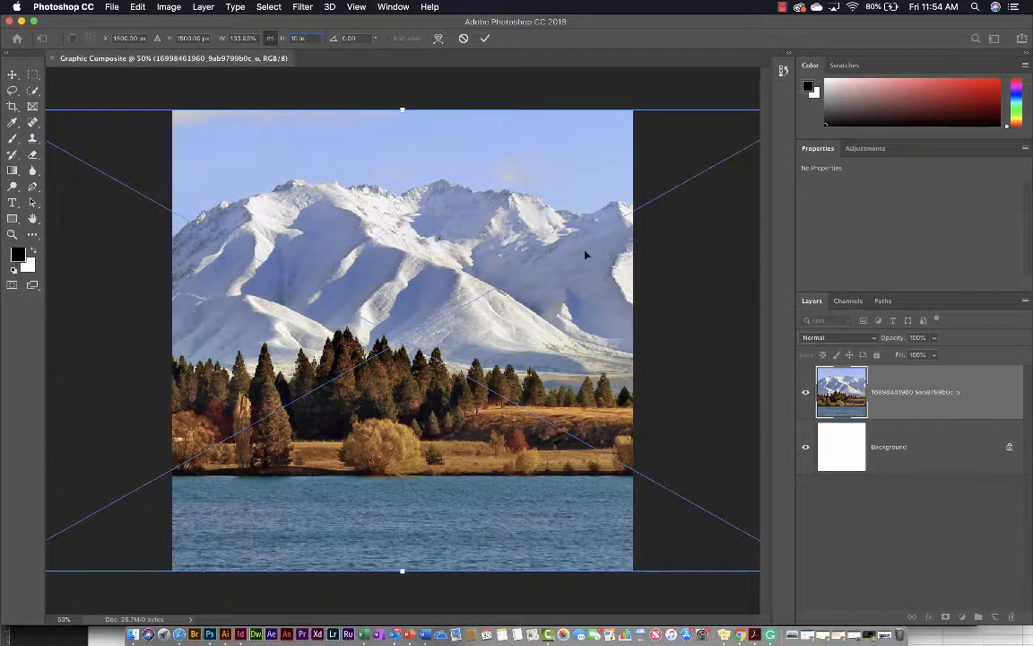
key("Return")
key("BackSpace")
left_click_drag(309, 38, 273, 39)
type("10 in")
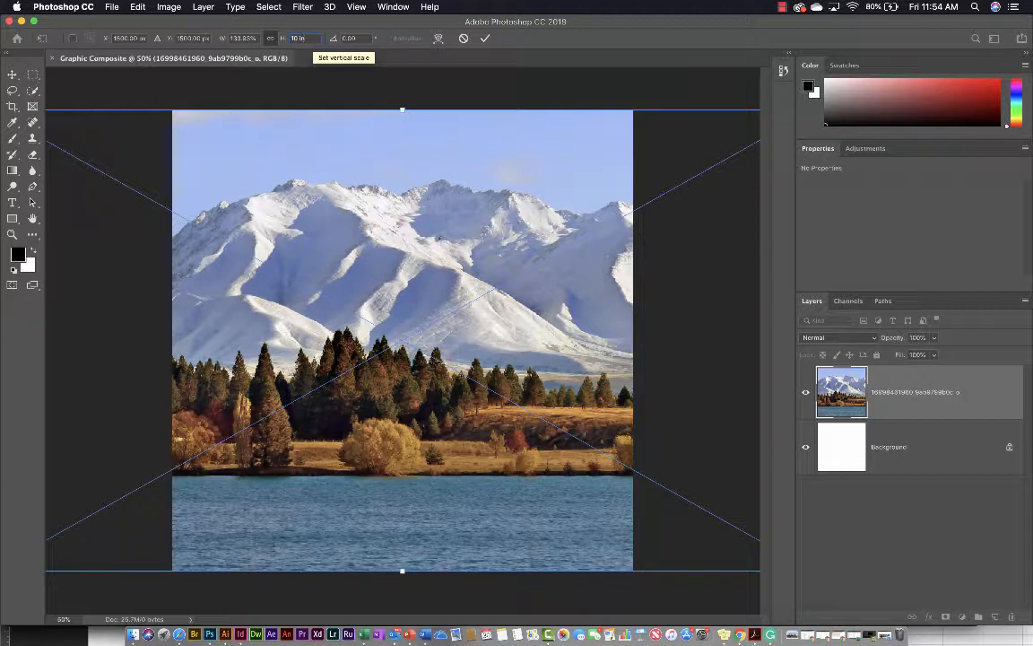
key("Return")
key("Return")
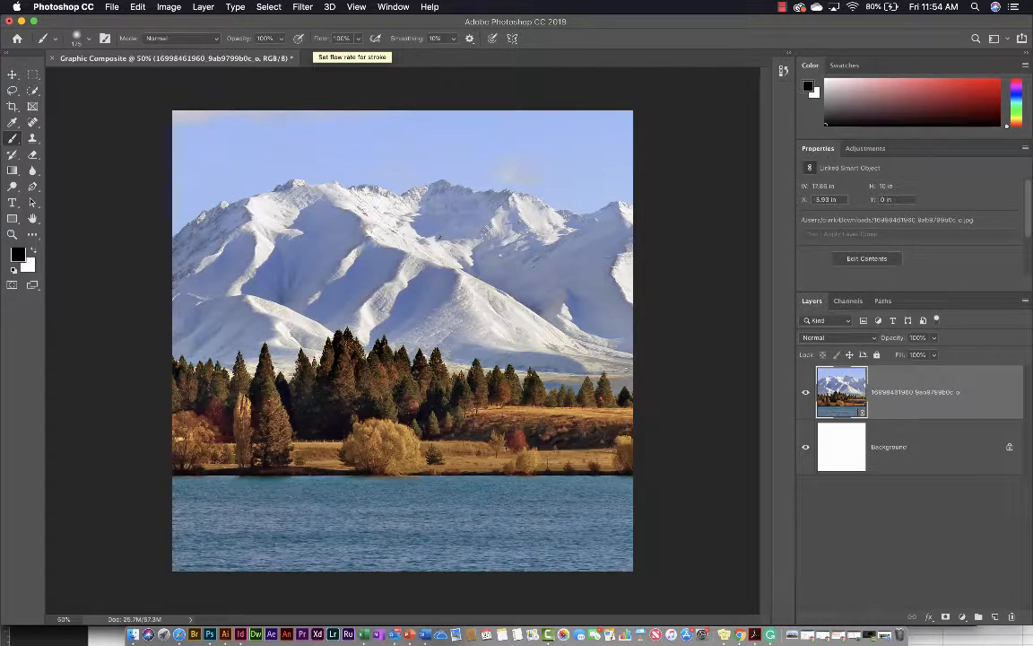
- Try different horizontal positions for the mountain photo with the Move tool and return it to the canvas centre
key("v")
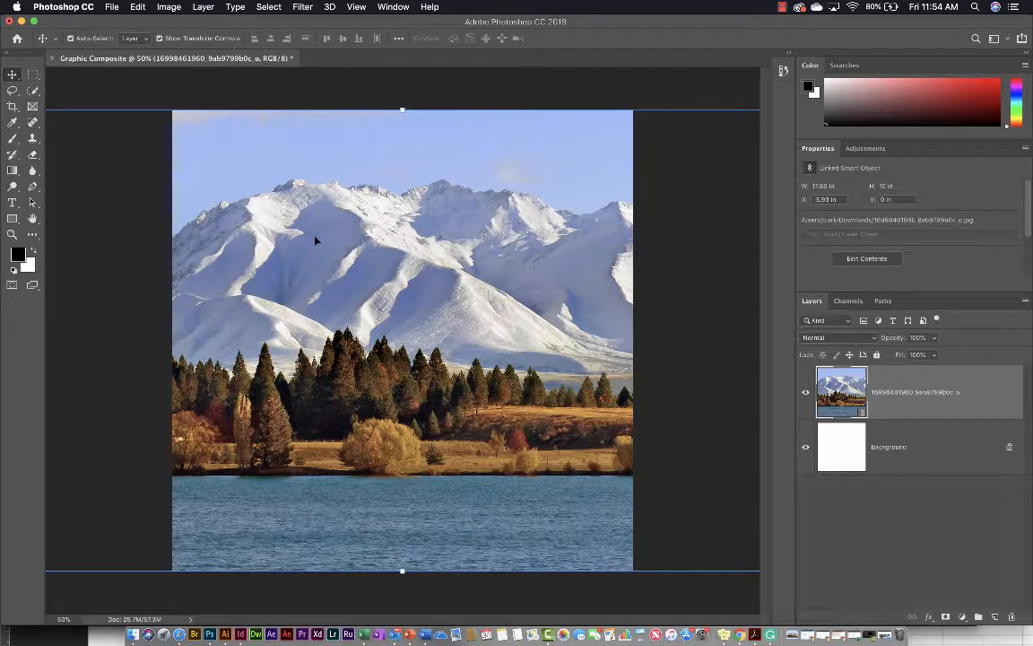
left_click_drag(316, 240, 135, 247)
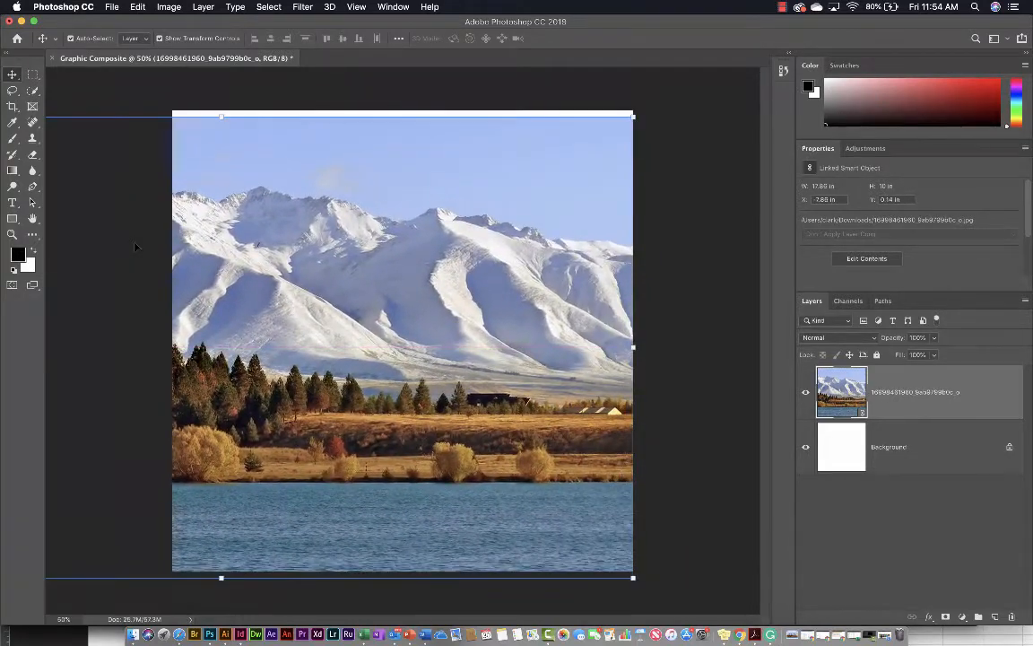
mouse_move(258, 230)
left_mouse_down()
mouse_move(253, 223)
mouse_move(276, 222)
left_mouse_up()
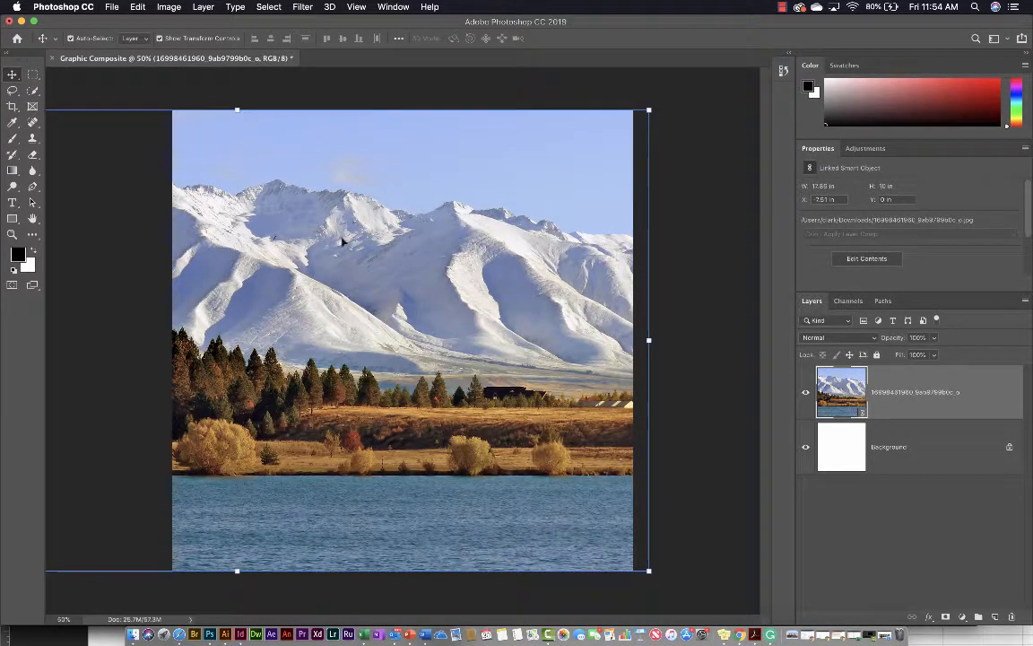
left_click_drag(443, 283, 551, 284)
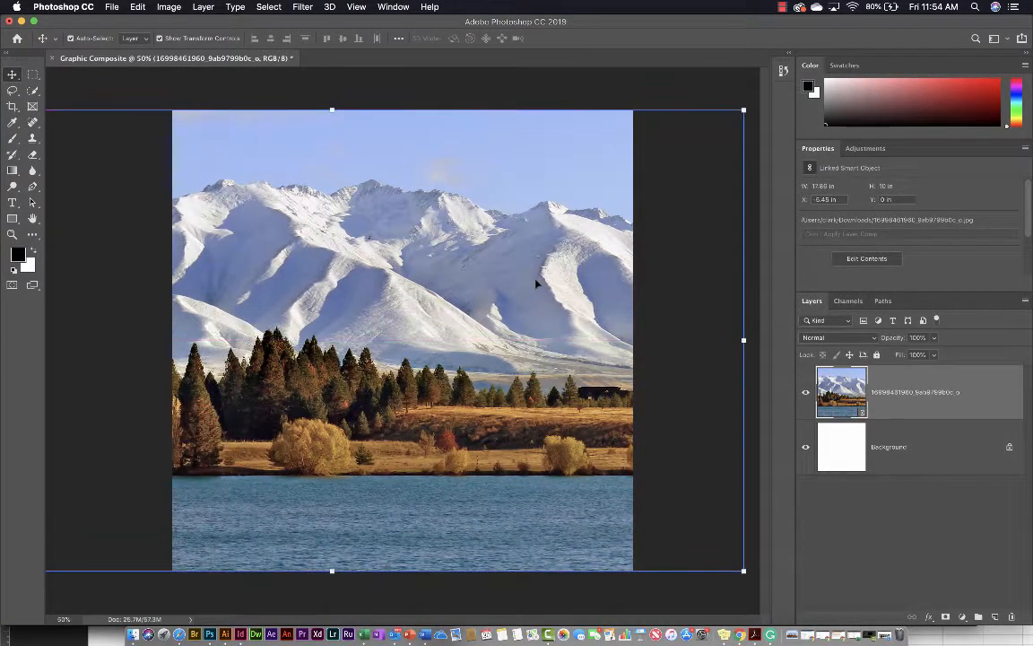
left_click_drag(473, 296, 540, 294)
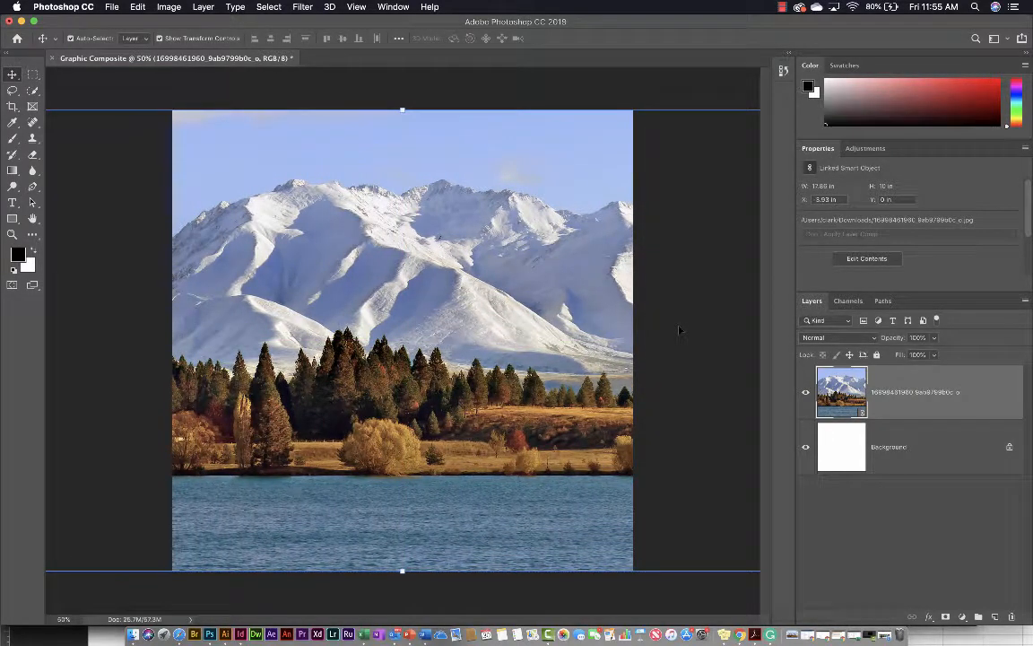
- Rename the mountain photo's layer to "Background"
double_click(885, 391)
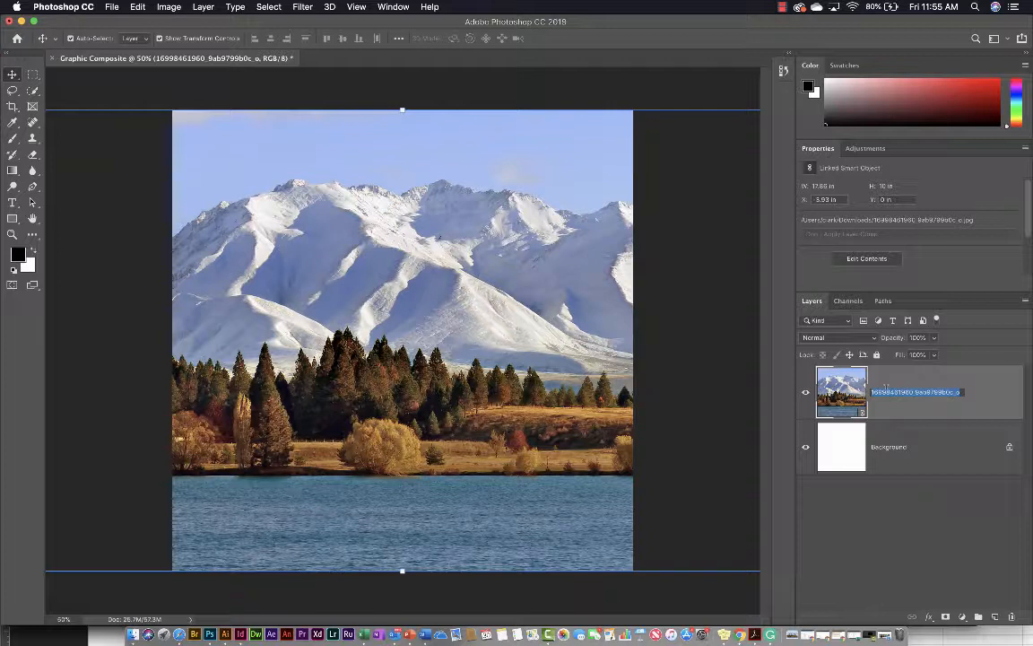
type("Background")
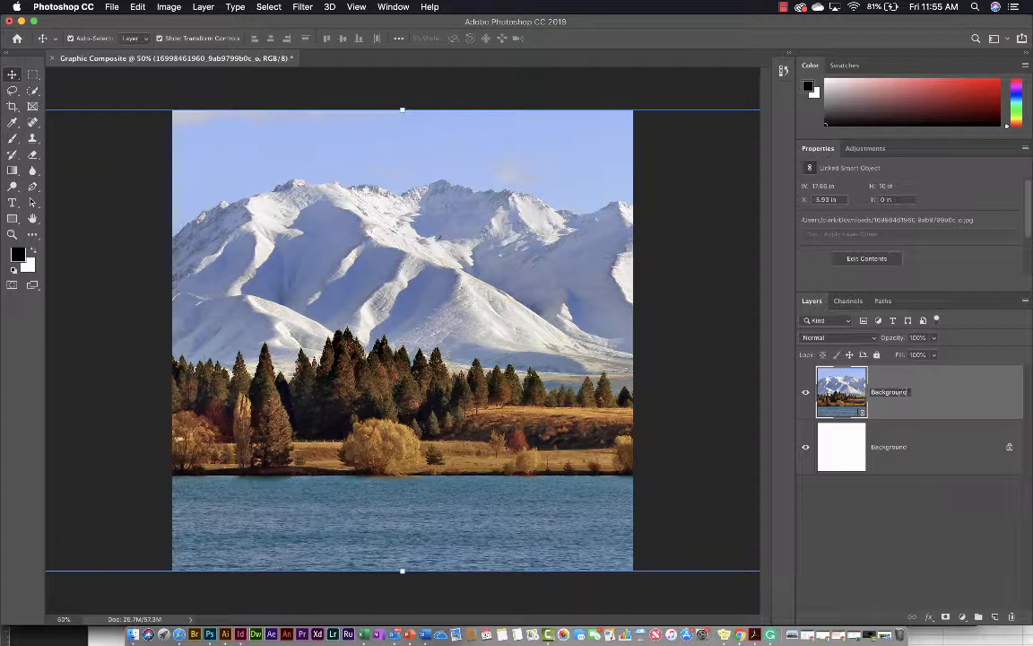
key("Return")
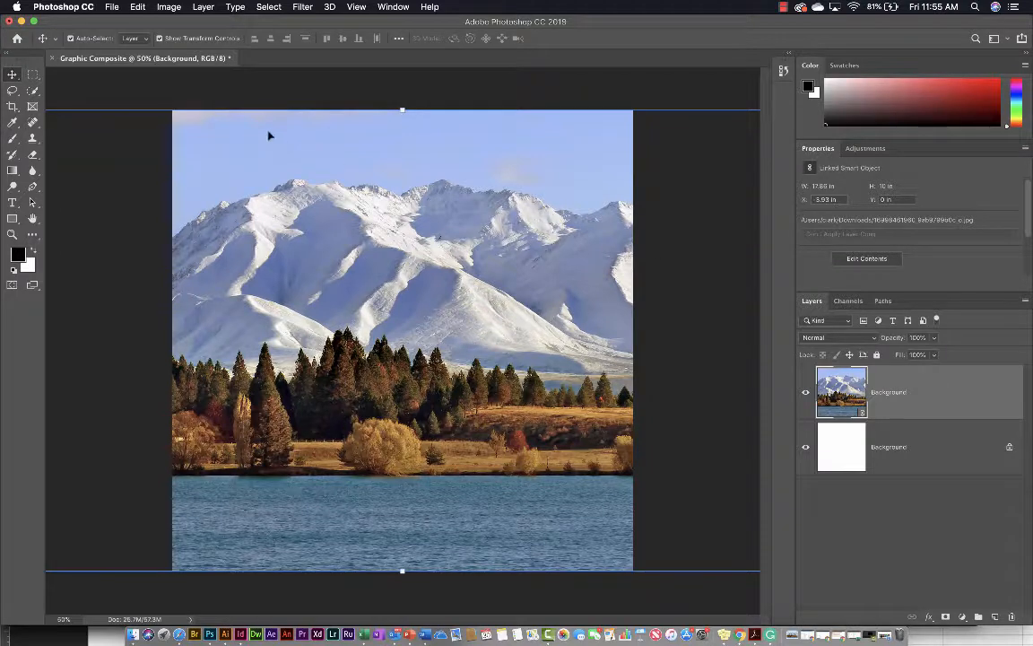
left_click(112, 7)
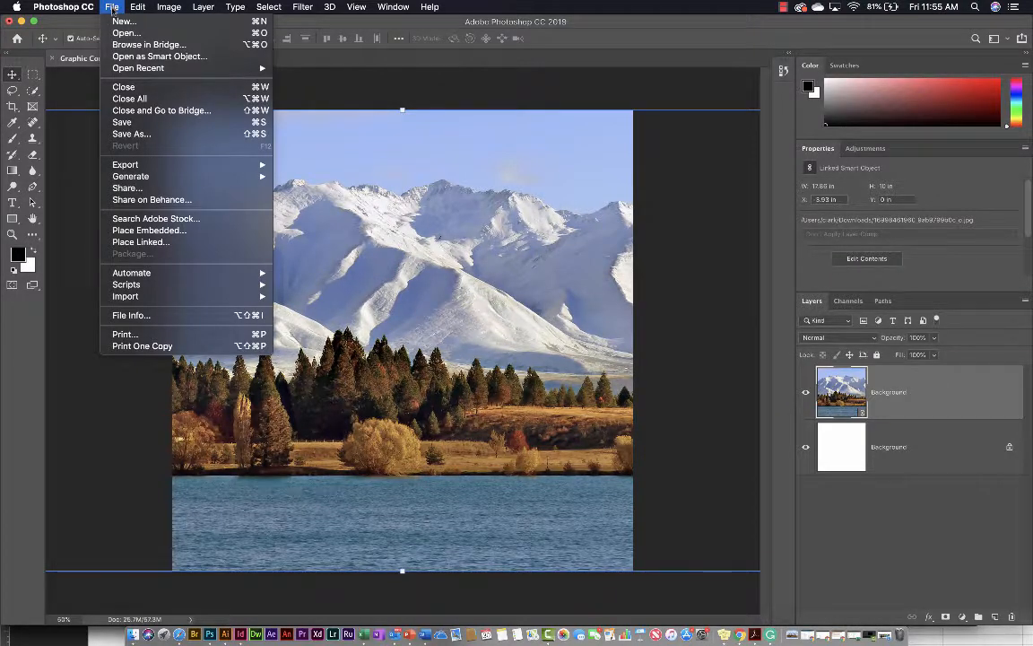
left_click(143, 242)
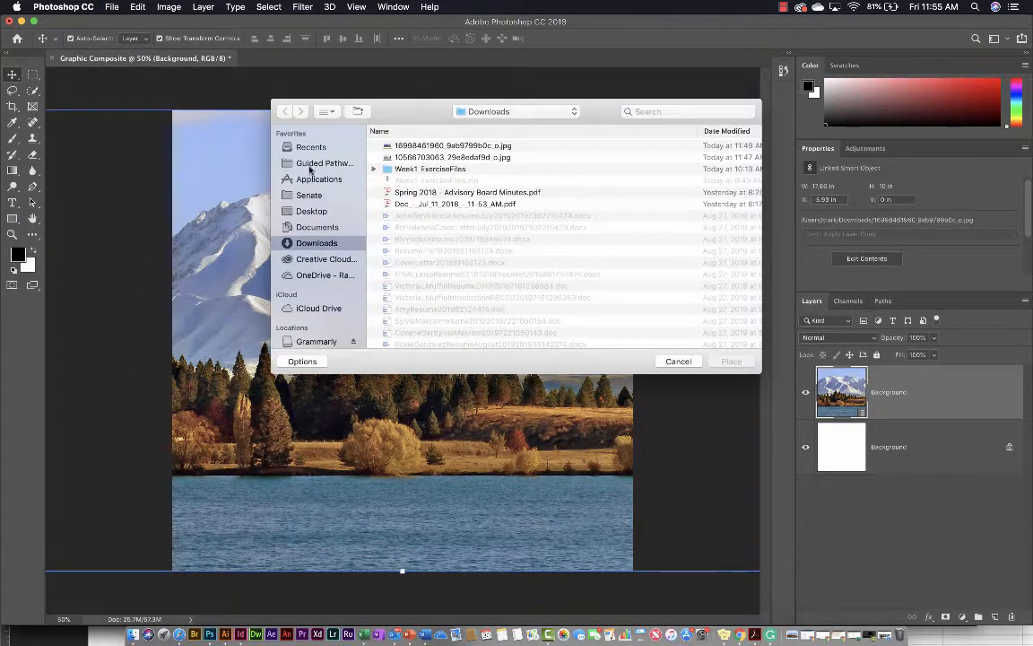
left_click(392, 157)
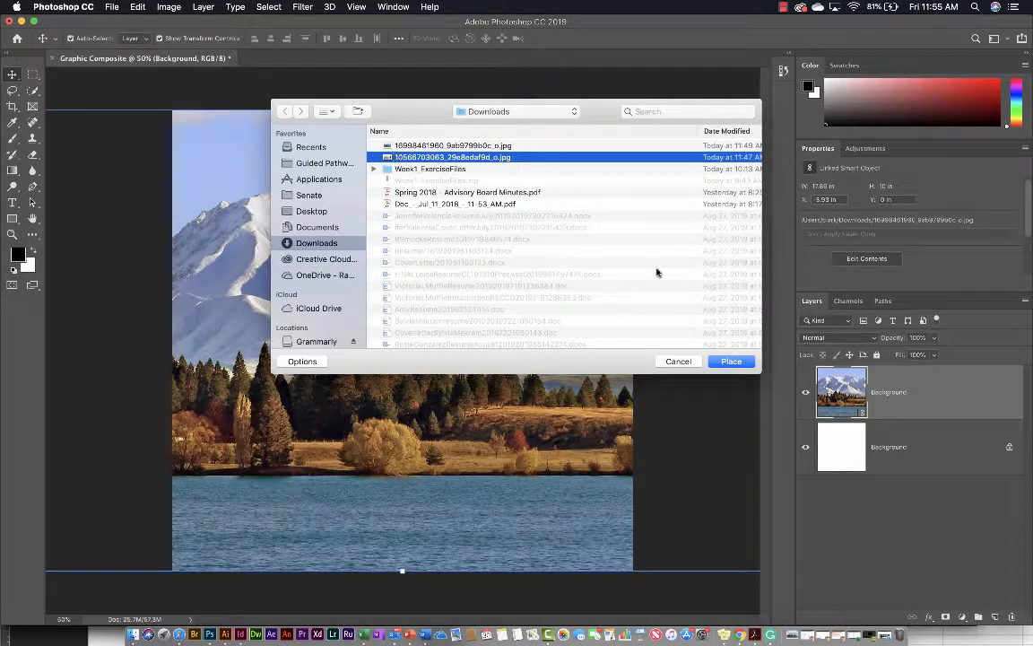
left_click(731, 362)
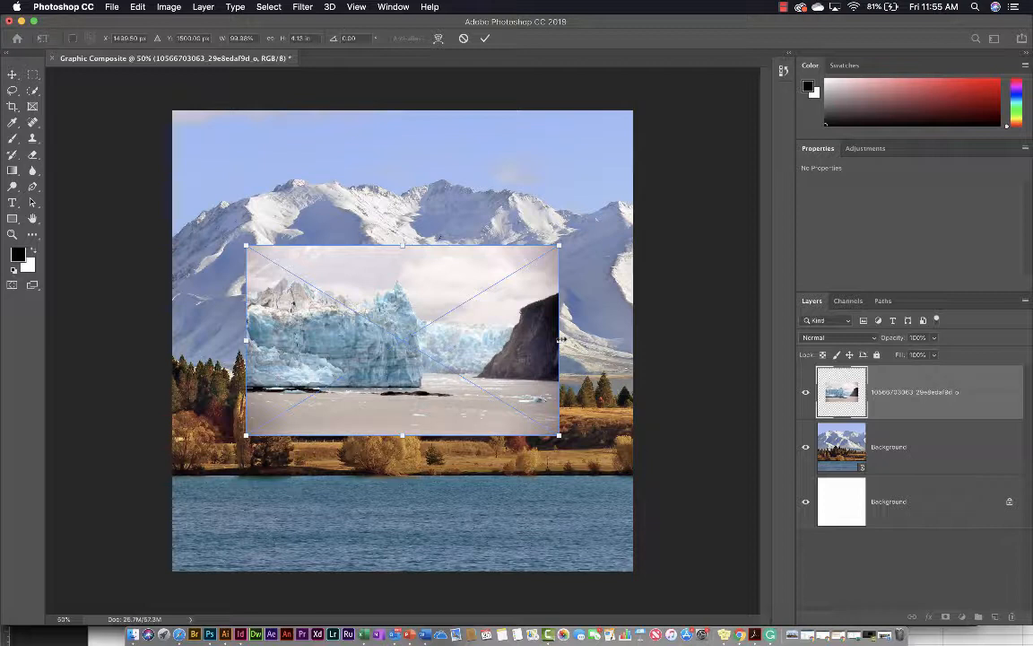
- Show the rulers and enlarge the glacier photo proportionally to about 6.15 in high, repositioning it over the mountains
key("super+r")
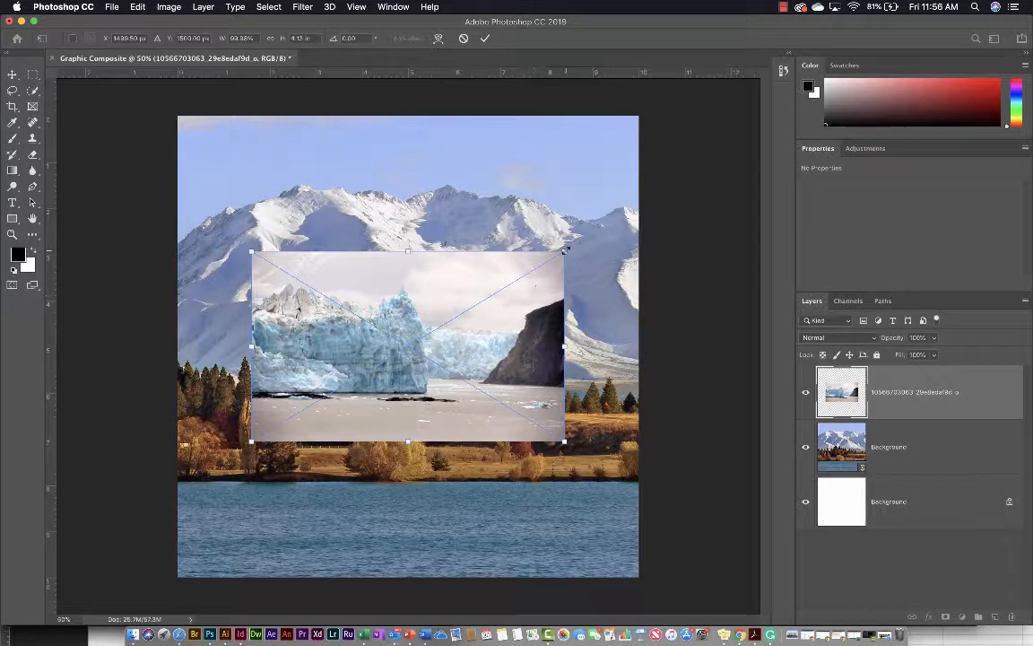
left_click_drag(564, 253, 638, 192)
left_click_drag(546, 282, 502, 313)
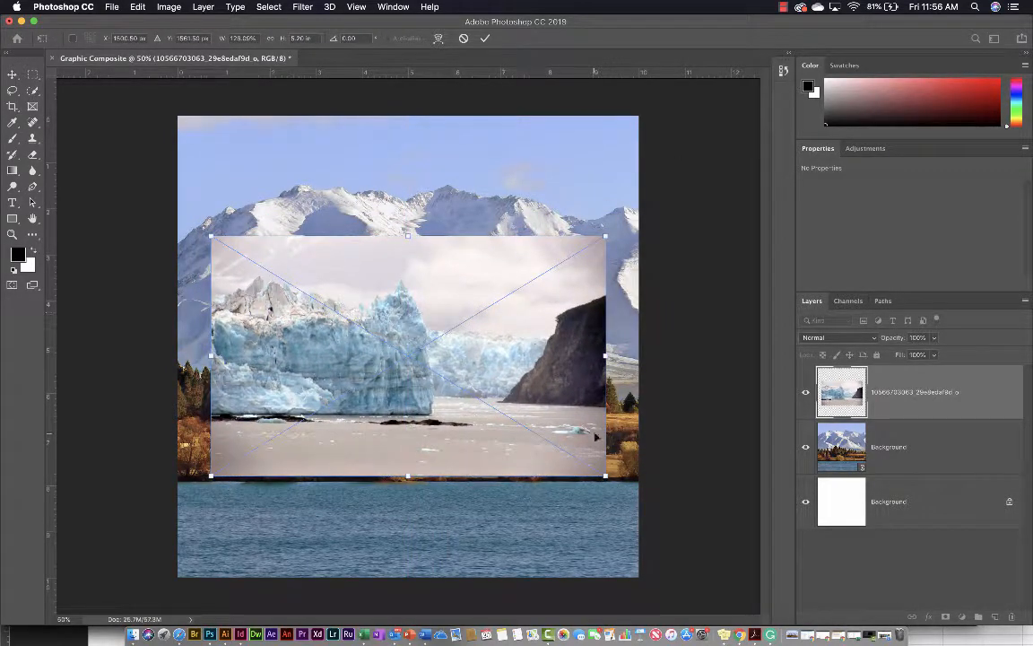
left_click_drag(607, 477, 632, 491)
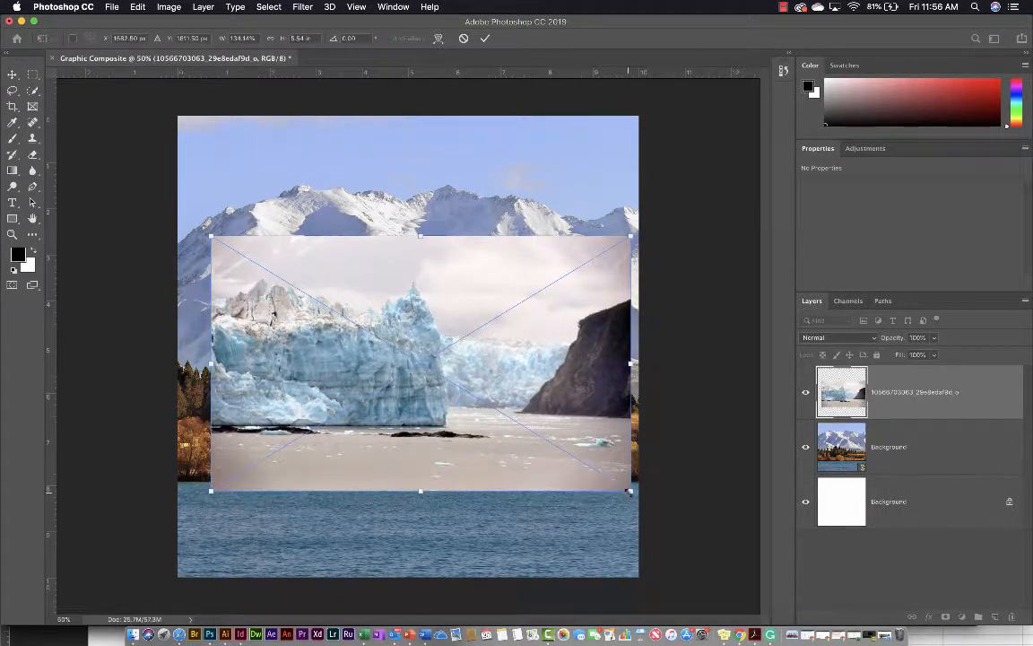
left_click_drag(596, 457, 584, 449)
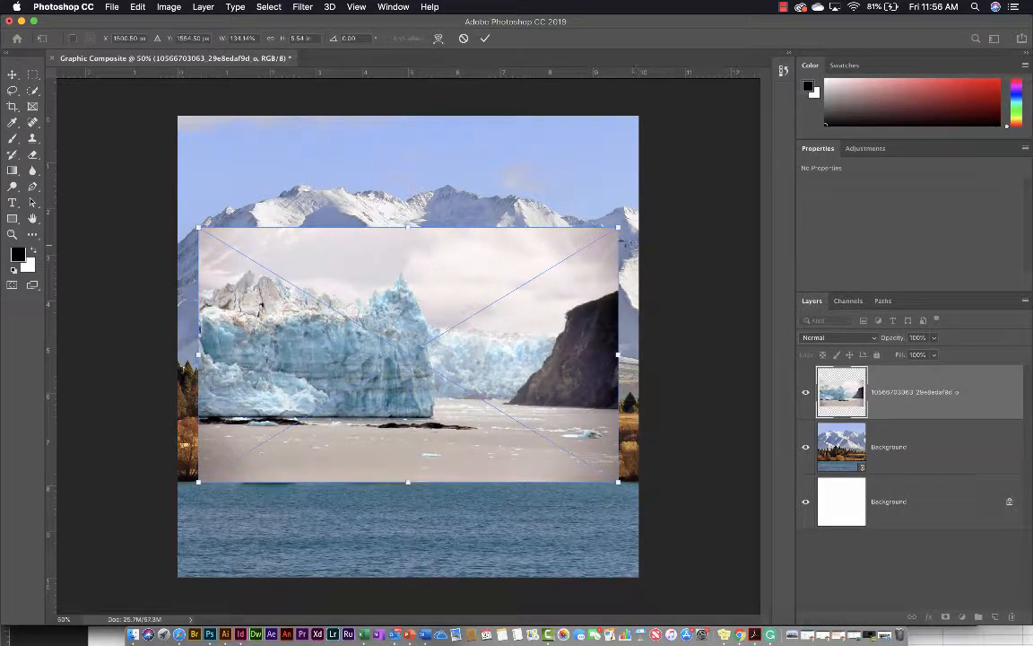
left_click_drag(617, 225, 664, 198)
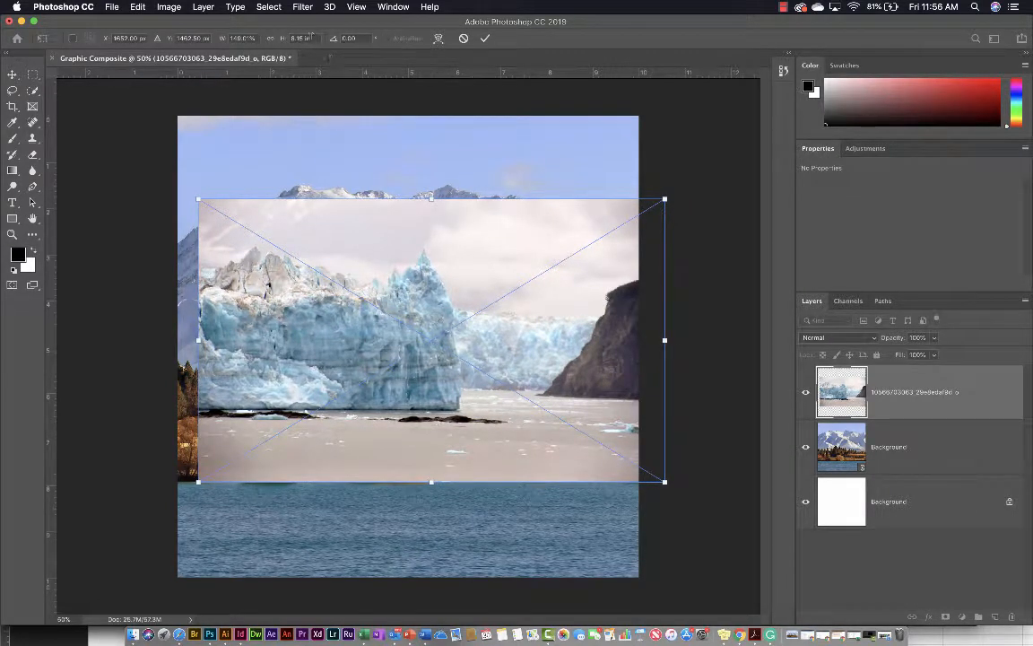
- Set the glacier photo's height to 8 in with linked proportions and shift it toward the canvas's right side
left_click_drag(310, 37, 276, 36)
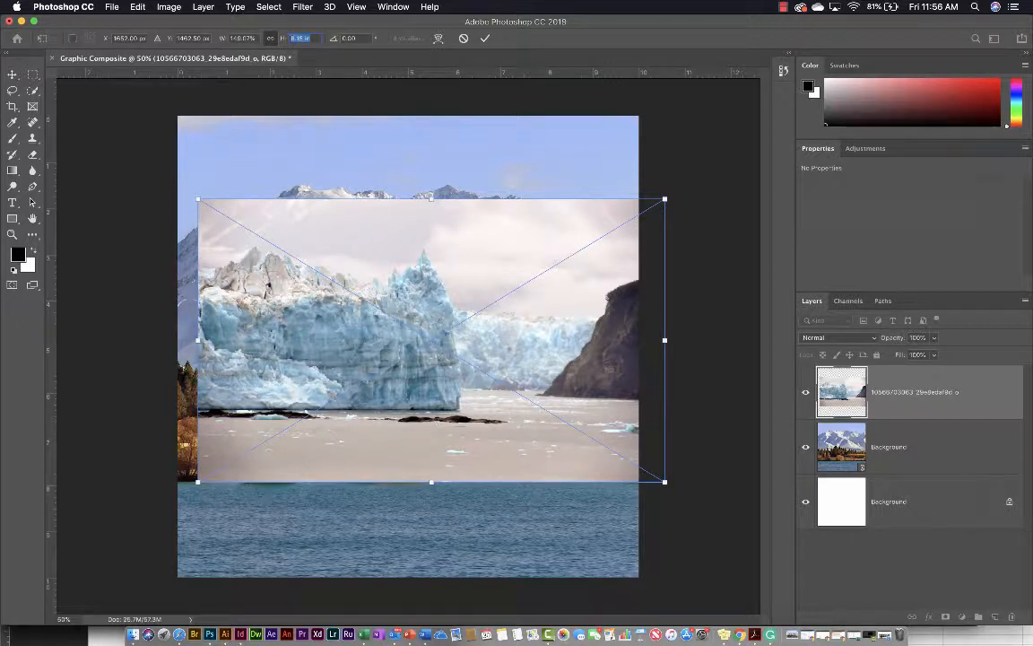
type("8")
key("Return")
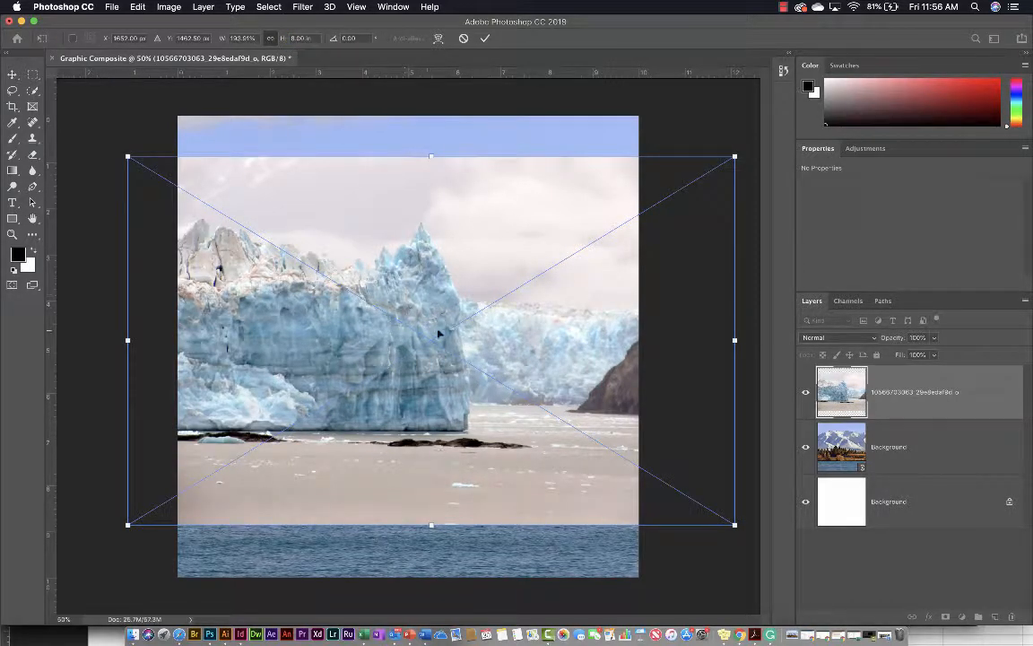
left_click_drag(430, 340, 491, 346)
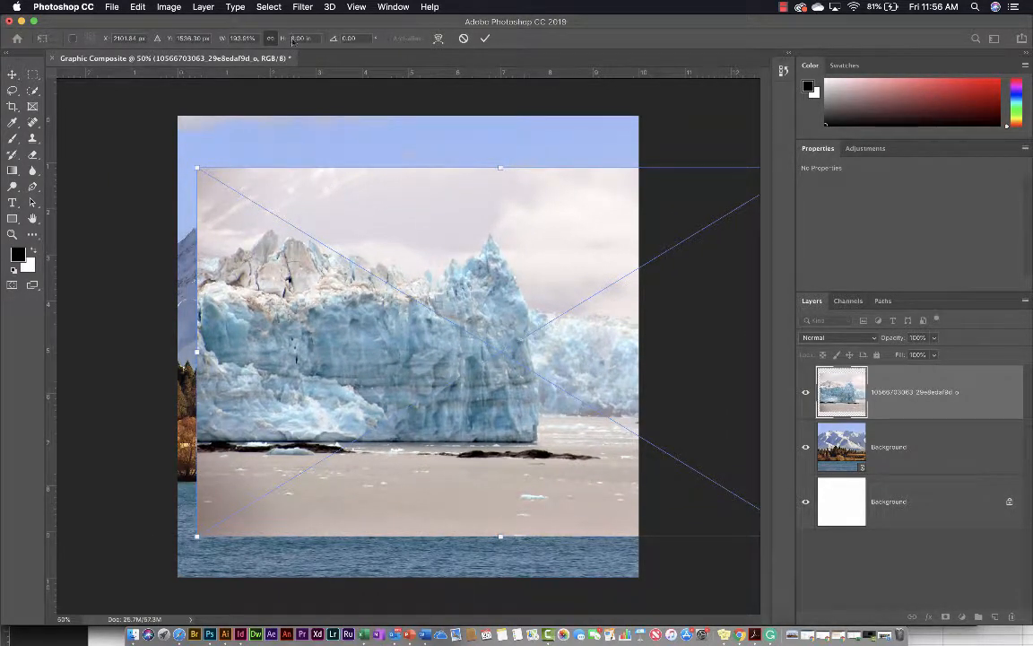
- Set the glacier photo's height to 7 in with linked proportions and centre it on the canvas
left_click_drag(306, 38, 297, 38)
type("7")
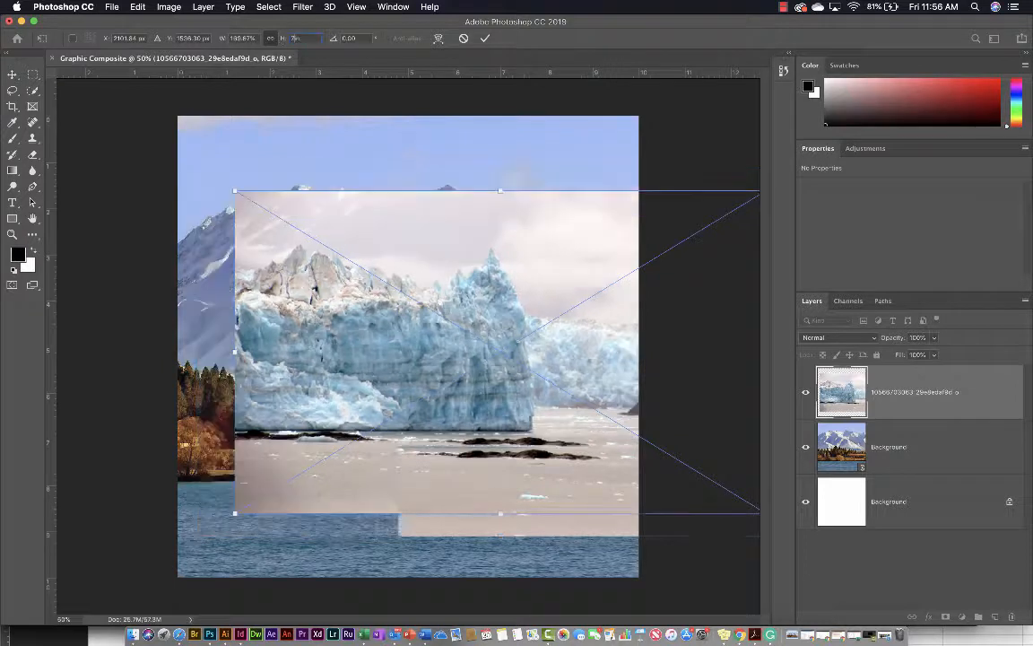
key("Return")
left_click_drag(411, 270, 358, 272)
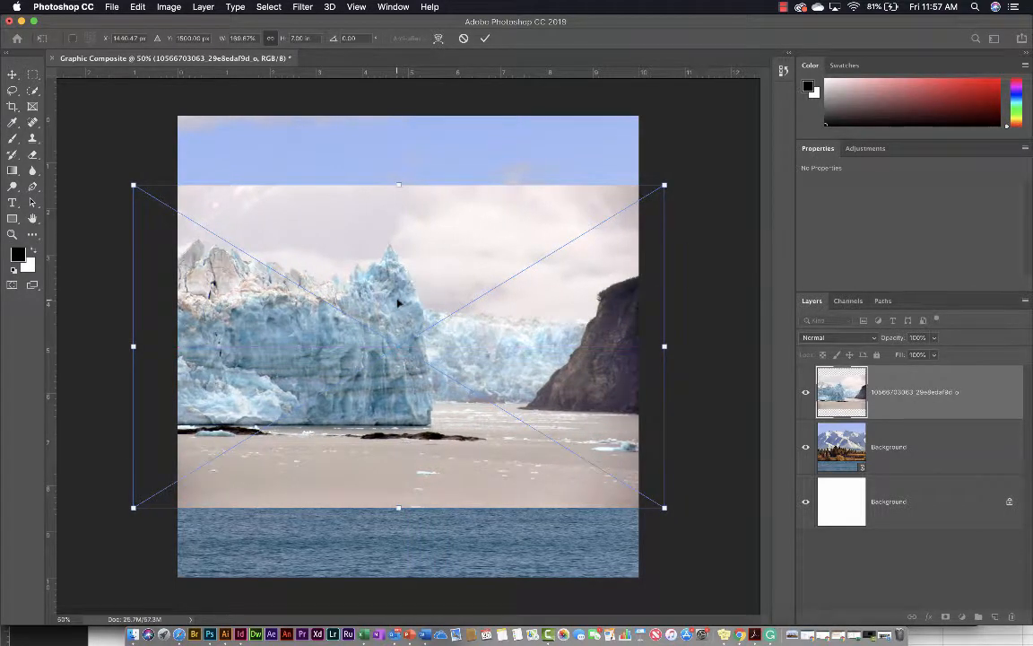
mouse_move(426, 352)
left_mouse_down()
mouse_move(424, 330)
mouse_move(434, 353)
left_mouse_up()
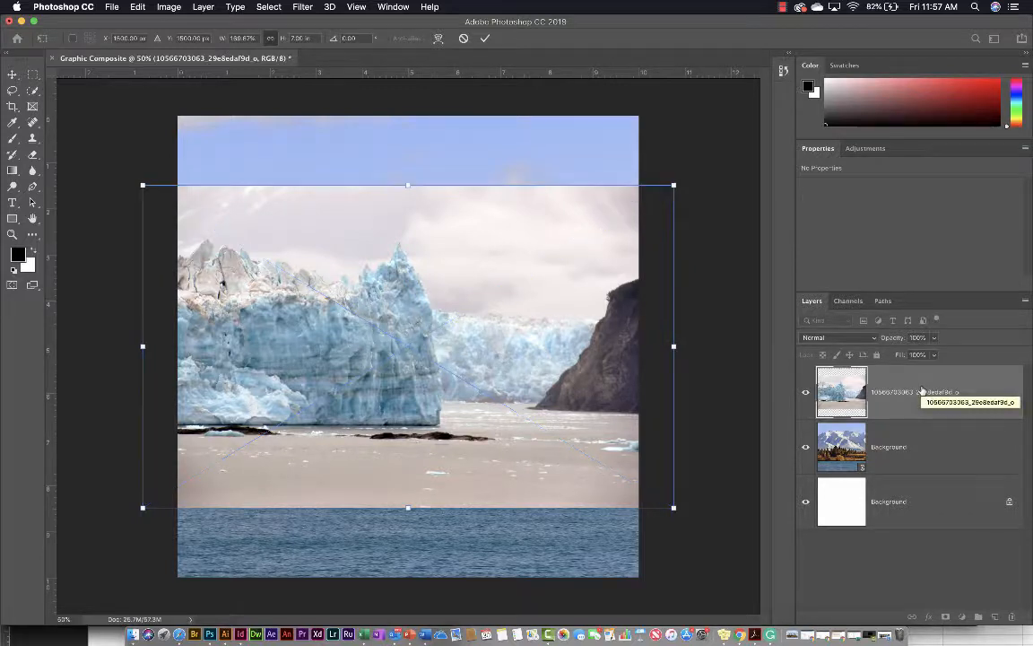
- Commit the glacier photo's transform and rename its layer "foreground image"
key("Return")
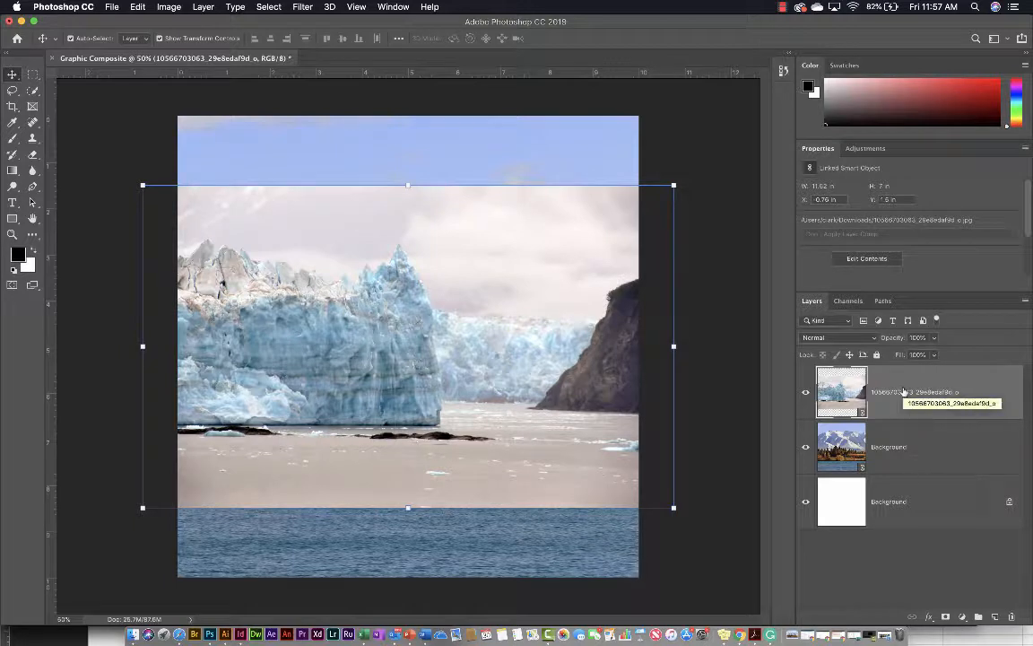
double_click(903, 391)
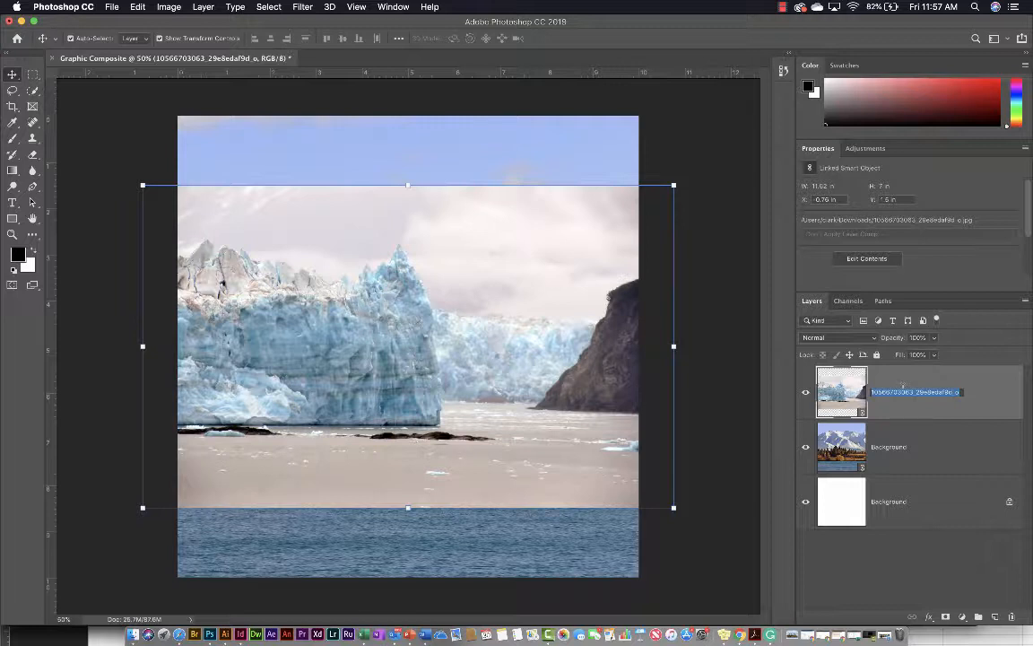
type("foreground image")
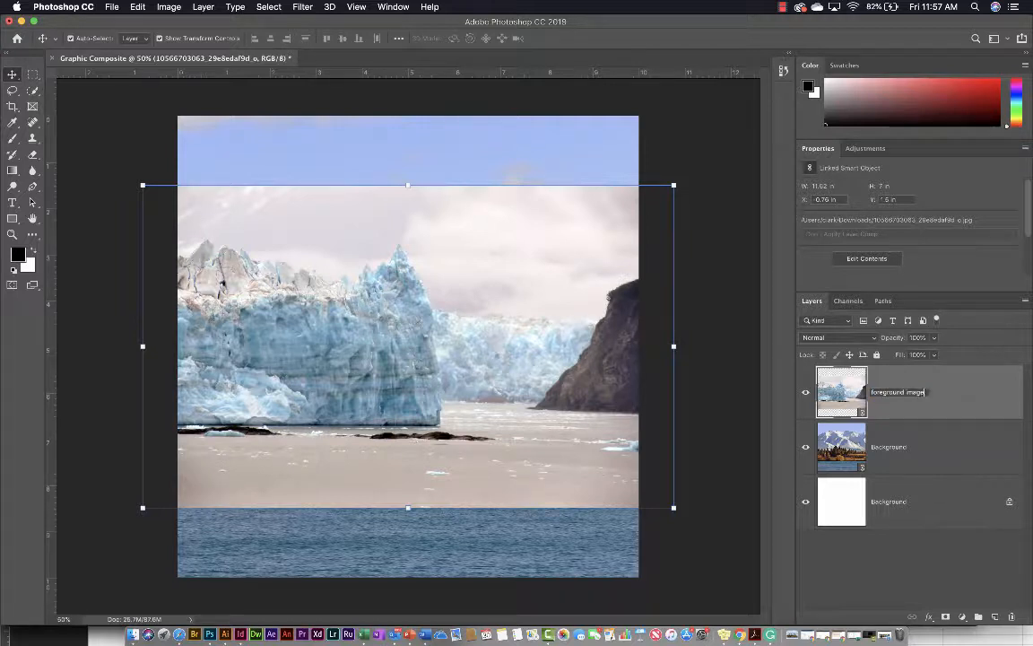
key("Return")
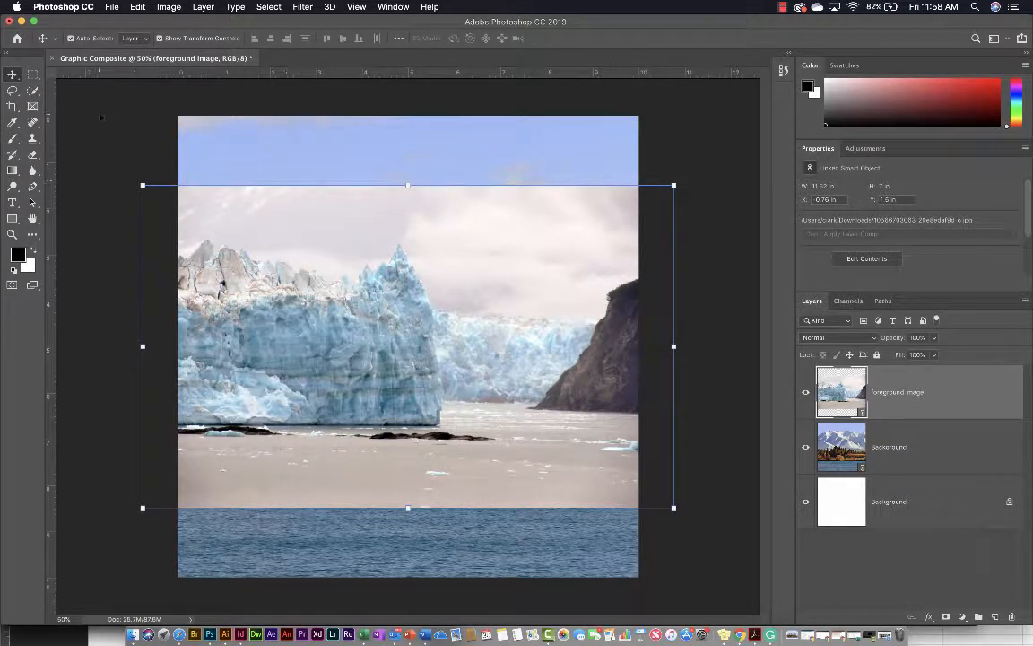
- Draw a circular selection about 6.7 in wide with the Elliptical Marquee and move it over the glacier's edge and the rocky cliff
left_click(34, 76)
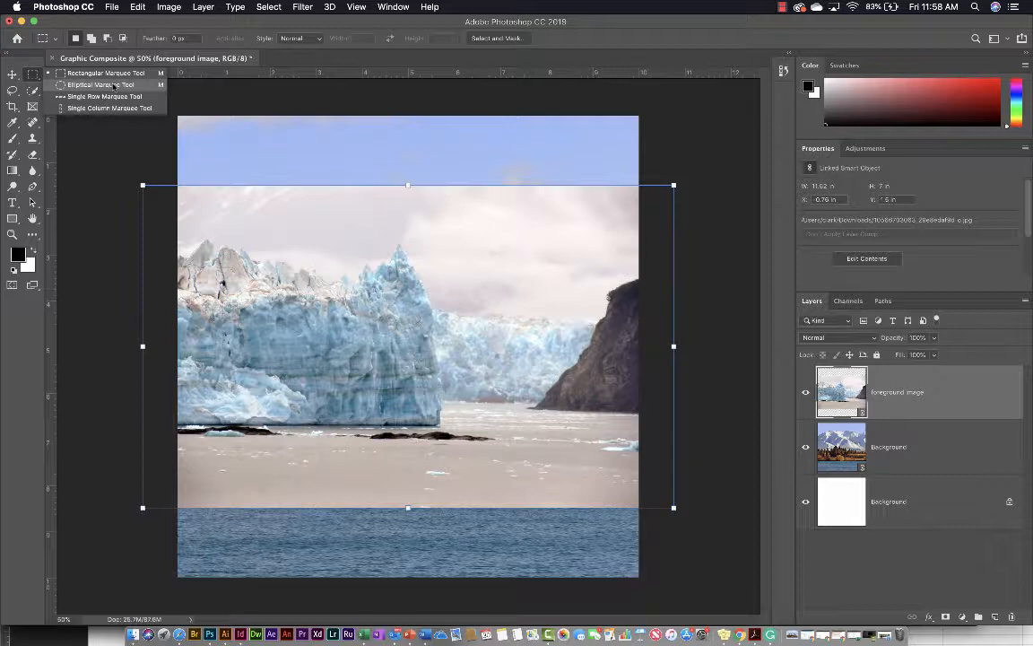
left_click(104, 84)
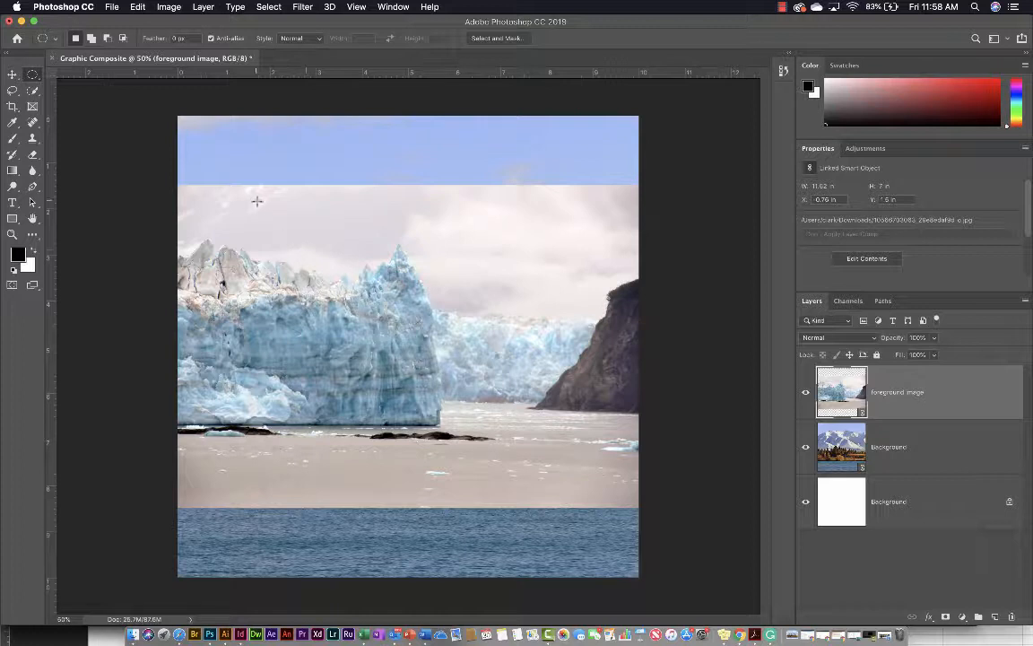
left_click_drag(255, 201, 921, 512)
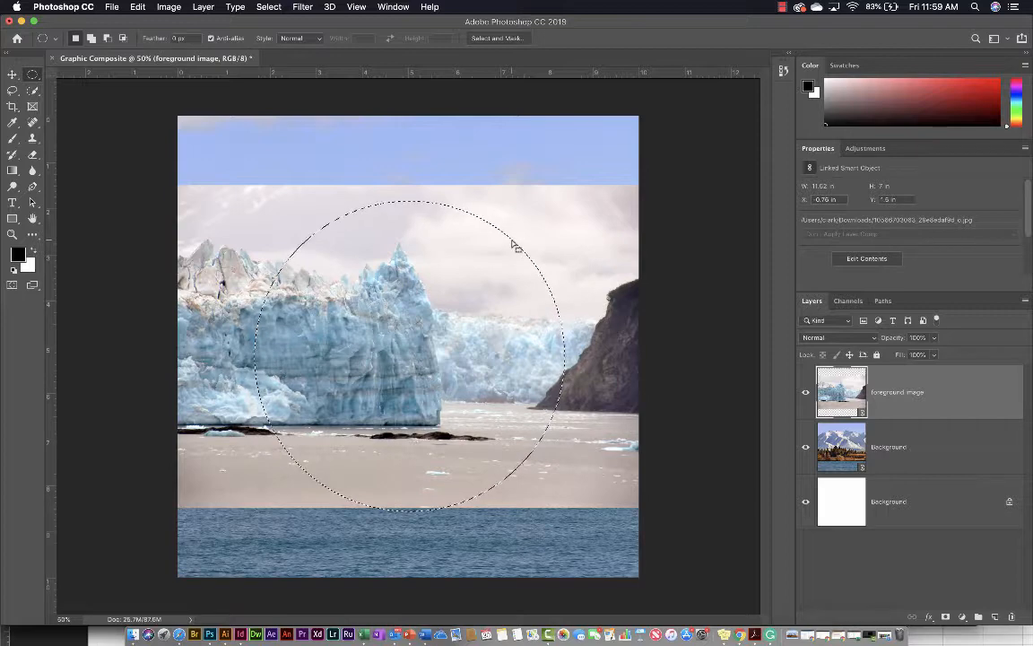
left_click_drag(516, 247, 578, 229)
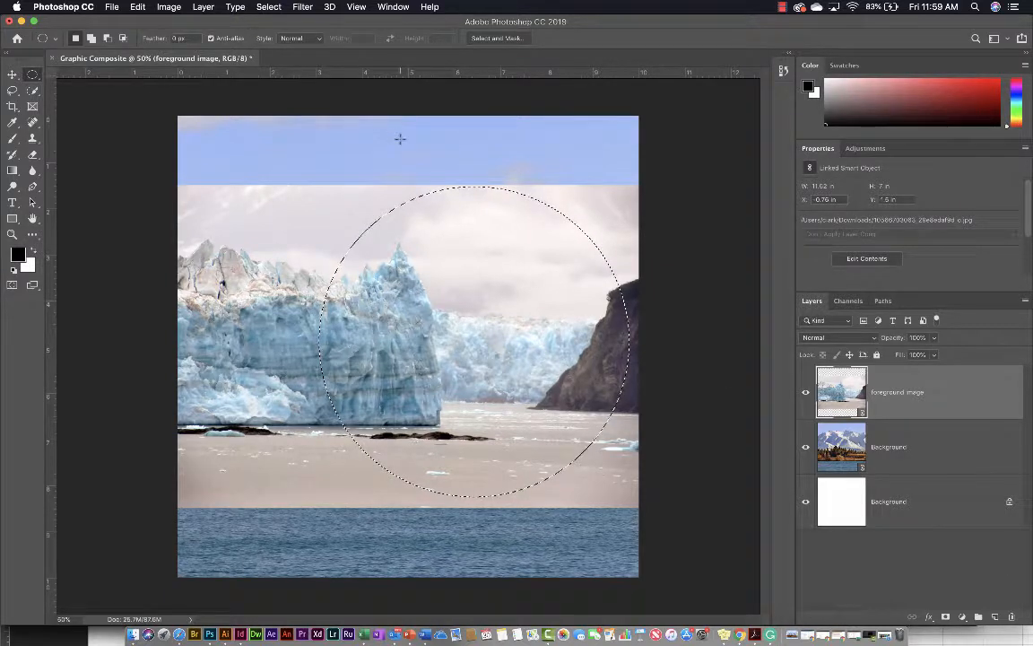
- Add a layer mask to the foreground image from the circular selection
left_click(265, 7)
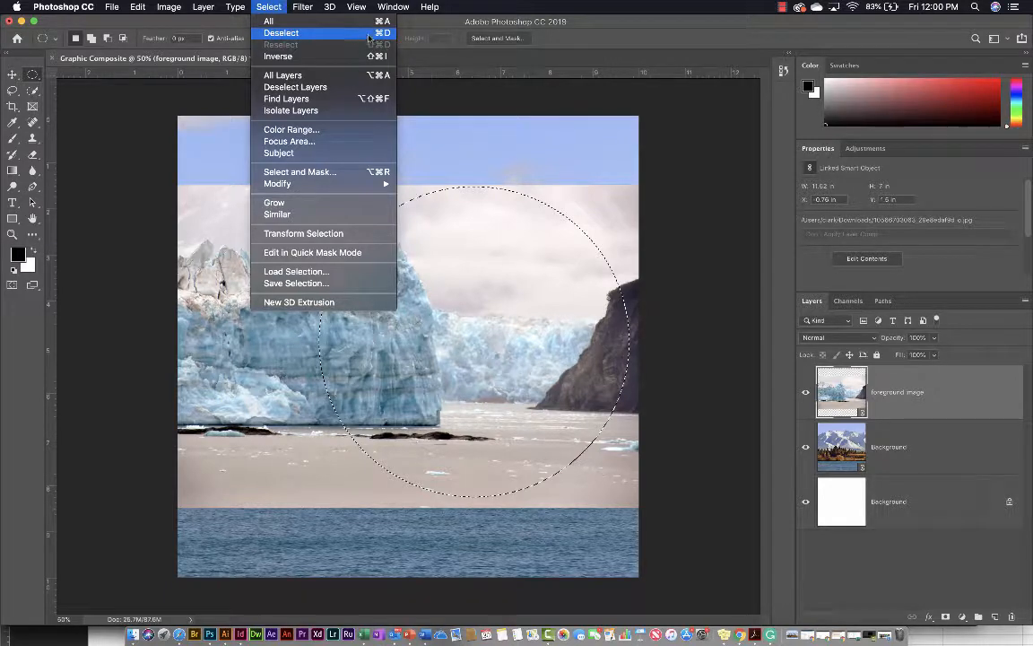
left_click(269, 7)
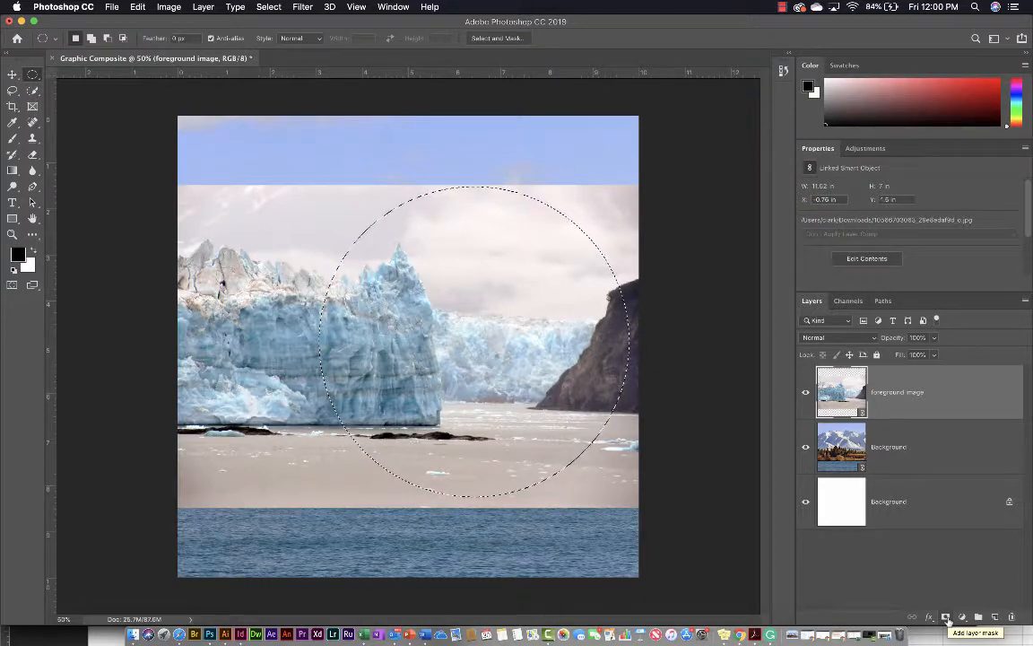
left_click(946, 618)
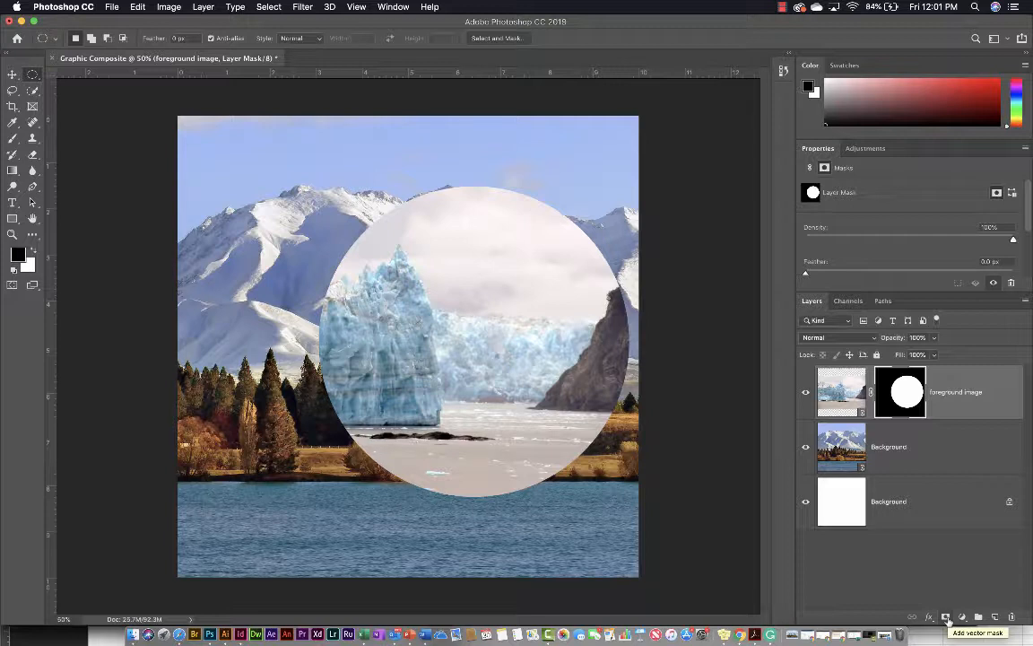
- Move the masked glacier circle to the centre of the canvas using the grid as a guide, with the transform controls turned off
key("v")
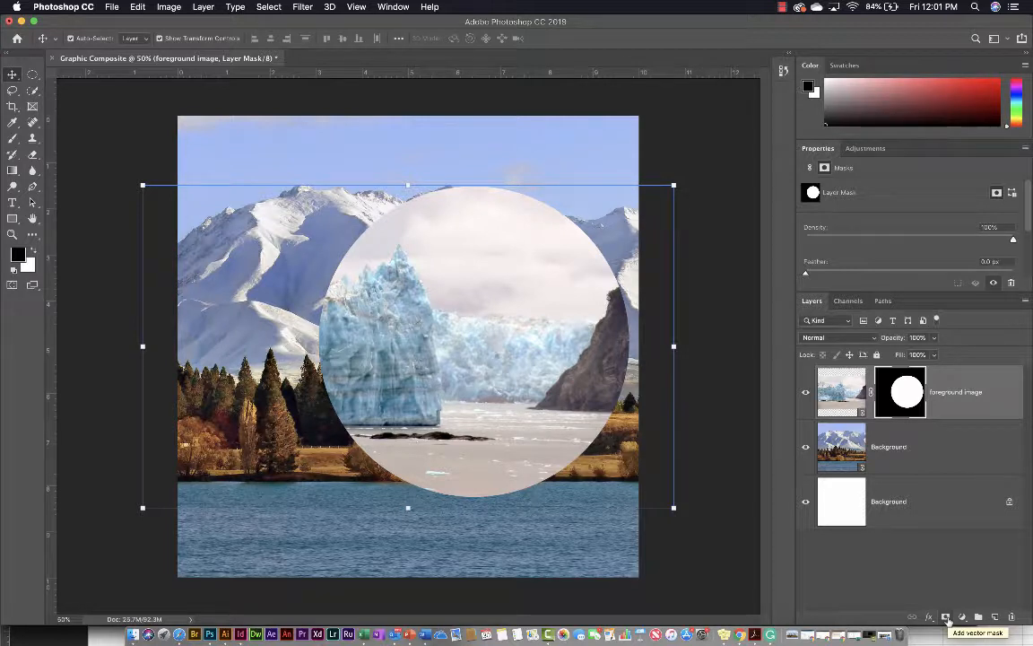
left_click_drag(529, 409, 458, 410)
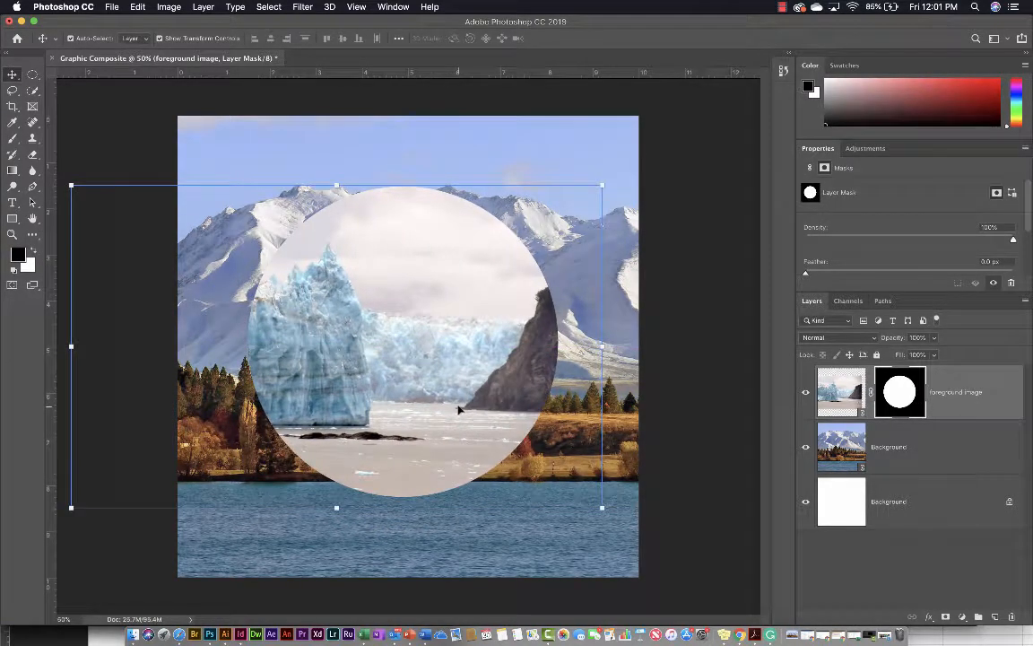
key("super+apostrophe")
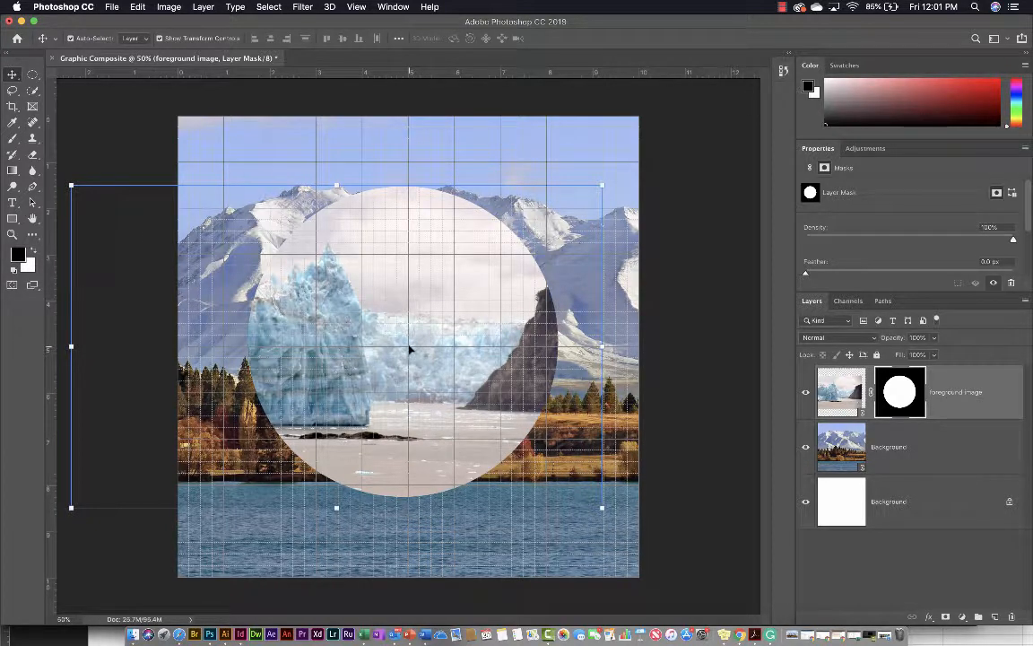
left_click_drag(402, 353, 450, 389)
key("Right")
key("Right")
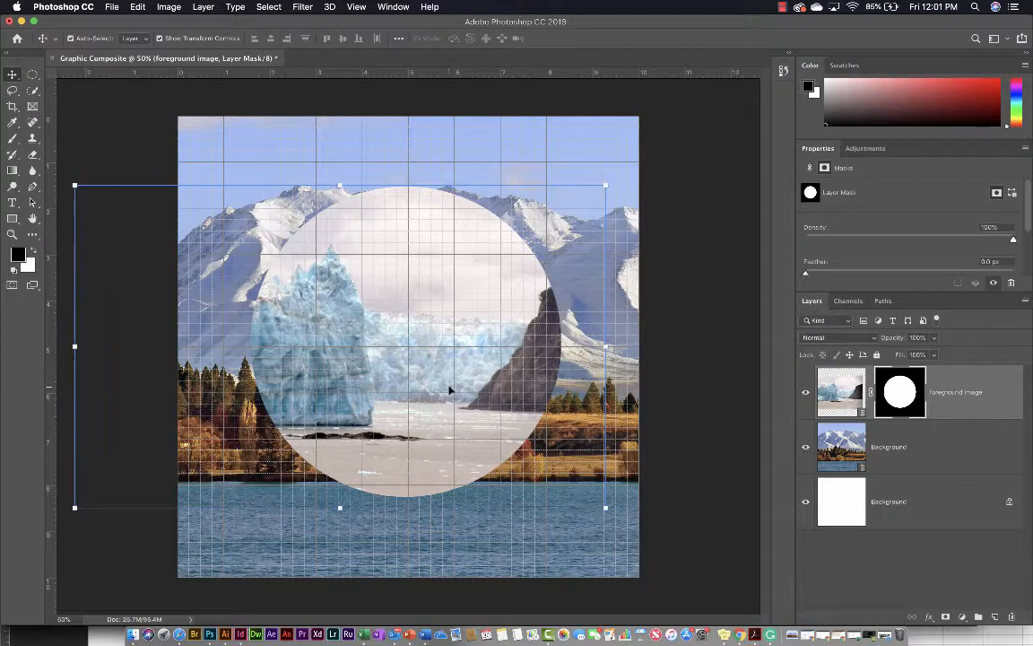
left_click(165, 40)
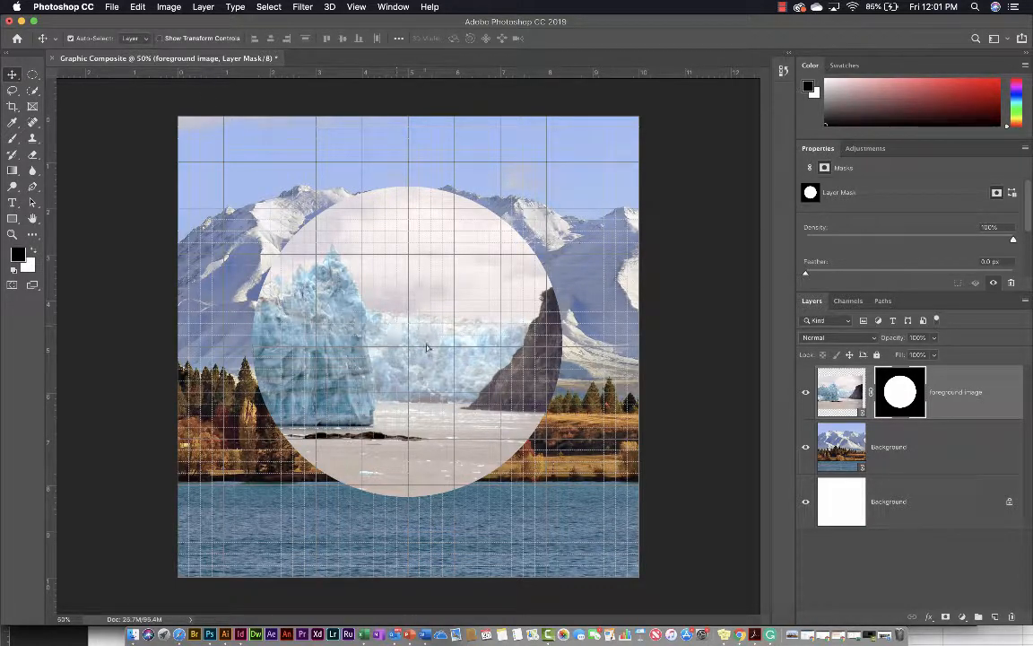
left_click_drag(400, 332, 427, 353)
key("super+'")
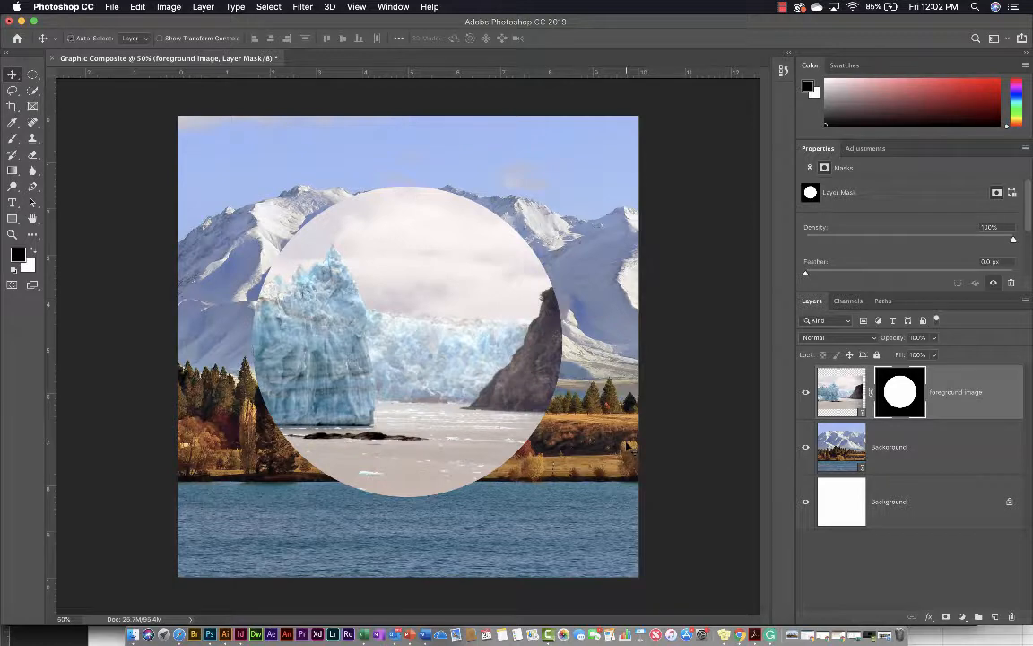
- Toggle the grid and the Move tool's transform controls on and off over the centred circle
key("super+'")
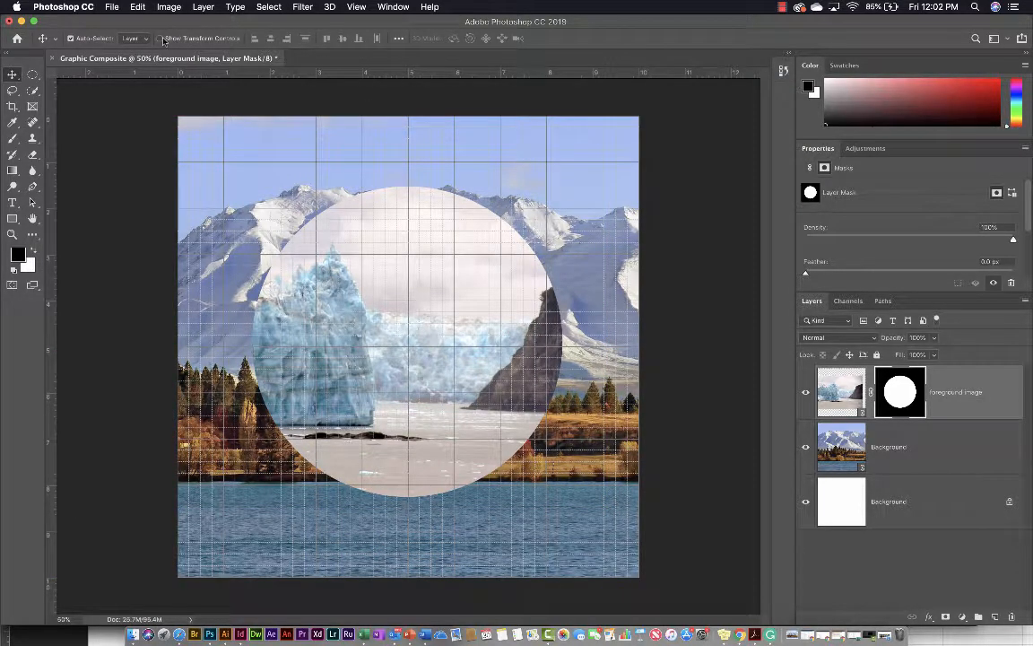
left_click(160, 39)
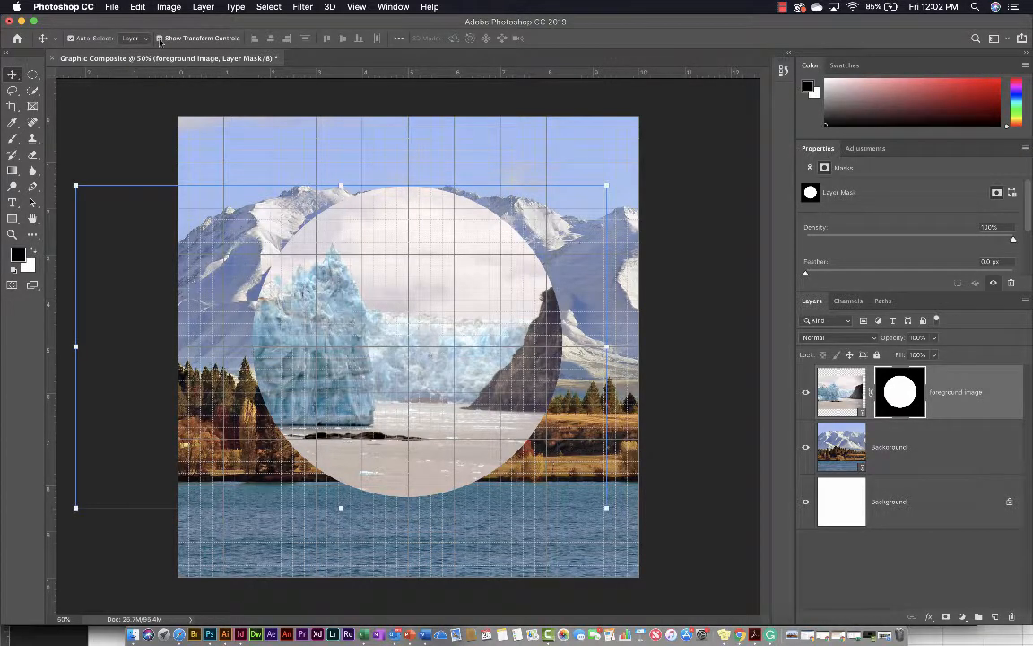
left_click(160, 38)
left_click(160, 38)
left_click(159, 39)
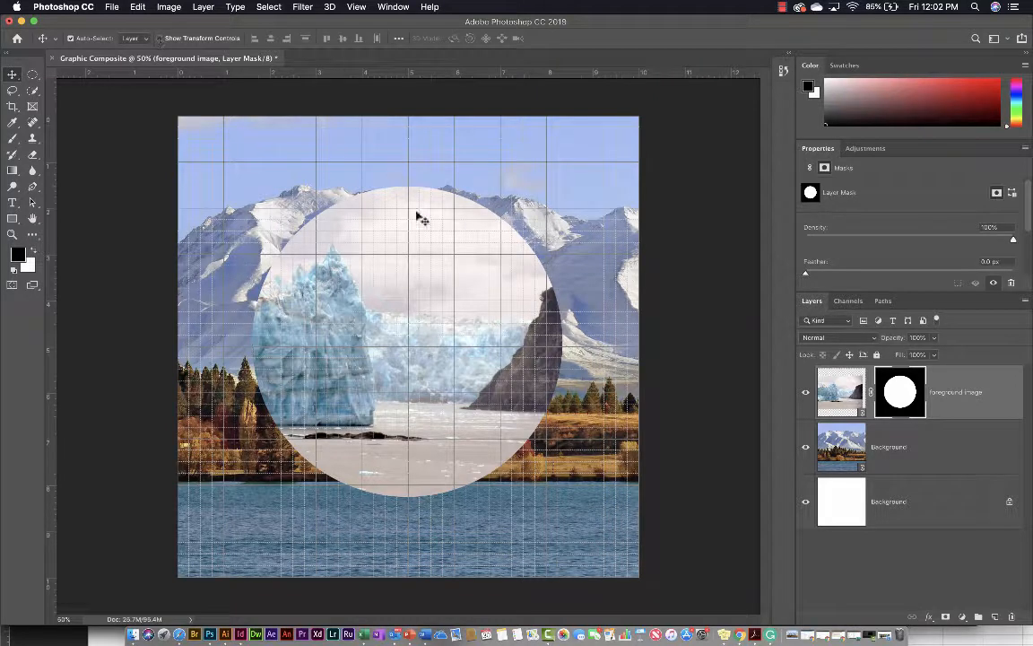
key("super+apostrophe")
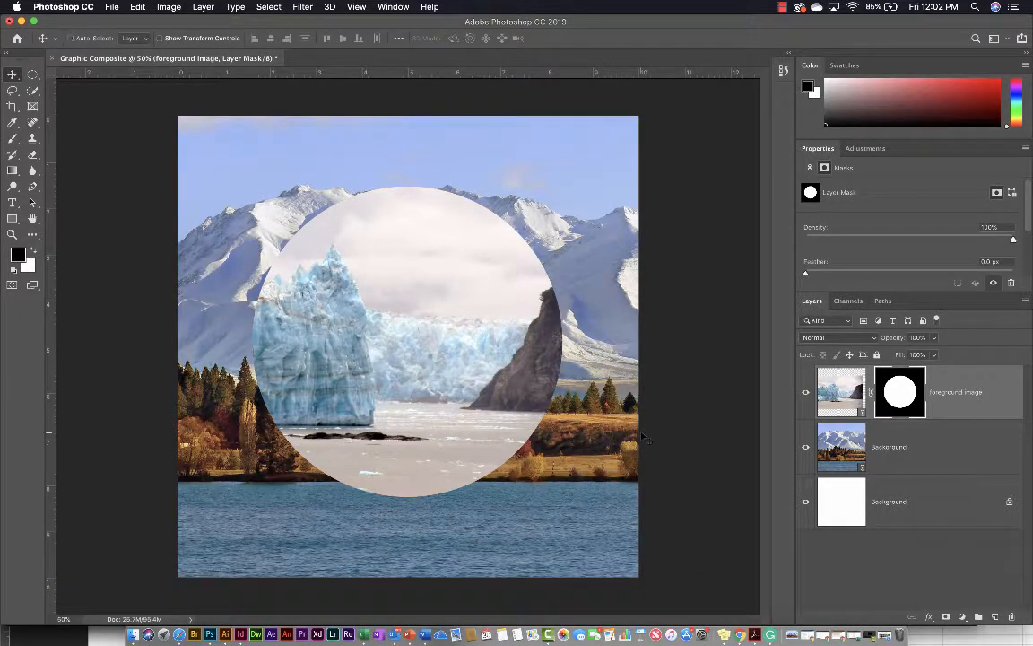
- Scale the masked glacier circle proportionally to about 108% and recentre it on the canvas
key("ctrl+t")
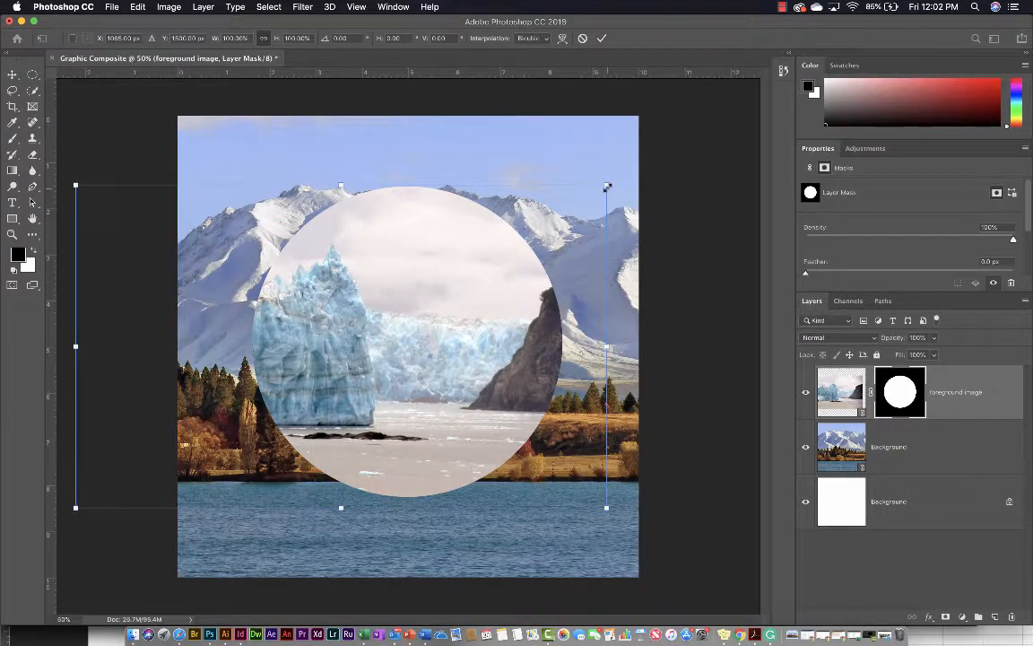
left_click_drag(607, 188, 639, 141)
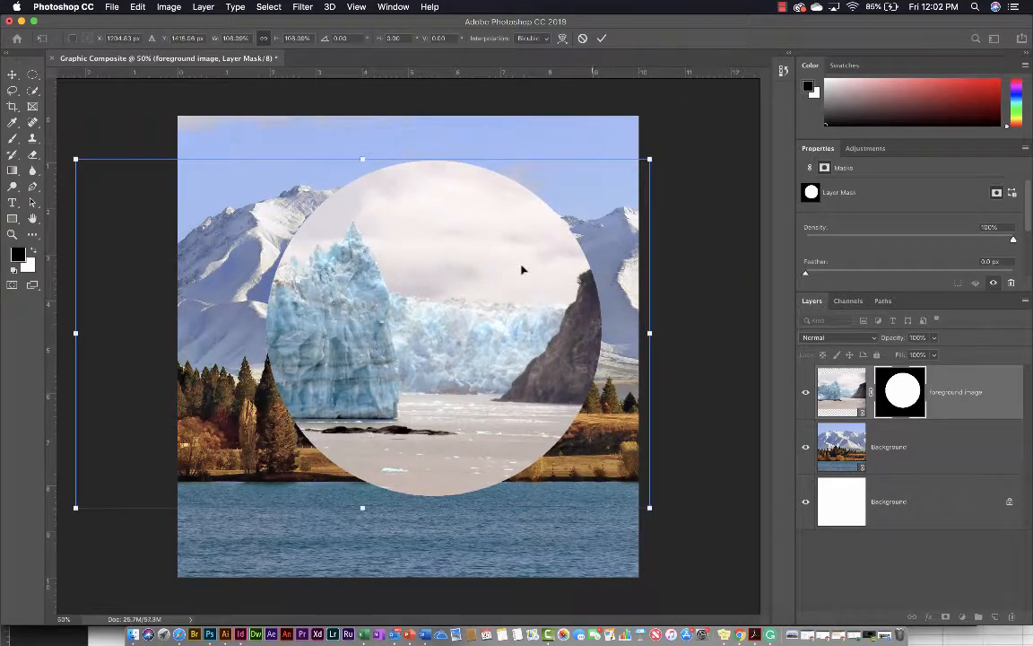
left_click_drag(520, 272, 496, 279)
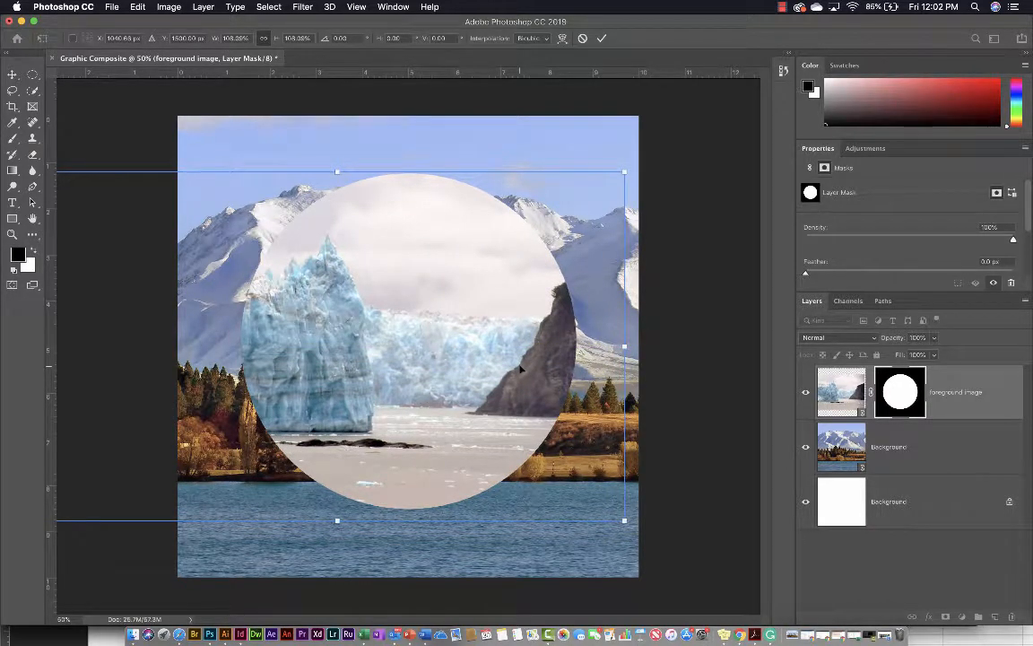
key("Left")
key("Left")
key("Left")
key("Left")
key("Left")
key("Left")
key("Left")
key("Left")
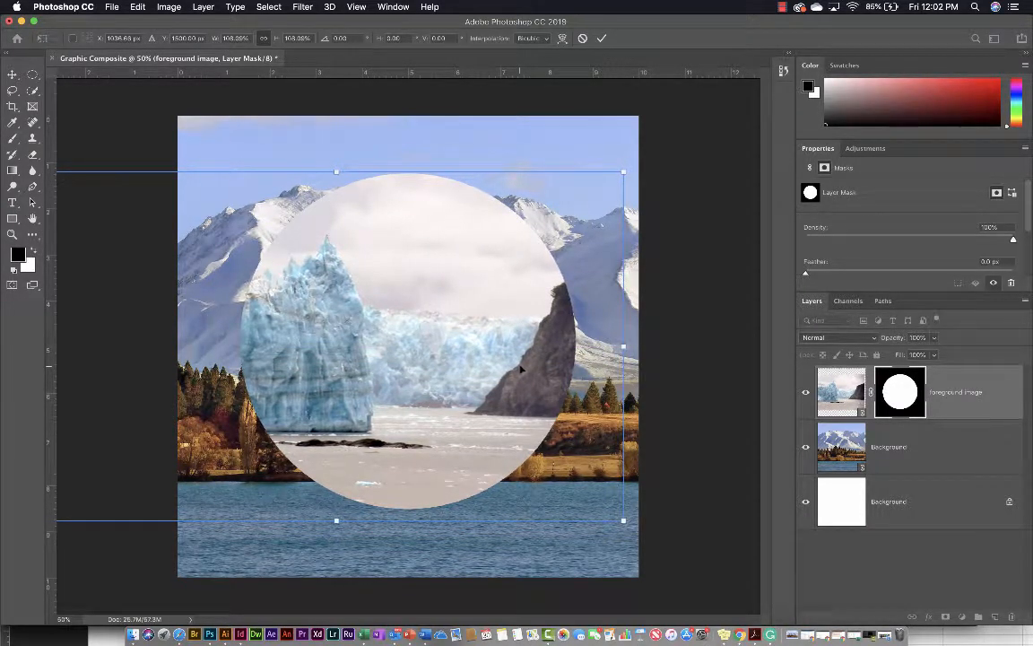
key("Right")
key("Right")
key("Right")
key("Right")
key("Return")
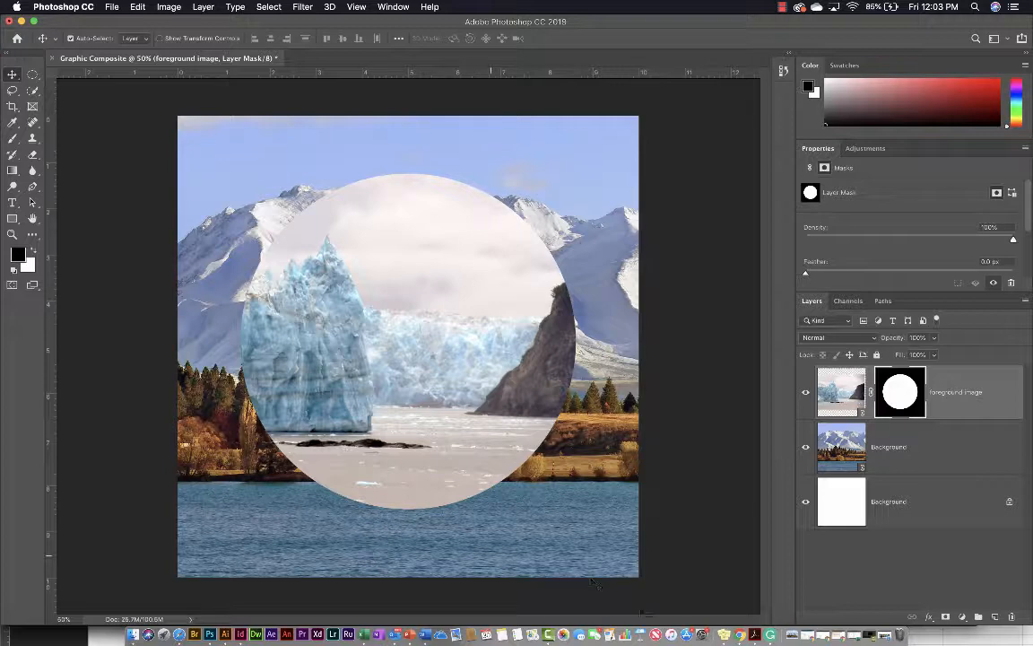
- Switch to Chrome and open the Module 1: Demo 2 (Graphic Montage) assignment from the course modules to examine its example image
left_click(741, 635)
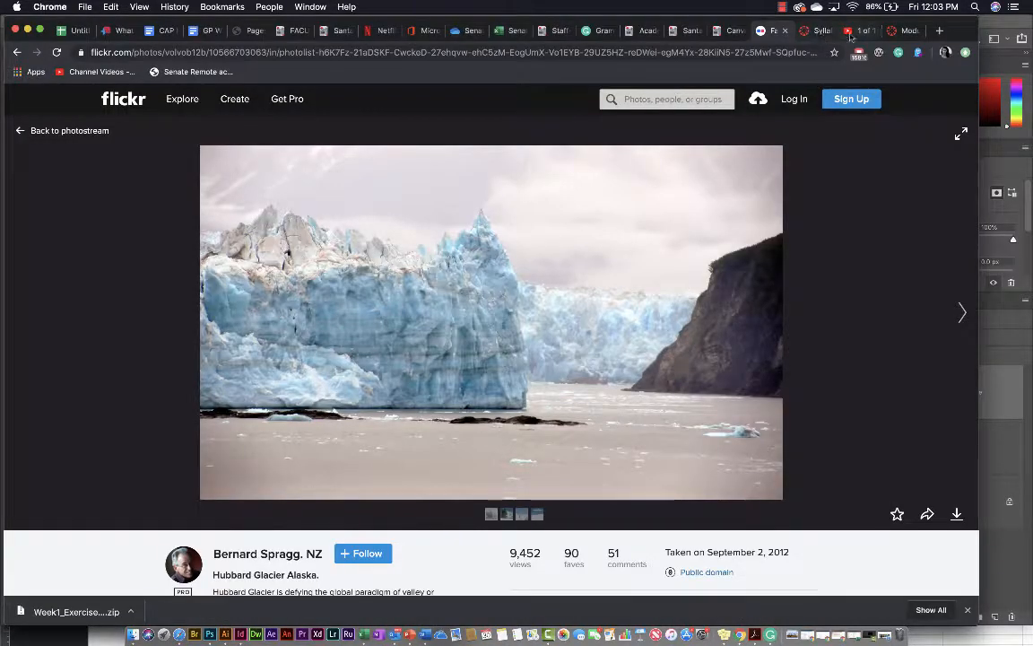
left_click(899, 30)
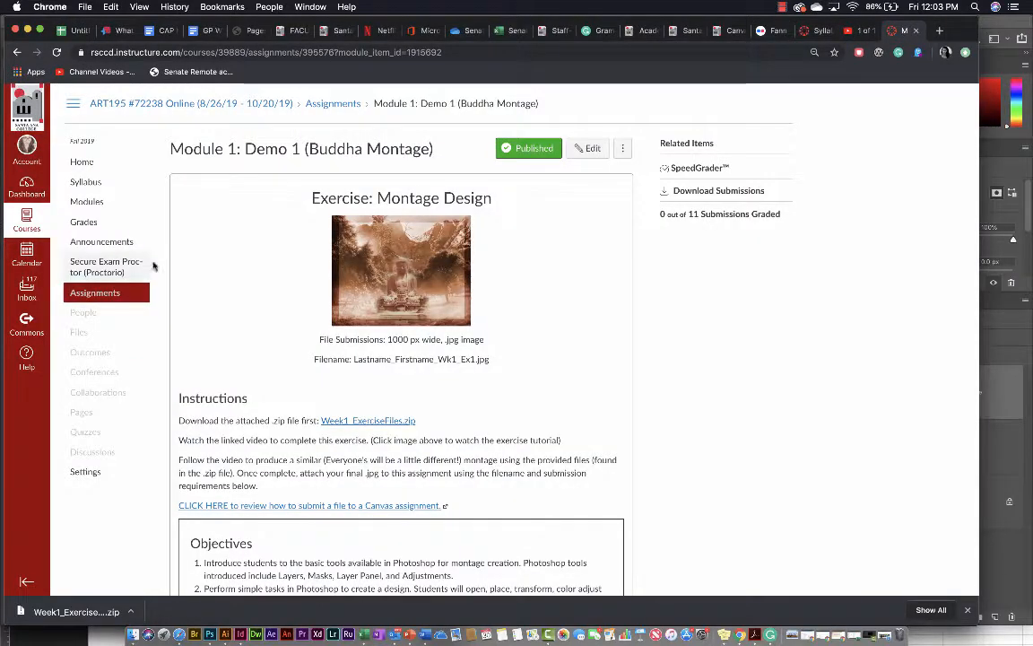
left_click(90, 192)
left_click(88, 205)
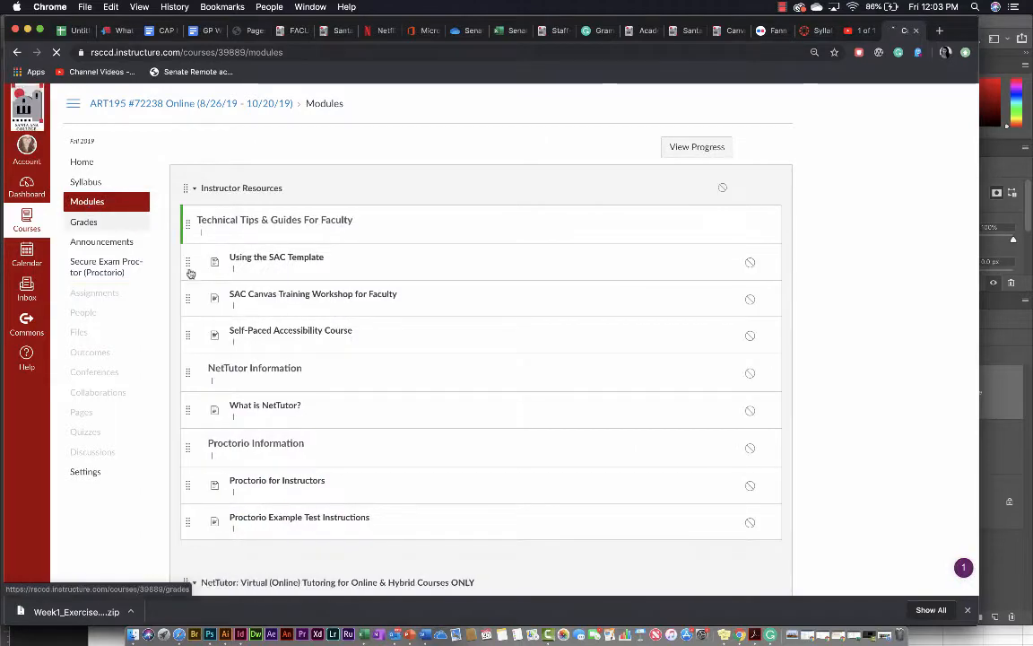
scroll(247, 344, "down", 10)
scroll(247, 346, "down", 15)
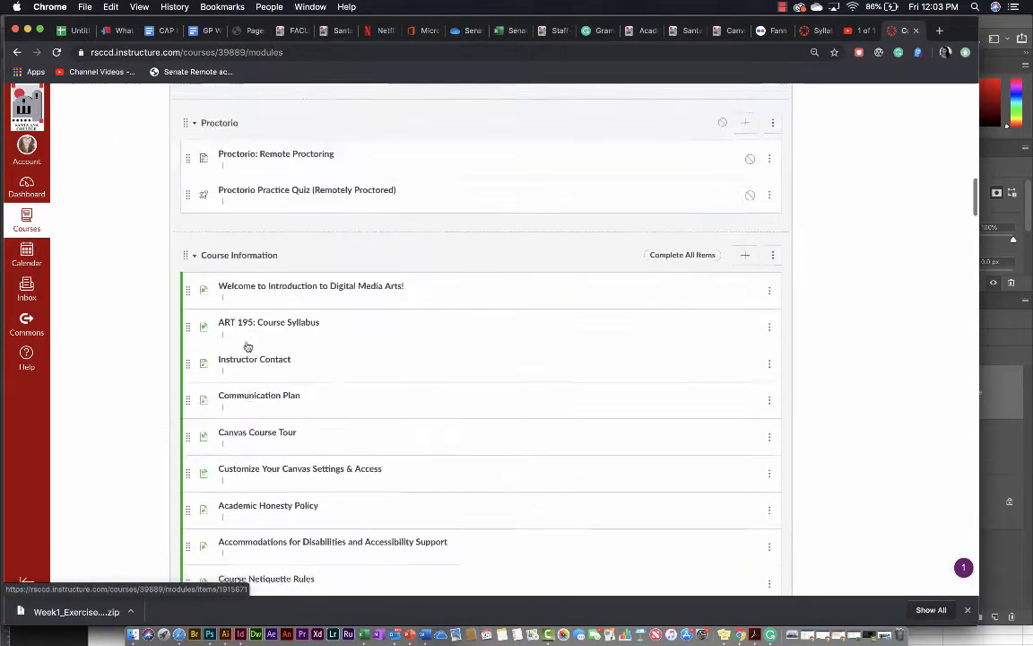
scroll(247, 346, "down", 5)
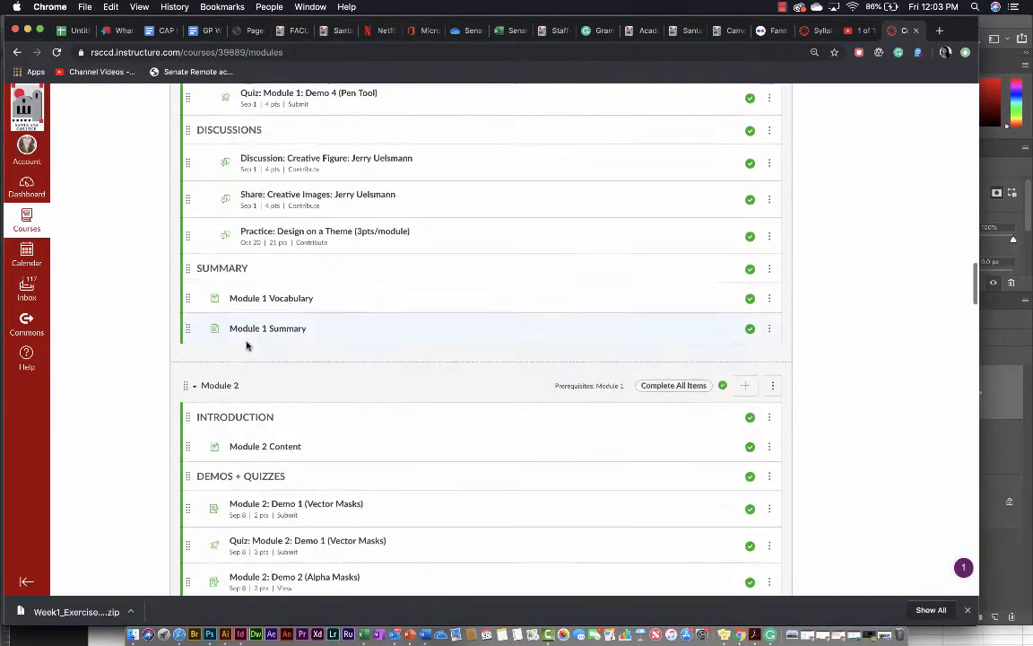
scroll(249, 343, "up", 6)
left_click(260, 336)
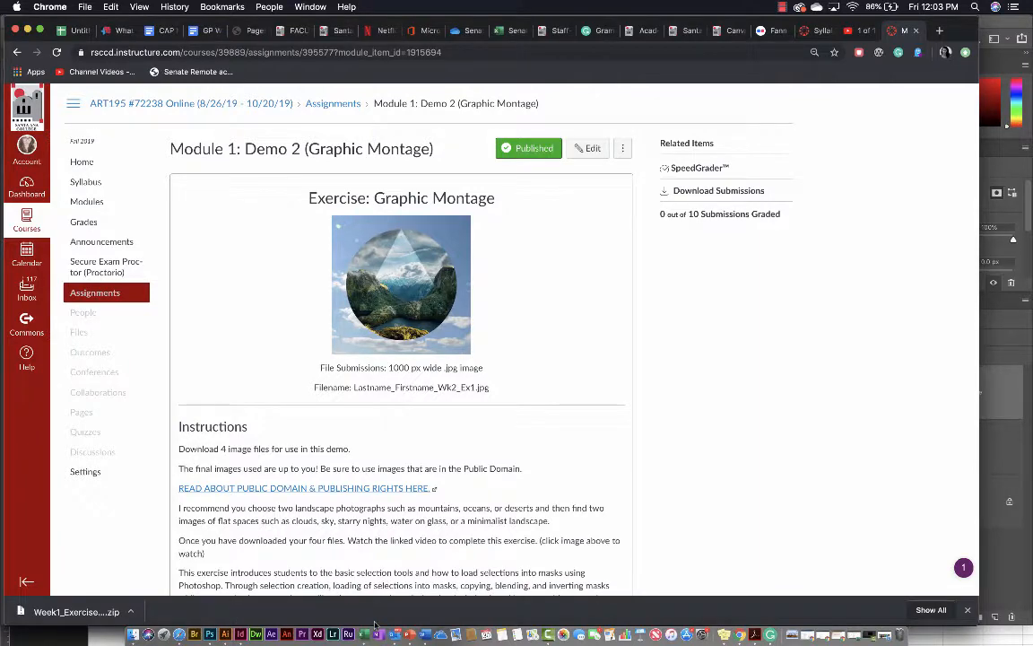
- Switch back to Photoshop, select the Elliptical Marquee tool and show the grid over the canvas
left_click(209, 635)
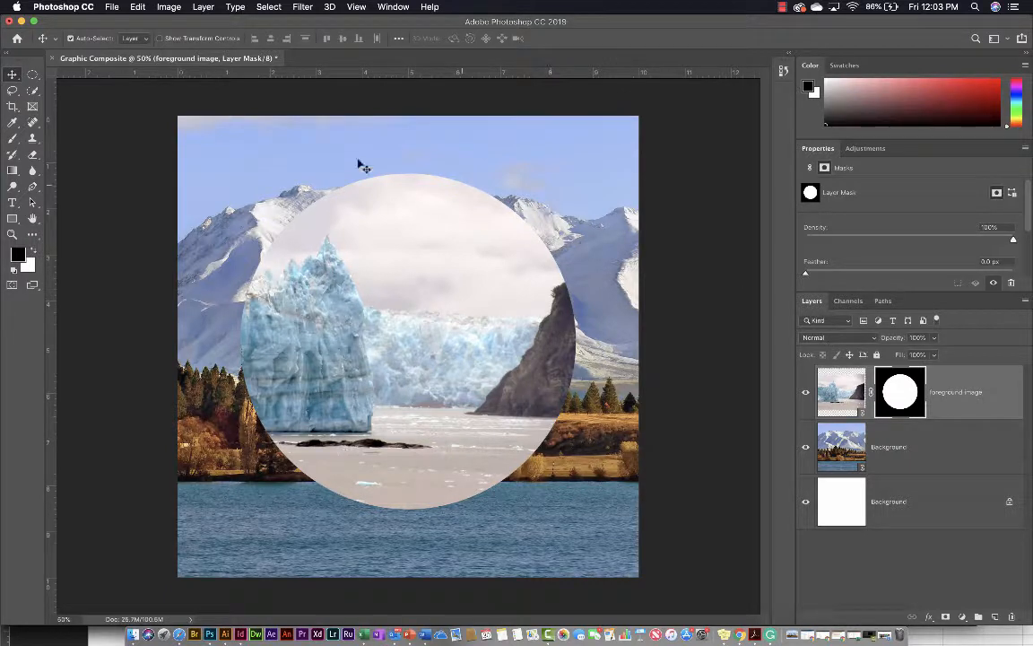
left_click(32, 74)
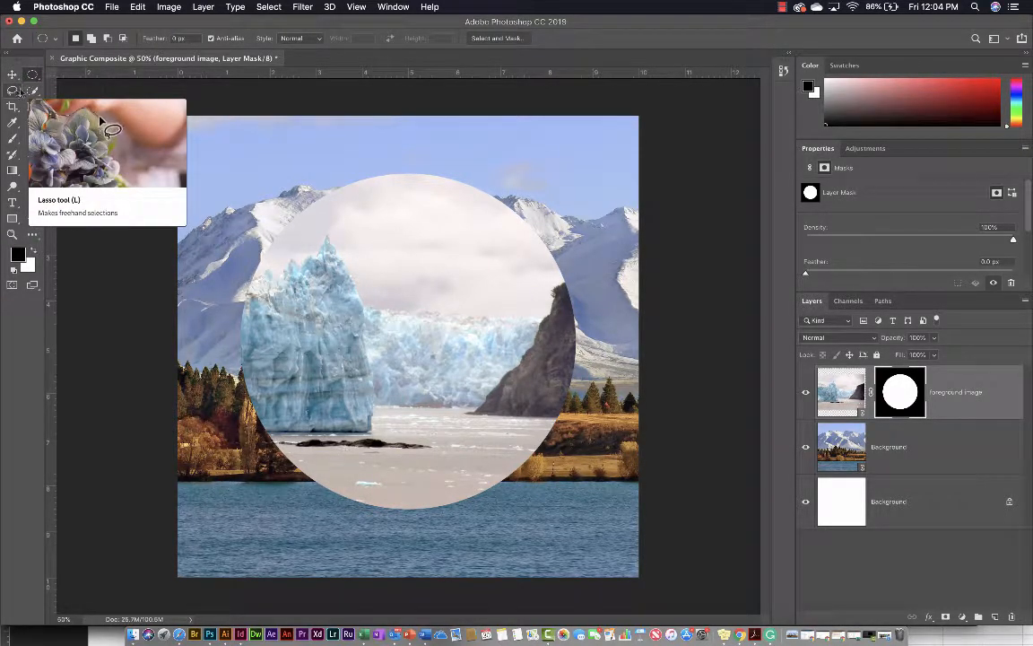
key("super+apostrophe")
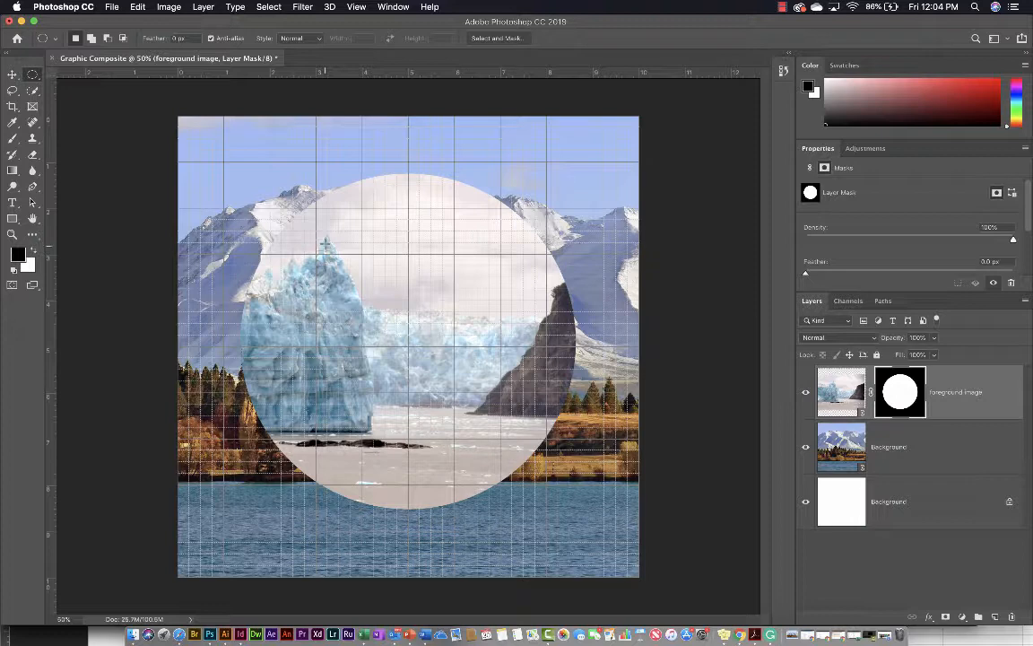
left_click(357, 7)
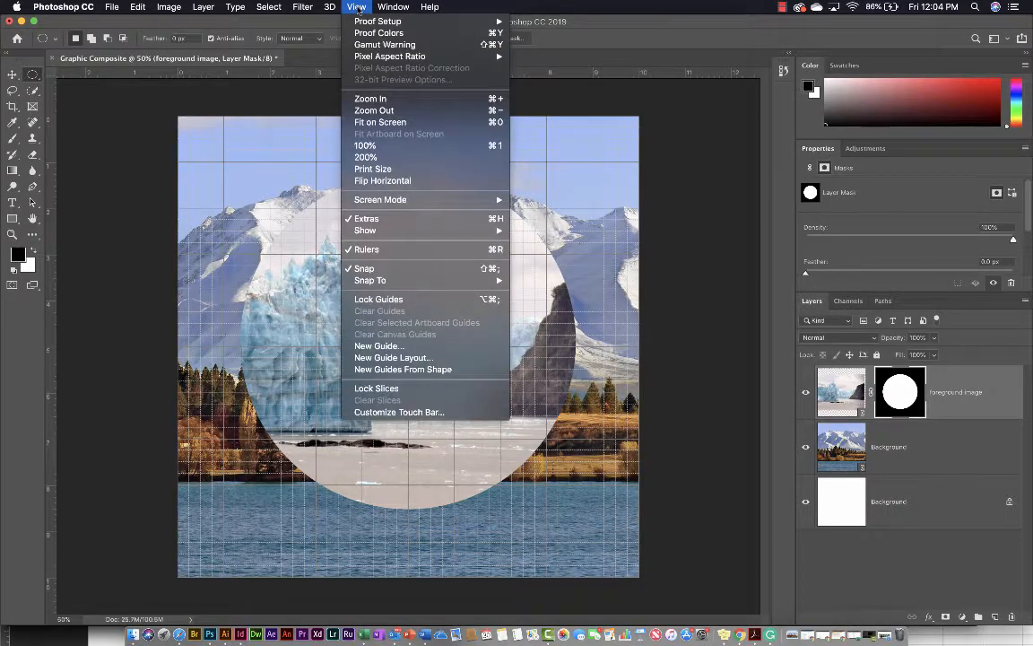
mouse_move(378, 230)
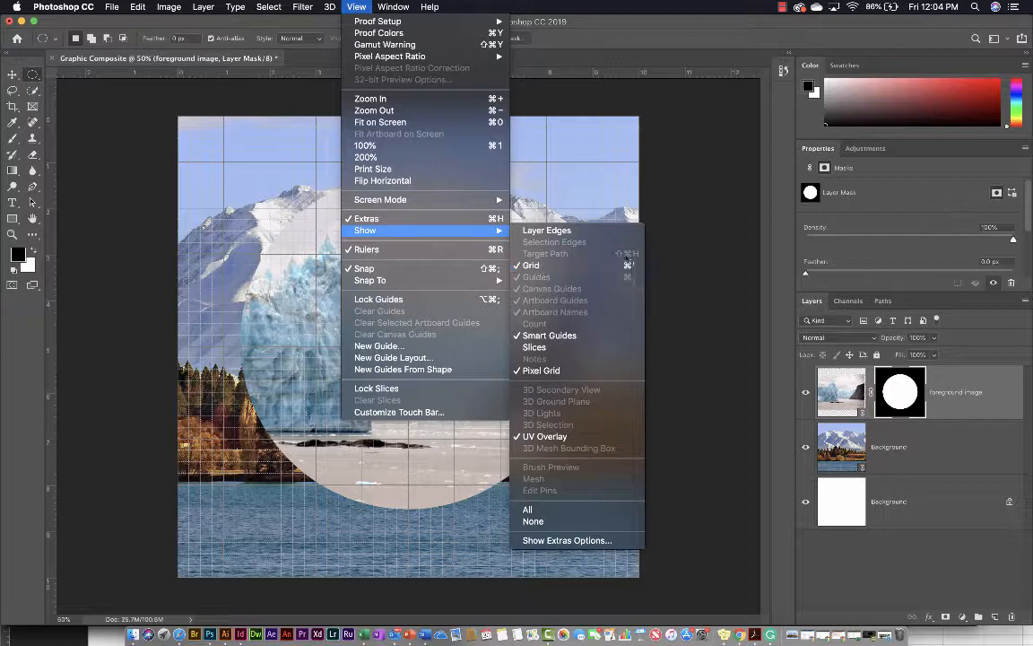
left_click(680, 255)
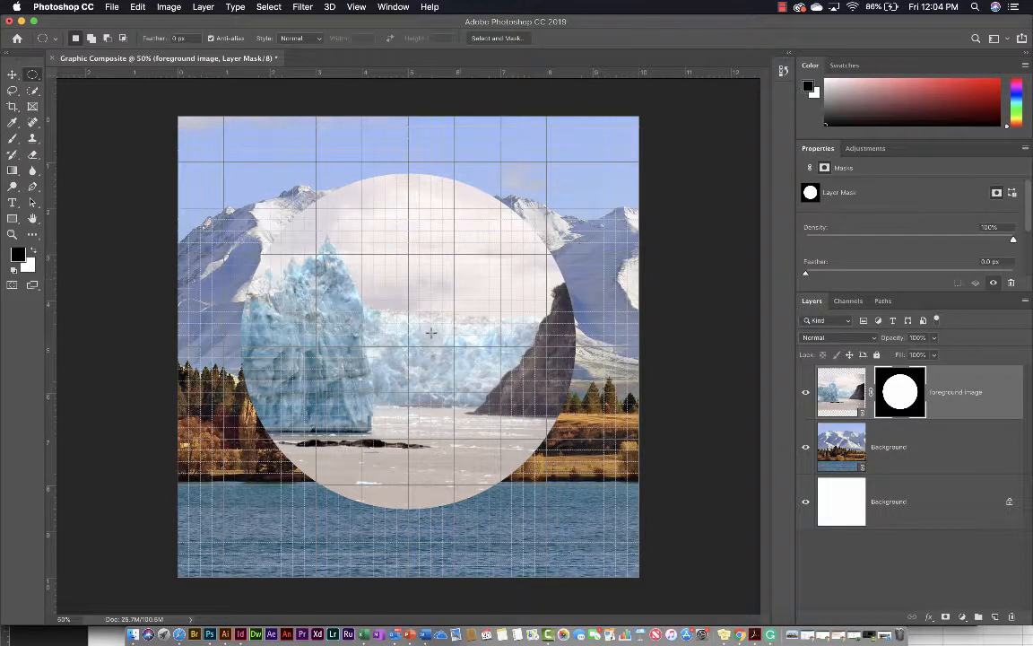
- Draw a triangular Polygonal Lasso selection from the circle's top centre to its lower left and lower right edges, following the grid
scroll(431, 332, "up", 5)
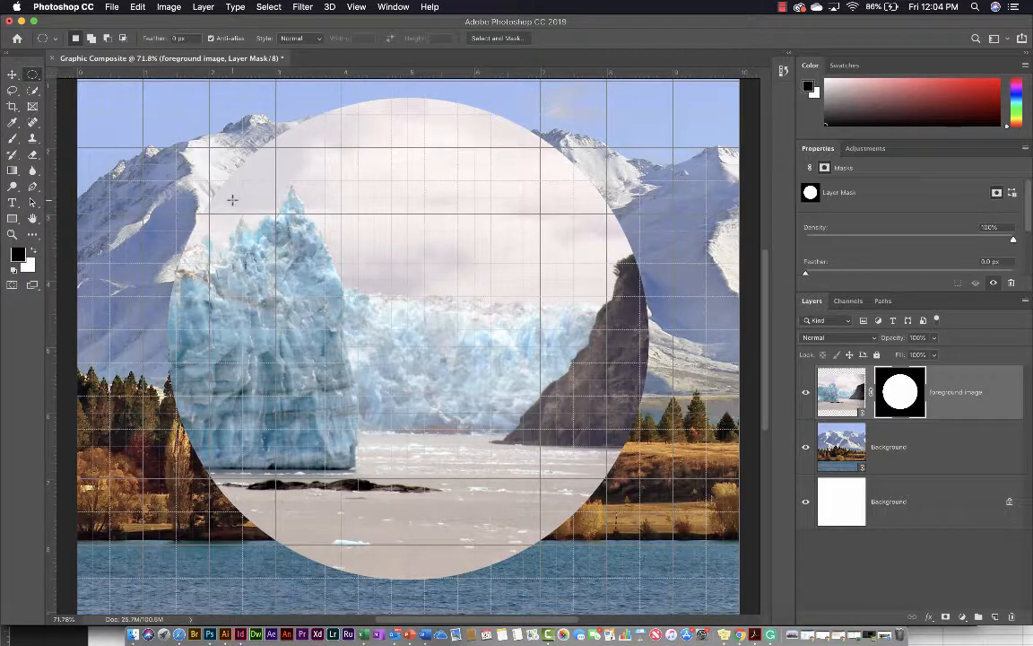
left_click(12, 91)
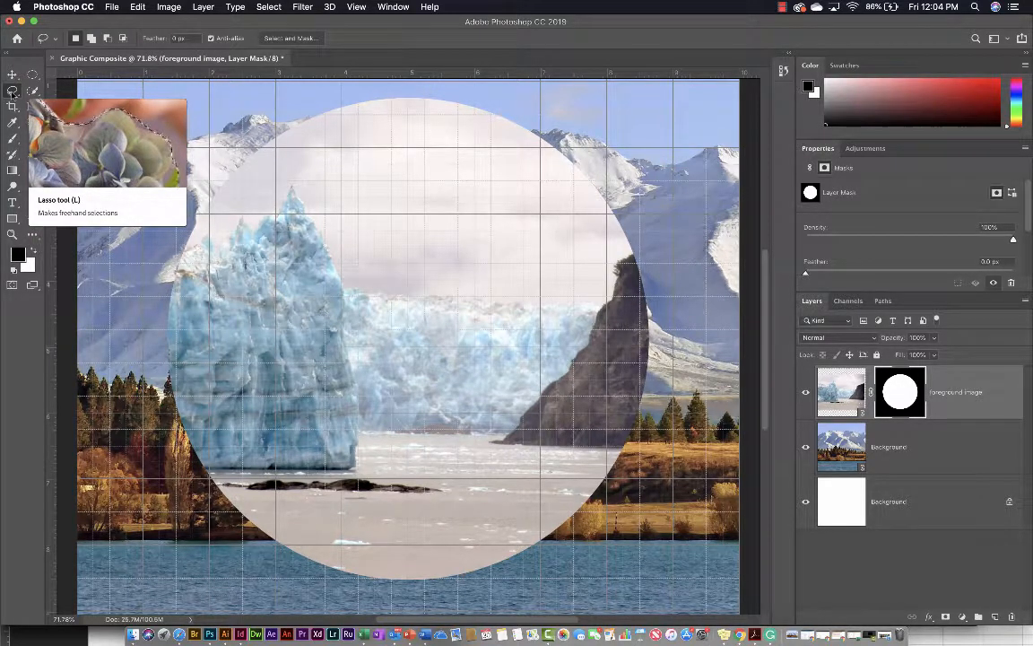
left_click(11, 92)
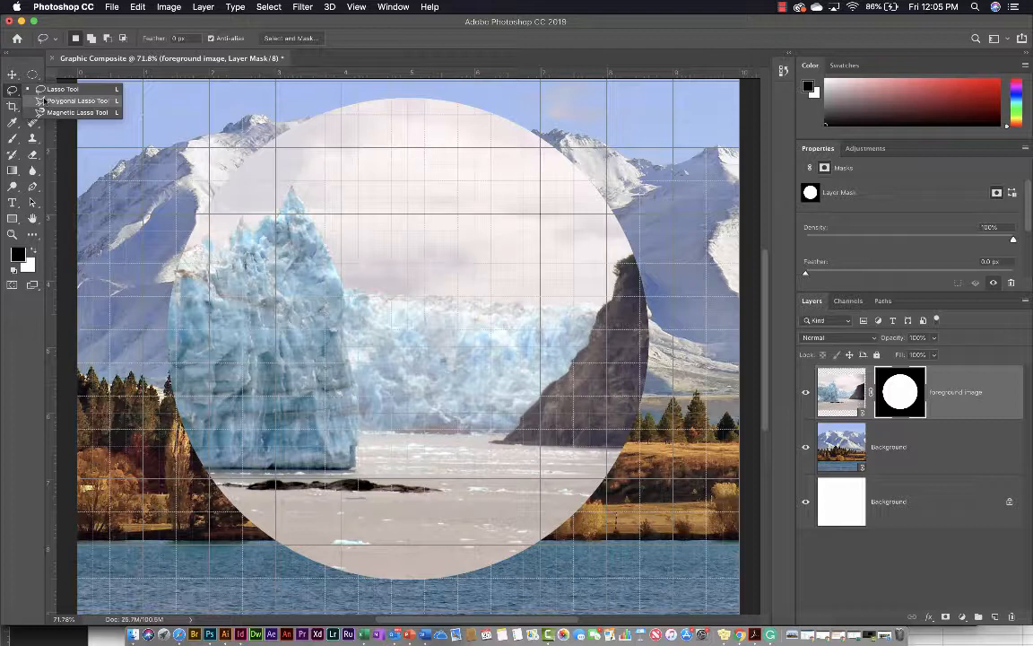
left_click(40, 100)
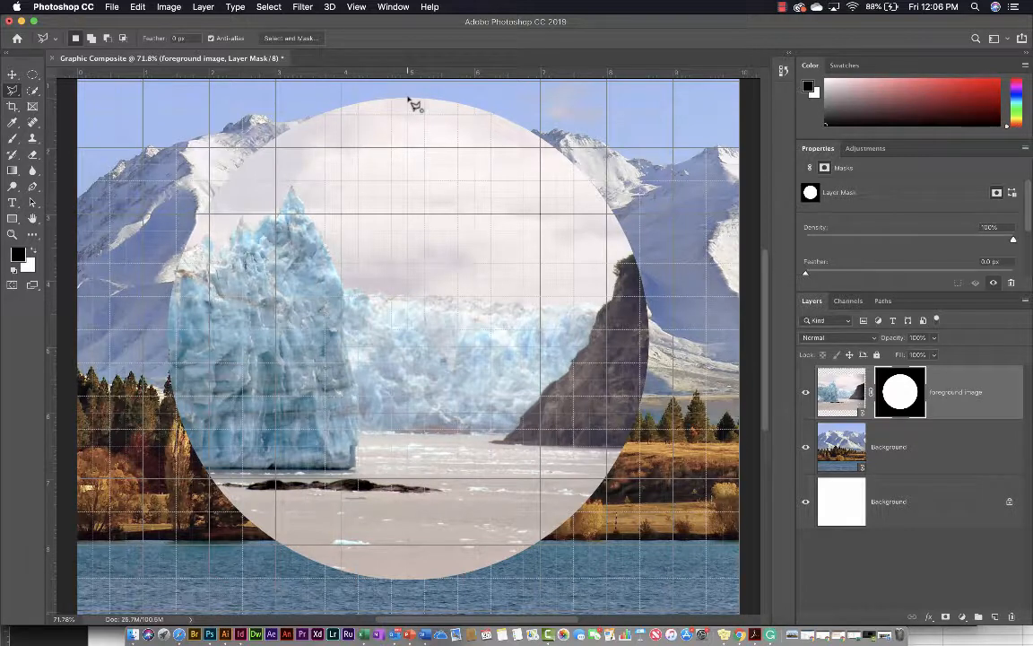
left_click(408, 99)
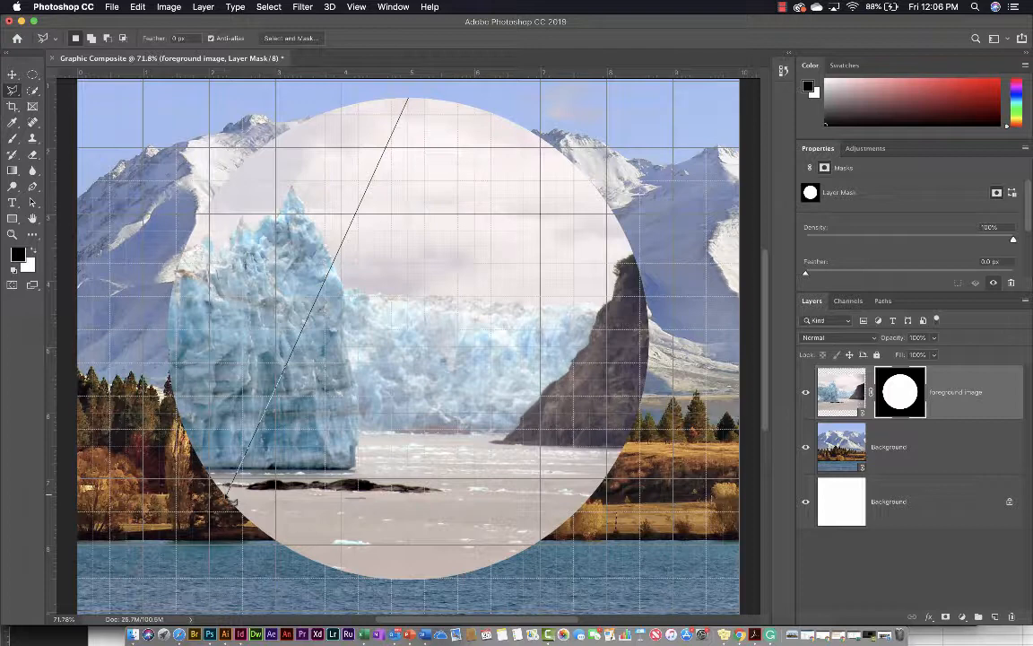
left_click(226, 492)
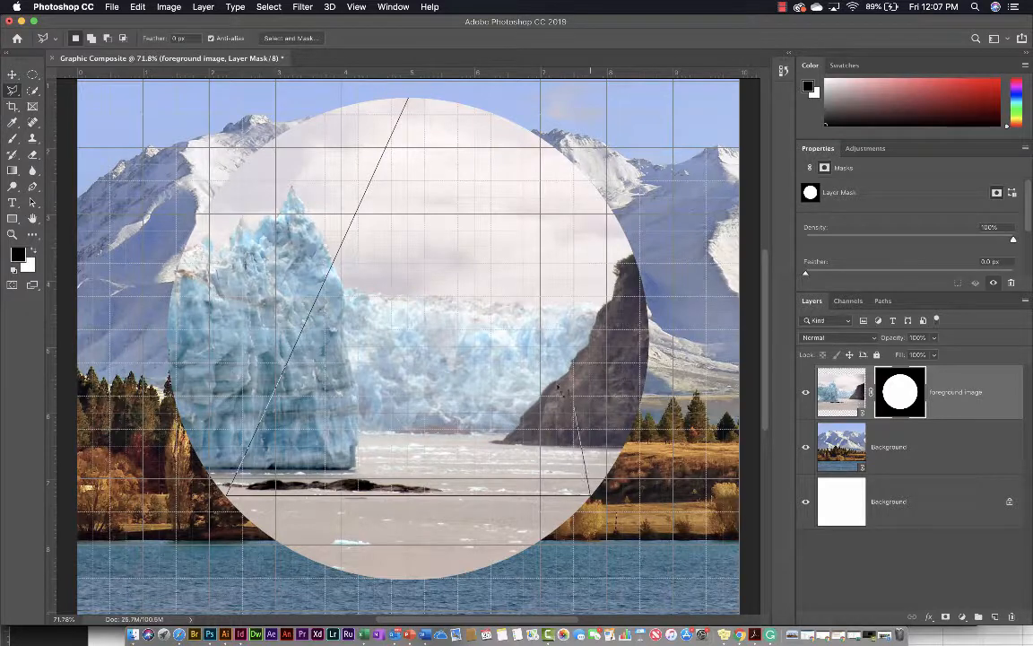
left_click(409, 104)
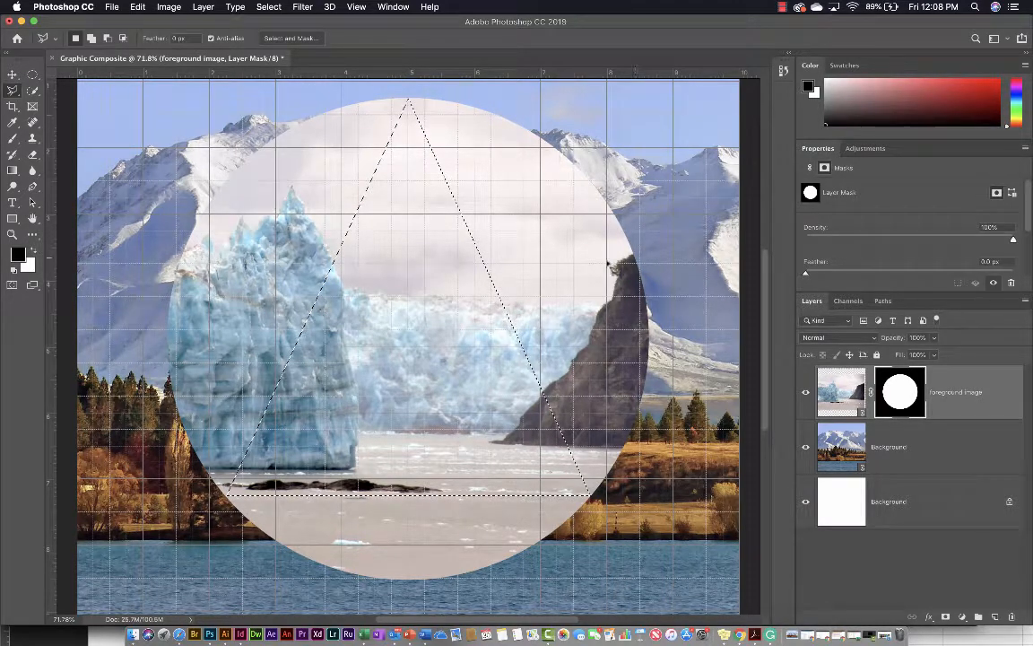
- Add a Brightness/Contrast adjustment layer masked by the triangle selection, with brightness 73 and contrast -18
left_click(875, 150)
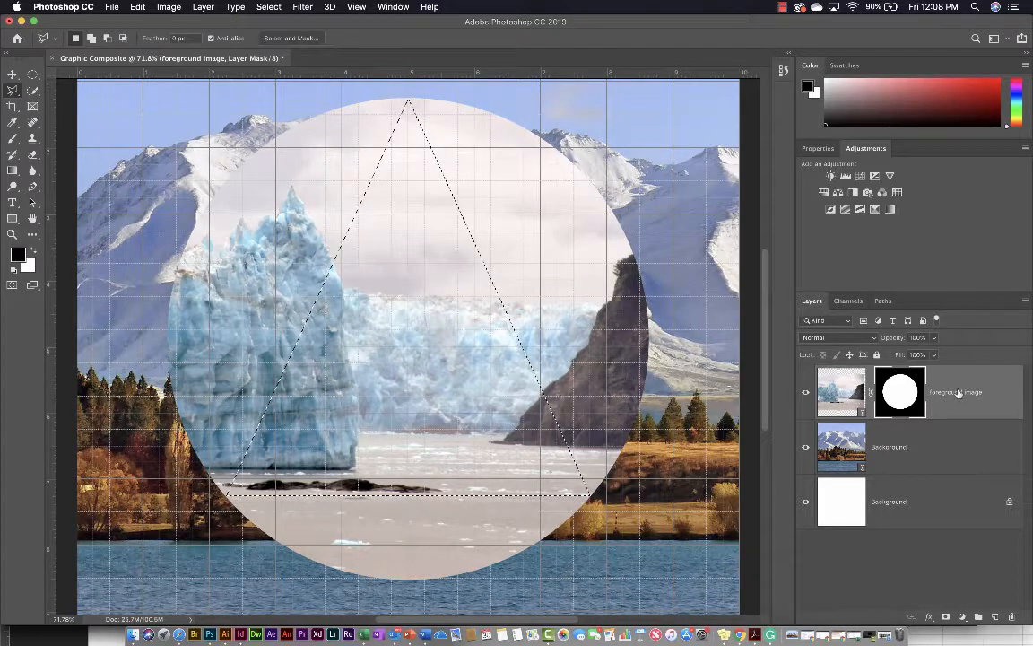
left_click(830, 177)
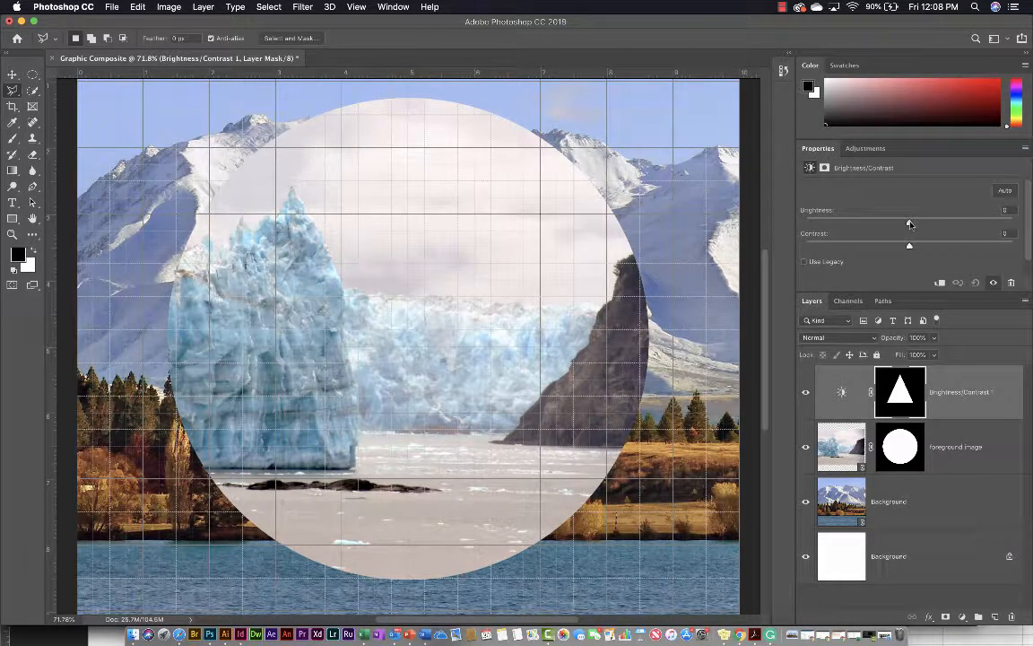
left_click_drag(916, 224, 968, 212)
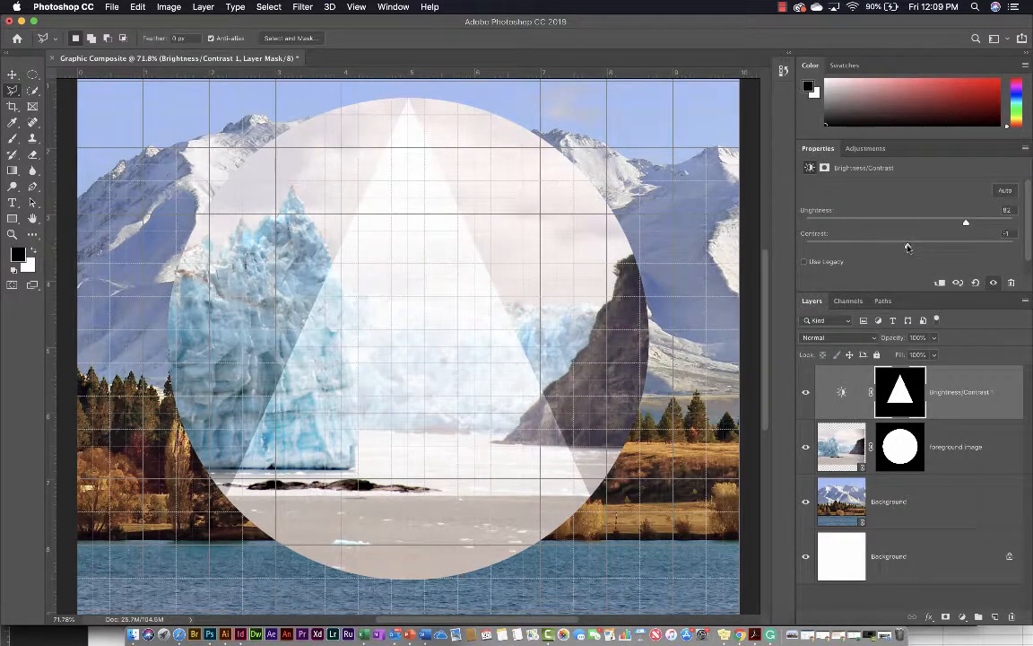
left_click_drag(908, 246, 871, 245)
mouse_move(965, 223)
left_mouse_down()
mouse_move(949, 225)
mouse_move(959, 225)
left_mouse_up()
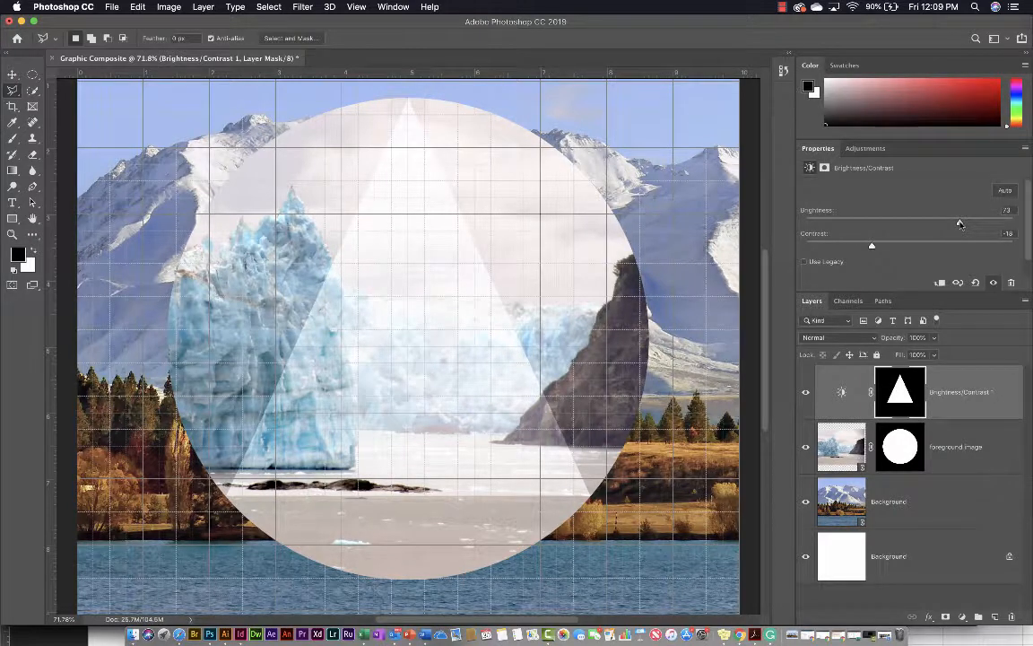
- Hide the grid and slightly reduce the brightness of the triangle's Brightness/Contrast adjustment layer
key("super+apostrophe")
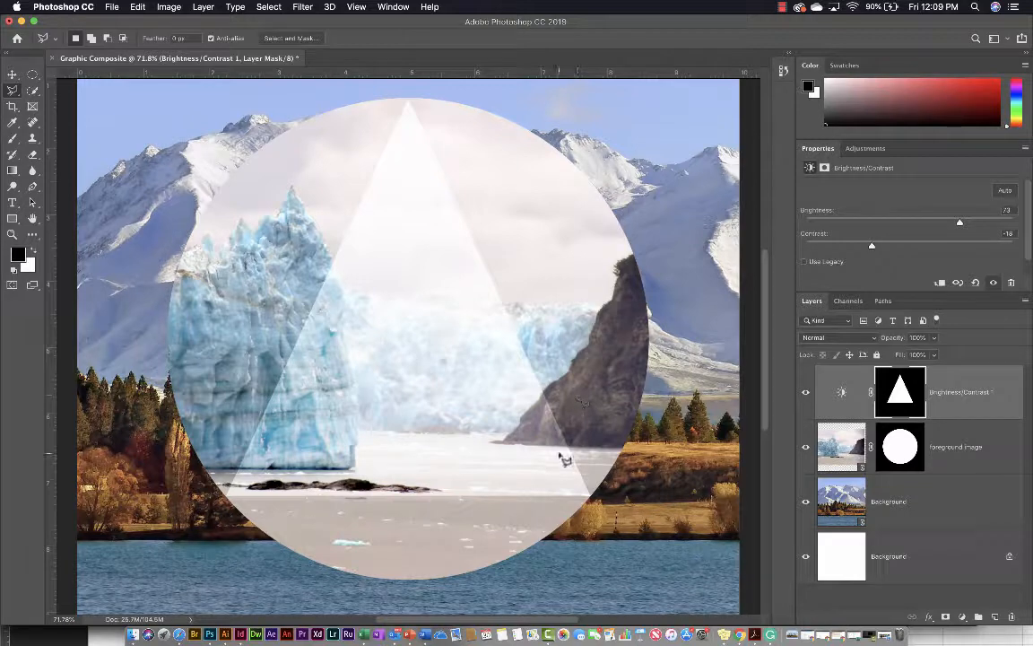
scroll(560, 459, "down", 3)
scroll(560, 459, "up", 3)
scroll(561, 459, "left", 1)
scroll(558, 470, "down", 2)
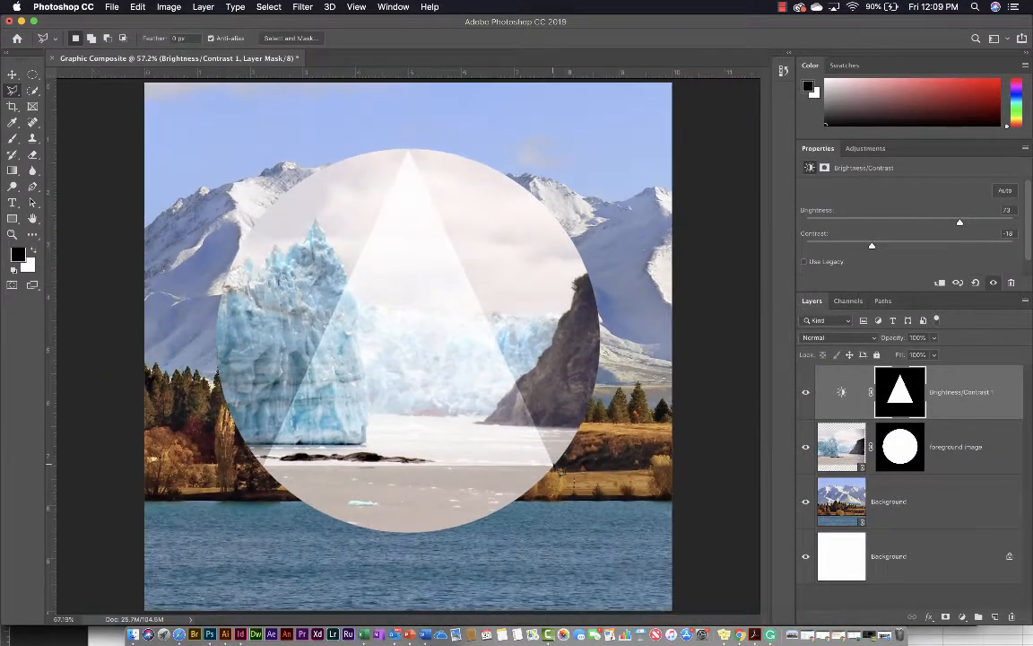
scroll(408, 346, "down", 1)
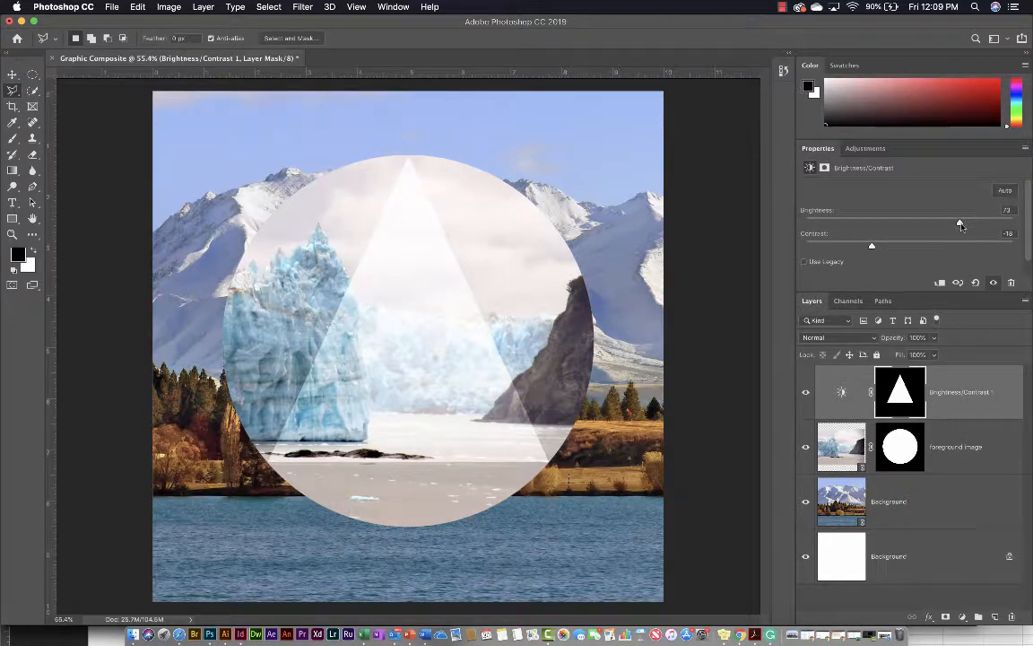
mouse_move(962, 224)
left_mouse_down()
mouse_move(826, 224)
mouse_move(973, 220)
mouse_move(957, 220)
left_mouse_up()
- Add a Hue/Saturation adjustment layer and replace its mask with a copy of the Brightness/Contrast layer's triangle mask
left_click(866, 148)
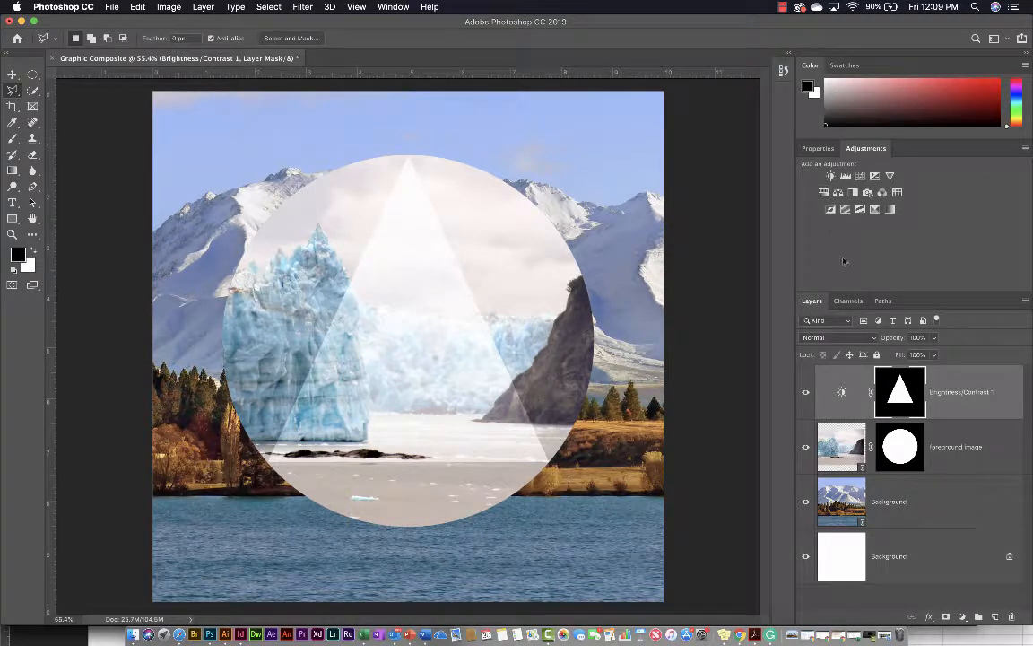
left_click(822, 193)
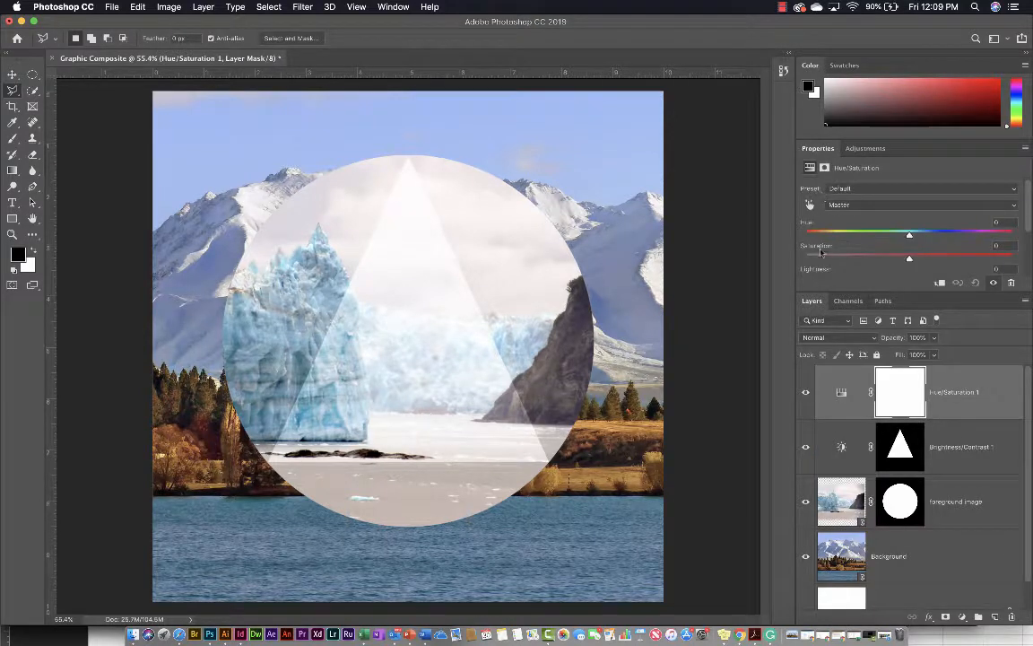
left_click(885, 434)
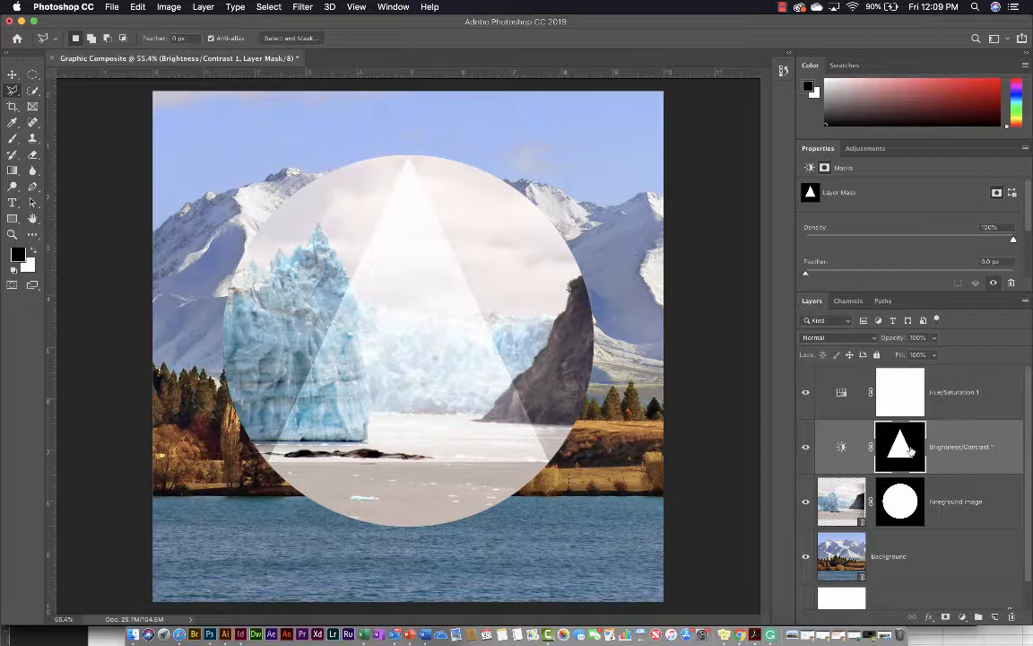
left_click_drag(909, 451, 906, 397)
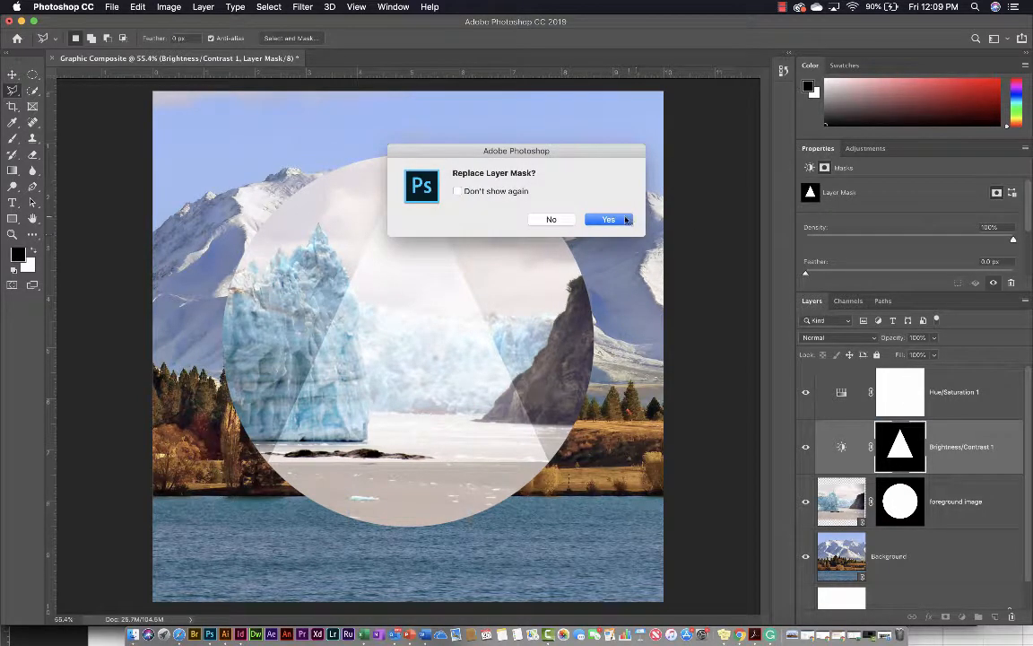
left_click(609, 220)
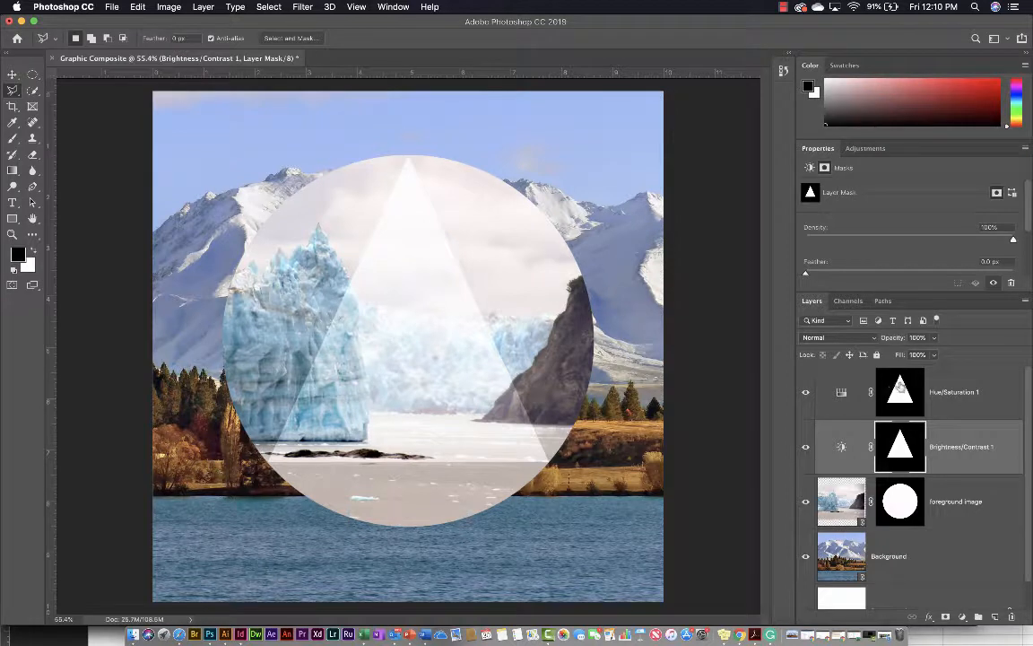
- Toggle the Brightness/Contrast layer's visibility to compare its effect, leaving the layer hidden
left_click(805, 449)
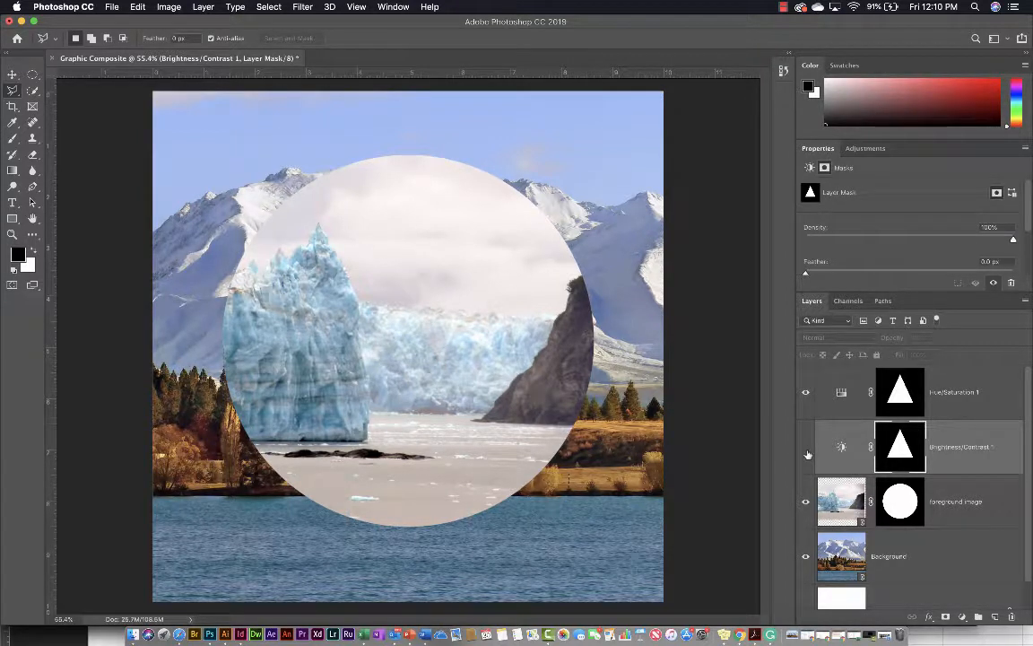
left_click(806, 447)
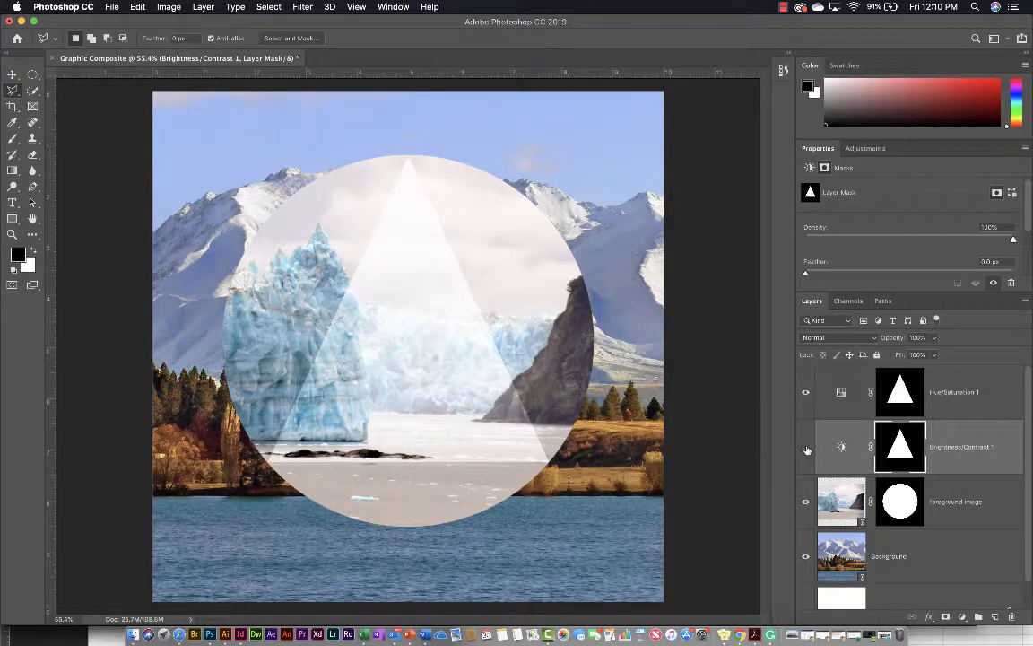
left_click(806, 449)
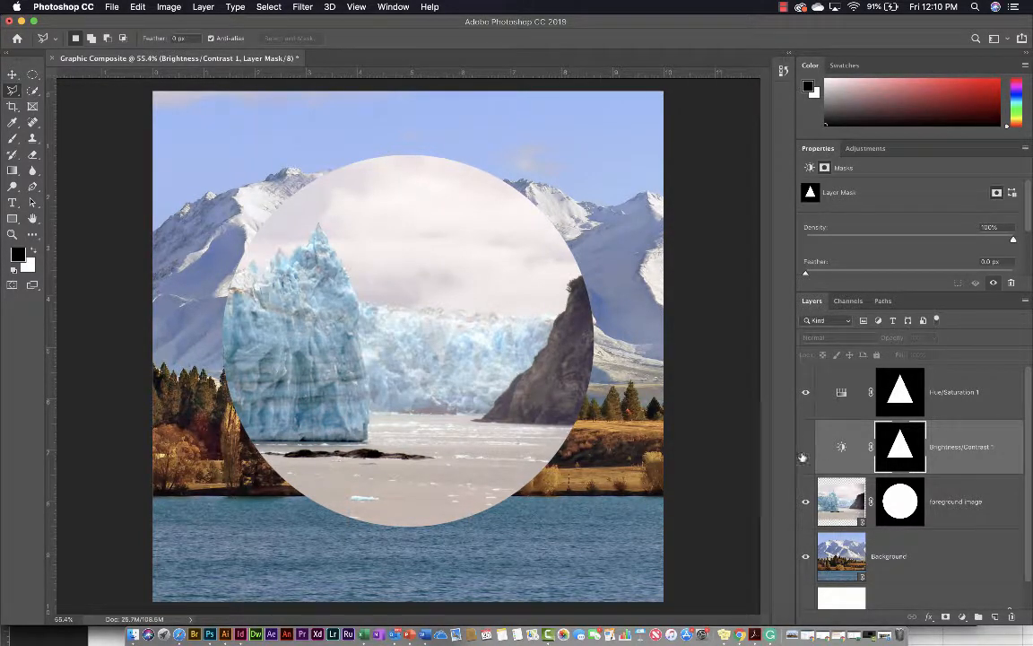
left_click(806, 453)
left_click(805, 453)
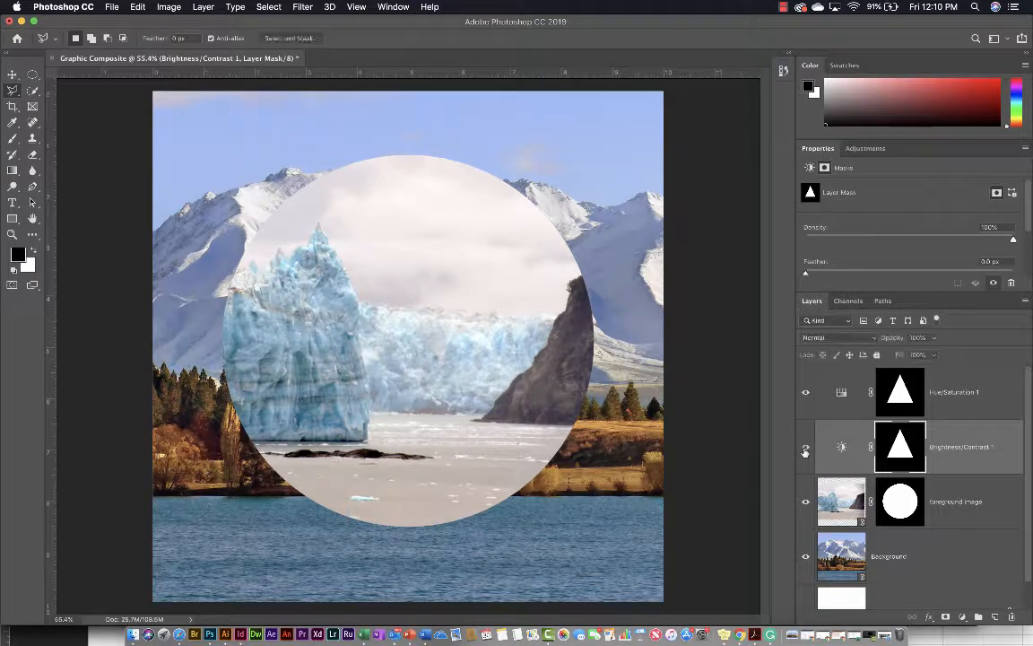
left_click(805, 453)
left_click(805, 453)
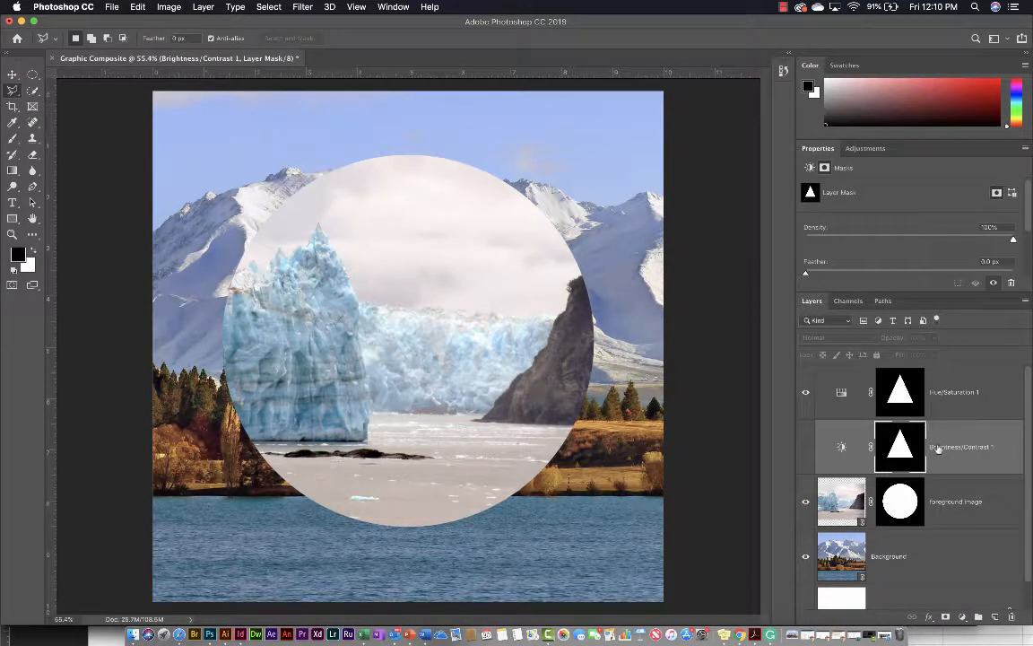
- Set the triangle-masked Hue/Saturation layer's hue to -57 and saturation to +48
left_click(954, 410)
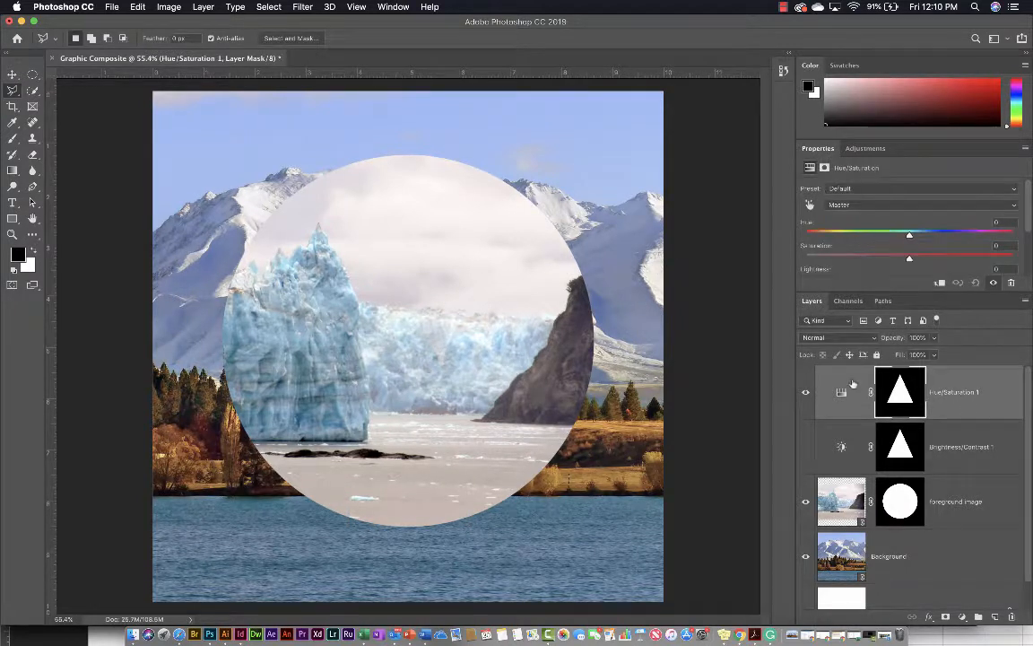
left_click(953, 392)
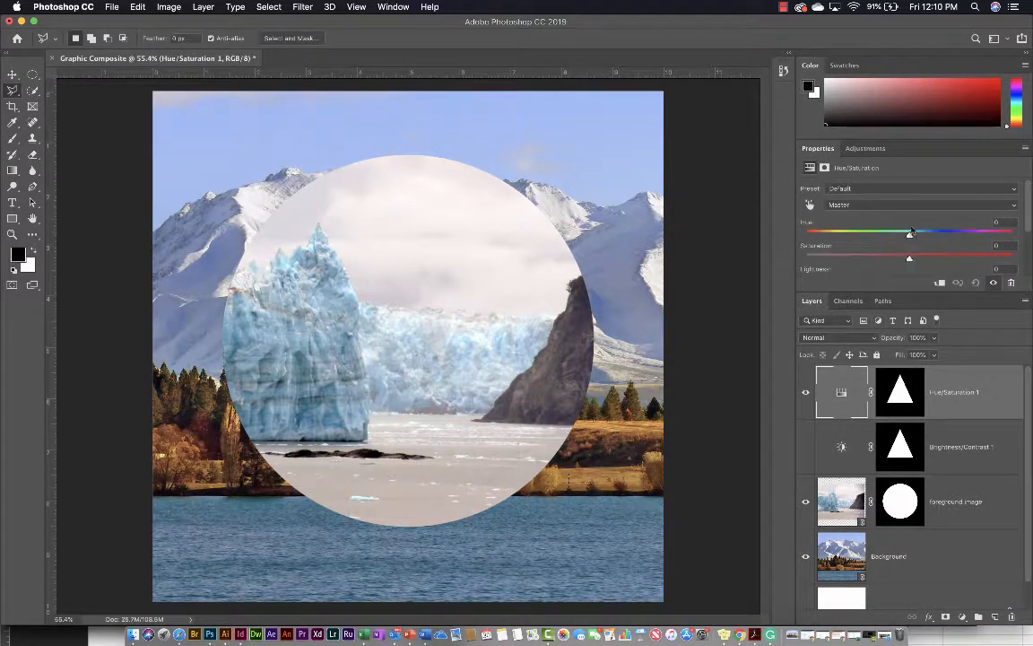
left_click_drag(911, 236, 858, 232)
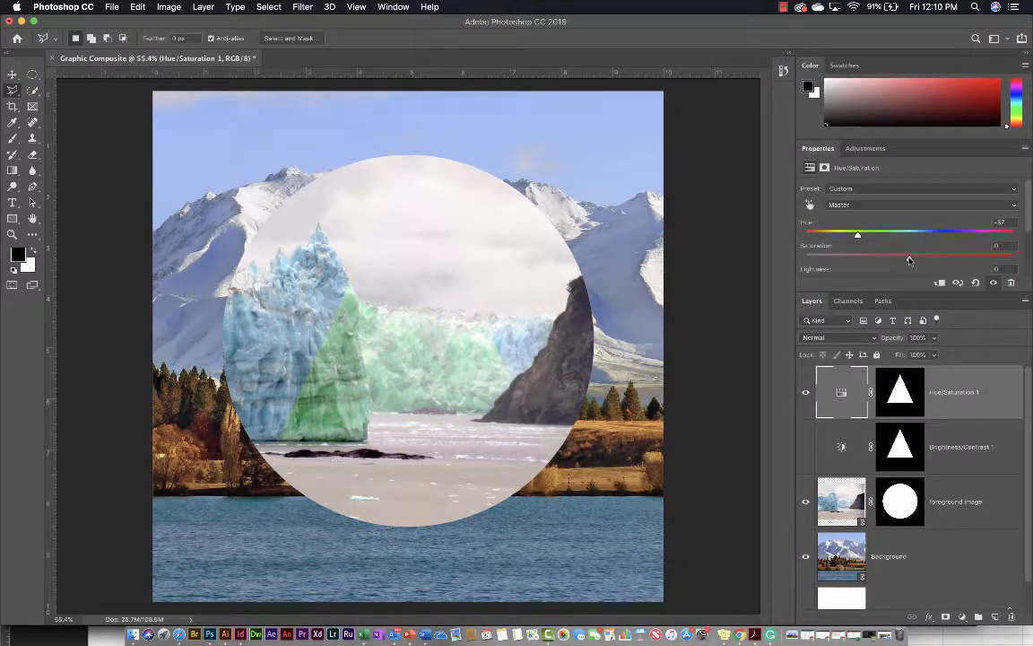
left_click_drag(910, 260, 960, 253)
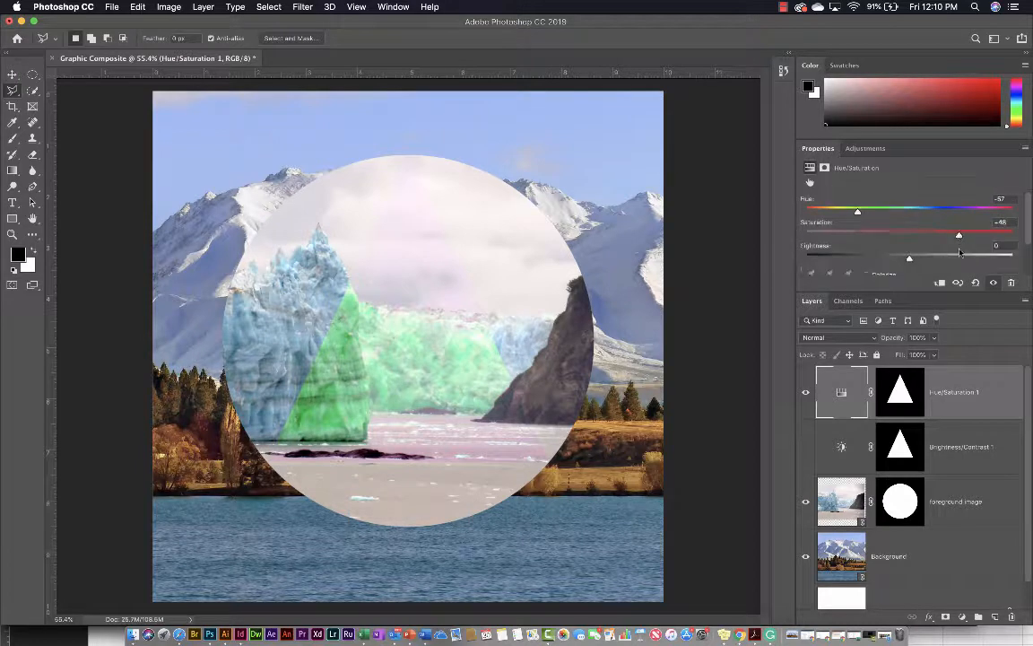
- Shift the triangle's Hue/Saturation hue towards violet, reduce its saturation and set its lightness to -18
scroll(959, 253, "down", 2)
left_click_drag(910, 224, 872, 258)
scroll(891, 209, "up", 2)
scroll(874, 255, "down", 1)
scroll(874, 251, "down", 2)
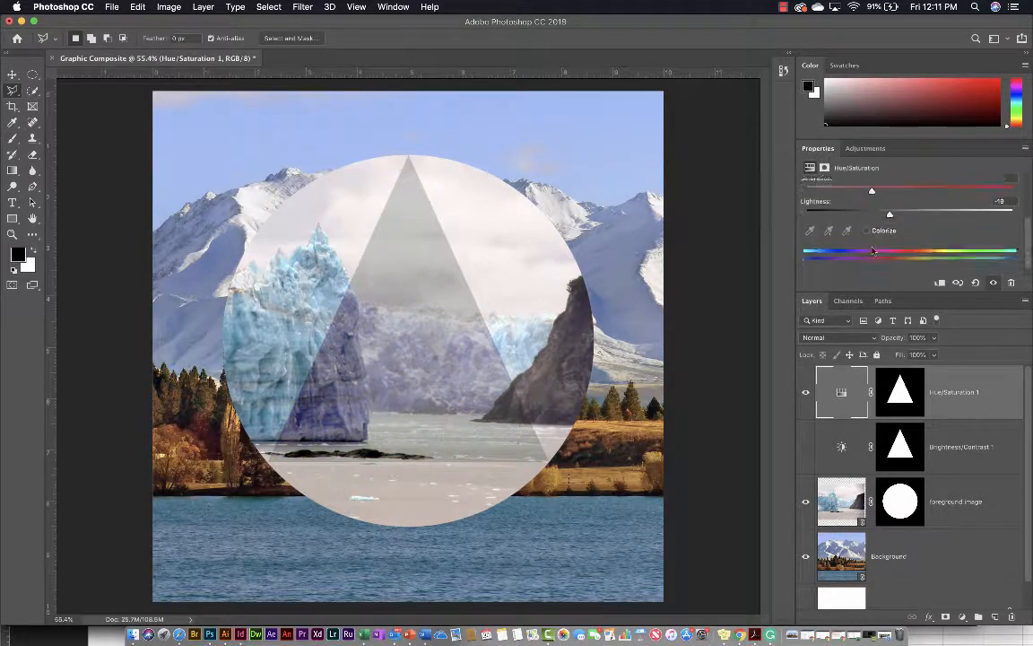
- Set the triangle's Hue/Saturation adjustment to hue +120, saturation +31 and lightness +52
left_click_drag(900, 218, 872, 212)
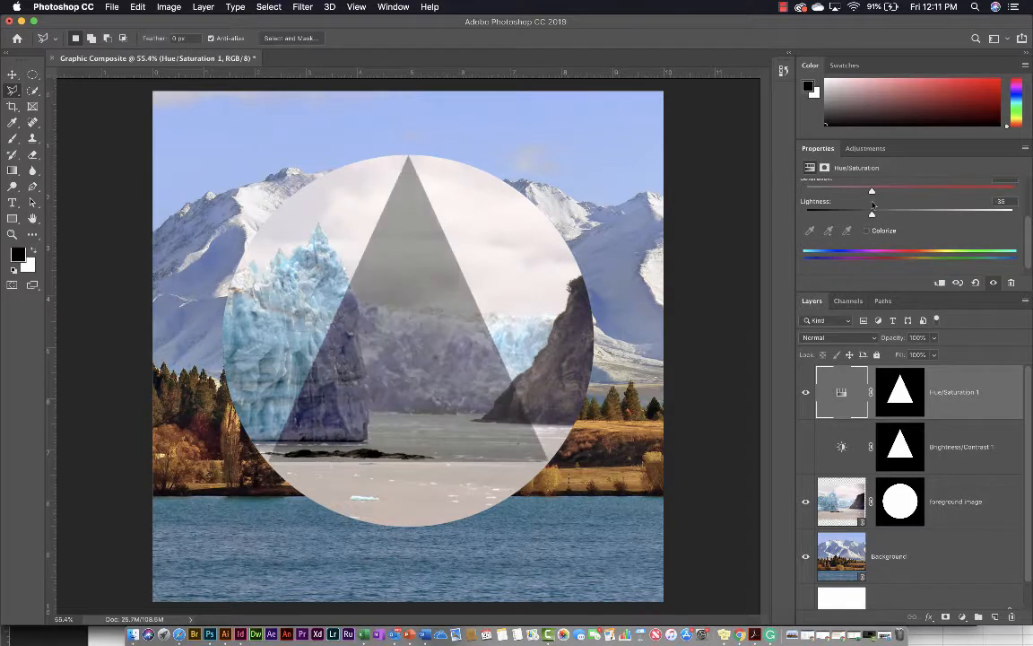
scroll(870, 205, "up", 3)
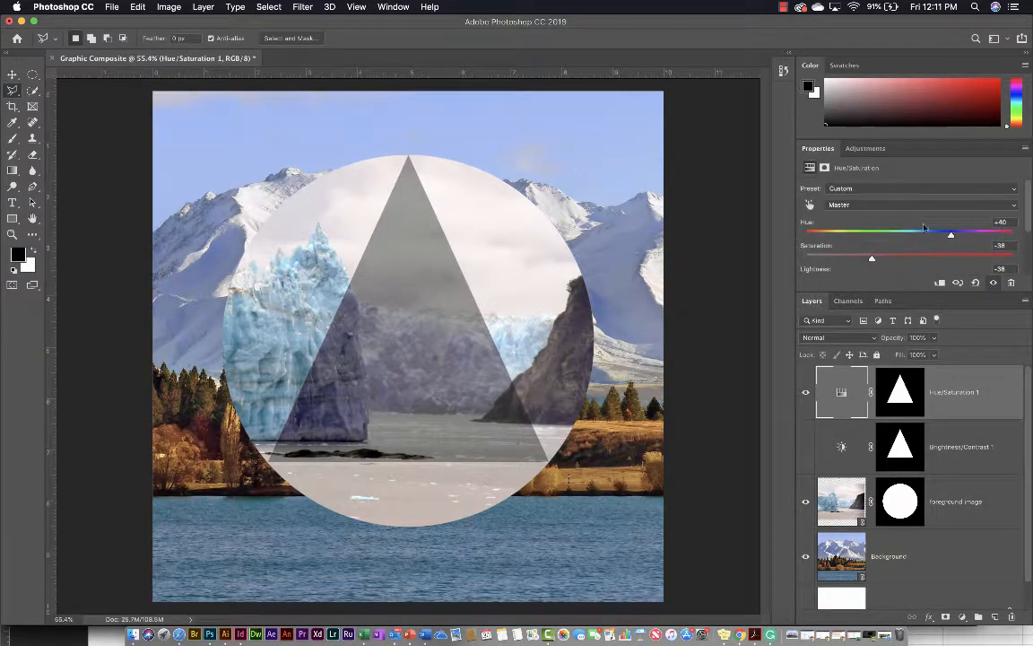
left_click_drag(950, 233, 989, 239)
scroll(888, 216, "down", 2)
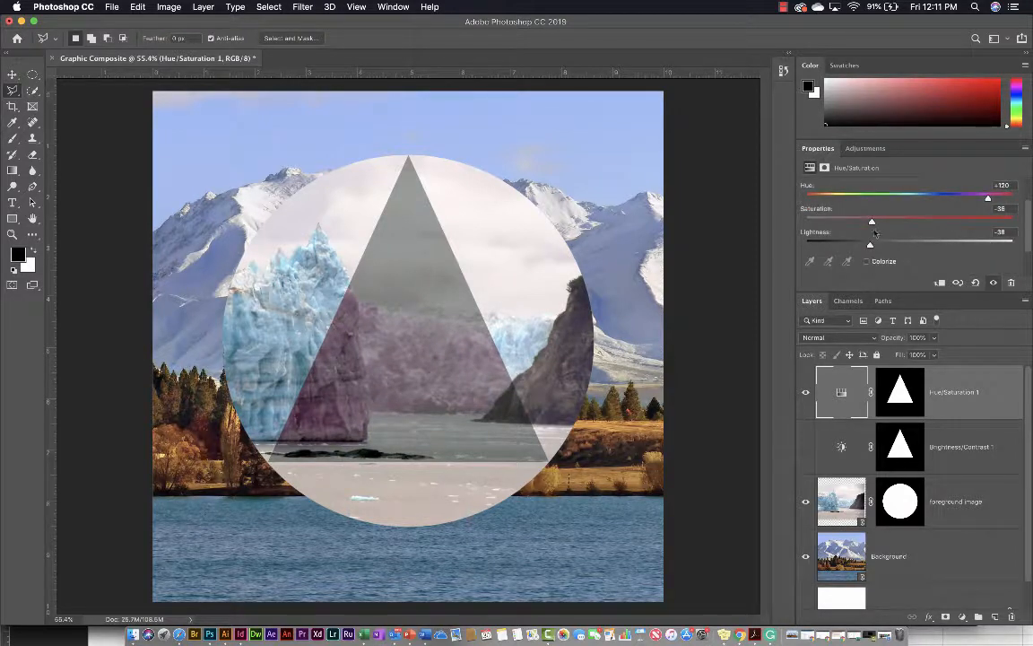
left_click_drag(873, 222, 942, 222)
left_click_drag(888, 244, 964, 247)
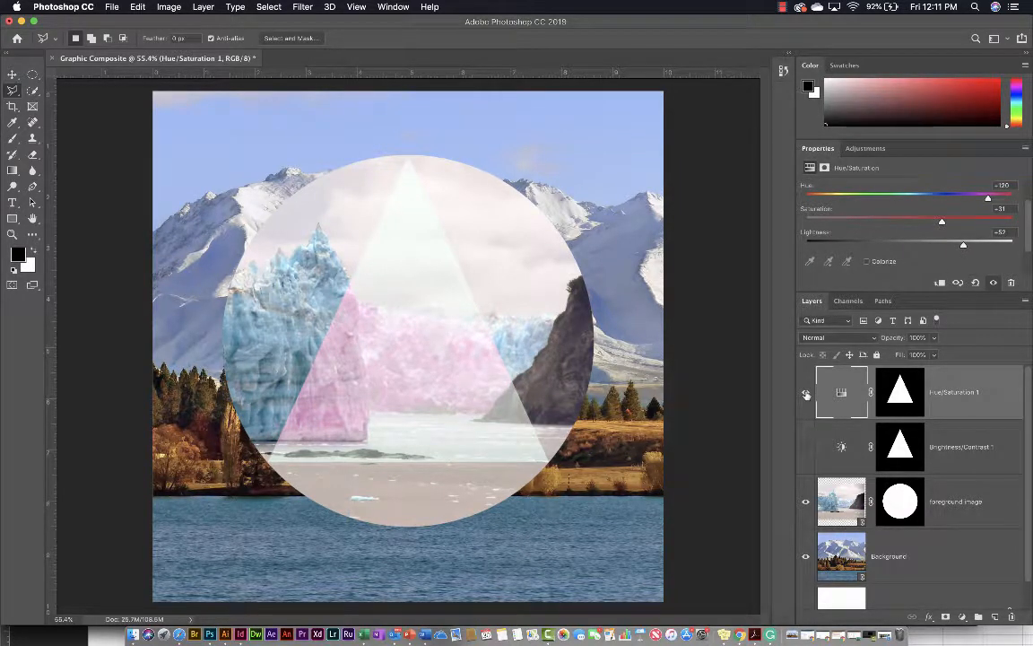
- Delete the Hue/Saturation layer and set the hidden Brightness/Contrast layer, shown again, to brightness 36 and contrast -19
left_click_drag(983, 403, 1012, 617)
left_click(807, 393)
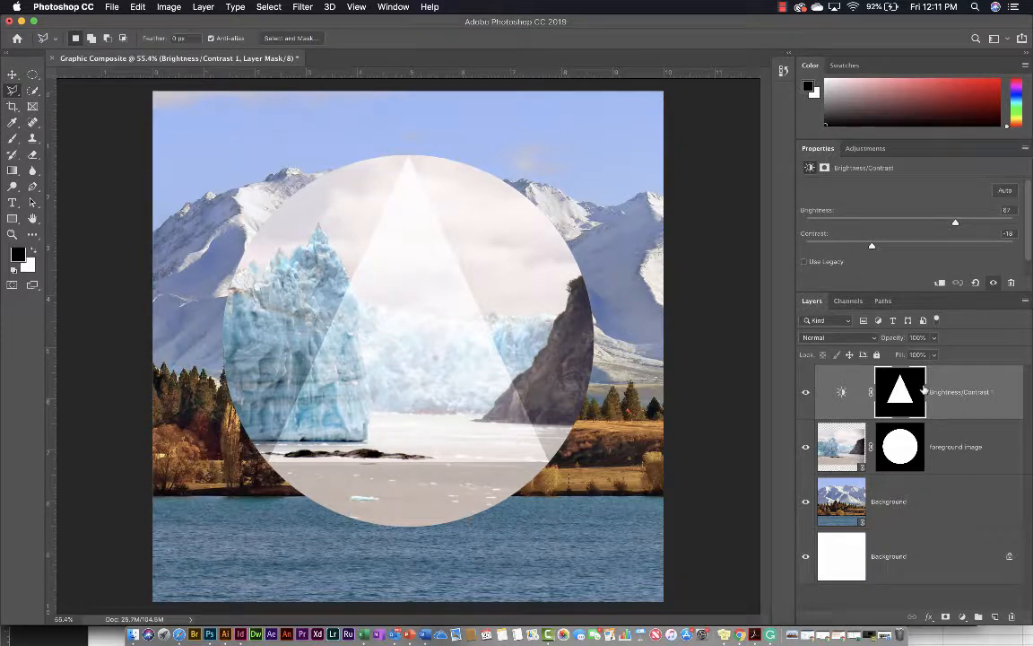
left_click_drag(946, 222, 936, 222)
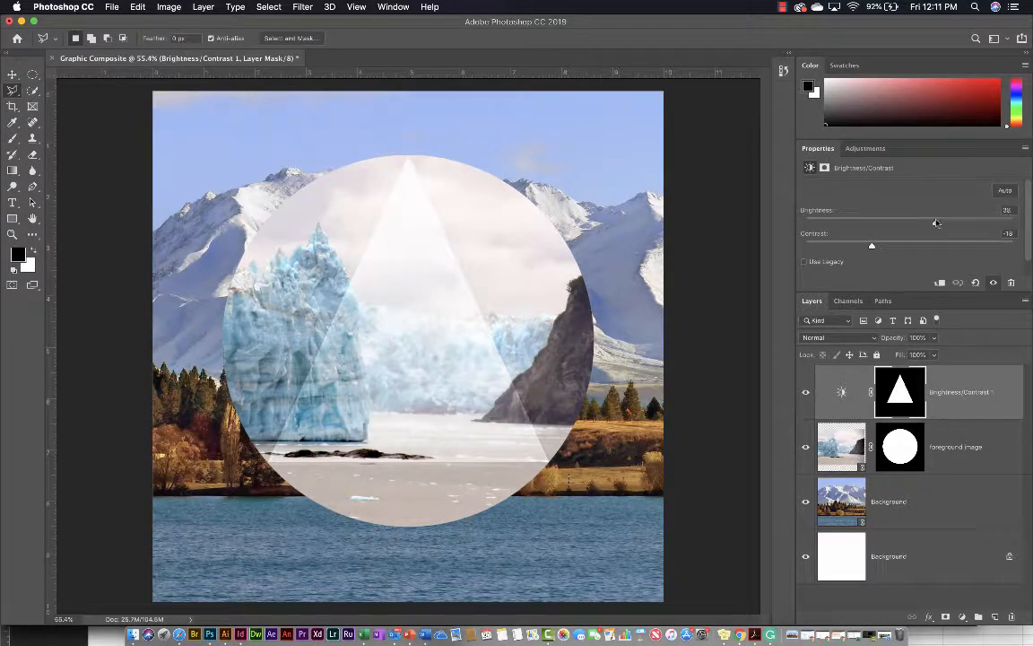
mouse_move(872, 245)
left_mouse_down()
mouse_move(1005, 242)
mouse_move(840, 247)
mouse_move(870, 248)
left_mouse_up()
- Duplicate the Brightness/Contrast 1 layer together with its triangle mask, leaving the copy's adjustment selected
left_click(950, 402)
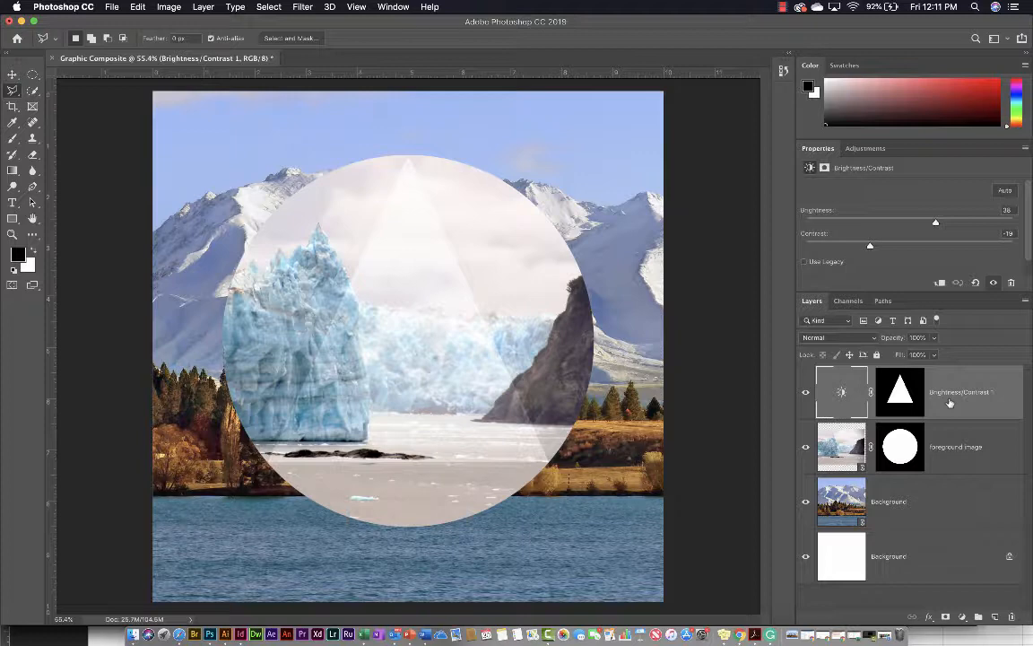
right_click(950, 400)
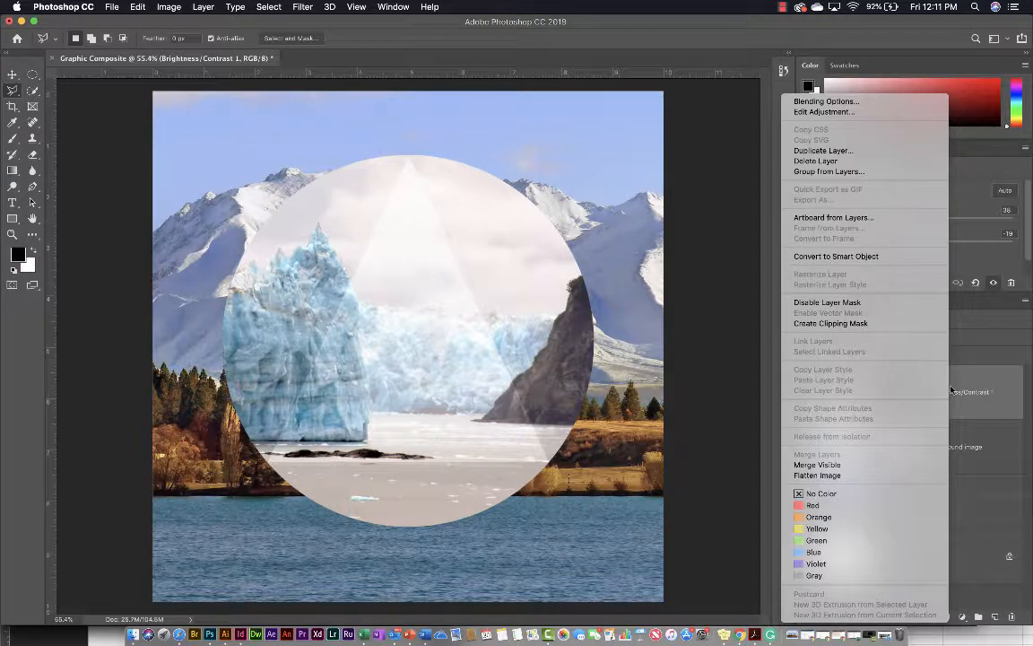
left_click(877, 157)
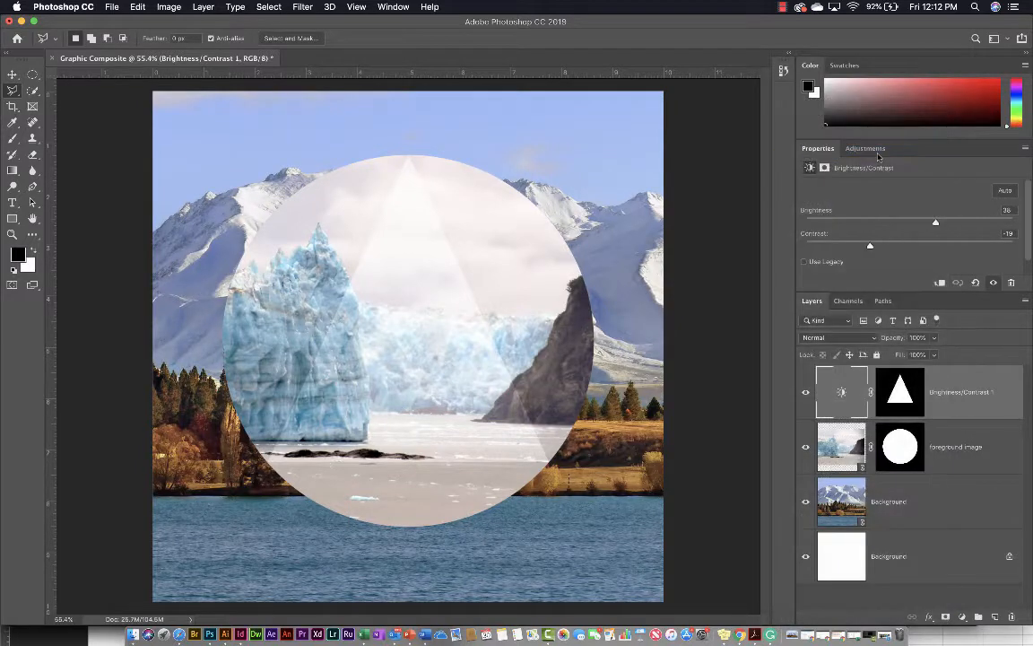
left_click(628, 263)
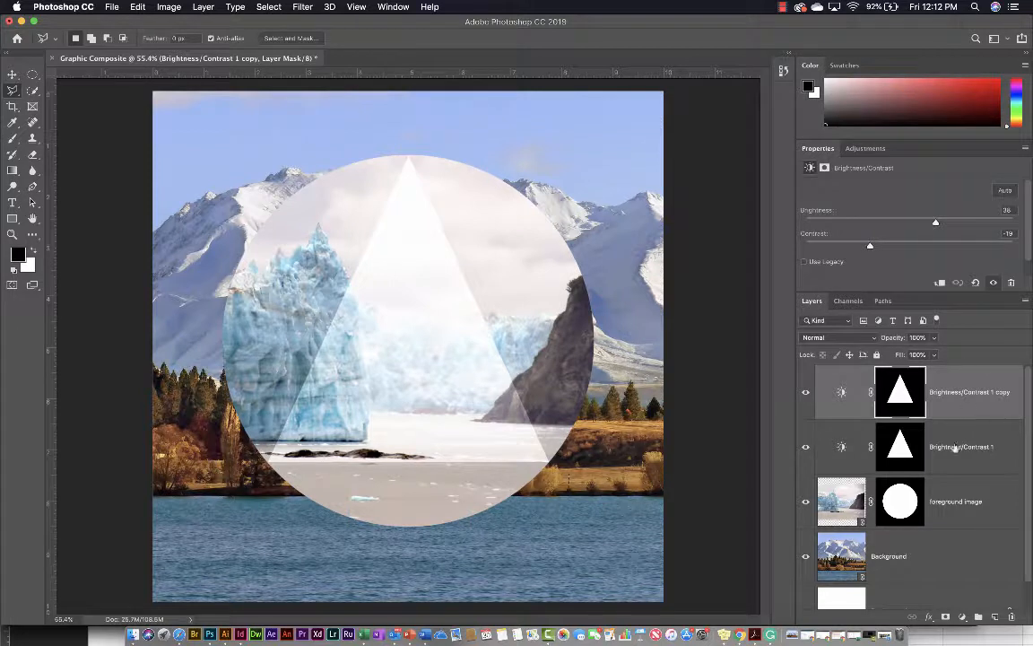
key("super+2")
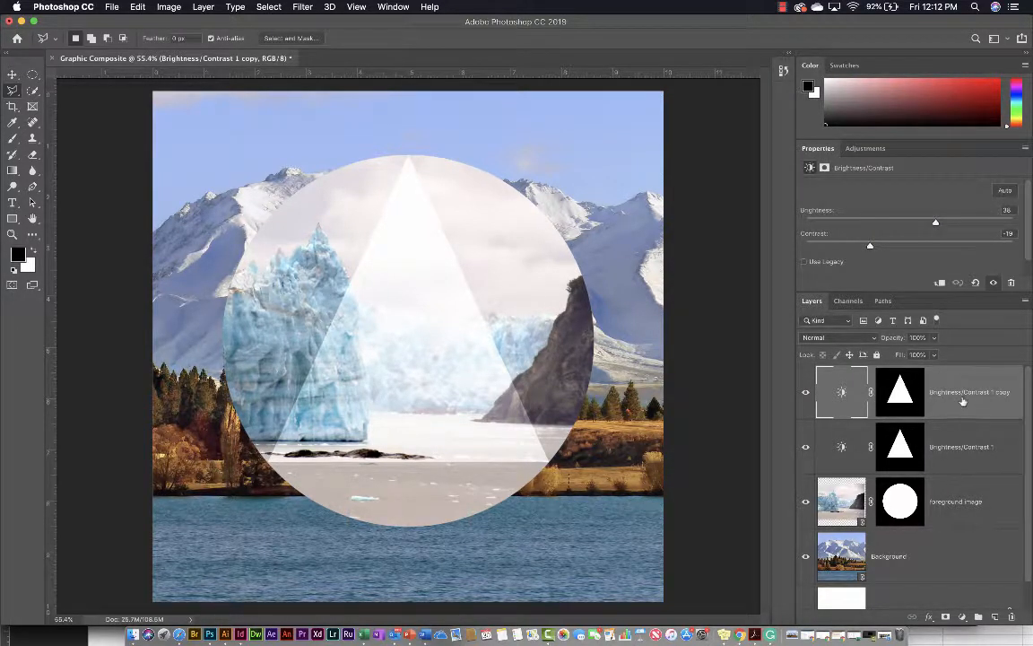
- Hide and reshow the Brightness/Contrast copy to compare its effect on the triangle
right_click(965, 403)
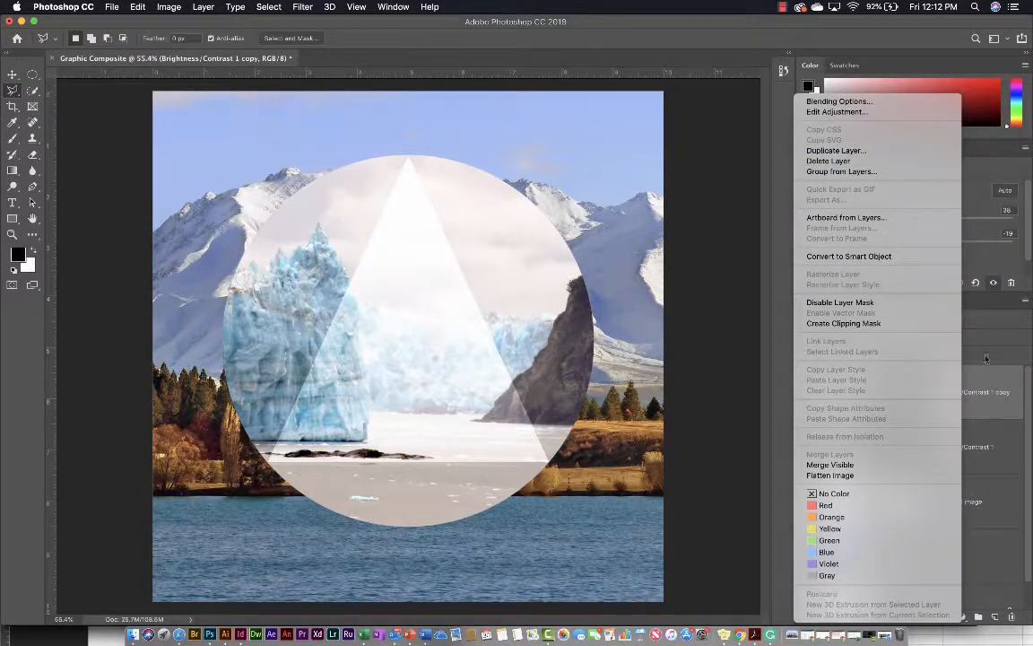
key("Escape")
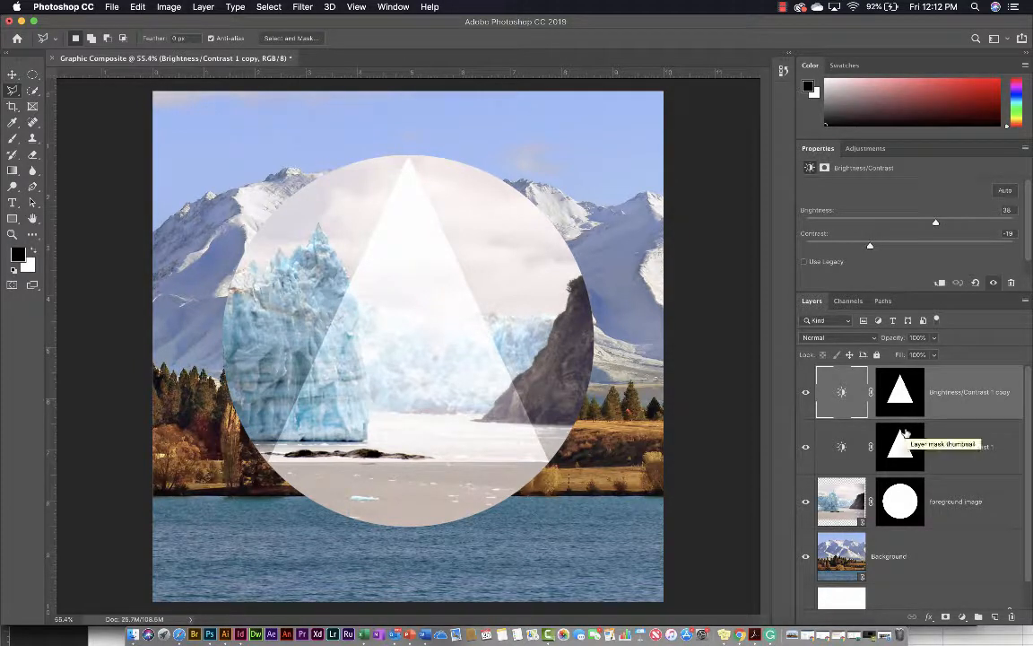
left_click(806, 398)
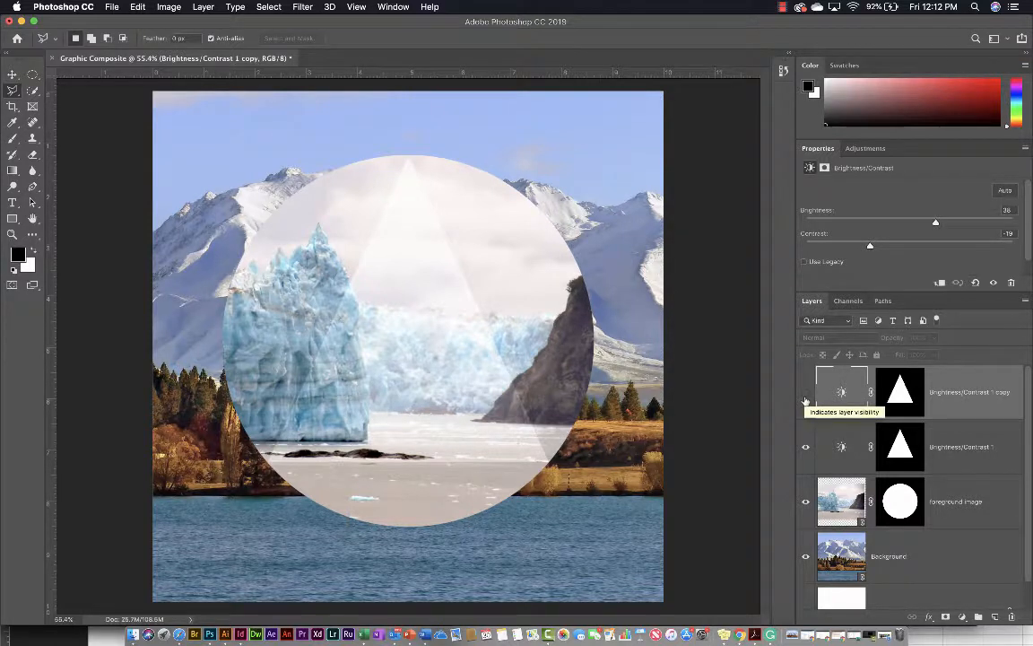
left_click(806, 399)
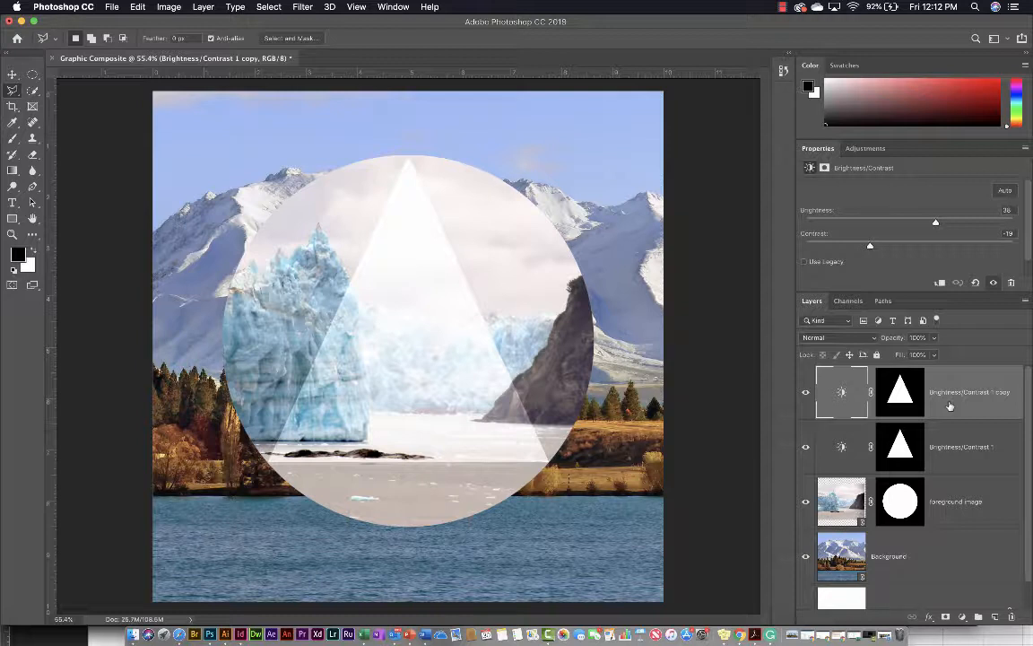
- Move the copied triangle straight down about 1.8 inches so its base extends over the water below the circle
key("v")
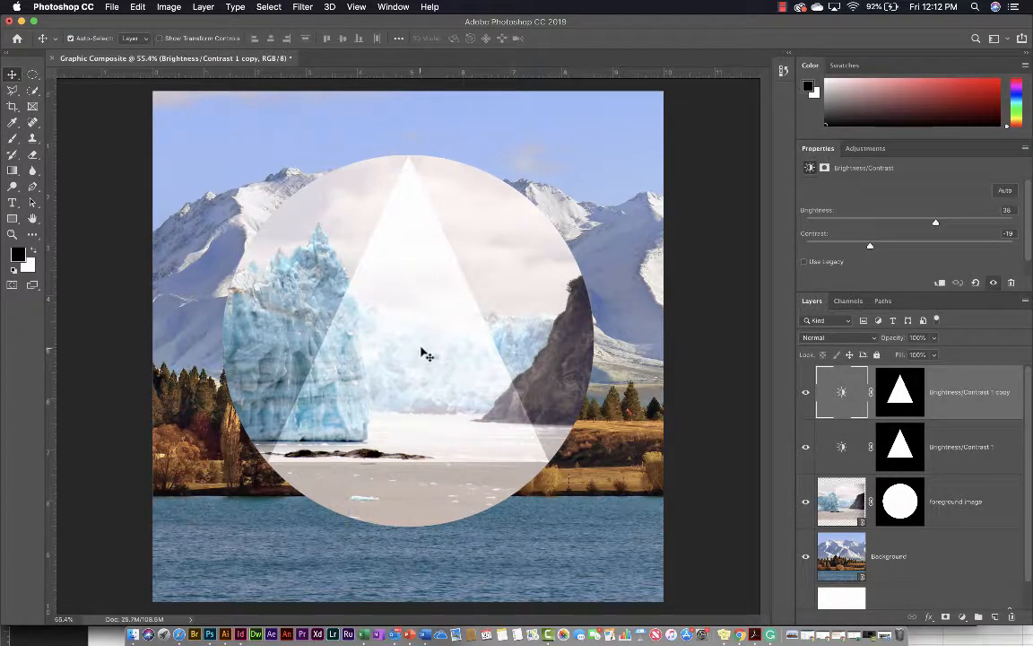
left_click_drag(423, 355, 422, 448)
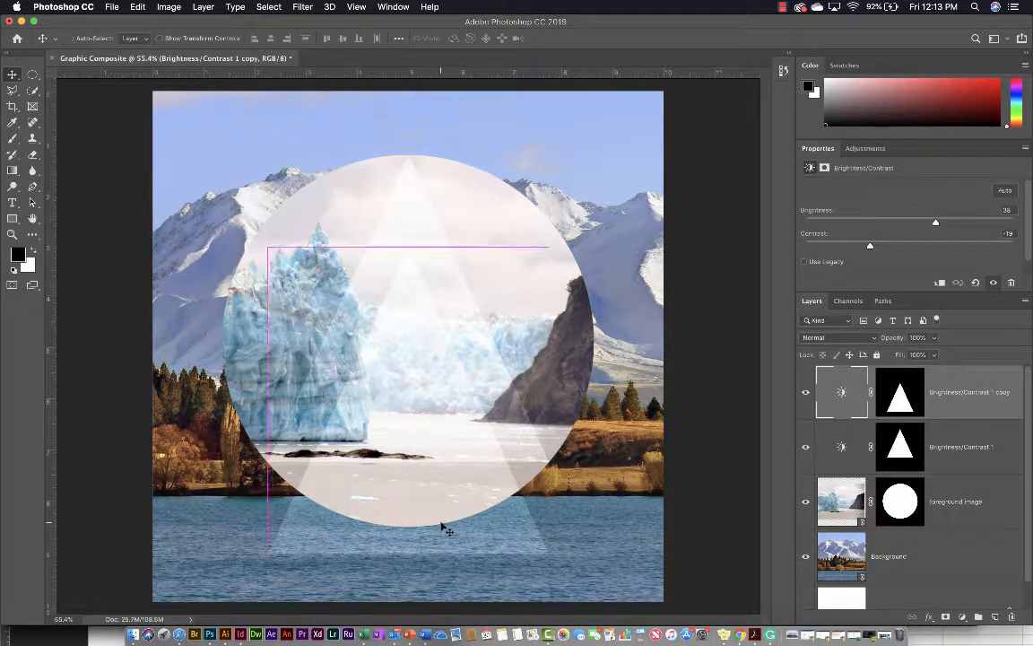
- Try rotating the copied triangle mask with Free Transform
key("super+t")
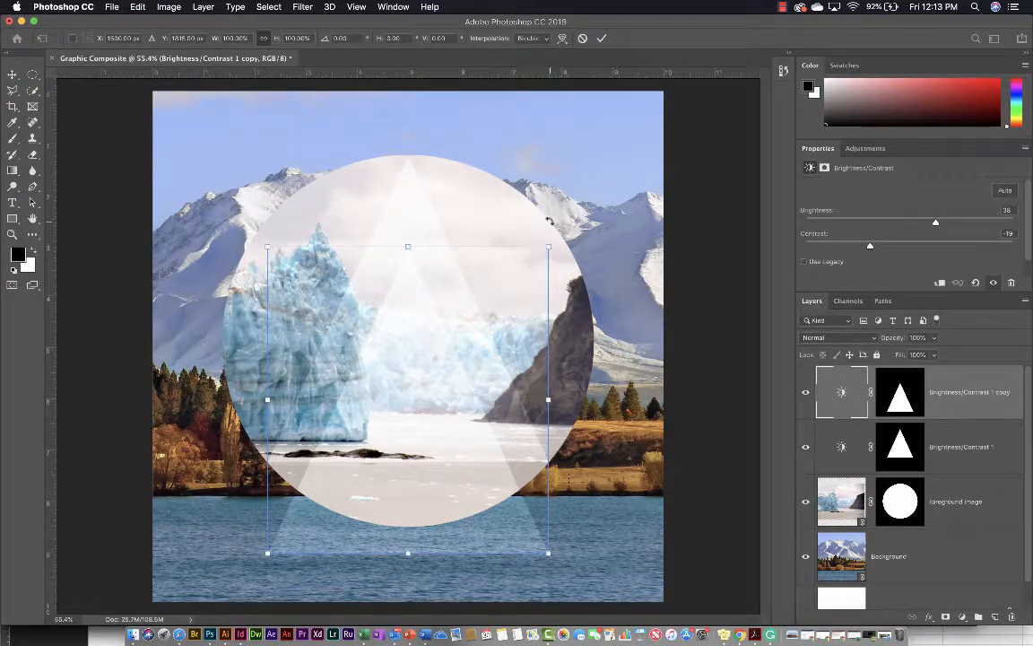
left_click_drag(556, 235, 525, 525)
key("super+z")
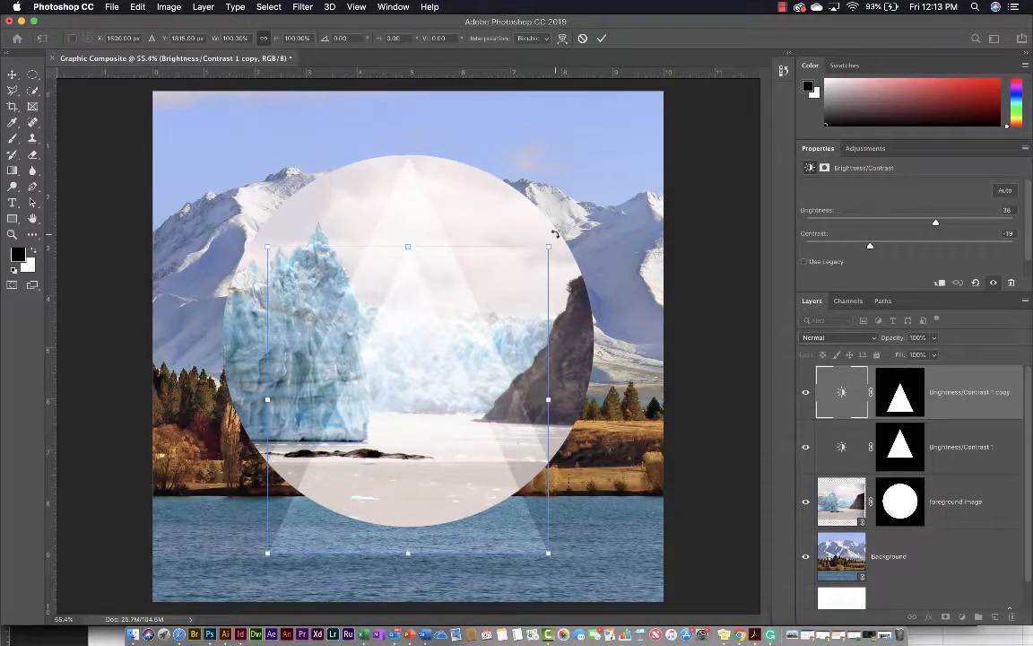
left_click_drag(555, 233, 533, 278)
key("Return")
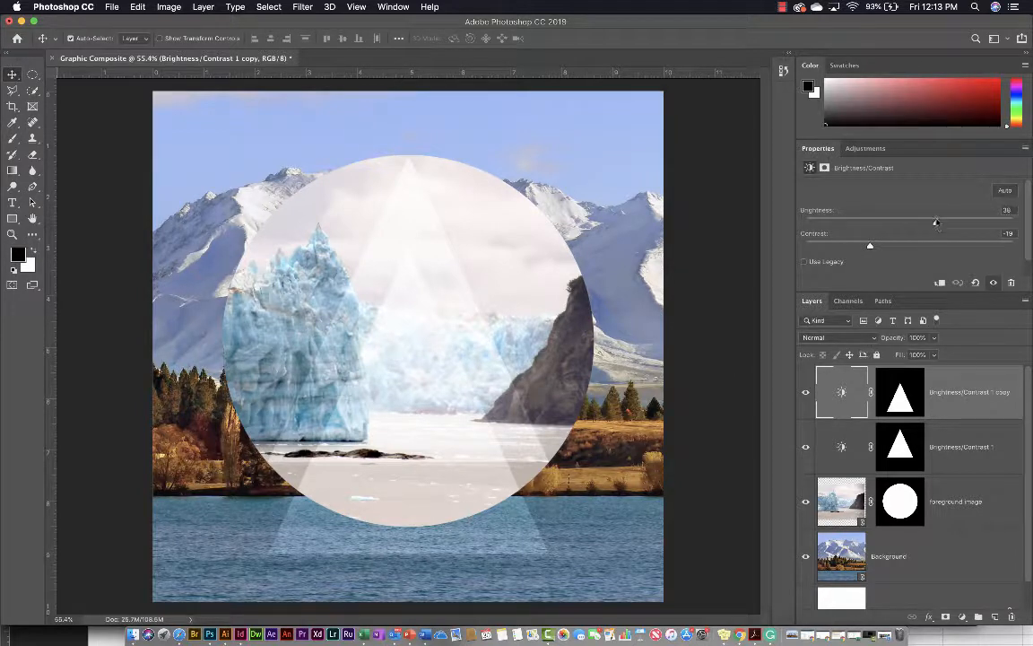
- Set the lower triangle's Brightness/Contrast copy to brightness 56 and reduce its contrast
mouse_move(935, 222)
left_mouse_down()
mouse_move(948, 222)
mouse_move(763, 202)
mouse_move(964, 221)
mouse_move(775, 198)
mouse_move(833, 221)
mouse_move(734, 200)
mouse_move(817, 230)
mouse_move(949, 222)
left_mouse_up()
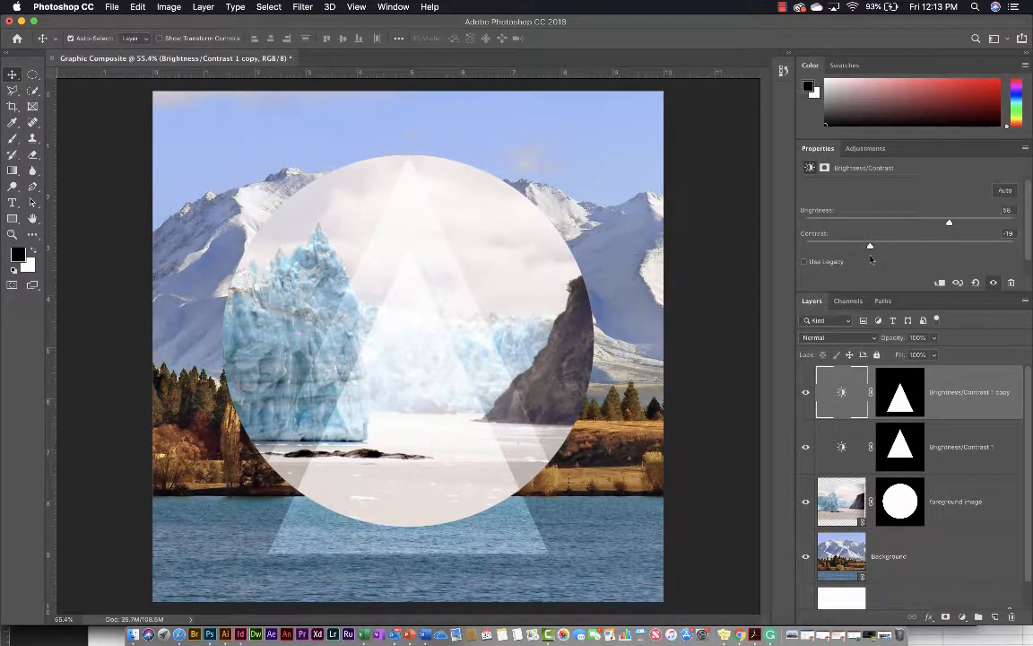
left_click_drag(869, 246, 825, 247)
- Add an Outer Glow layer style to the foreground image layer, keeping the circle in view beside the settings
left_click(940, 504)
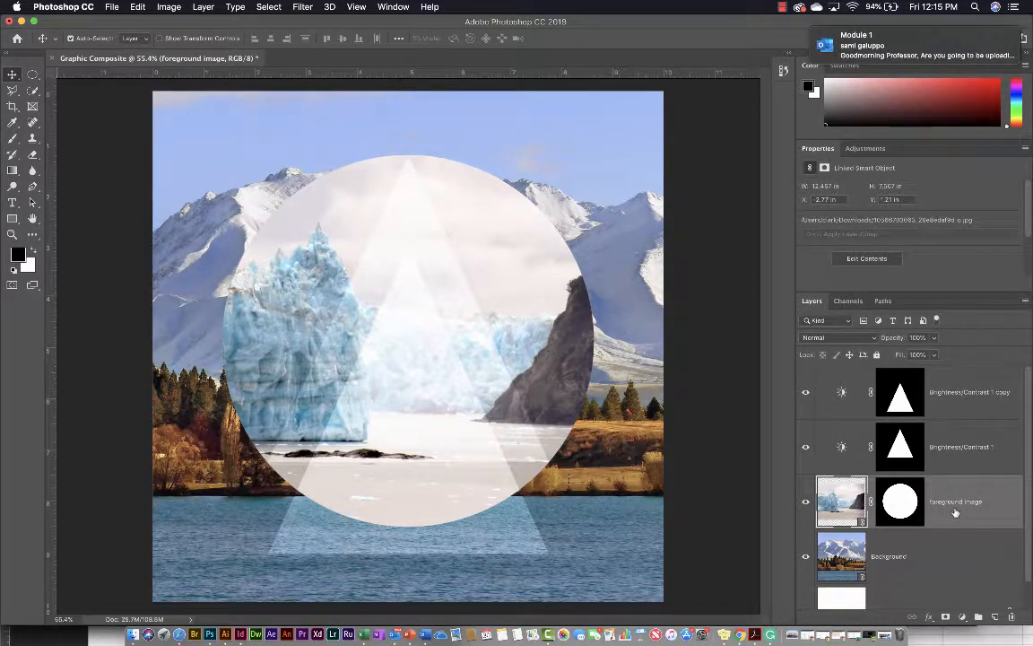
left_click_drag(923, 52, 994, 64)
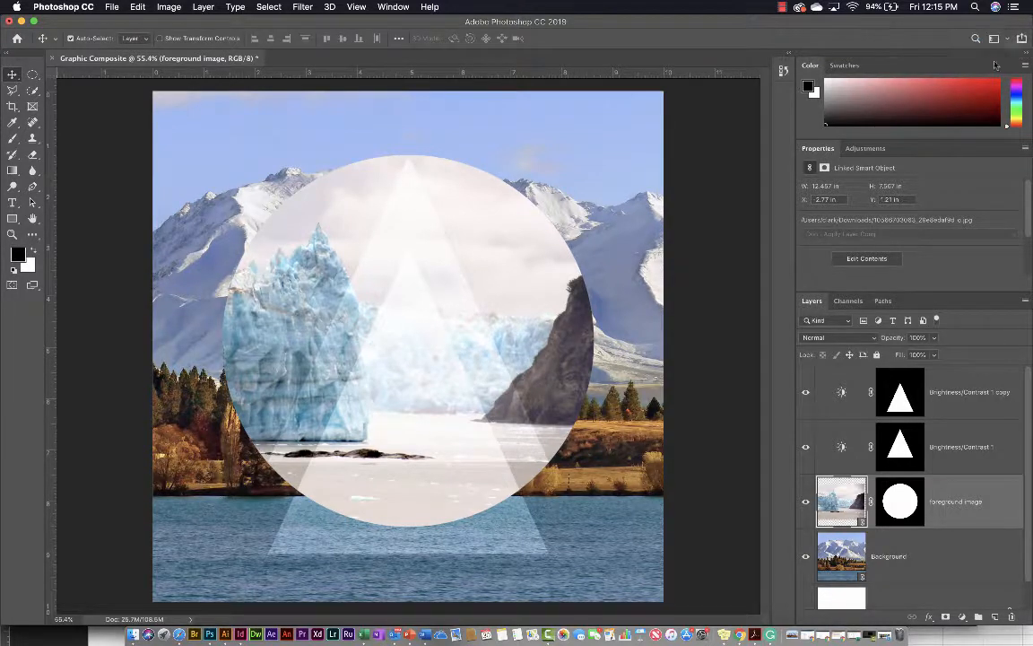
left_click(930, 617)
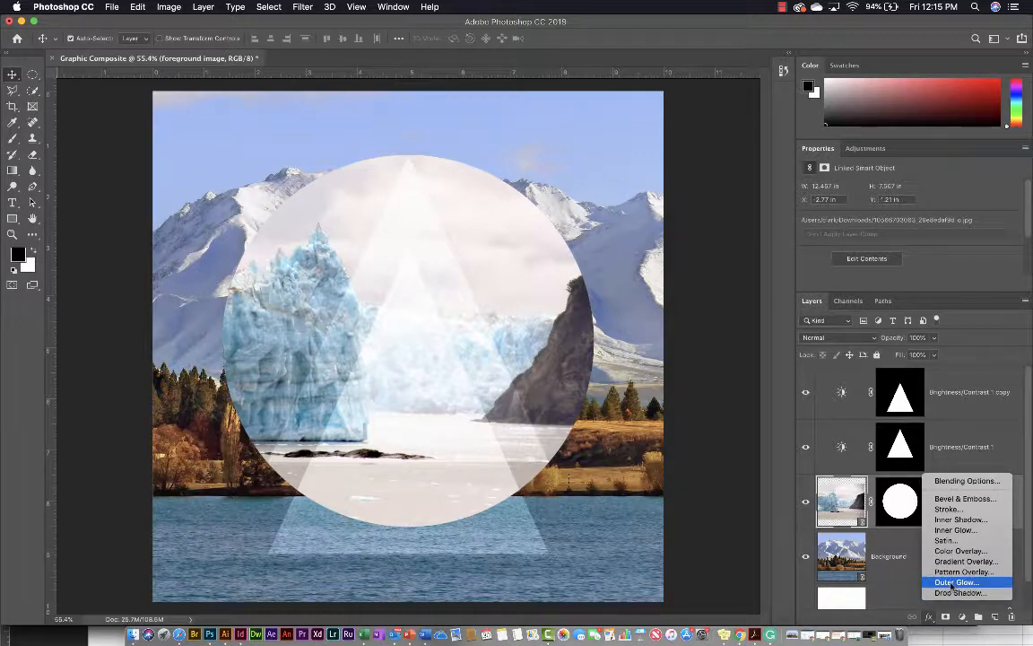
left_click(953, 584)
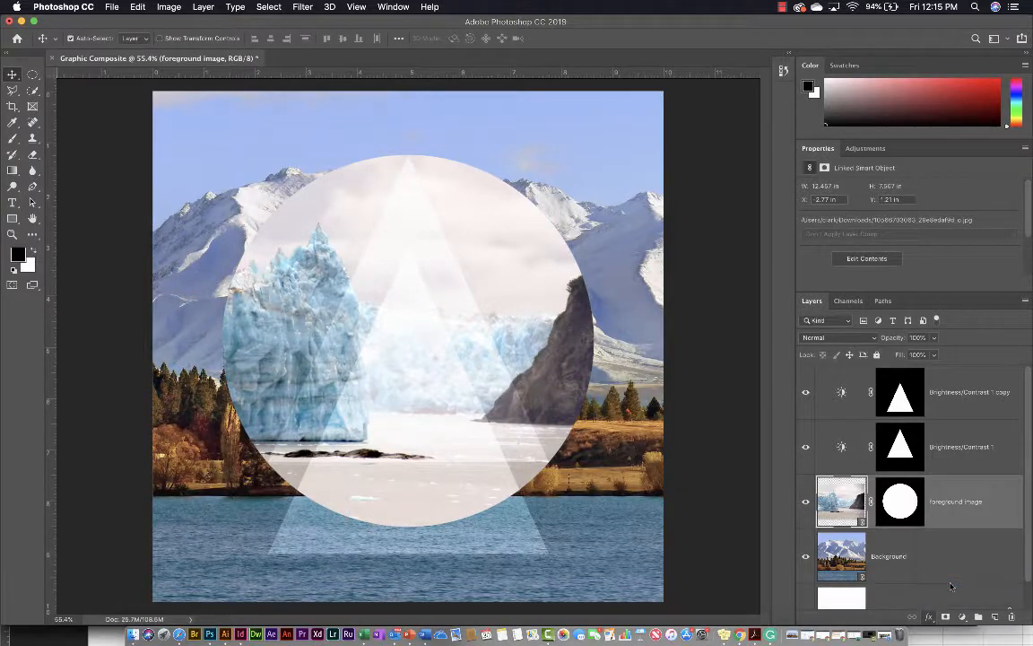
left_click_drag(685, 161, 962, 137)
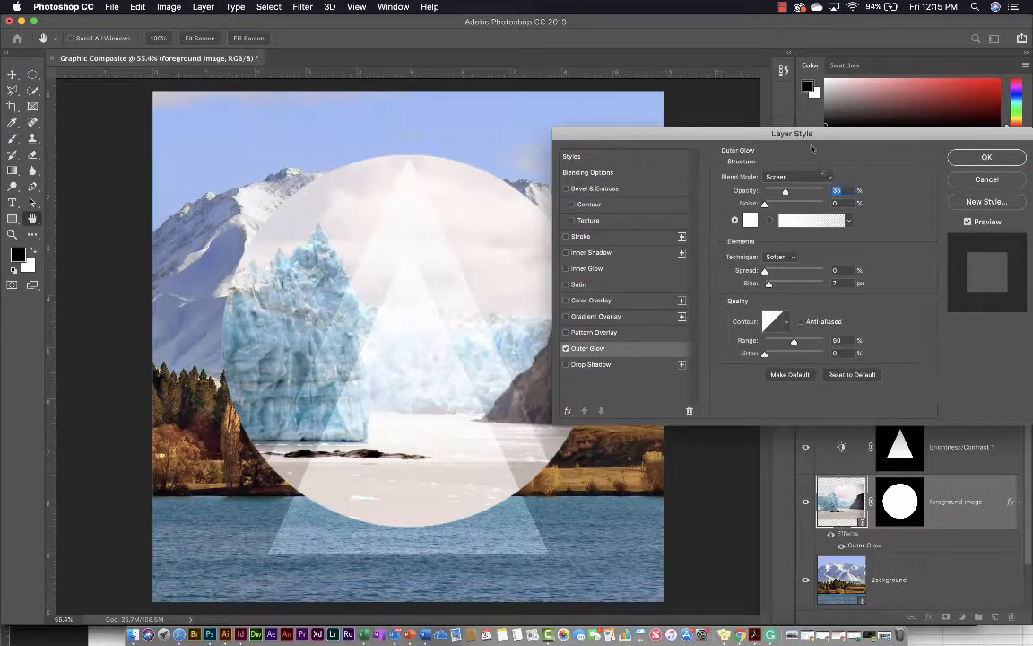
left_click_drag(800, 133, 800, 107)
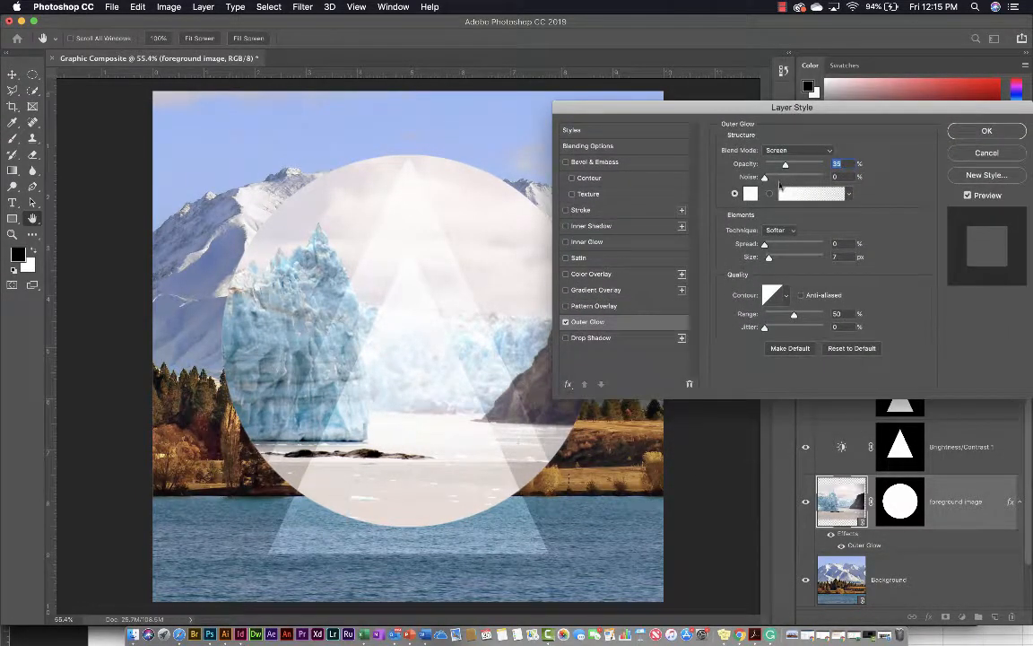
- Configure the circle's outer glow with Screen blending, 77% opacity, 18% noise, 21% spread and 191 px size
left_click(830, 152)
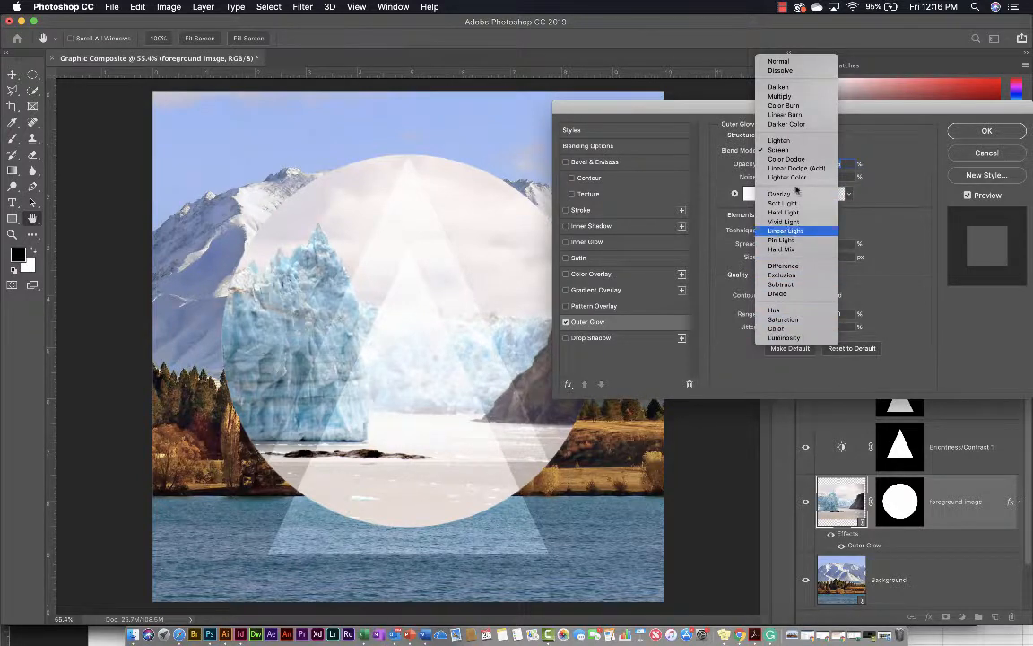
left_click(803, 150)
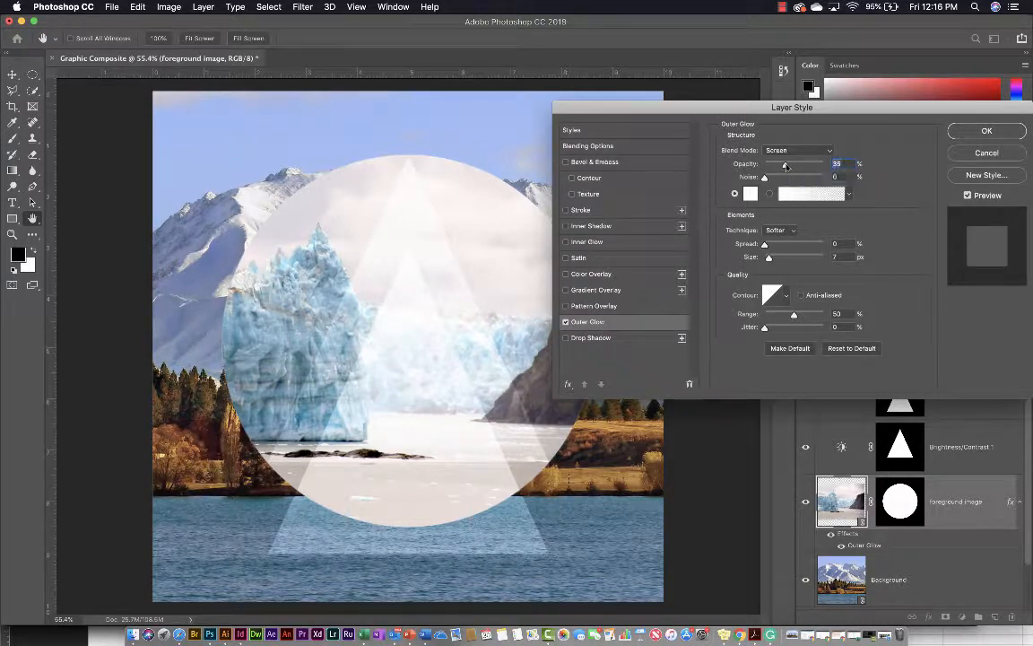
left_click_drag(786, 166, 810, 167)
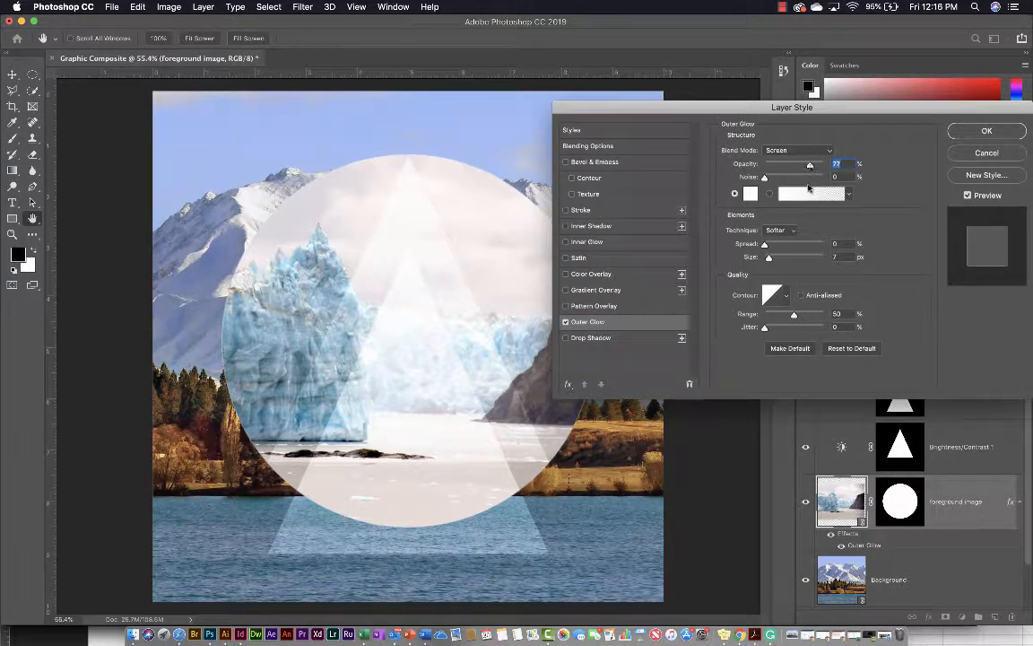
mouse_move(765, 177)
left_mouse_down()
mouse_move(801, 177)
mouse_move(776, 178)
left_mouse_up()
left_click_drag(764, 245, 811, 259)
- Switch the outer glow's technique to Precise and set its spread to 22% and size to 232 px
left_click(790, 231)
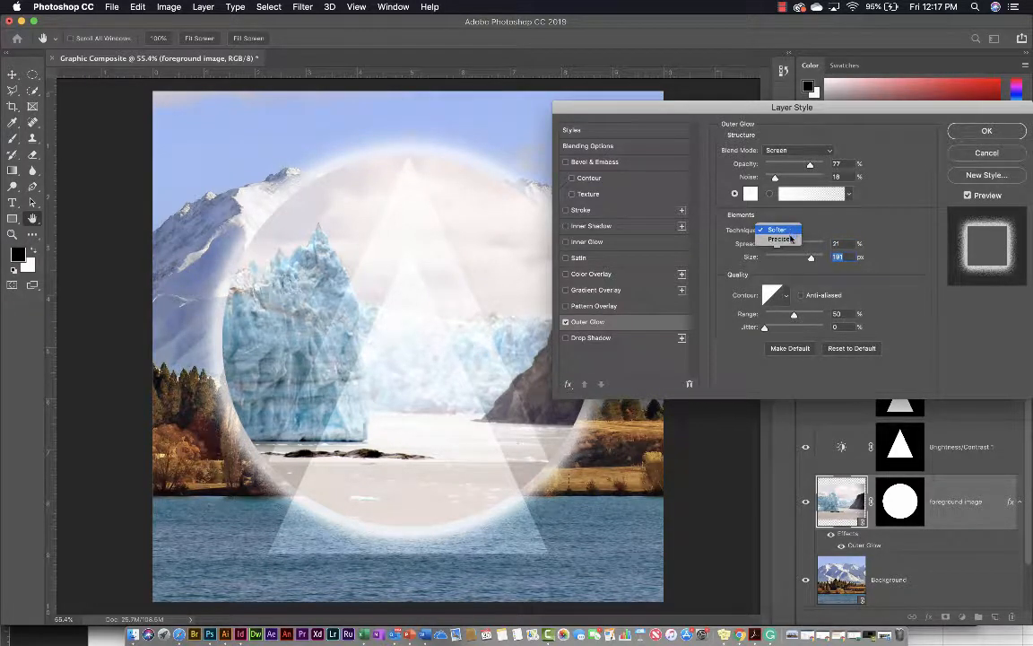
left_click(791, 241)
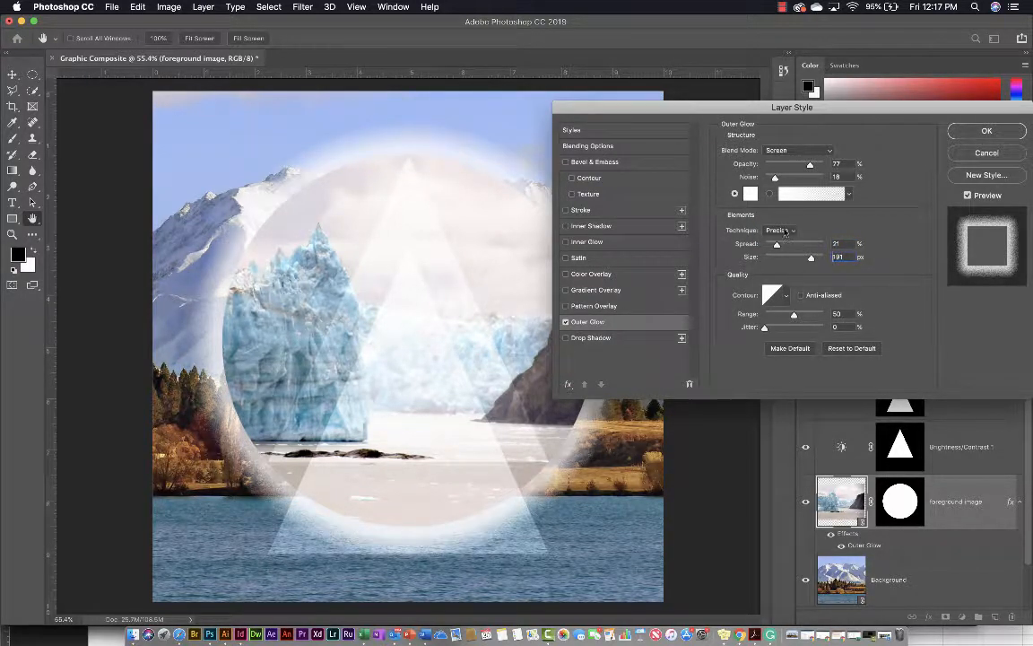
left_click(788, 232)
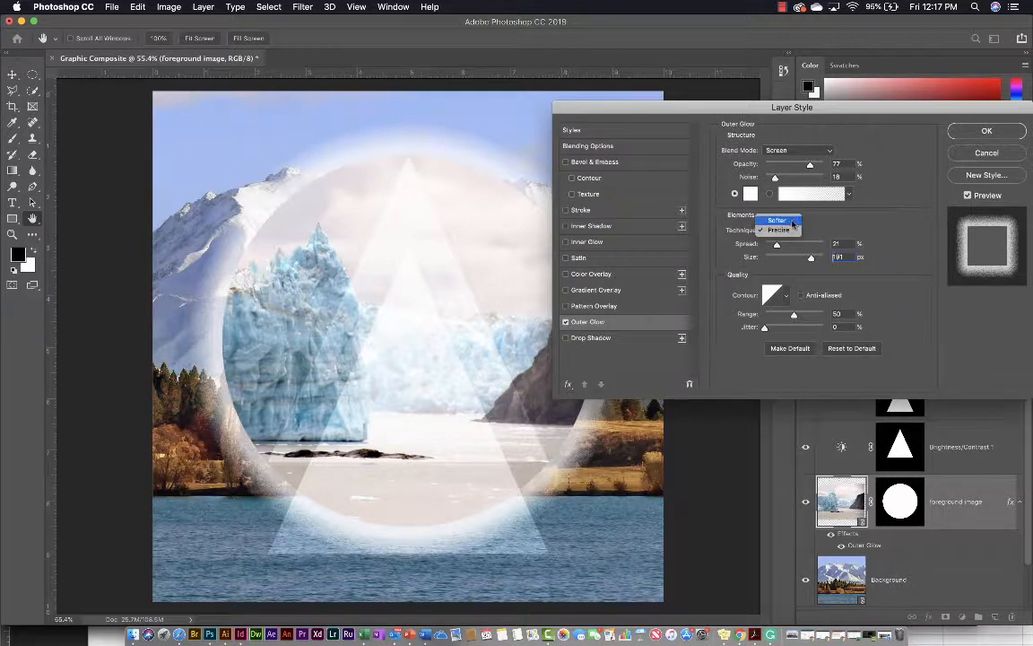
left_click(808, 230)
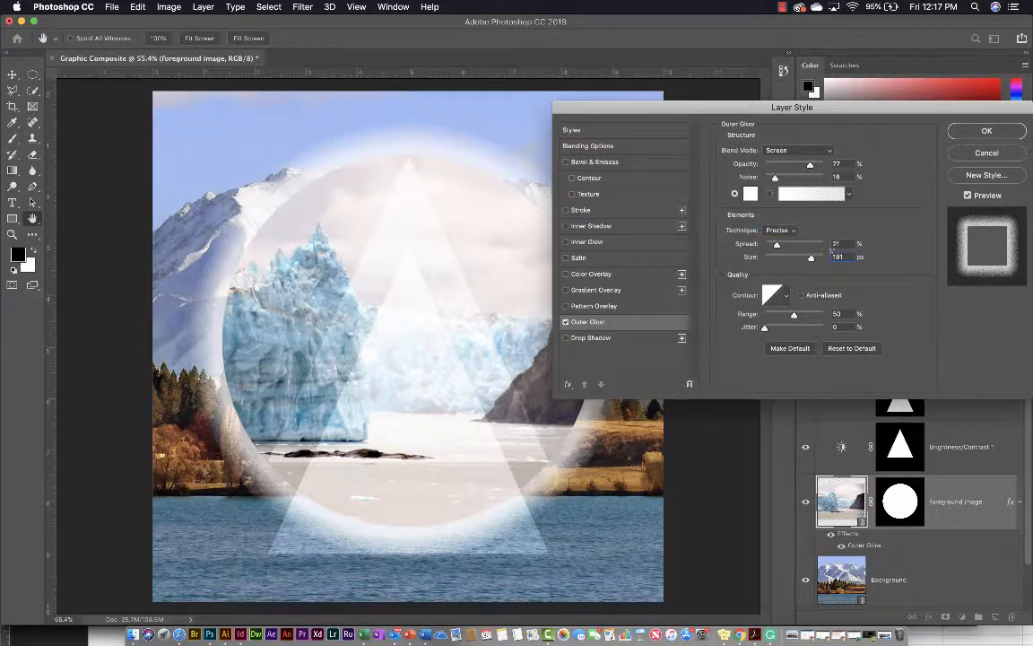
left_click_drag(803, 258, 777, 246)
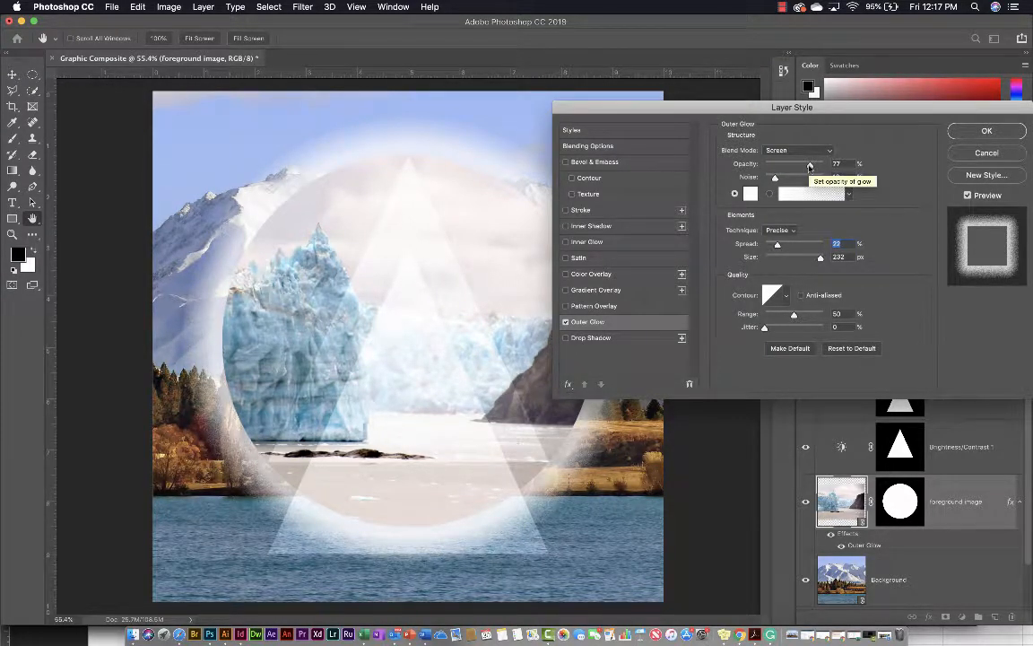
- Reduce the circle's outer glow opacity to 48% and keep its glow colour white
left_click_drag(810, 167, 797, 167)
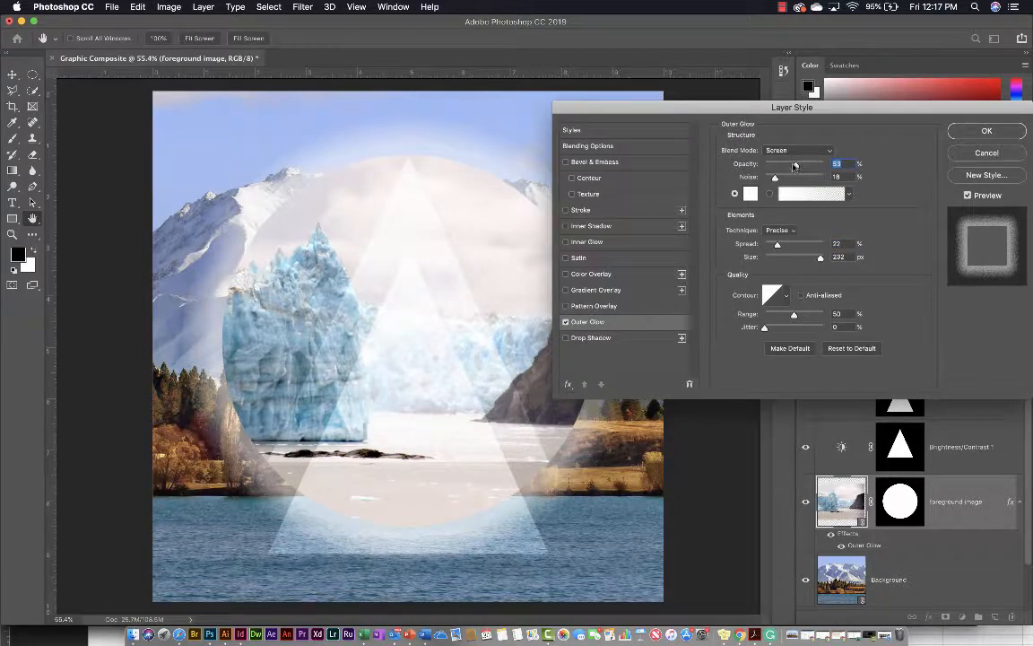
left_click_drag(794, 166, 785, 167)
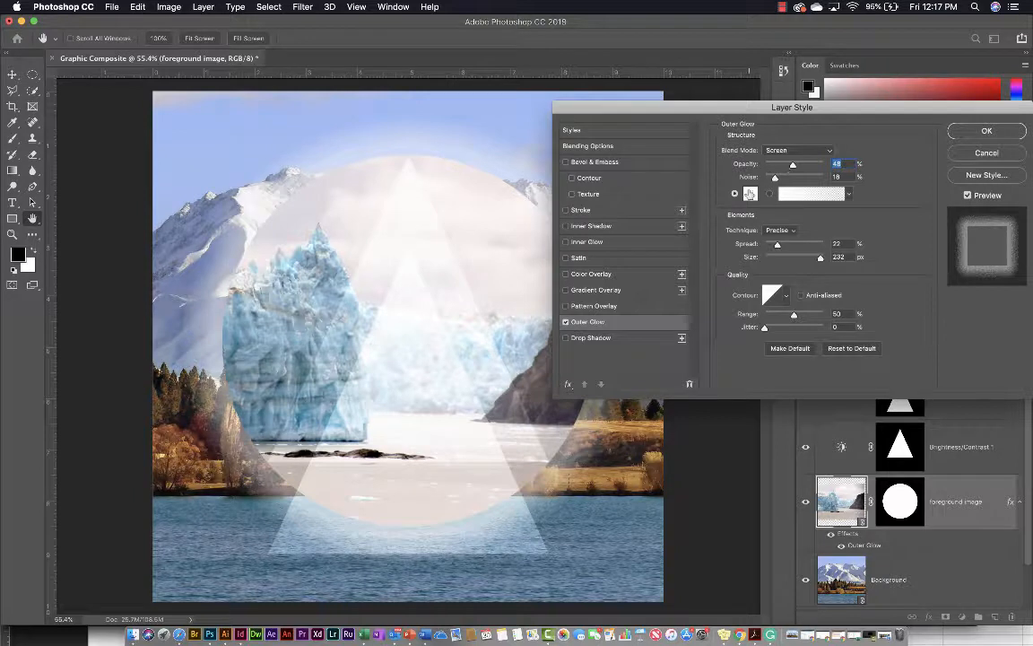
left_click(751, 194)
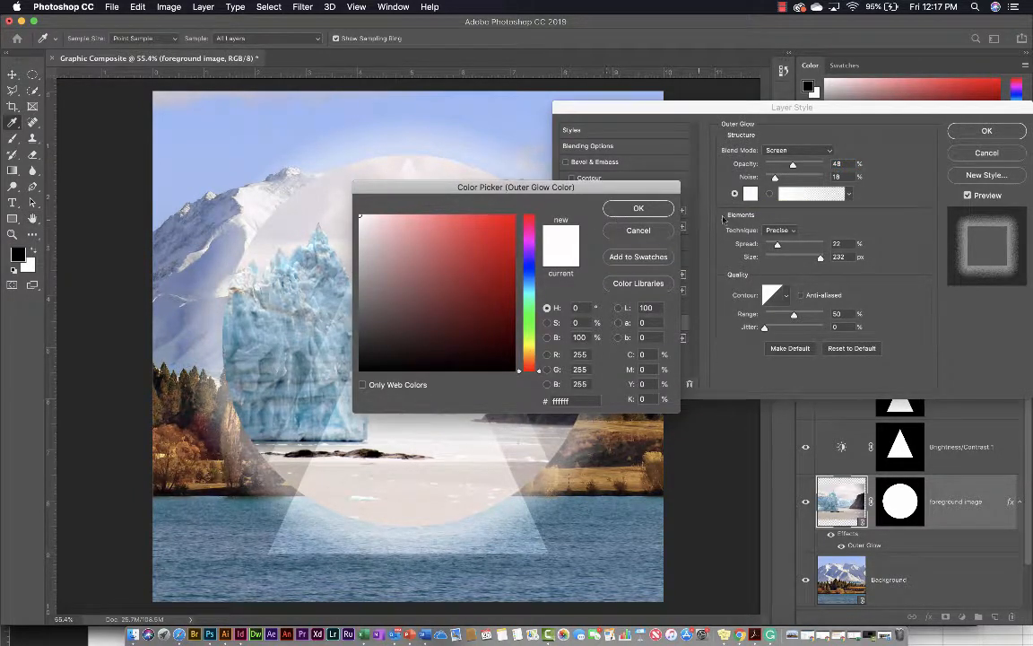
left_click(628, 231)
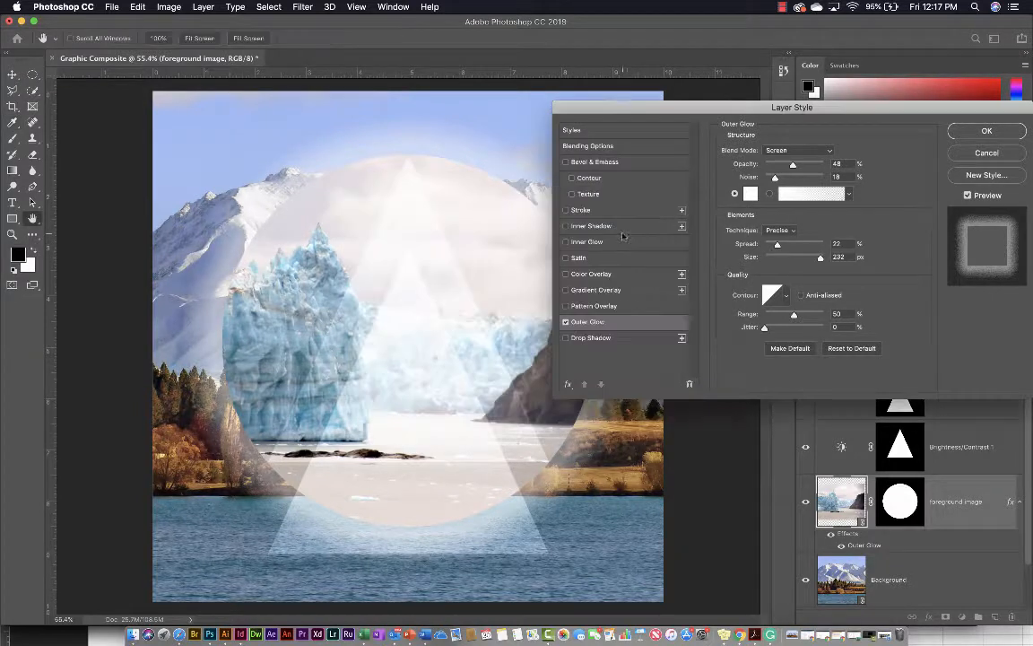
- Try the circle's outer glow in purple c410d4 and in blue 2d69e3, keeping the whole circle in view
left_click(750, 195)
left_click(530, 243)
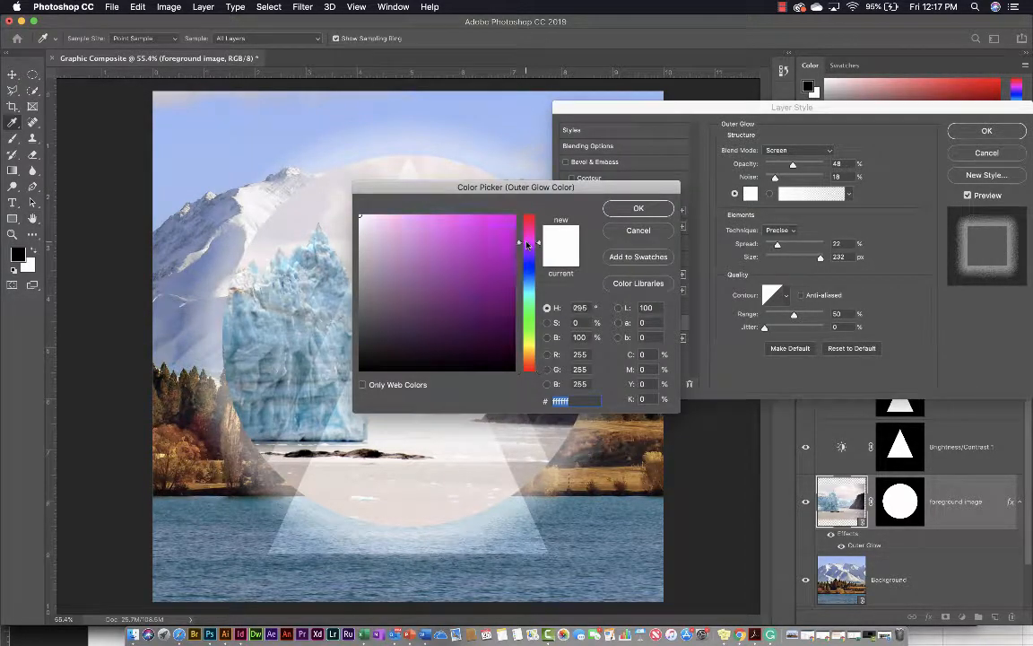
left_click(504, 240)
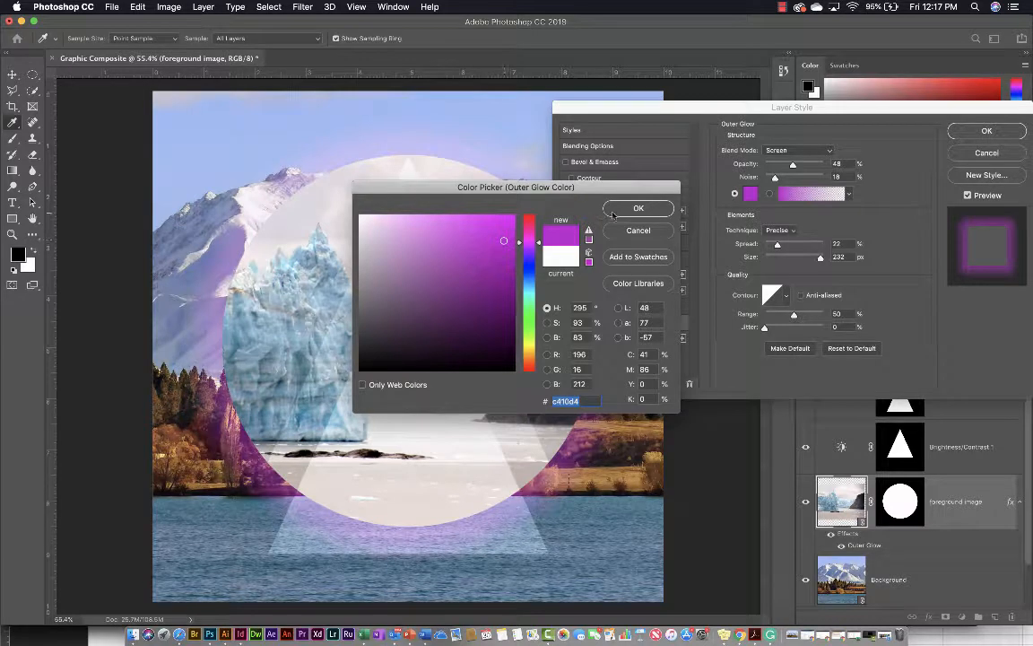
left_click(614, 211)
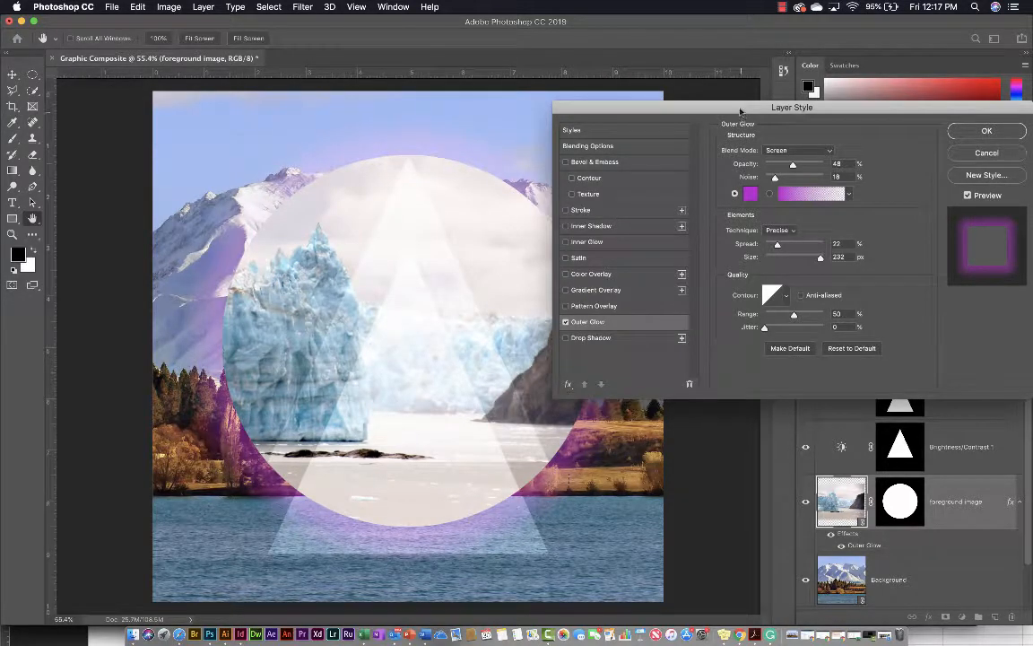
left_click_drag(741, 110, 794, 94)
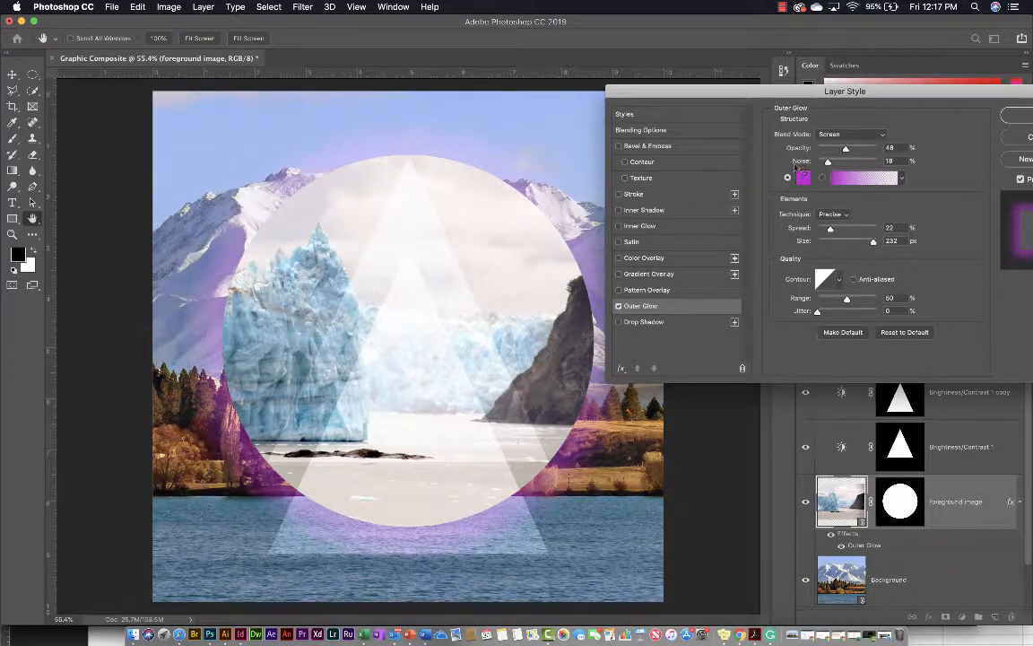
left_click(803, 178)
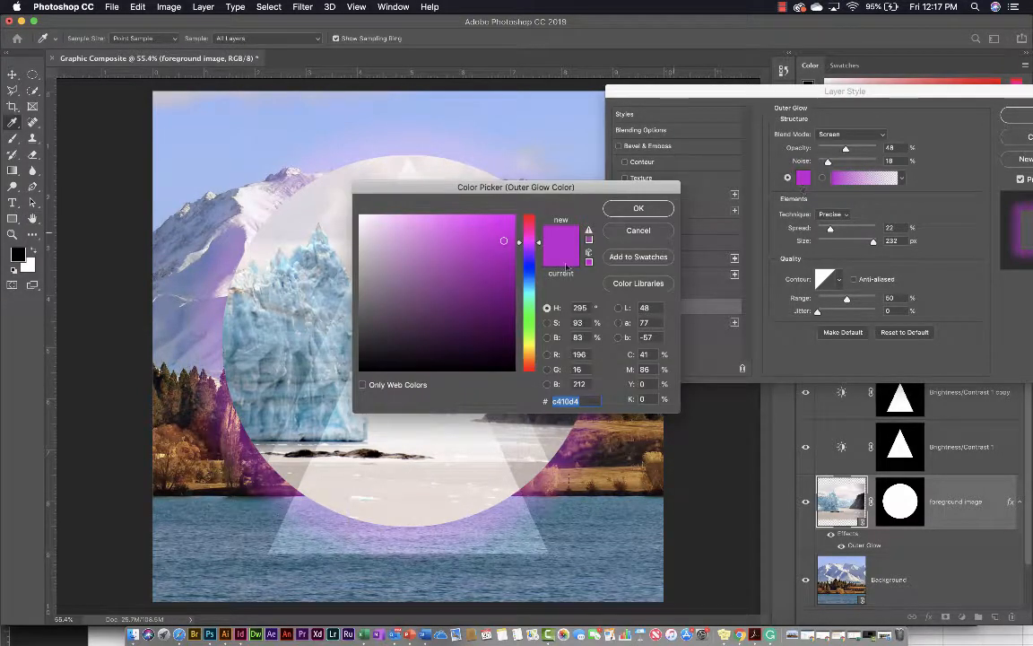
left_click(528, 274)
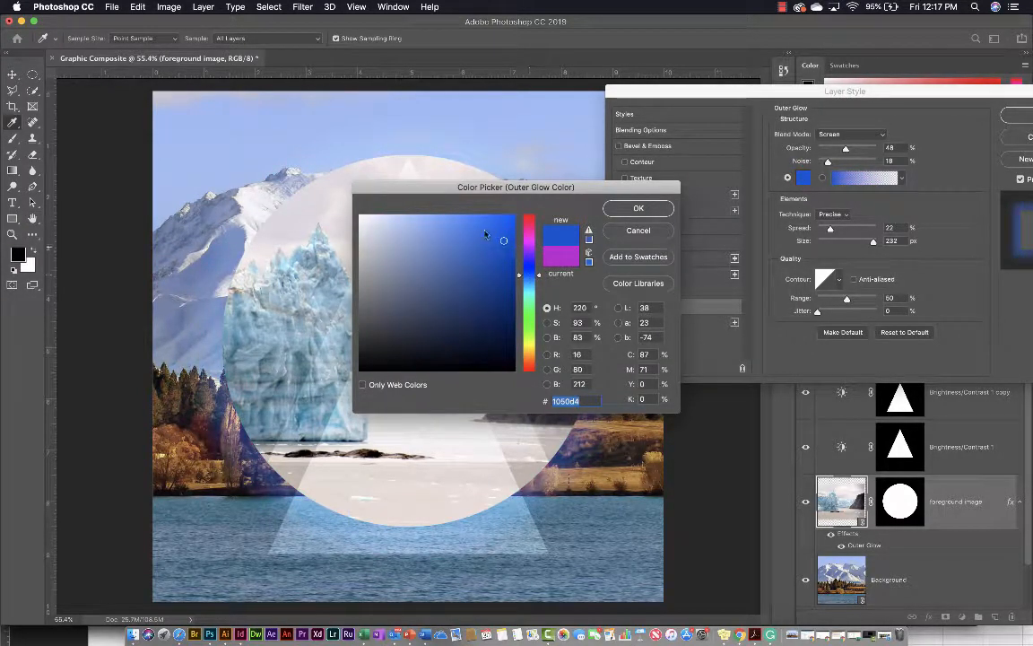
key("Return")
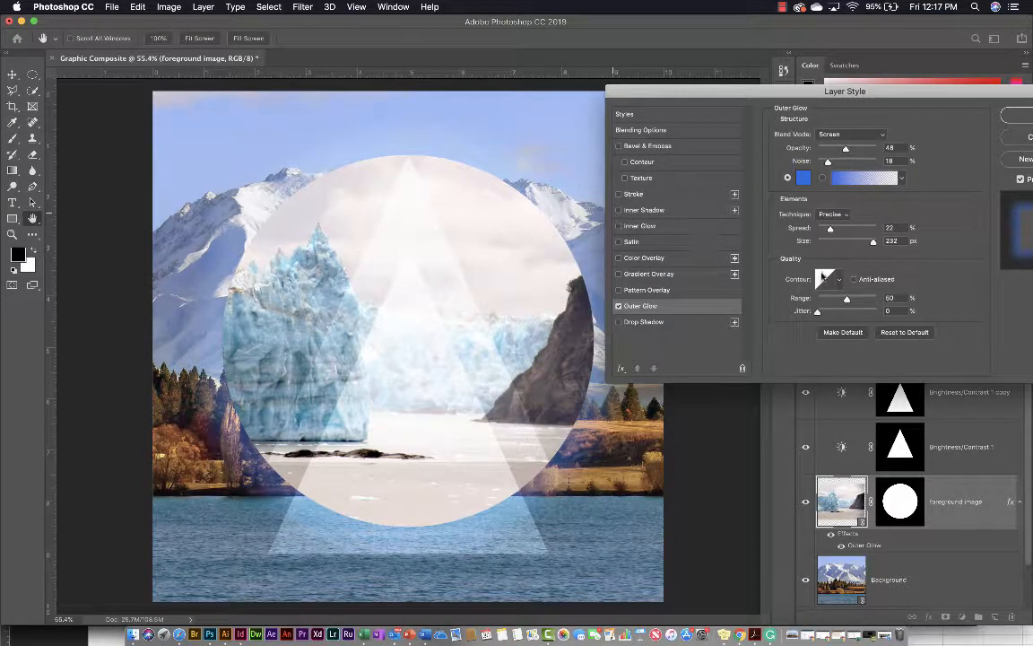
- Set the circle's outer glow colour to violet 940ccd and its spread to 49%, and apply the layer style
left_click(803, 178)
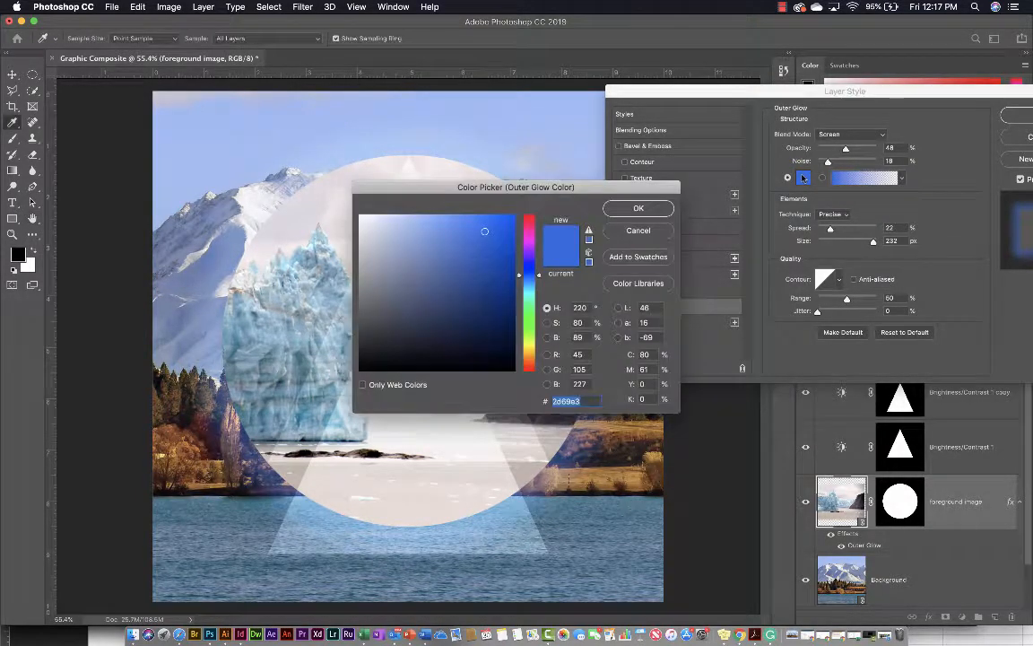
left_click(529, 240)
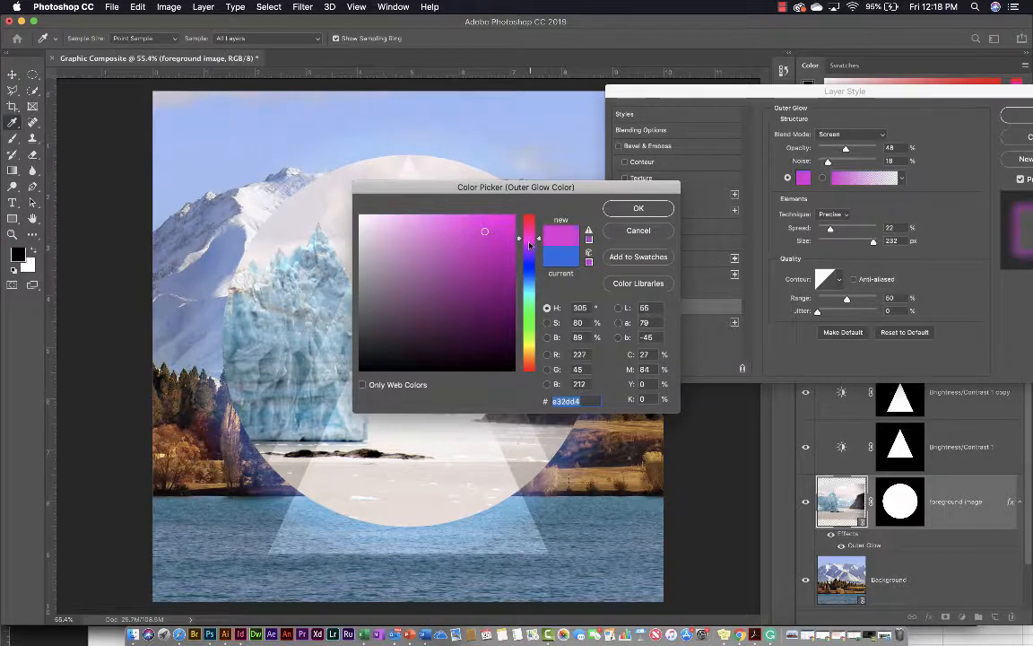
left_click_drag(483, 233, 482, 244)
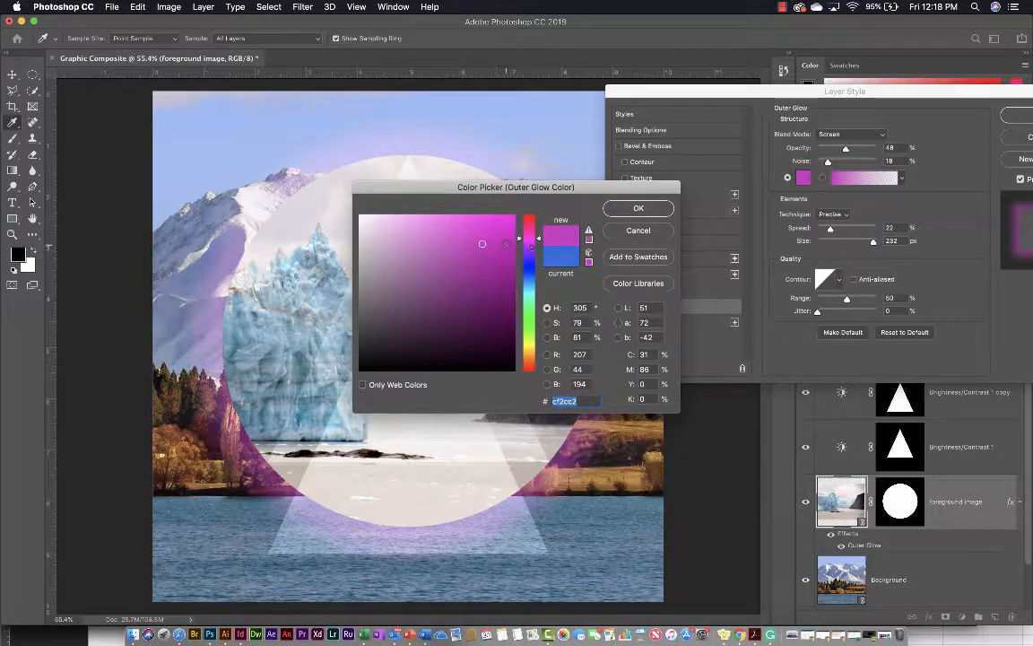
left_click(506, 245)
left_click(529, 247)
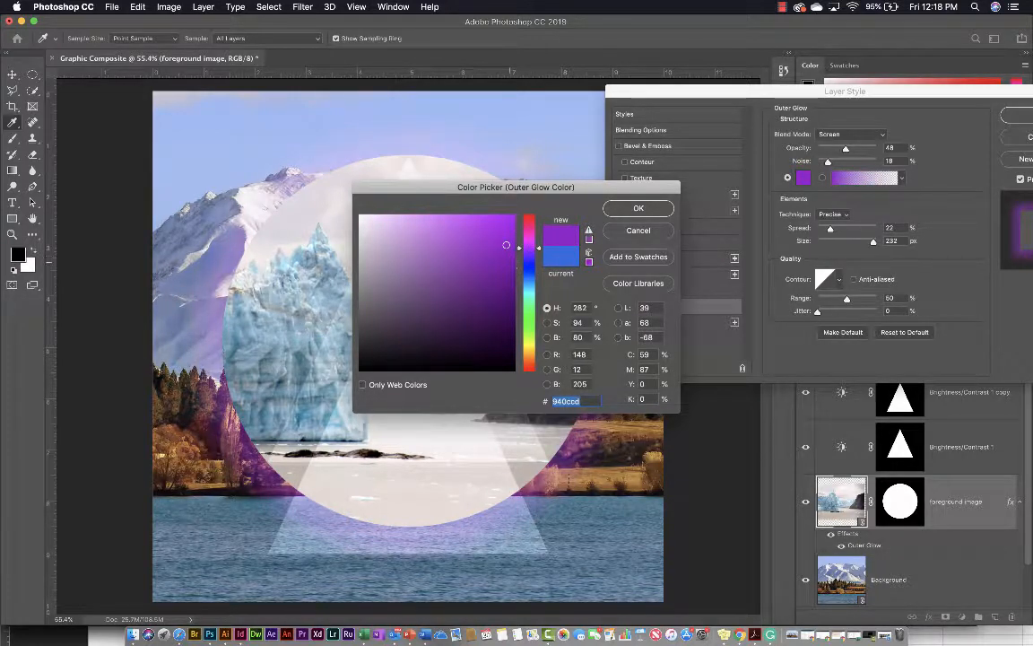
left_click(628, 213)
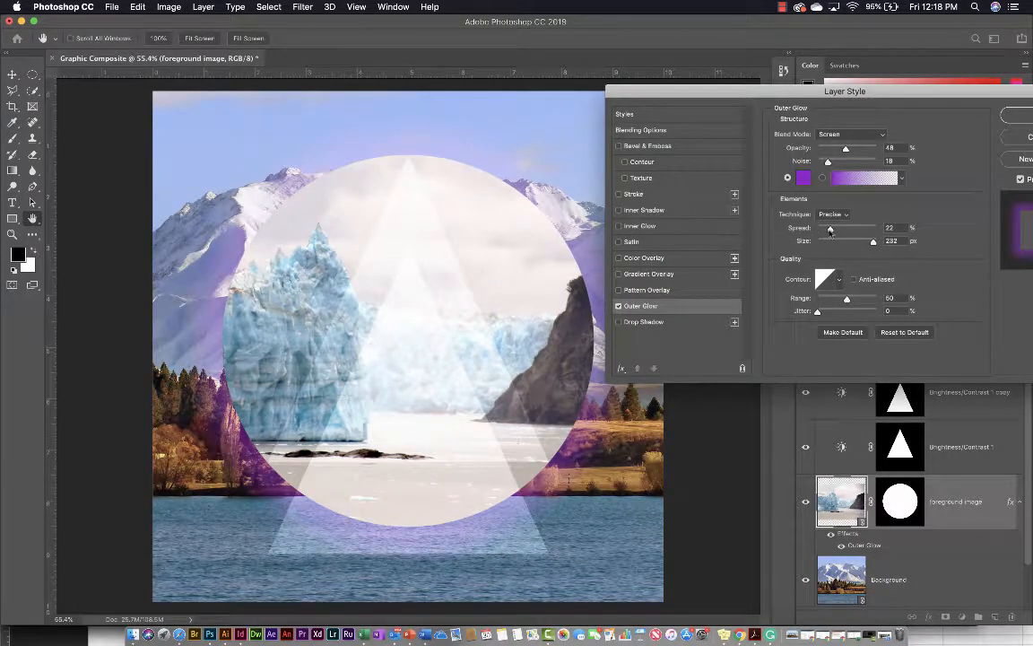
left_click_drag(831, 229, 849, 230)
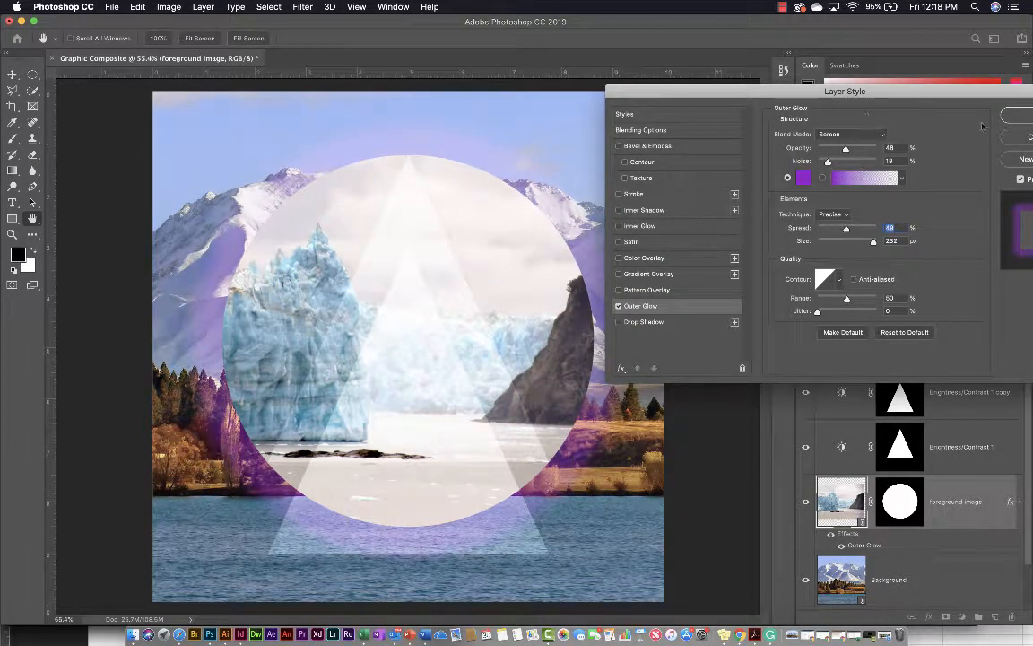
key("Return")
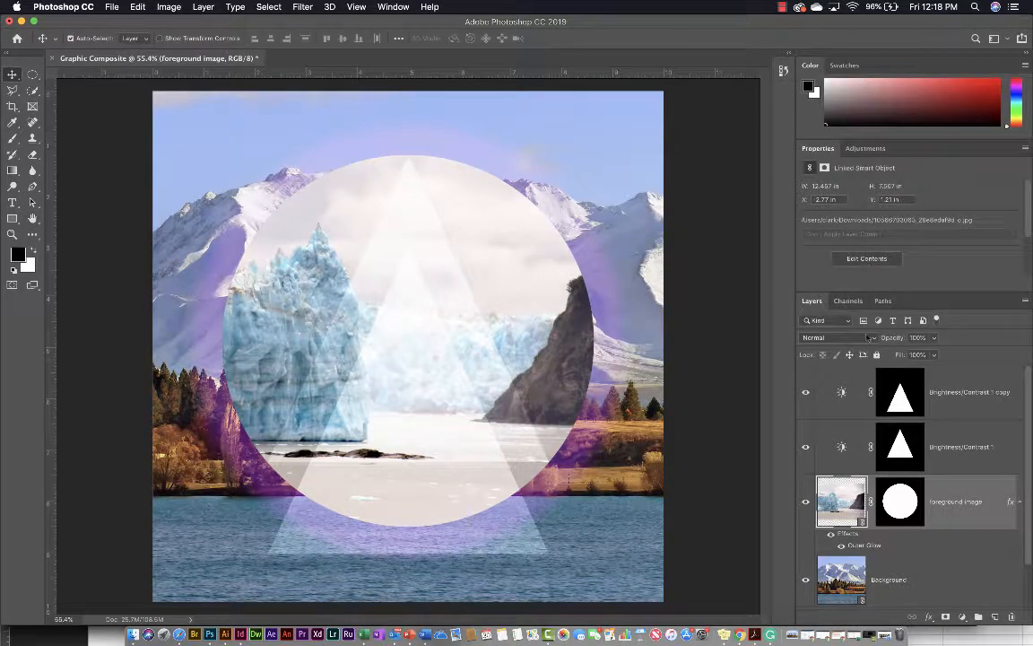
- Add an Outer Glow in turquoise 0cb9cd to the Brightness/Contrast 1 triangle layer
left_click(947, 444)
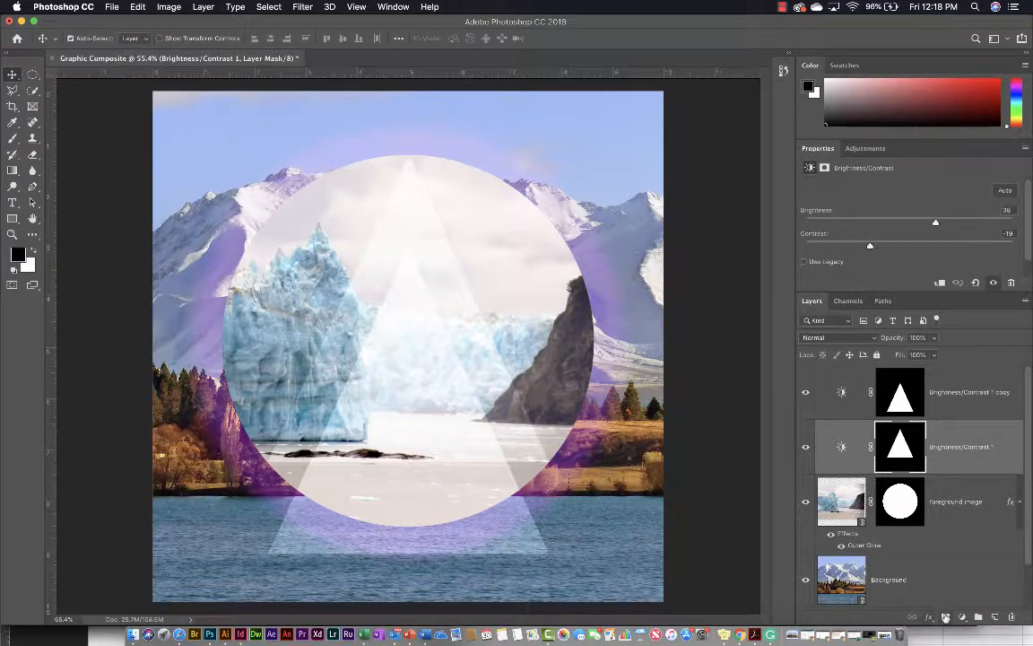
left_click(930, 617)
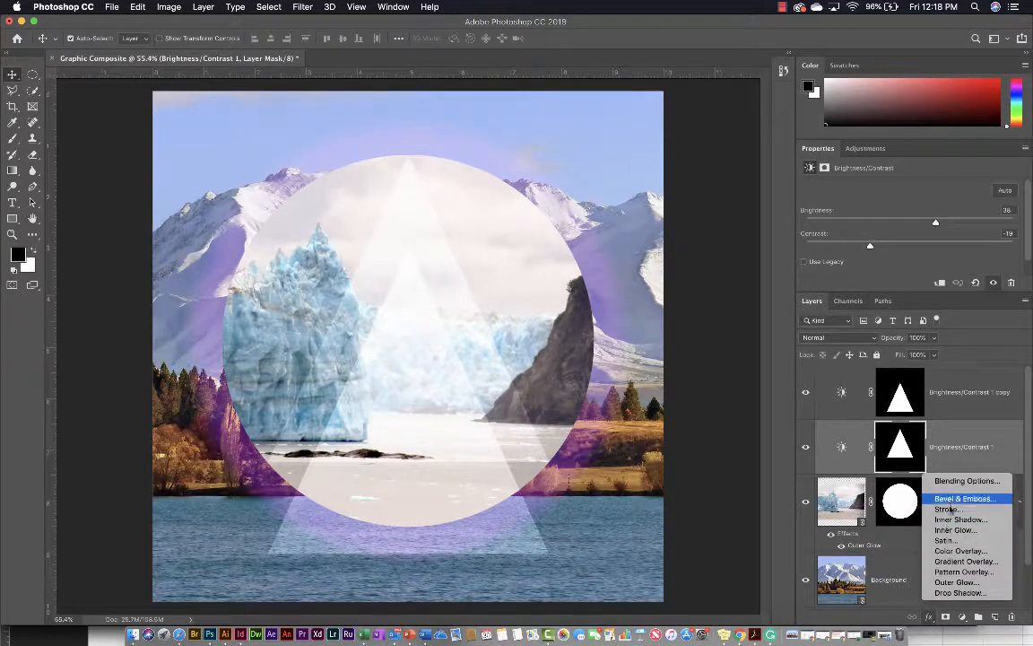
left_click(956, 582)
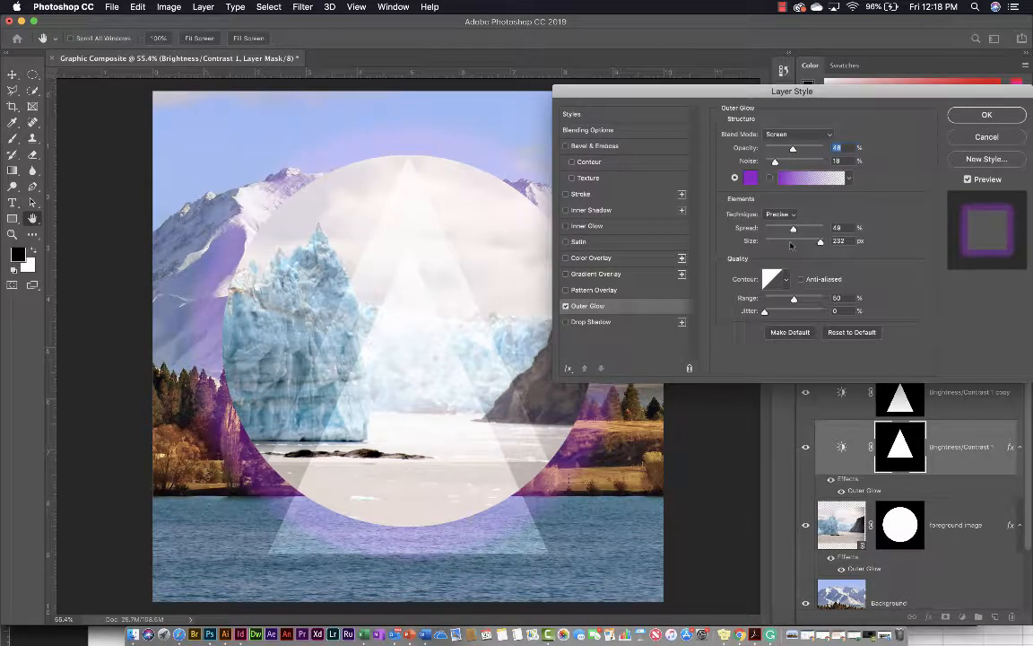
left_click(751, 177)
left_click(537, 289)
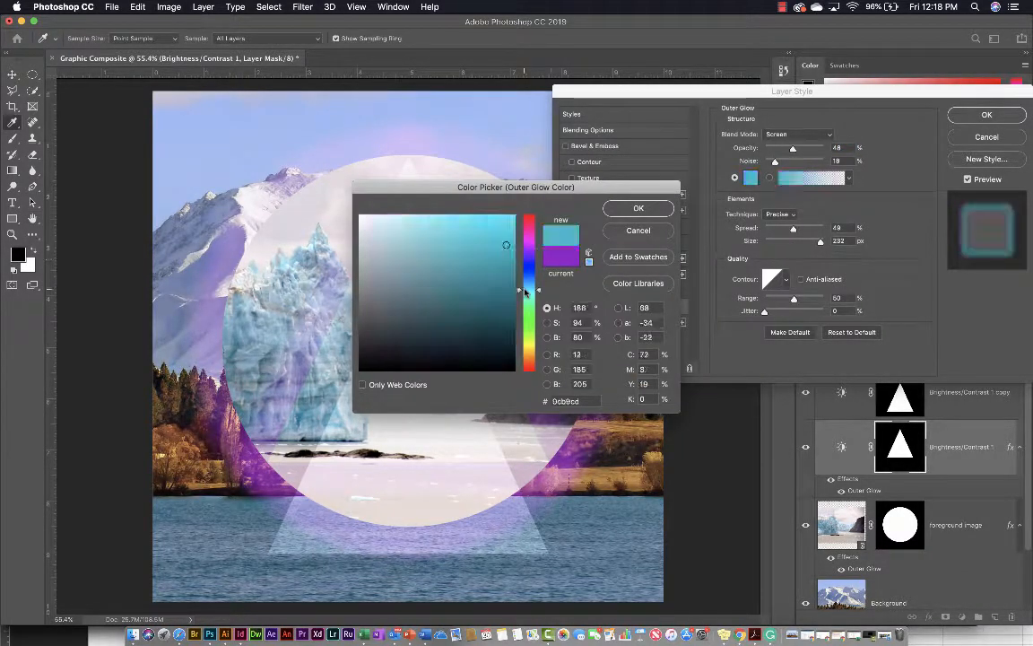
left_click(637, 207)
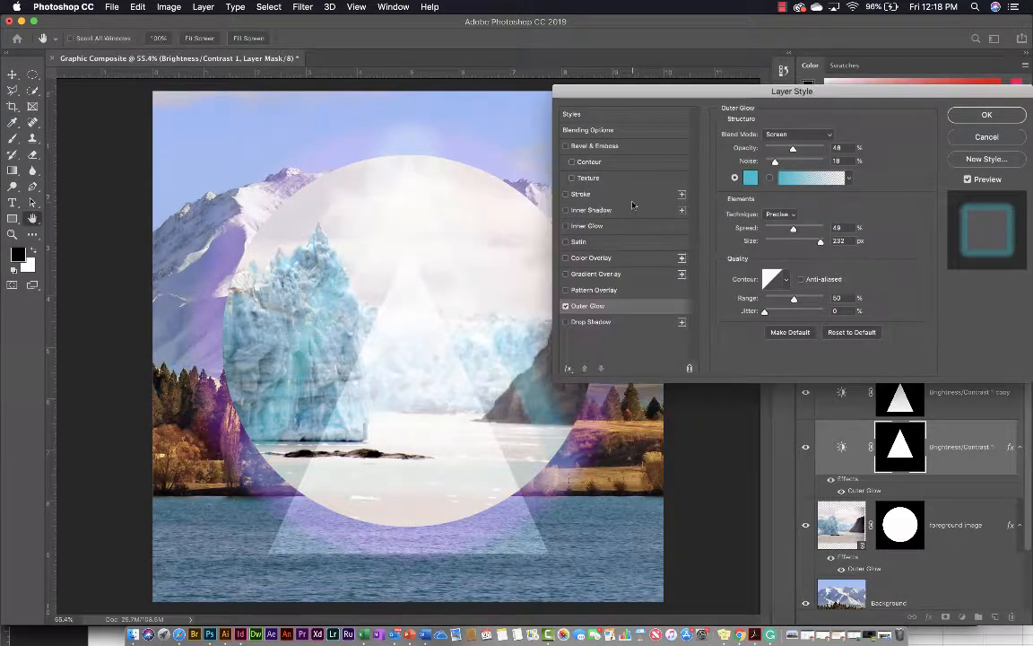
- Try darker turquoise, bright cyan and green for the triangle's outer glow, and settle on purple
left_click(751, 177)
left_click_drag(483, 282, 477, 292)
mouse_move(481, 239)
left_mouse_down()
mouse_move(473, 223)
mouse_move(455, 224)
mouse_move(451, 281)
left_mouse_up()
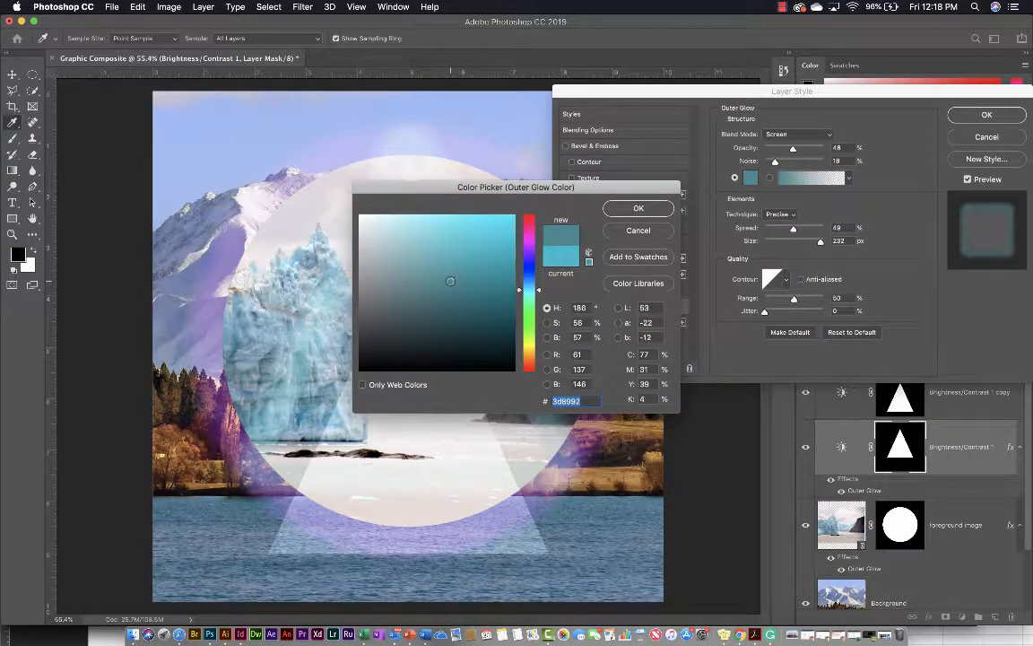
left_click_drag(482, 228, 506, 232)
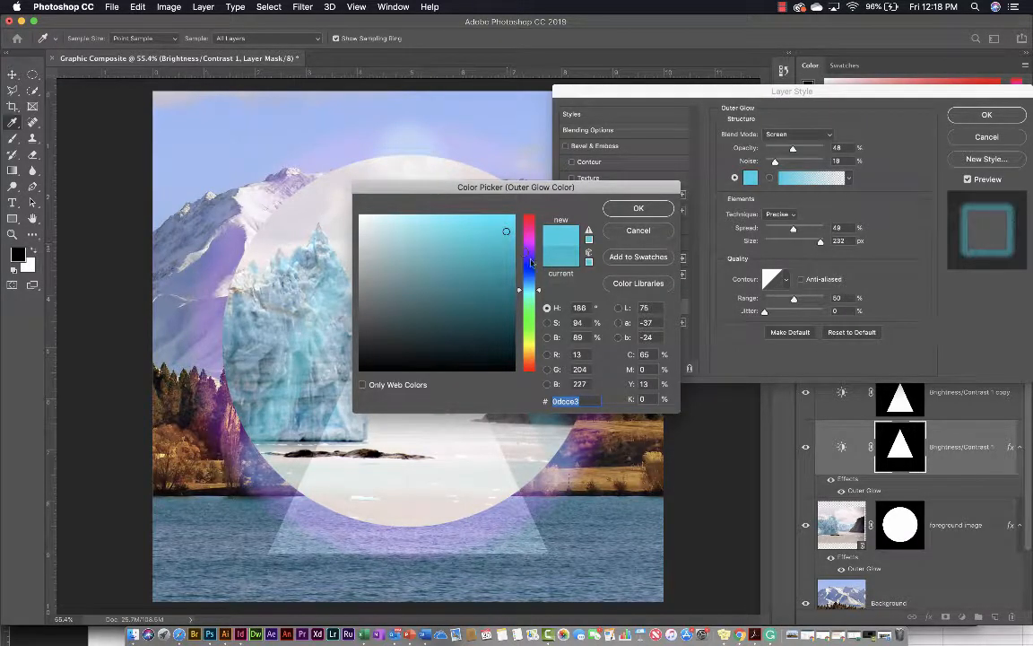
left_click(530, 314)
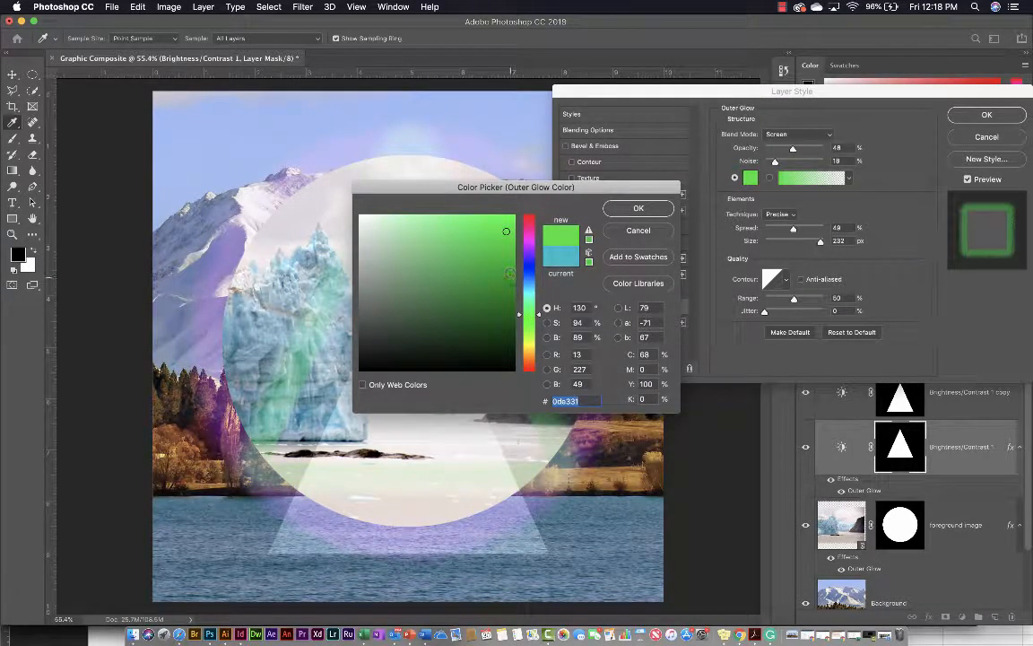
left_click(528, 244)
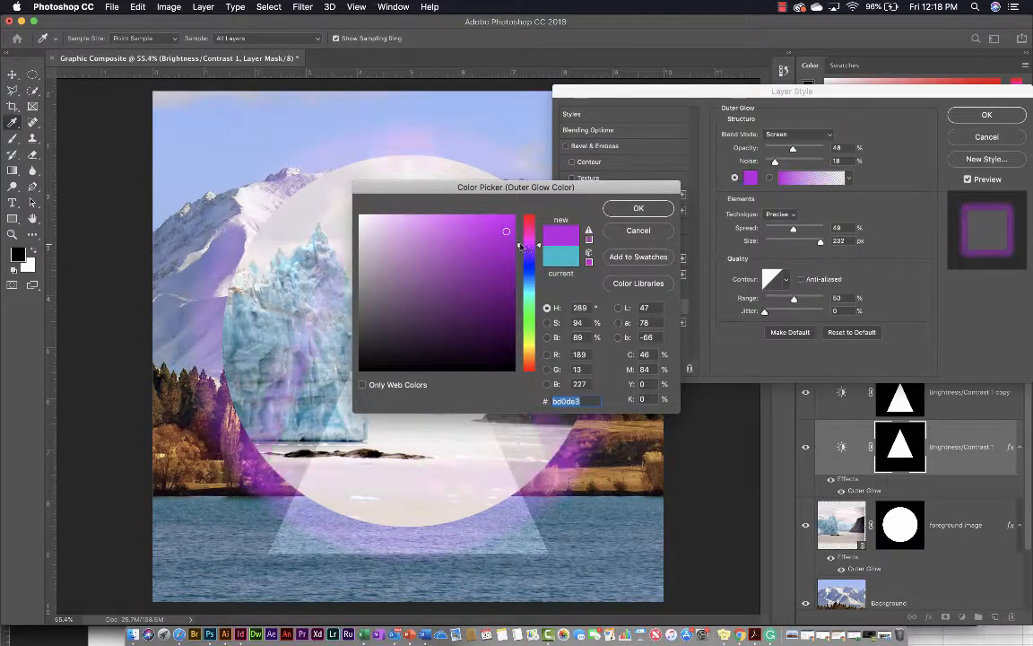
left_click(492, 251)
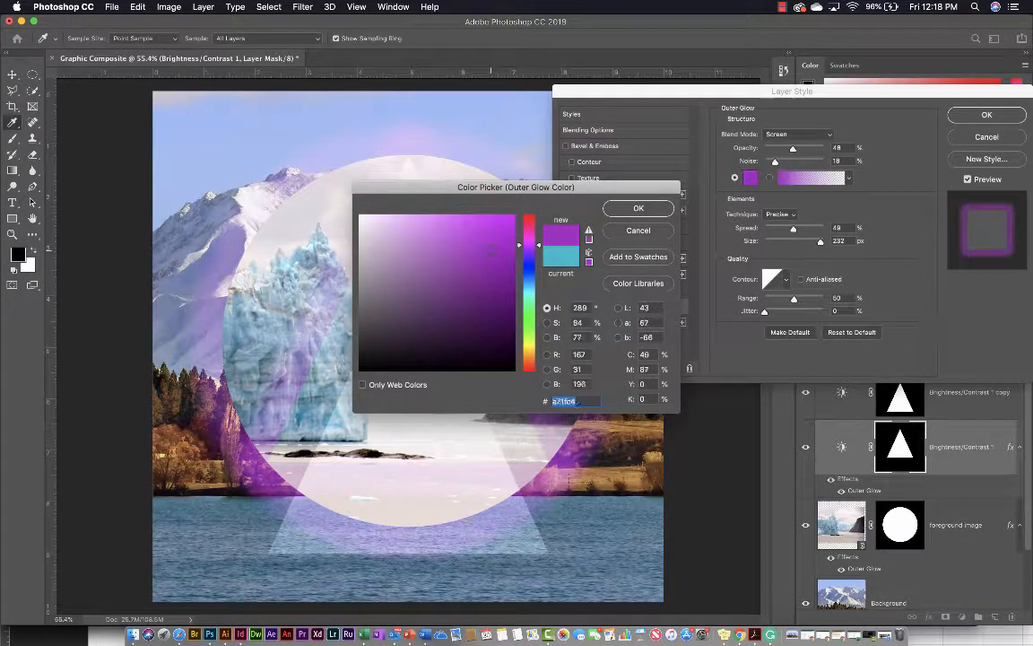
key("Return")
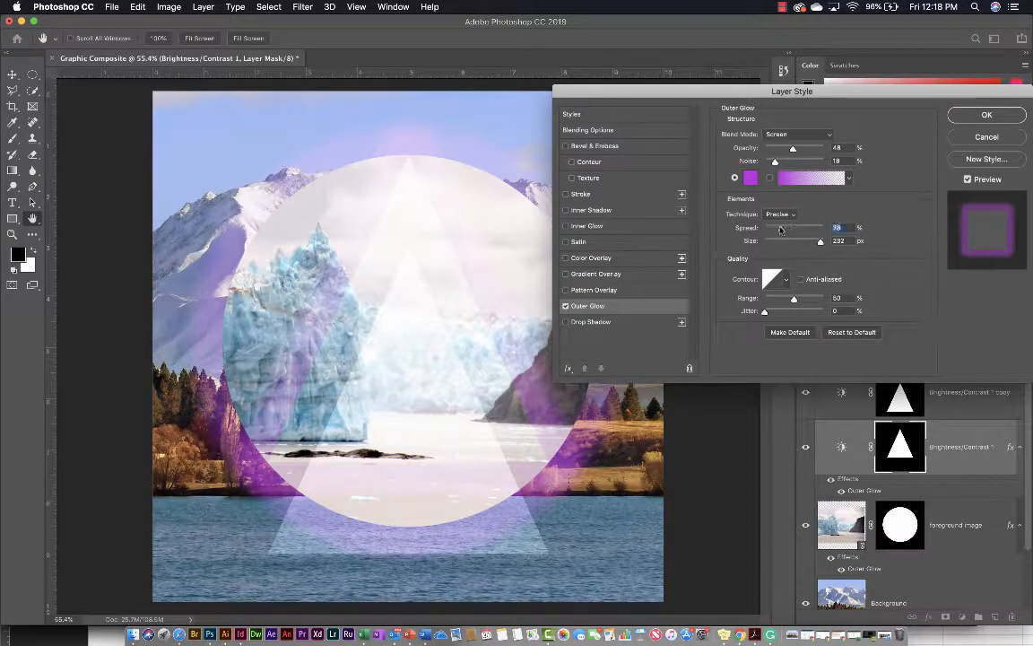
- Set the triangle's outer glow to 22% spread, 191 px size and Multiply blending, after trying Darken
mouse_move(793, 227)
left_mouse_down()
mouse_move(781, 230)
mouse_move(798, 244)
mouse_move(794, 229)
left_mouse_up()
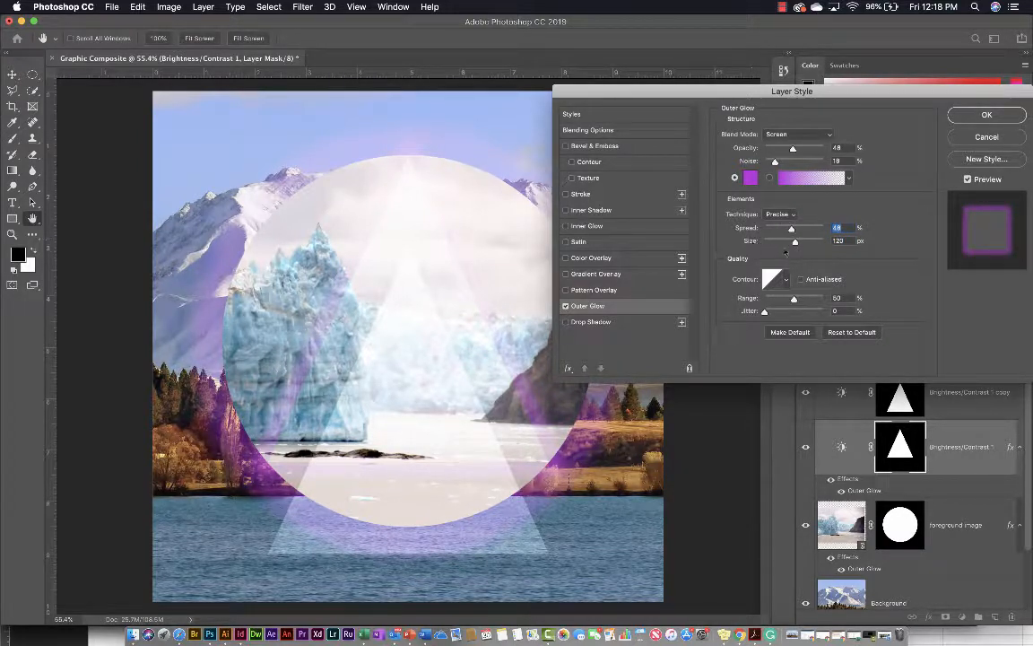
left_click_drag(793, 230, 811, 243)
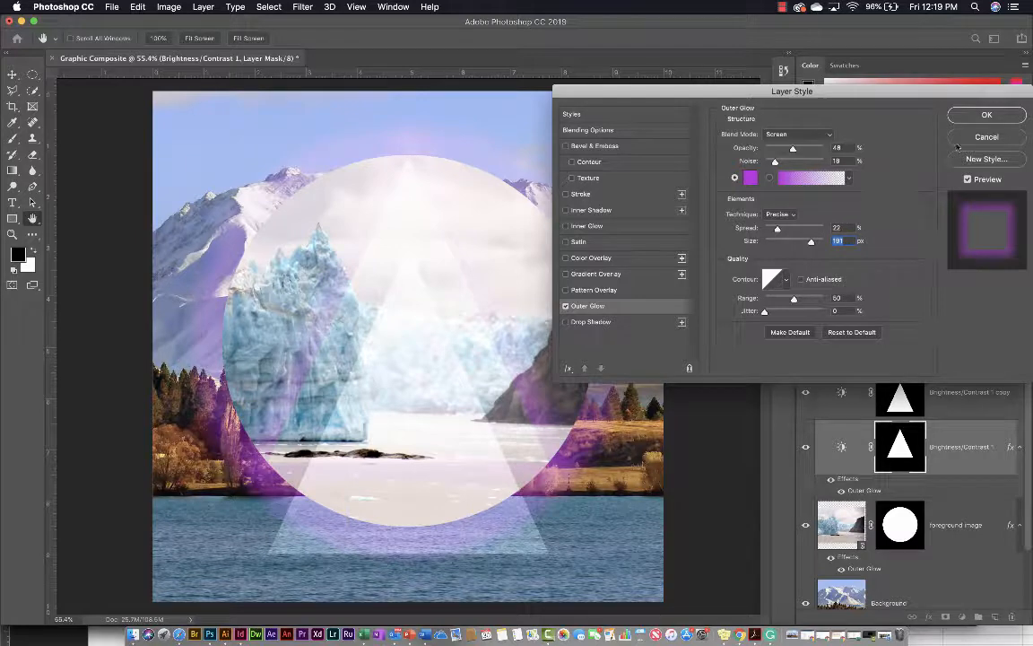
left_click(817, 134)
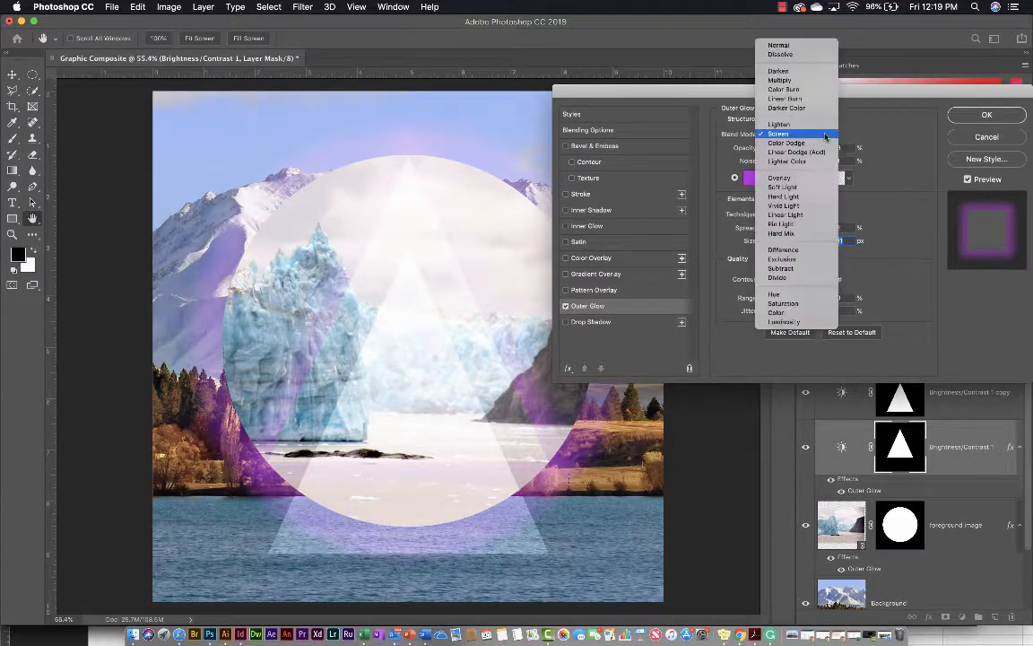
left_click(811, 71)
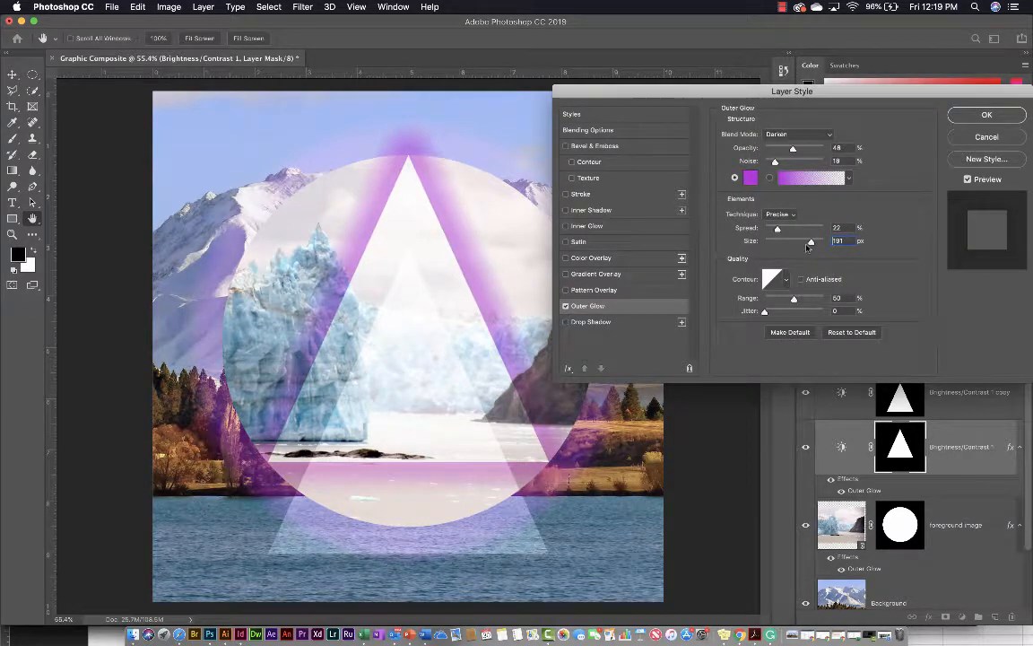
left_click(821, 135)
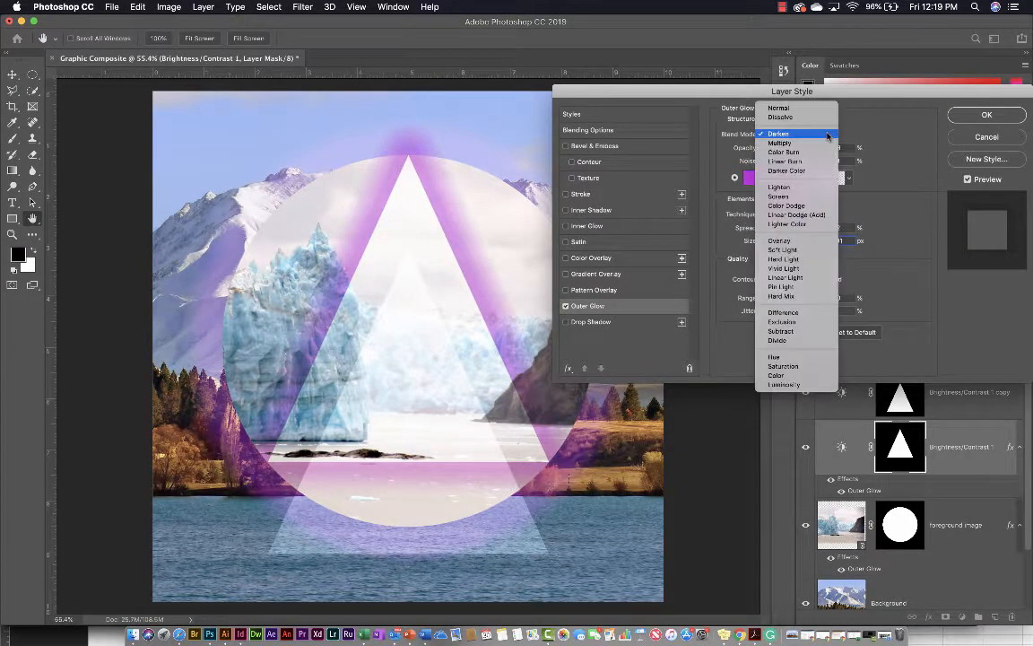
left_click(826, 144)
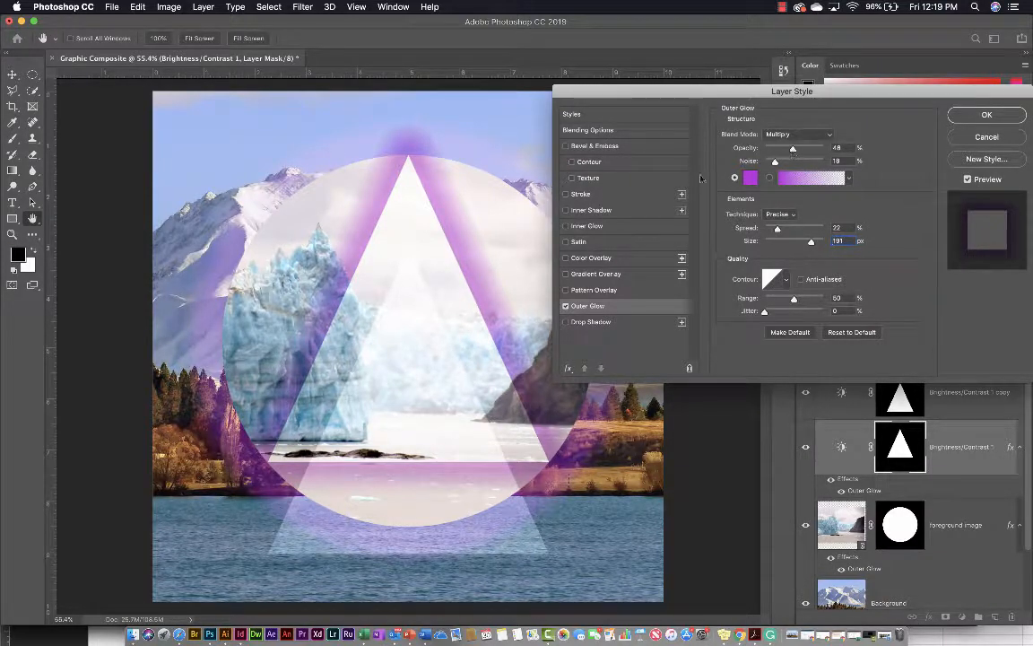
- Set the Brightness/Contrast 1 triangle's outer glow to blue 255ee0 at 11% opacity and apply the layer style
left_click(785, 149)
left_click_drag(785, 149, 771, 149)
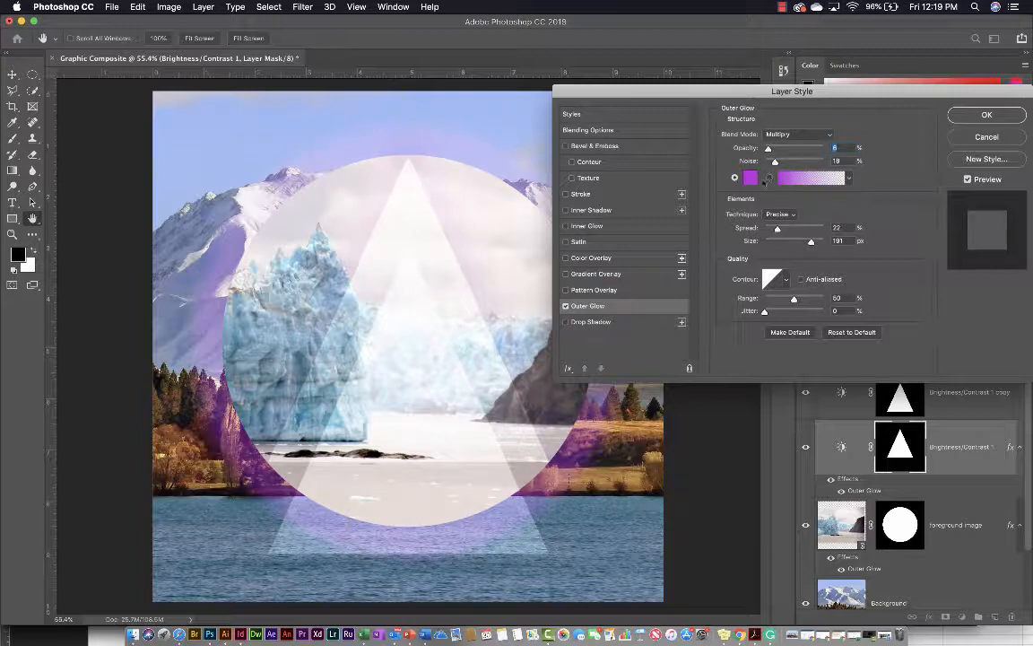
left_click(751, 177)
left_click(519, 275)
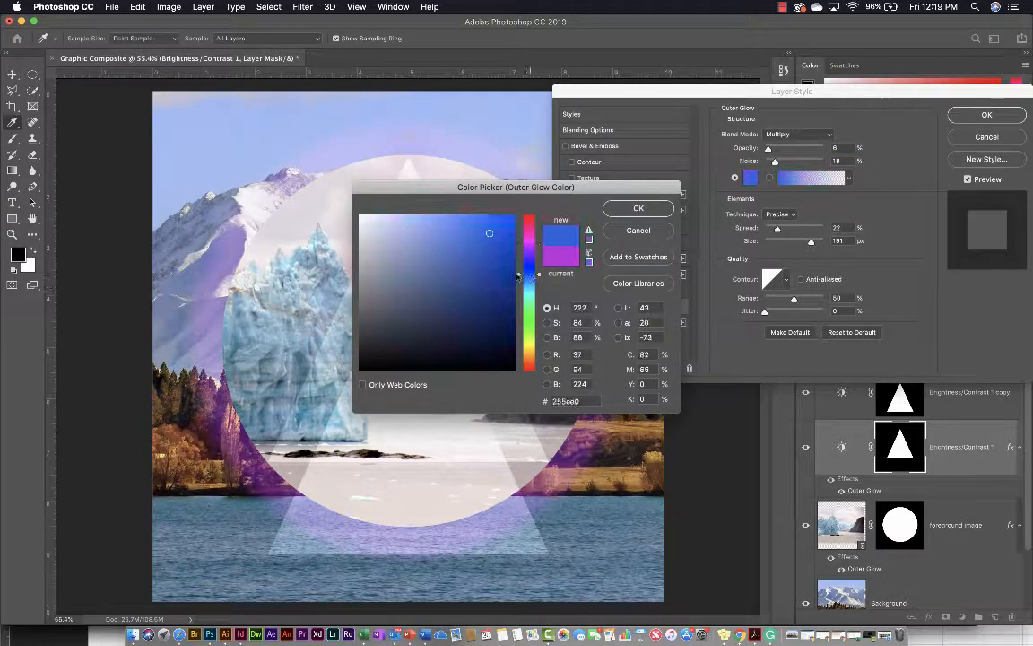
left_click(636, 209)
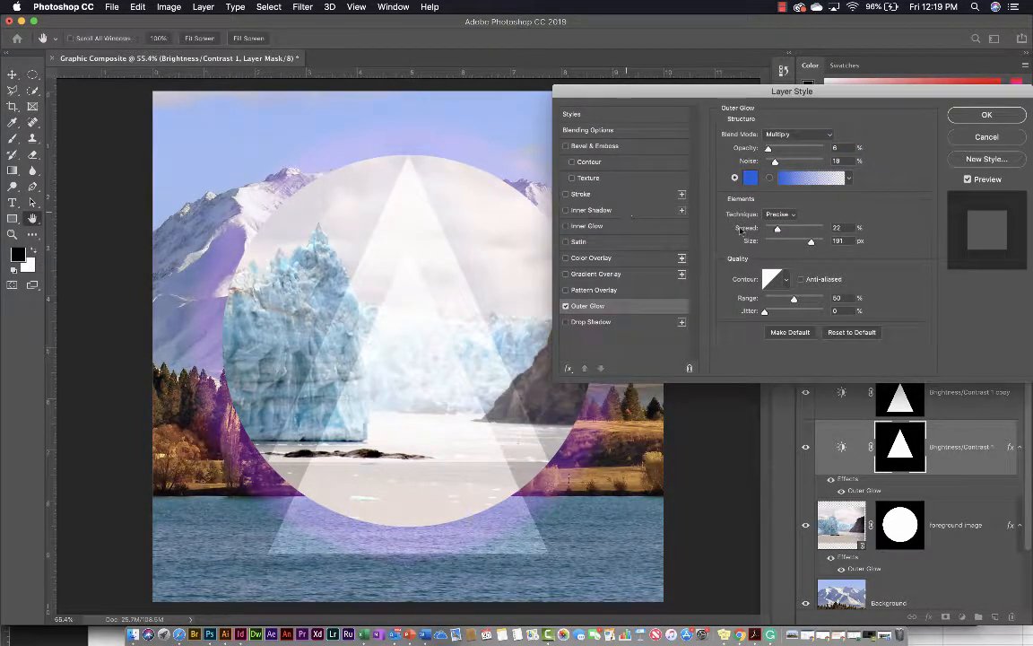
left_click(752, 178)
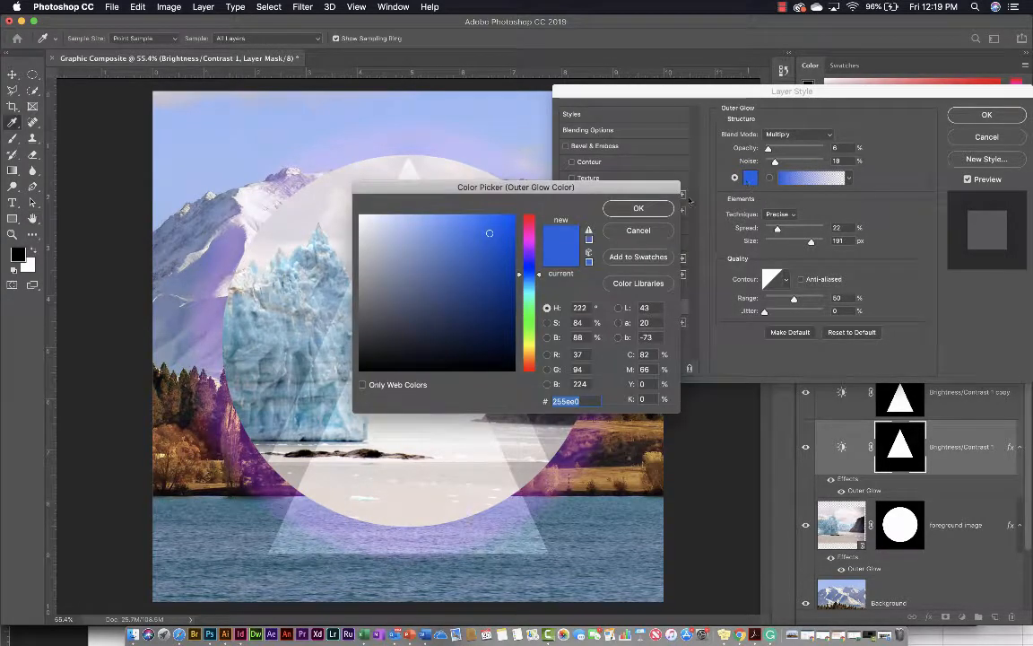
key("Return")
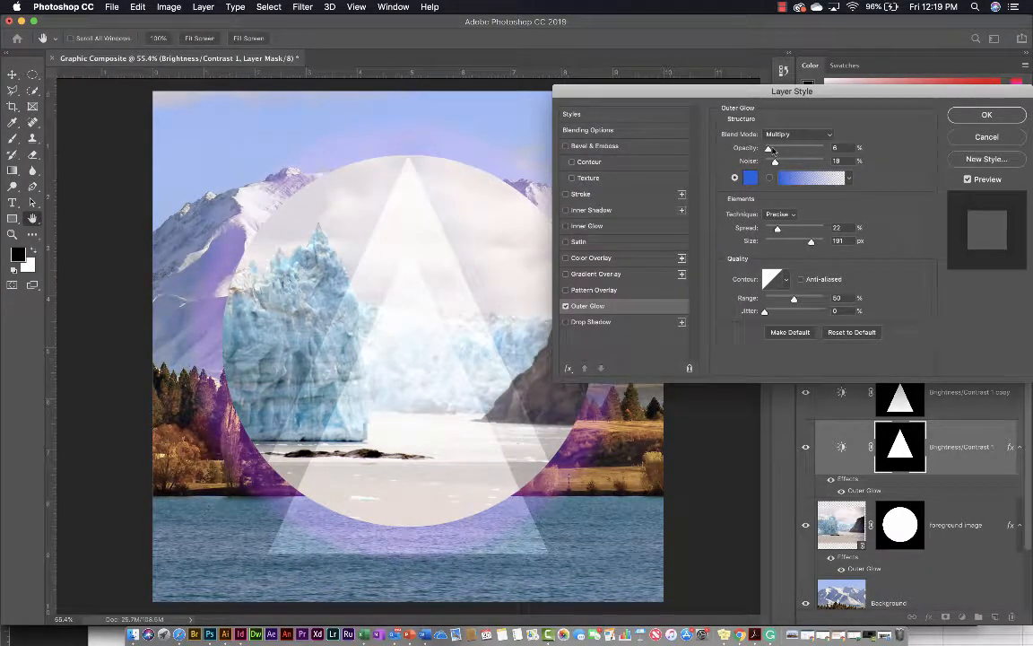
left_click_drag(768, 149, 773, 151)
left_click(979, 115)
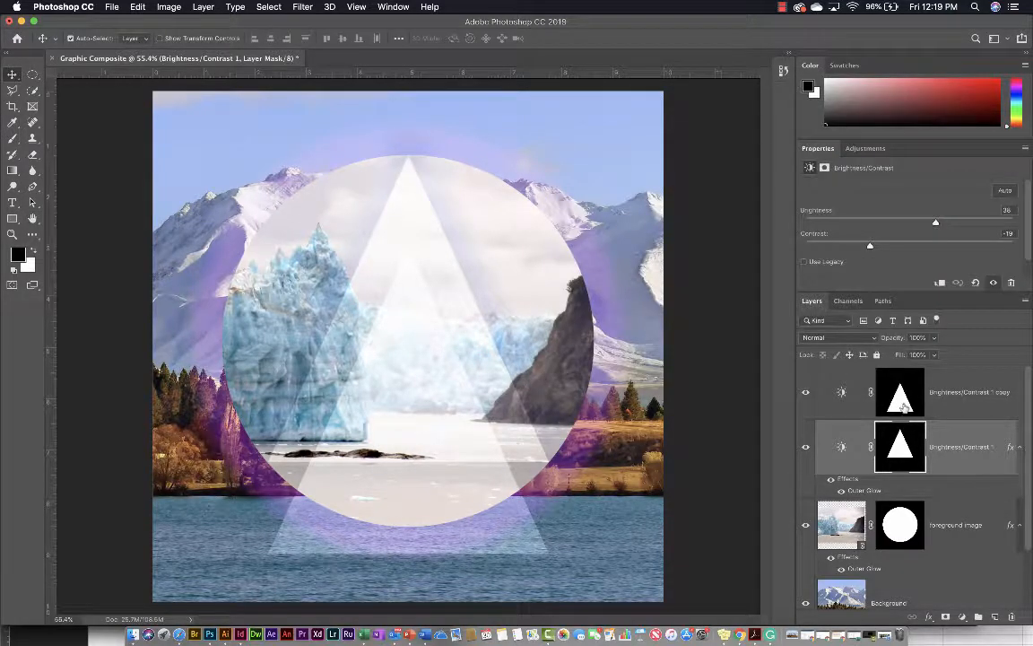
- Add an Outer Glow to the Brightness/Contrast 1 copy triangle, keeping the blue colour, Multiply blending and 11% opacity
left_click(945, 410)
left_click(929, 617)
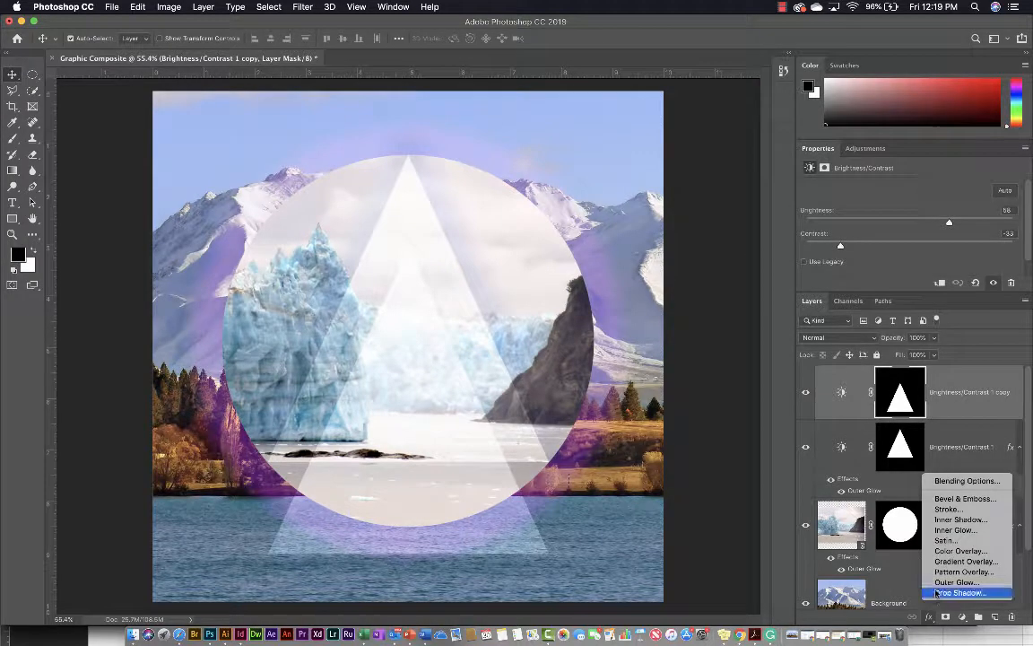
left_click(937, 585)
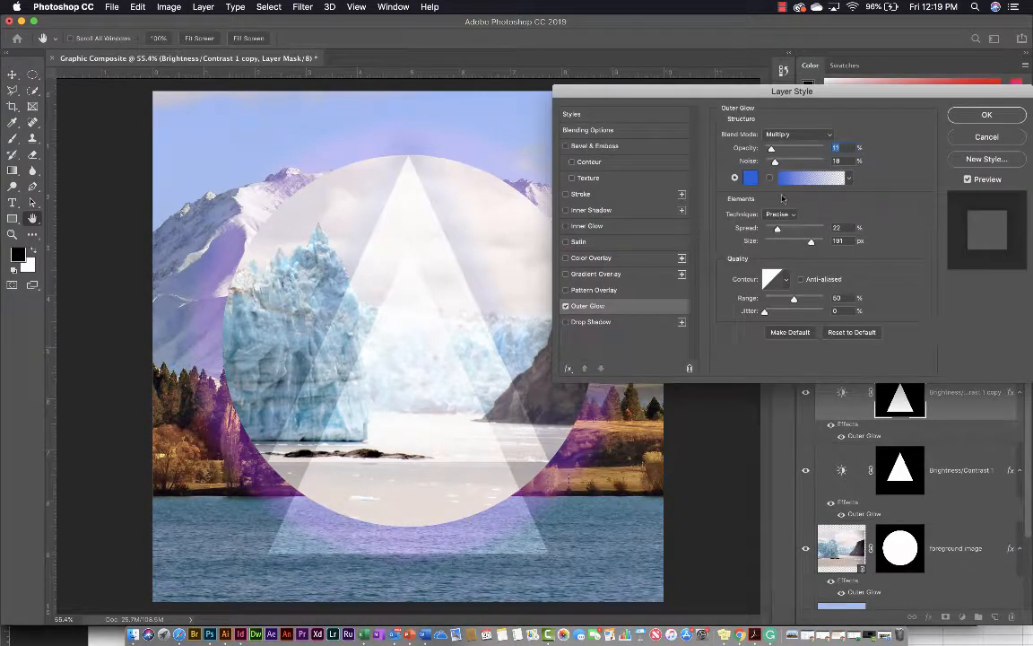
left_click(966, 115)
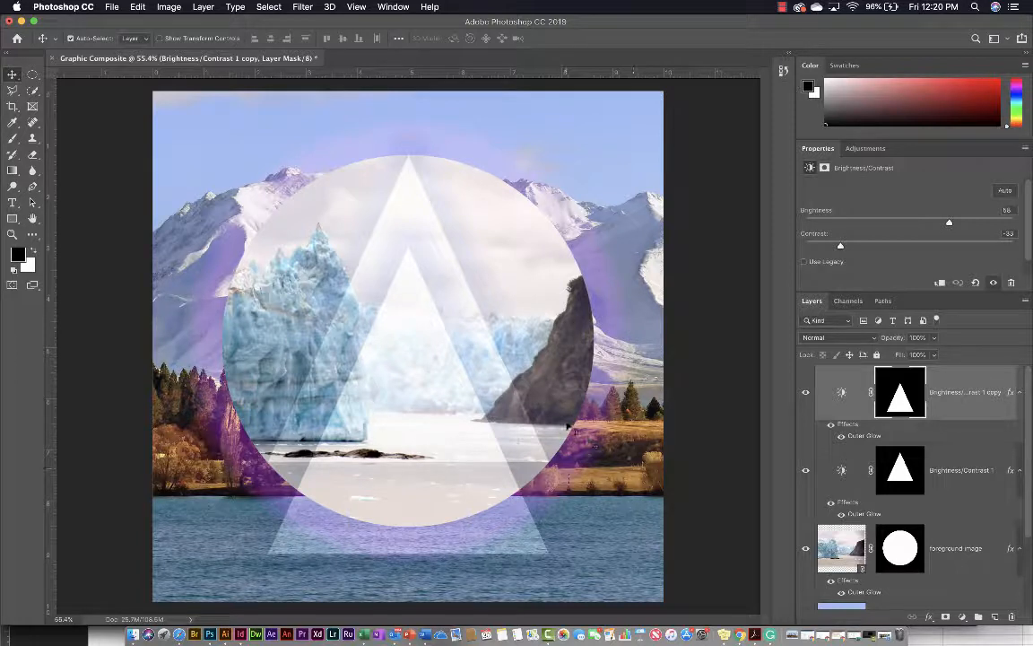
scroll(516, 387, "down", 1)
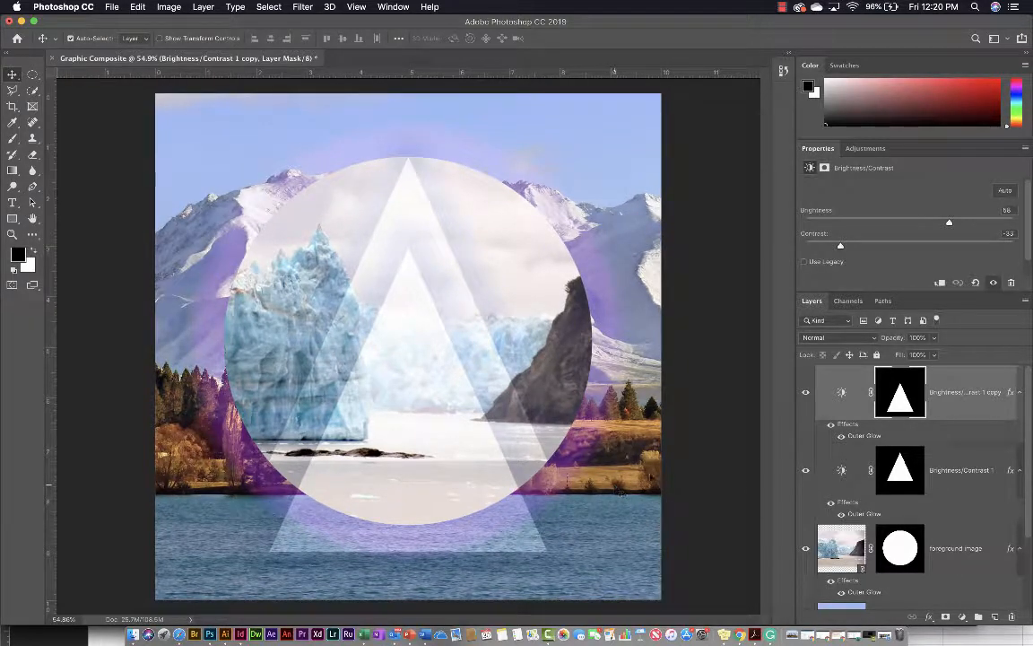
scroll(894, 532, "down", 2)
scroll(894, 532, "up", 2)
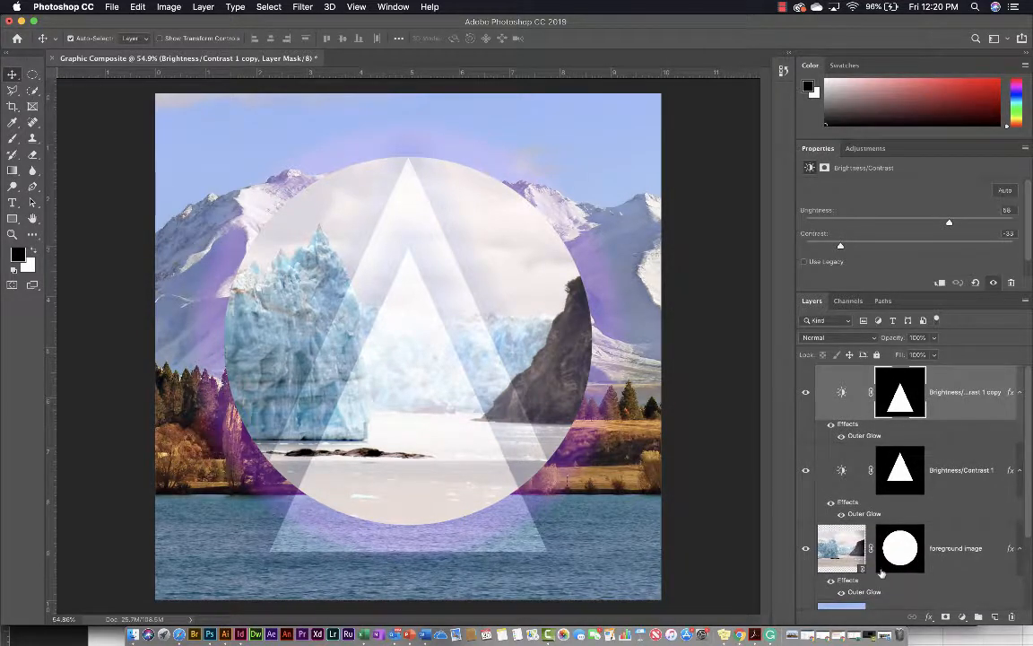
left_click(841, 392)
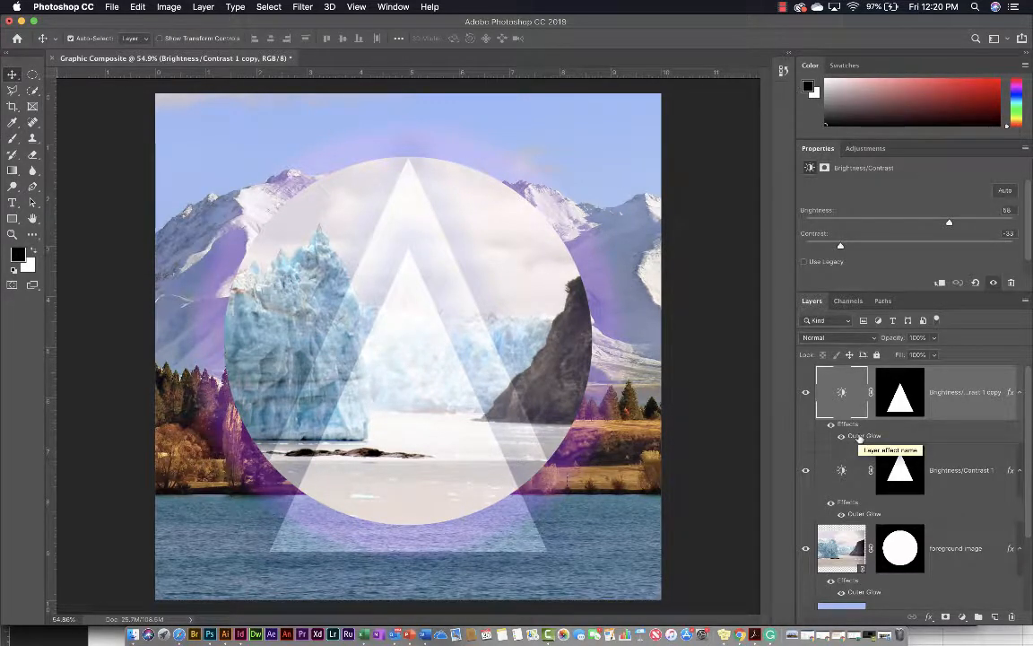
- Edit the foreground image layer's outer glow to 28% spread and darker violet 6f059b, and apply the layer style
left_click(870, 594)
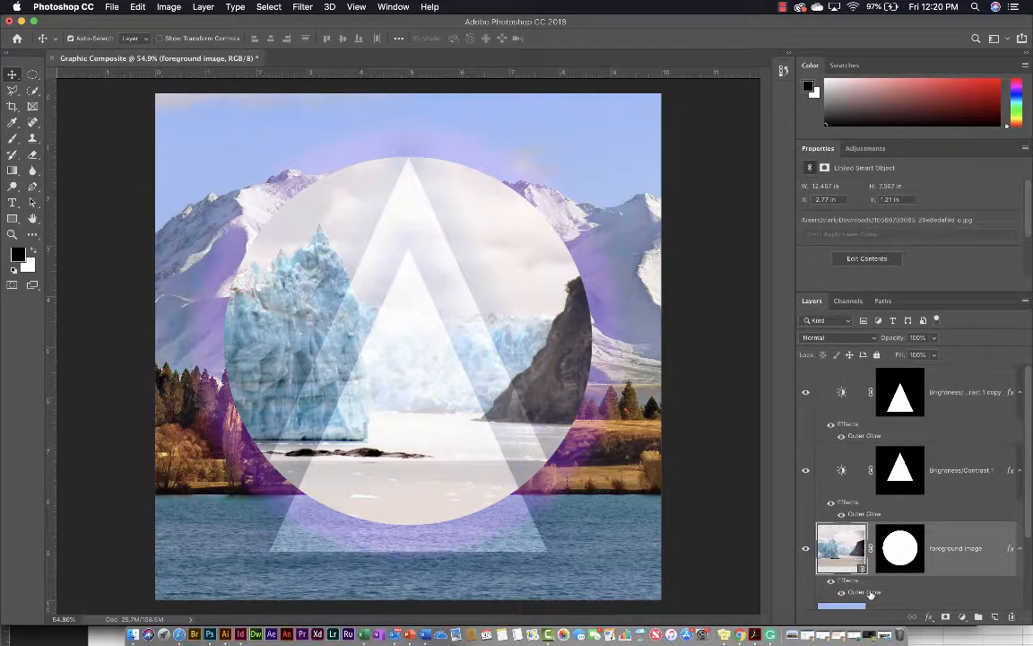
double_click(870, 593)
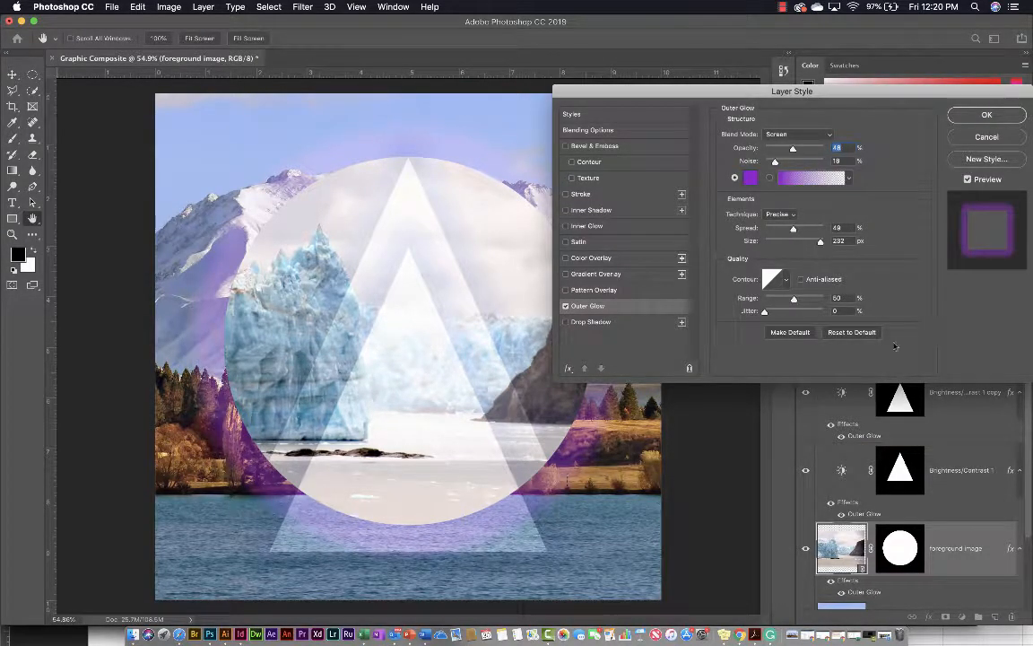
left_click_drag(853, 95, 822, 97)
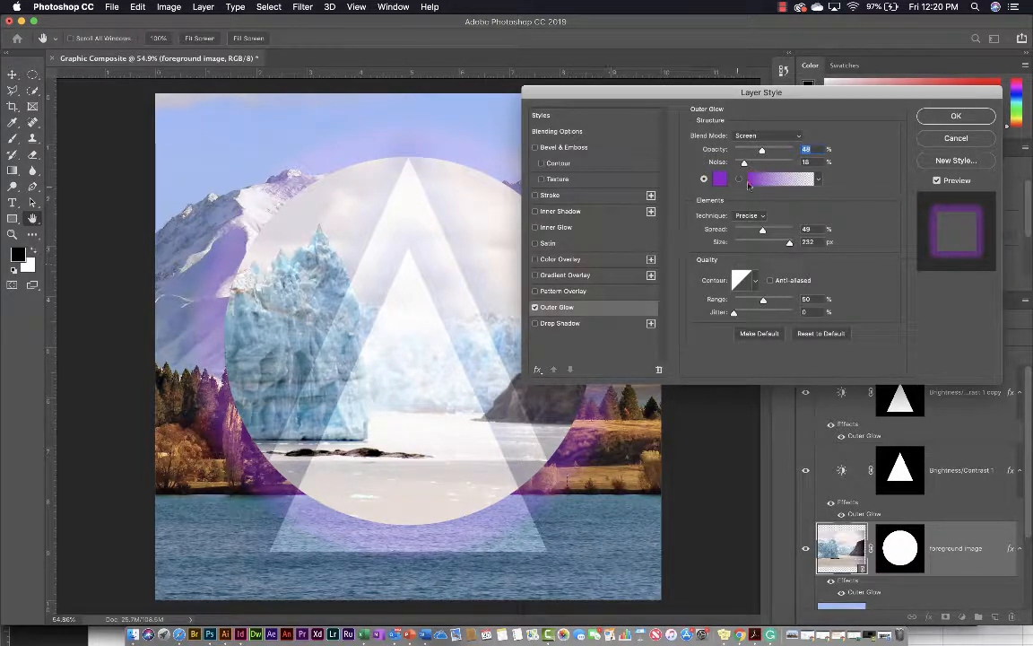
left_click_drag(763, 230, 751, 232)
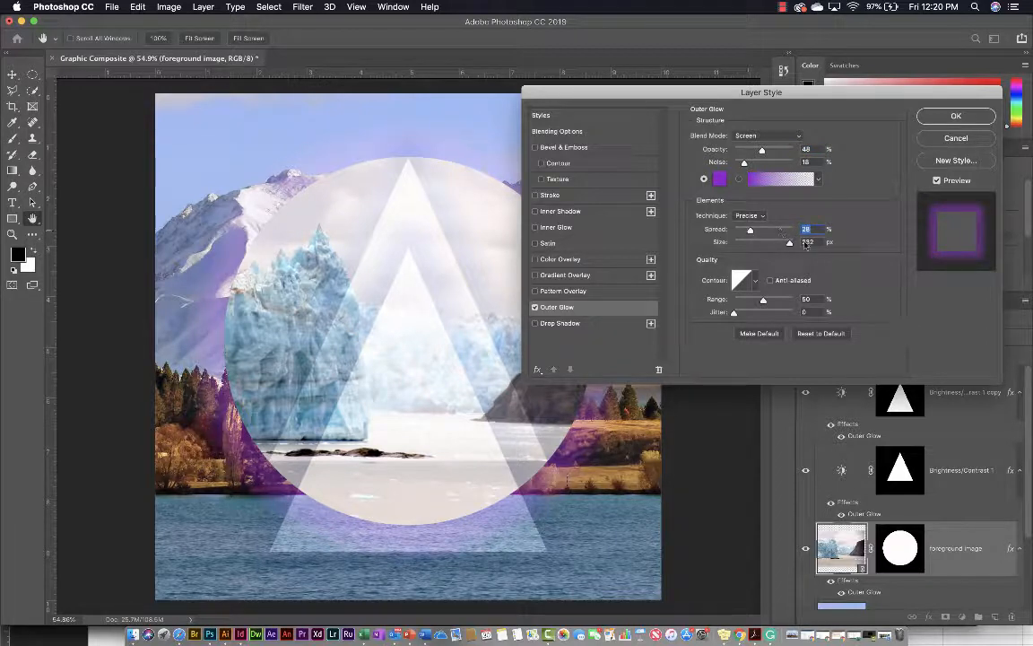
left_click(719, 179)
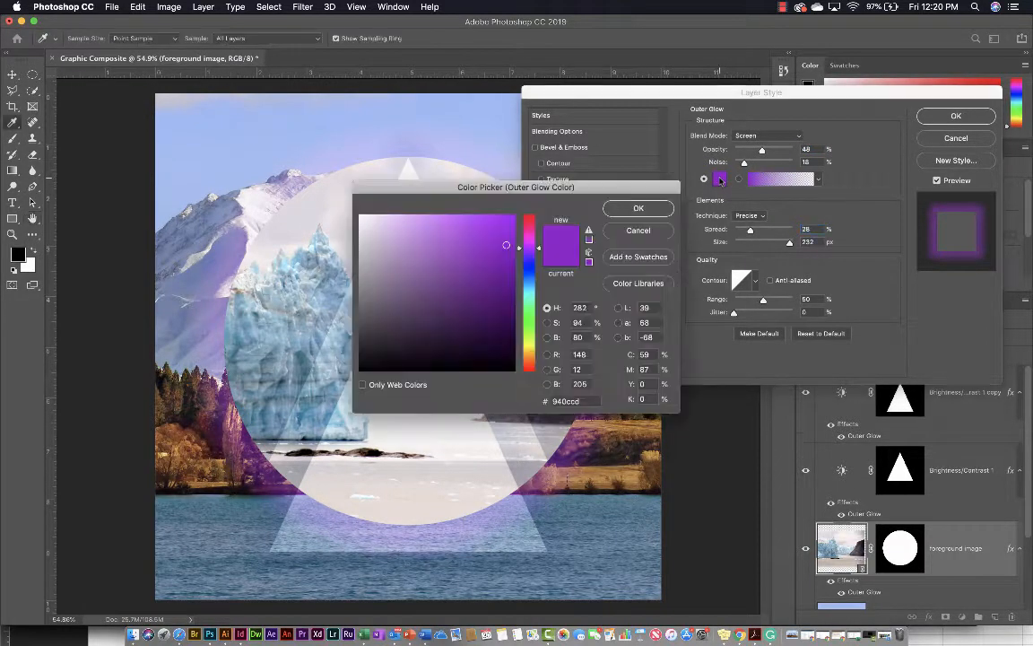
left_click(510, 276)
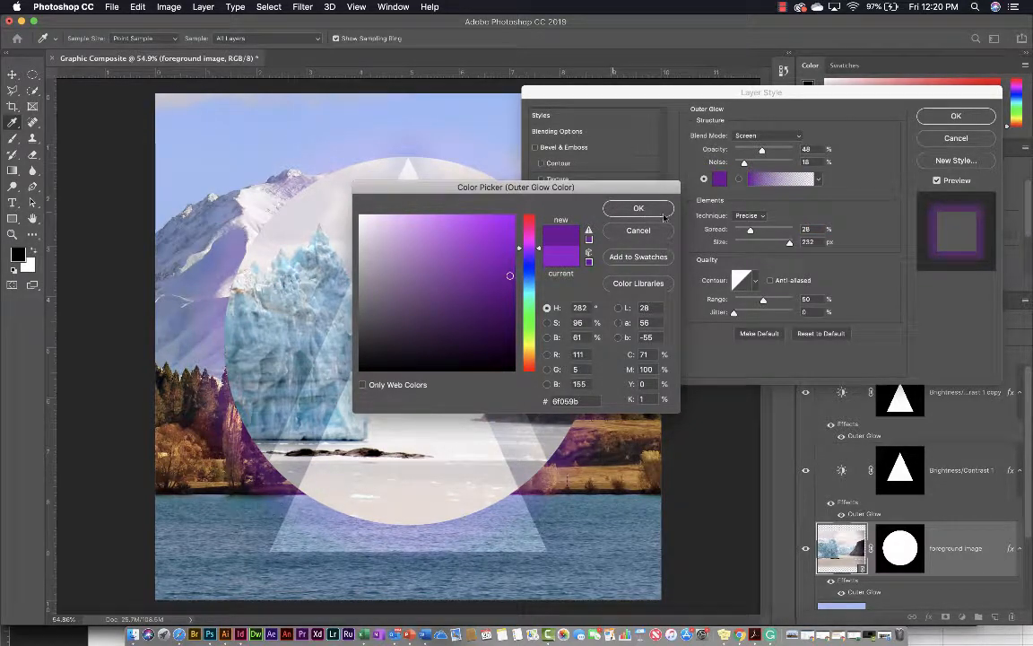
key("Return")
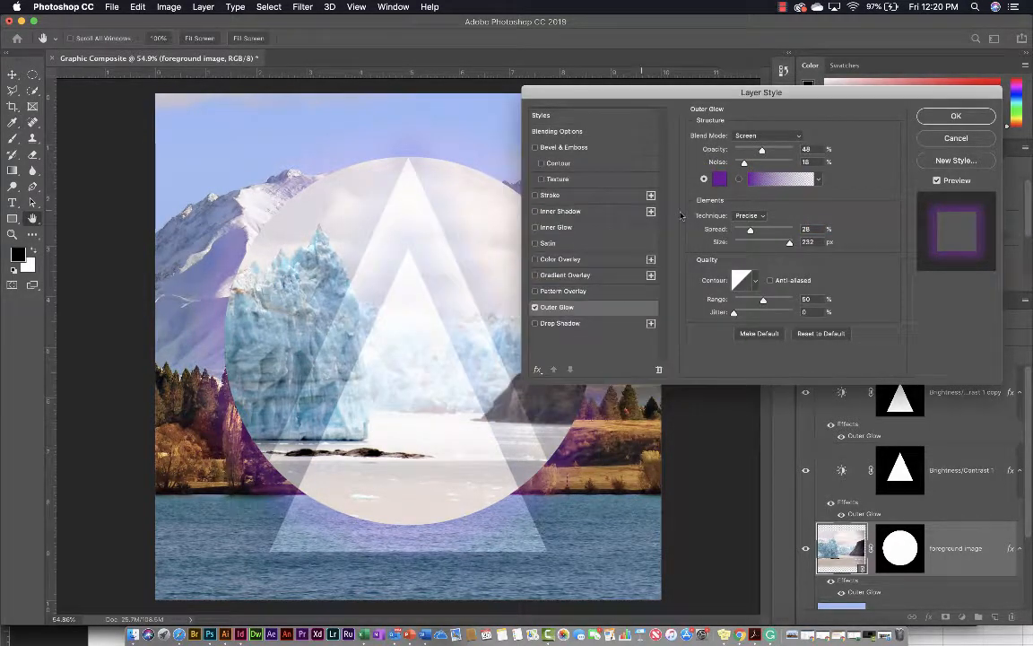
left_click(952, 117)
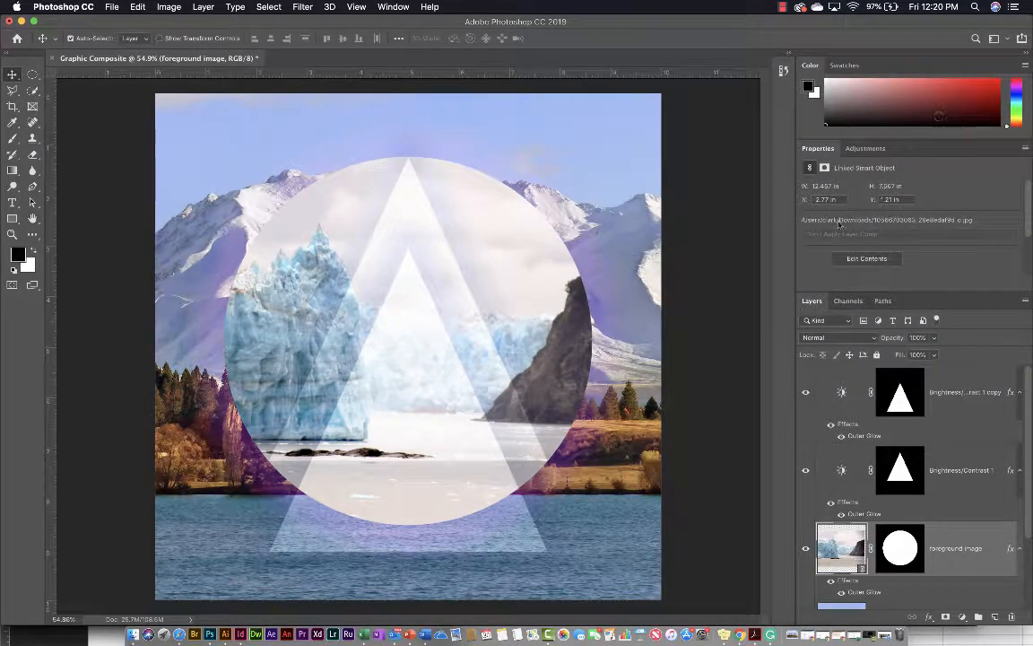
- Add a Hue/Saturation adjustment layer directly above the mountain Background layer and show its settings
scroll(864, 496, "down", 3)
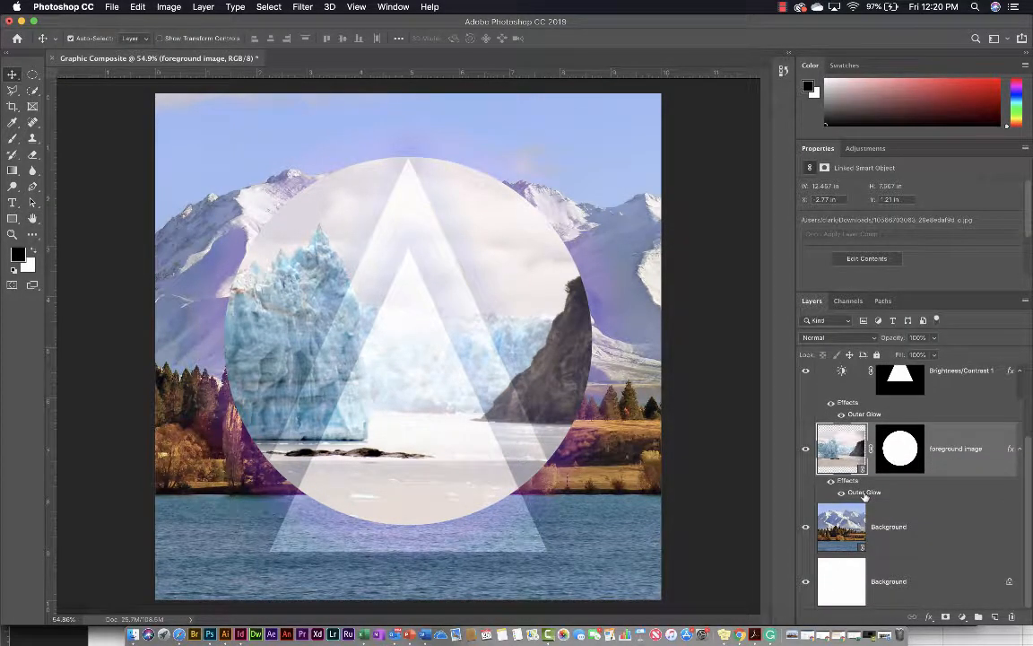
left_click(909, 536)
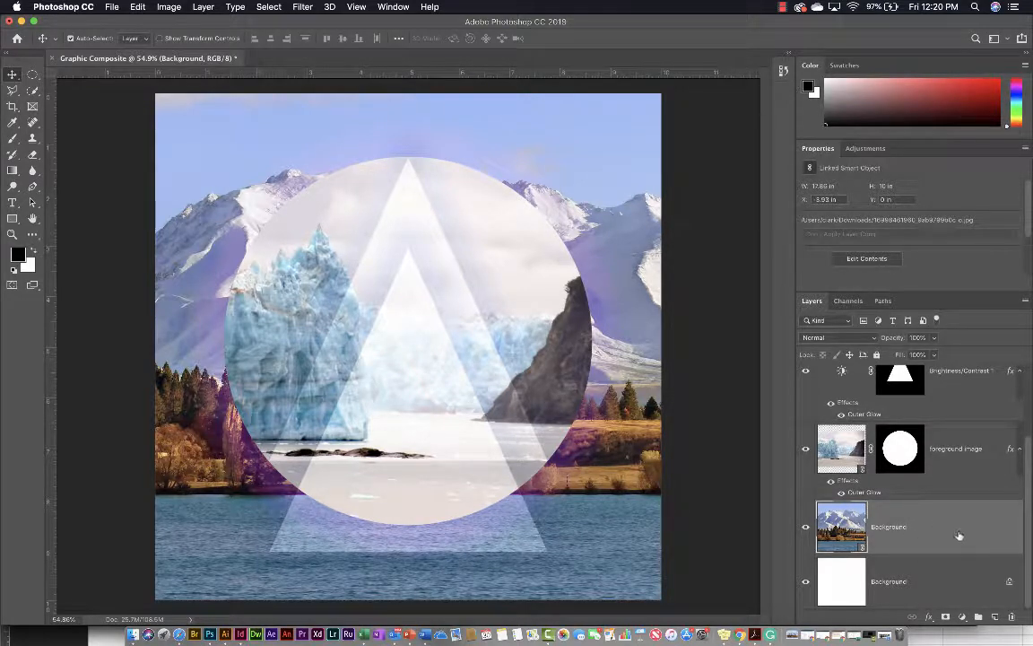
left_click(877, 151)
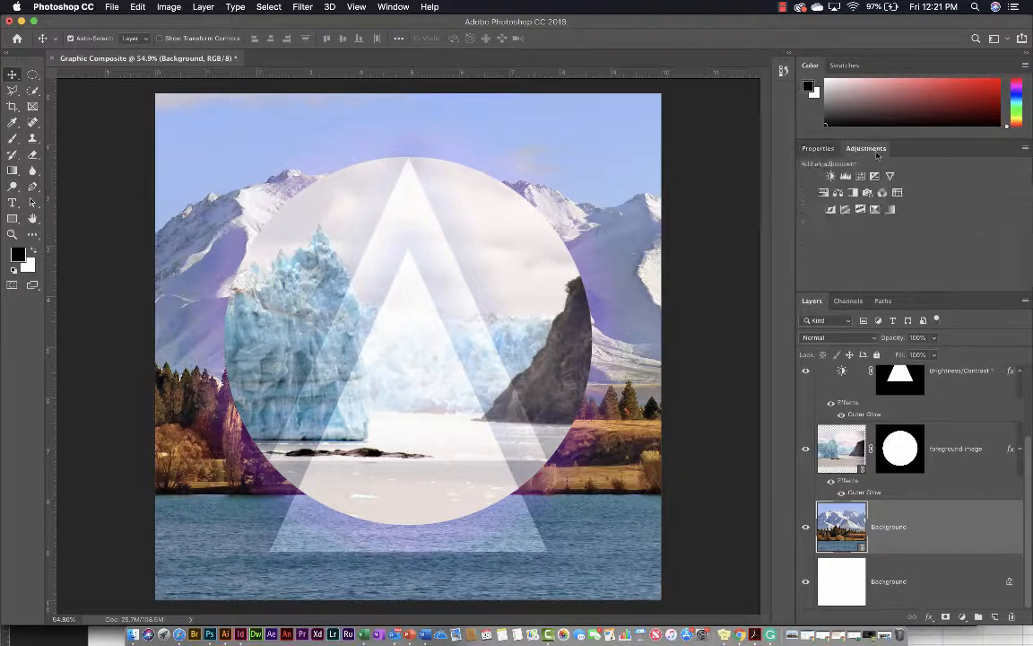
left_click(824, 193)
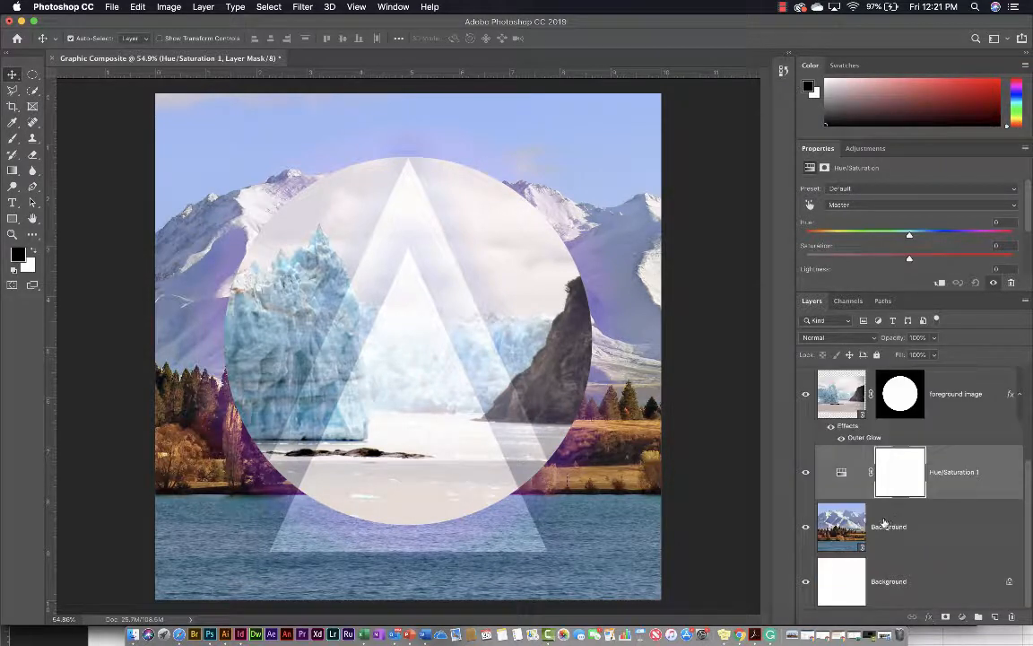
left_click(909, 528)
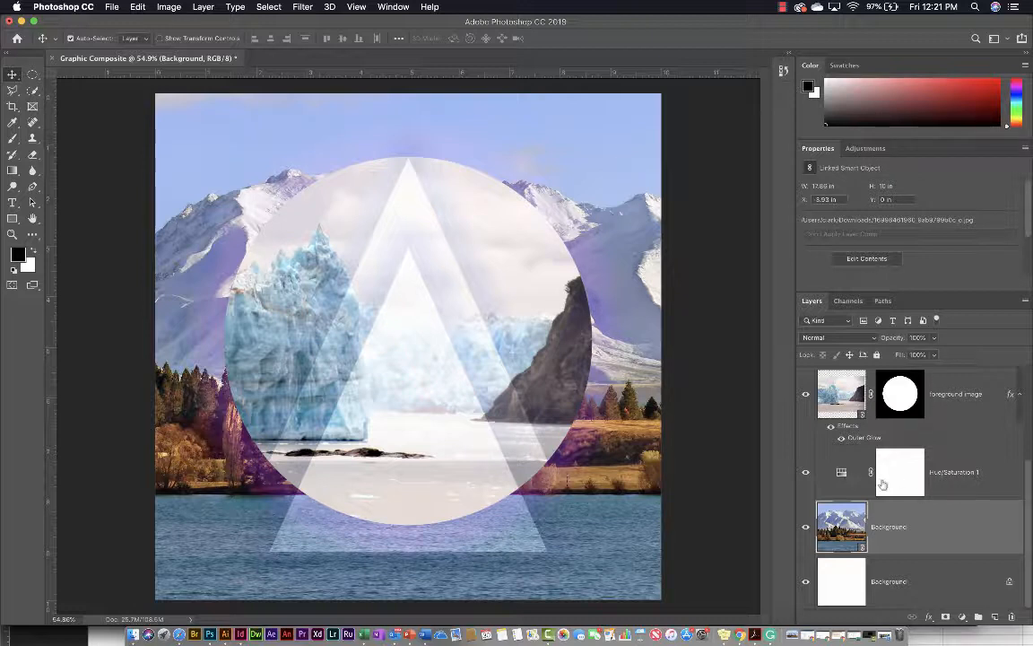
left_click(930, 483)
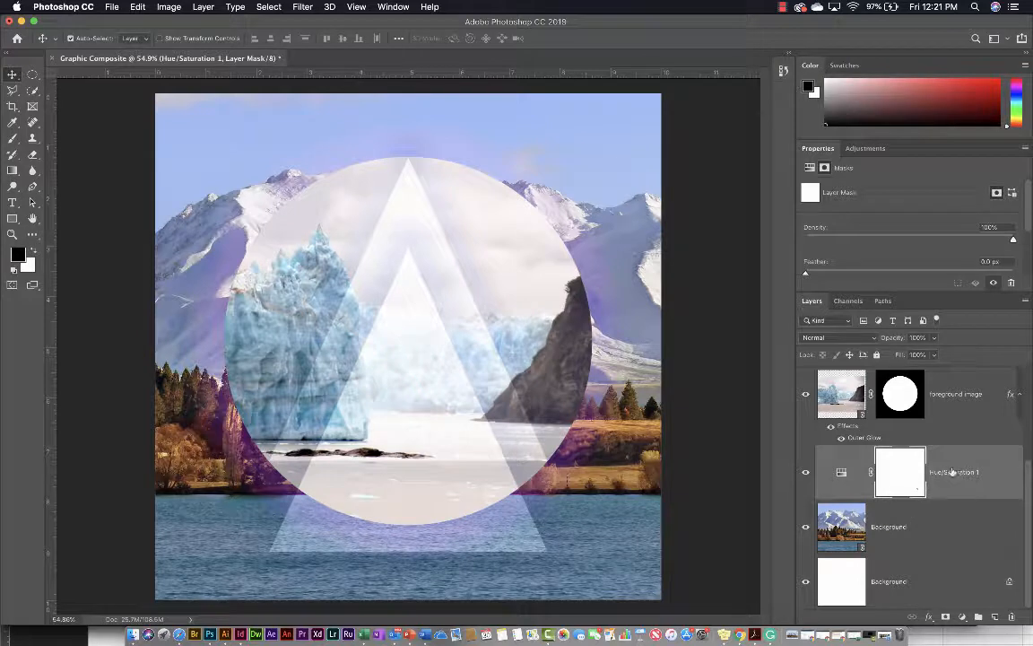
left_click(841, 472)
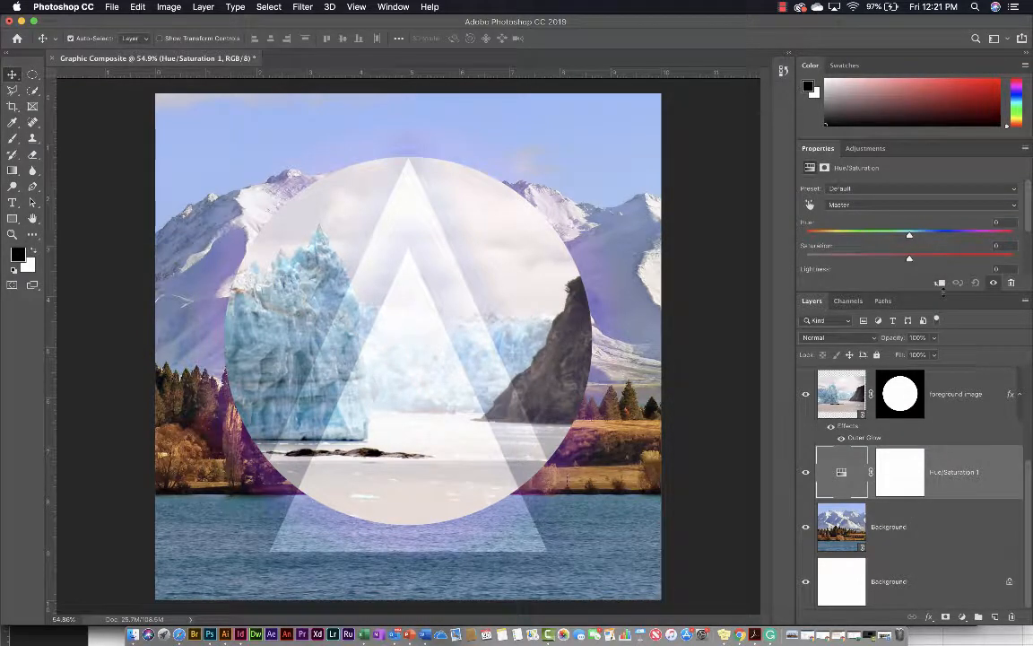
- Try several hue, saturation and lightness shifts on the background, settling on hue +16, saturation -20 and lightness +39
left_click_drag(943, 290, 943, 383)
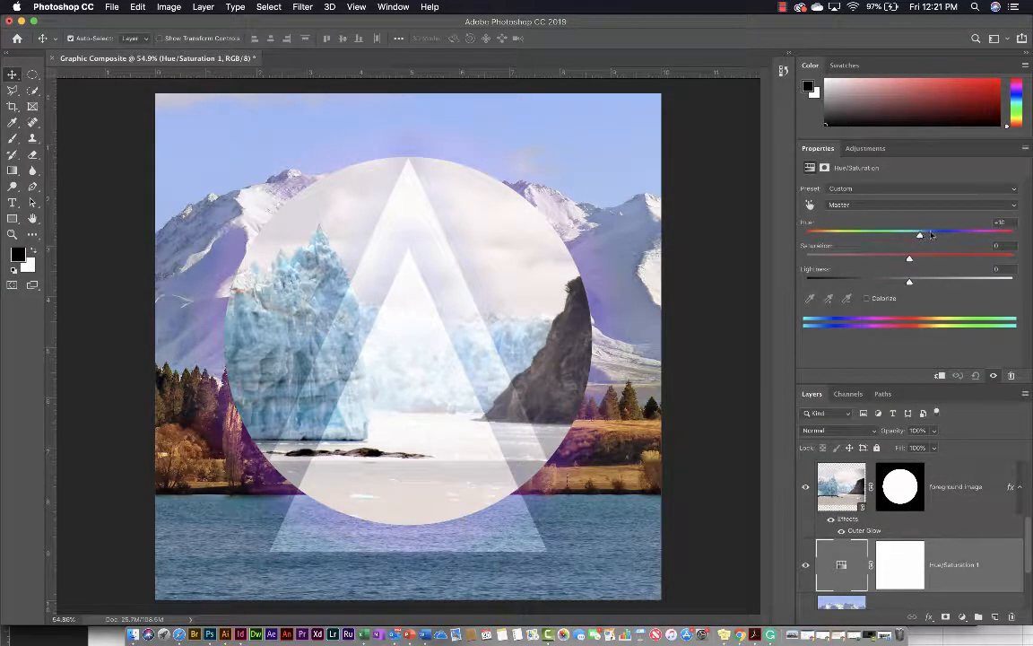
left_click_drag(910, 236, 948, 235)
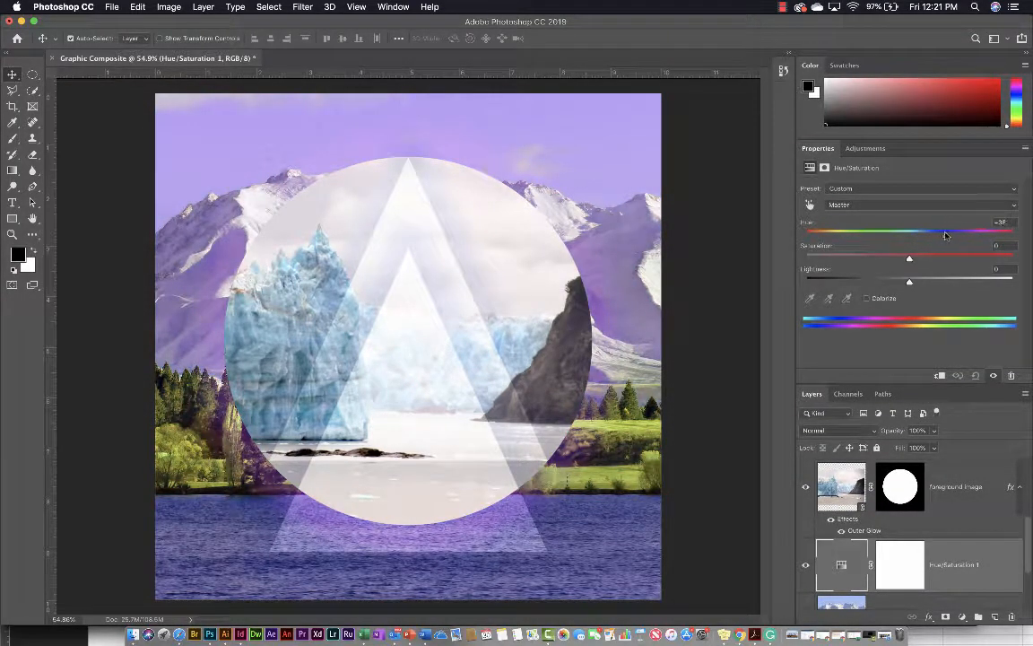
left_click_drag(940, 235, 943, 259)
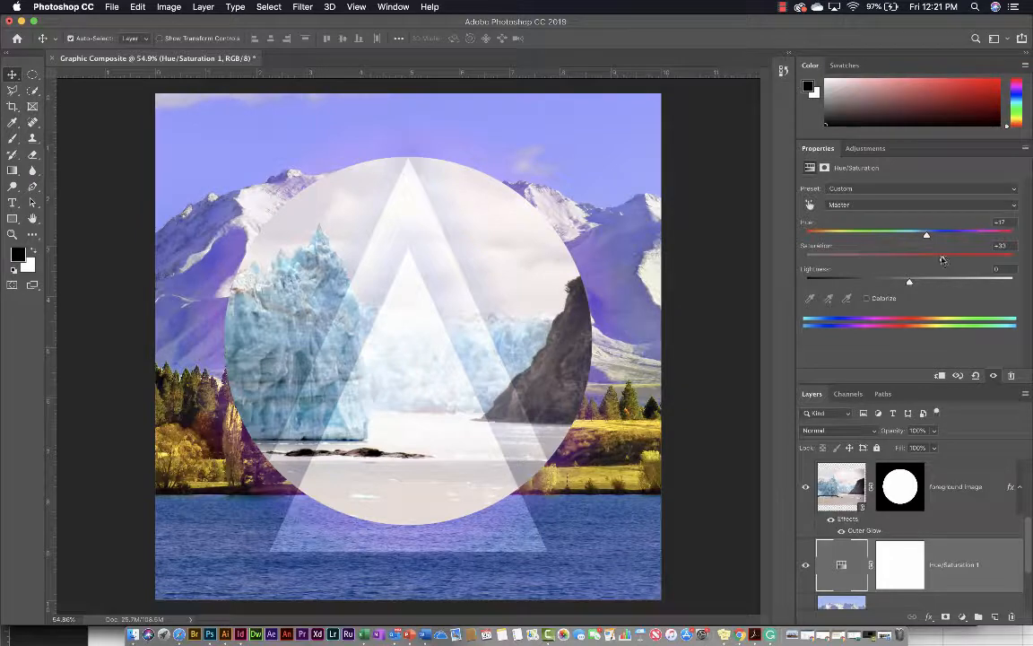
left_click_drag(942, 260, 871, 256)
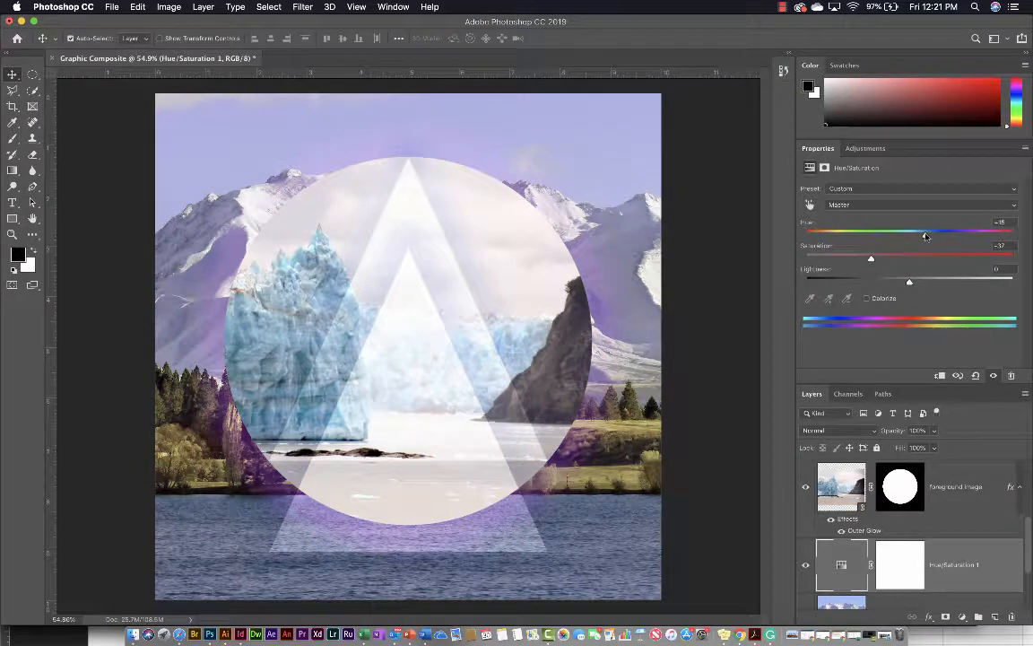
mouse_move(933, 236)
left_mouse_down()
mouse_move(960, 236)
mouse_move(920, 235)
left_mouse_up()
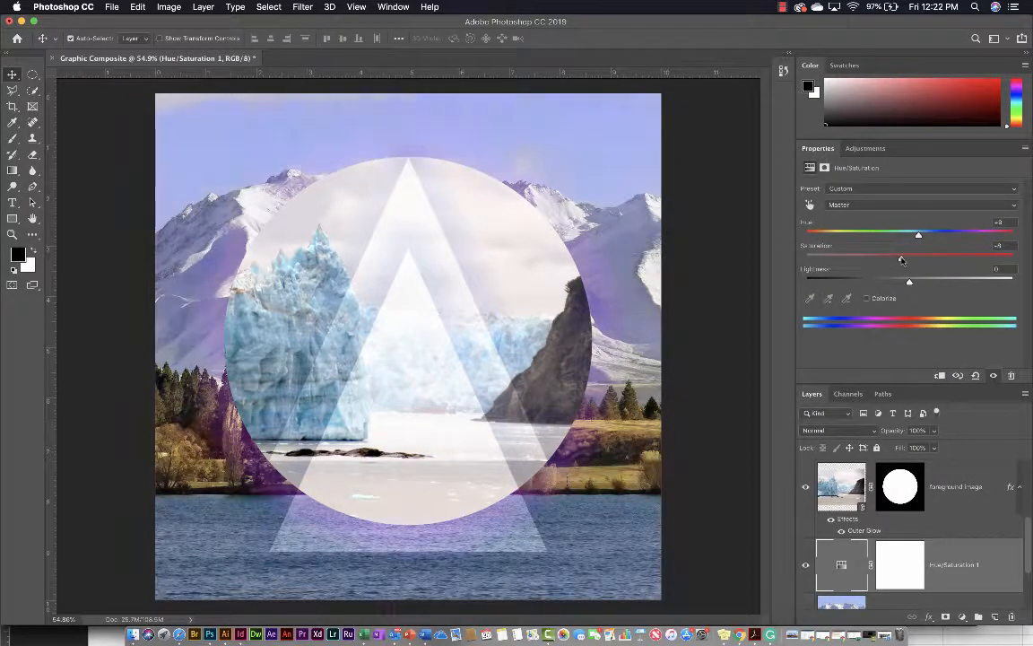
left_click_drag(872, 260, 950, 262)
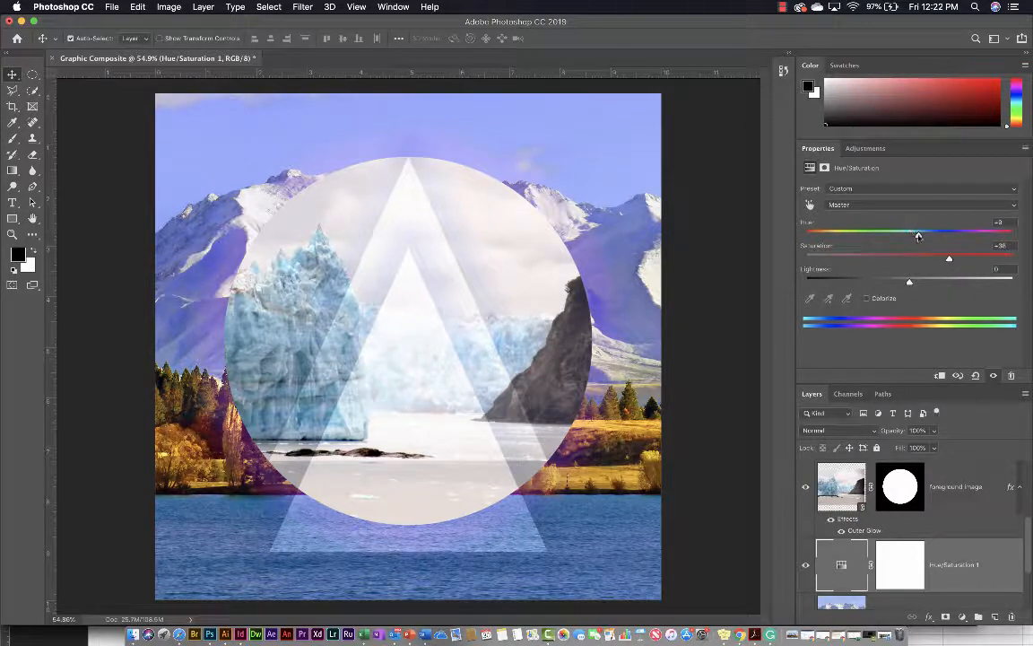
left_click_drag(918, 235, 864, 283)
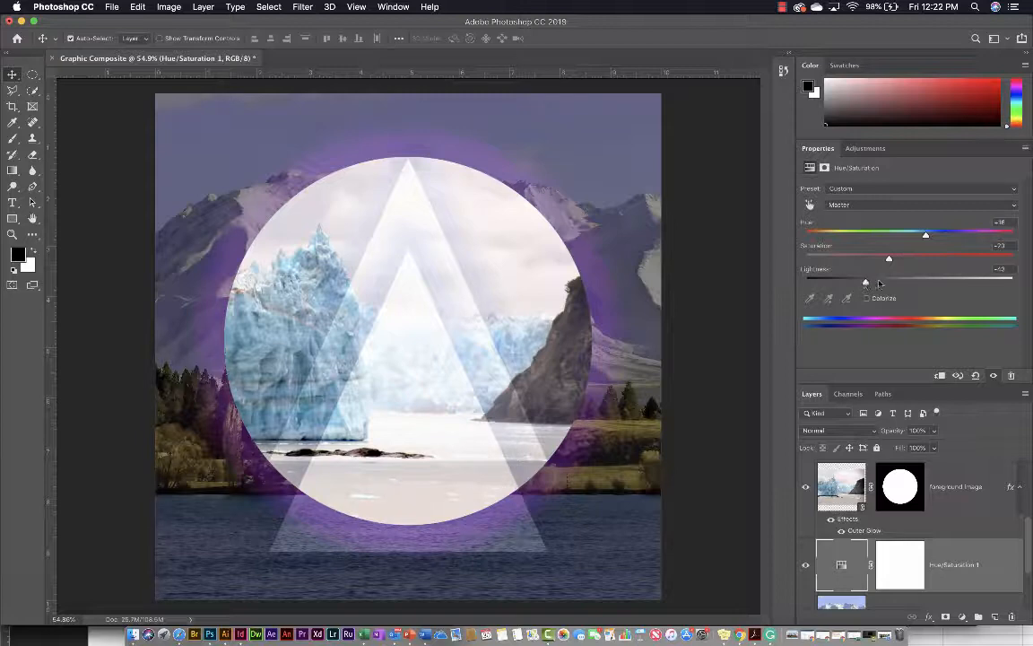
left_click_drag(865, 284, 951, 278)
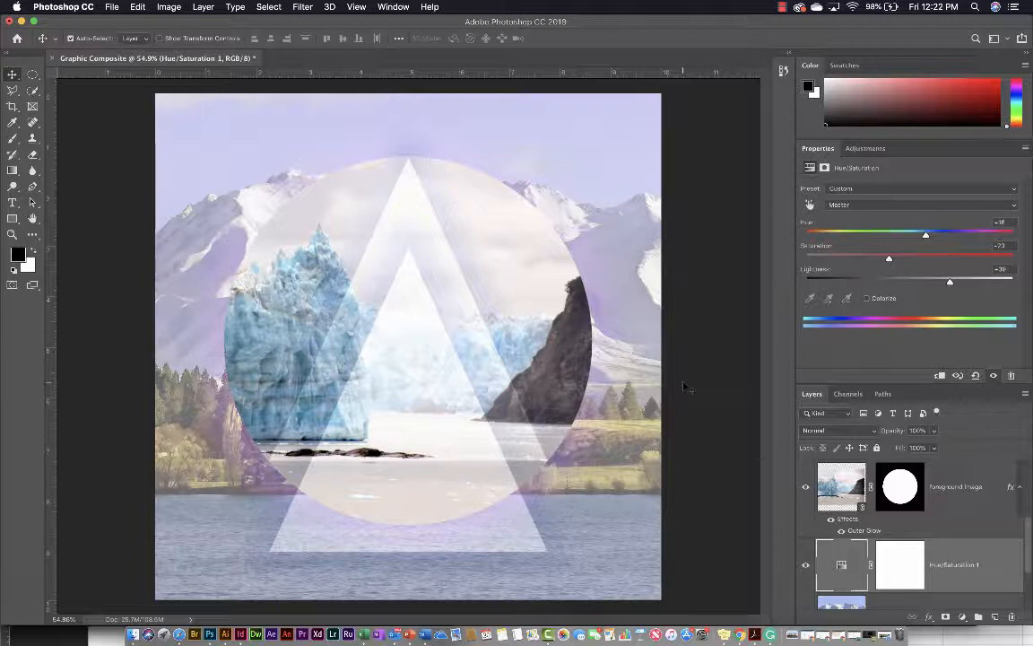
- Start saving the composite under a new file name, lastname_firstname_wk1ex2, in the Downloads folder
left_click(111, 6)
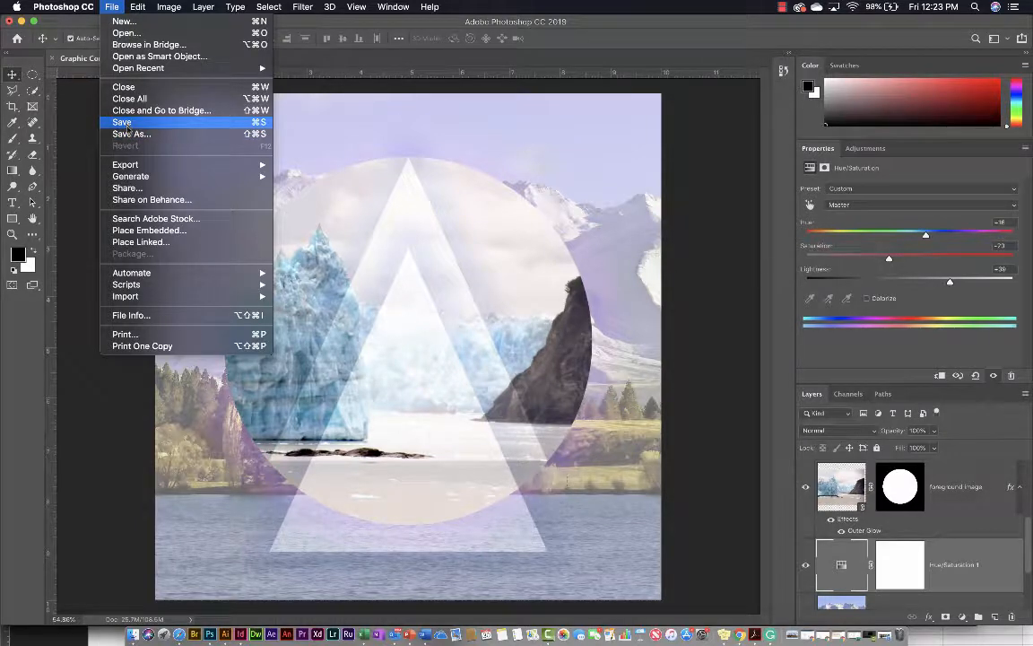
left_click(131, 133)
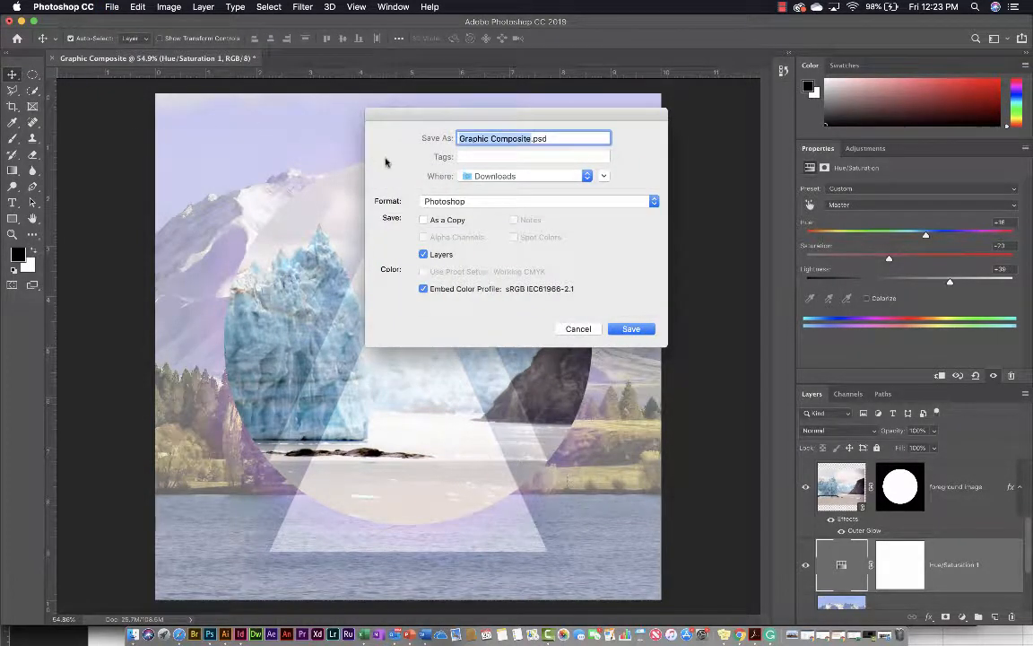
type("Cla")
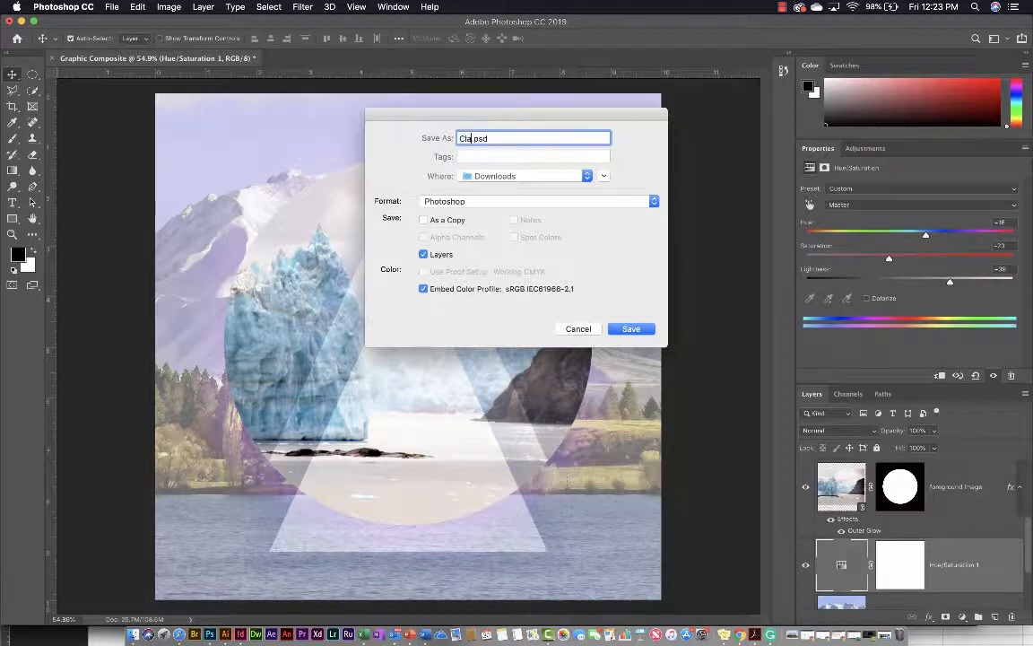
key("BackSpace")
key("BackSpace")
key("BackSpace")
type("lastname_firstname_wk1ex2")
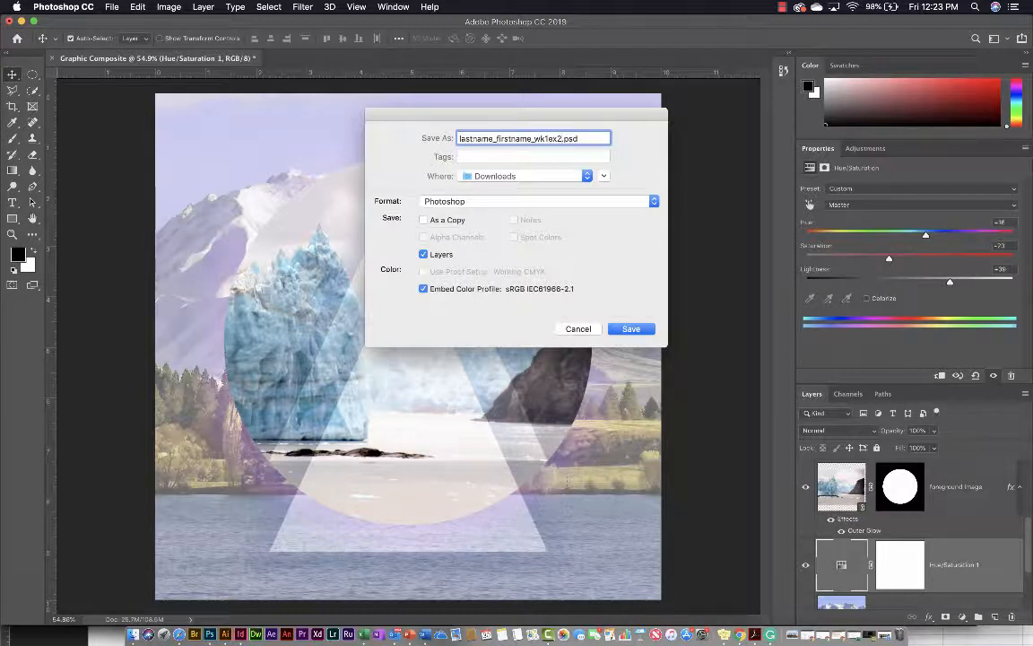
- Save the file in JPEG format with the quality set to 10 (Maximum) and Baseline ("Standard") format
left_click(449, 202)
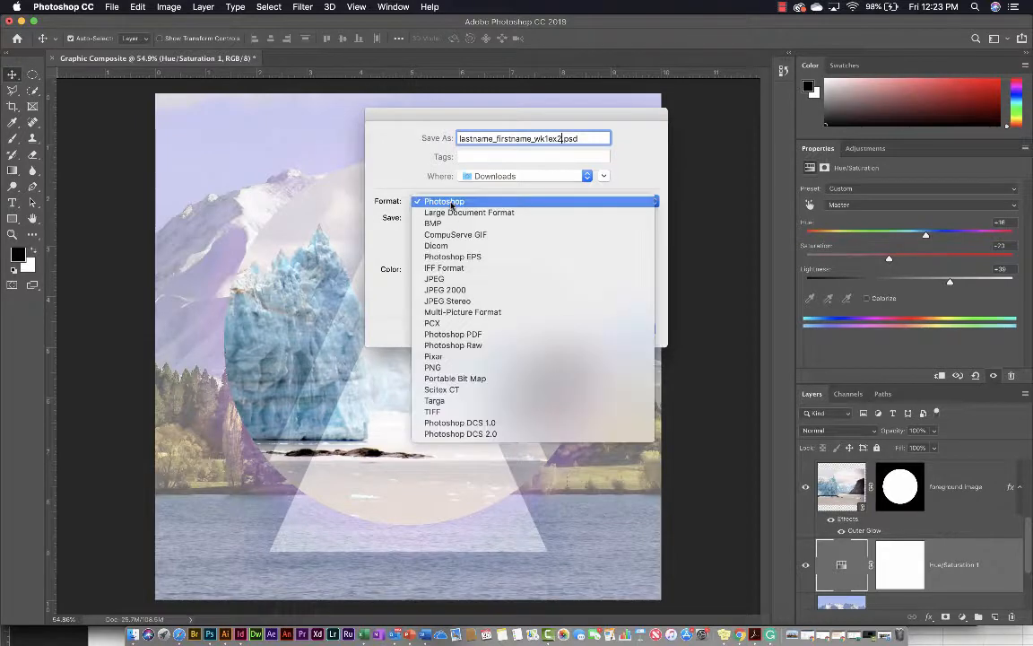
left_click(458, 279)
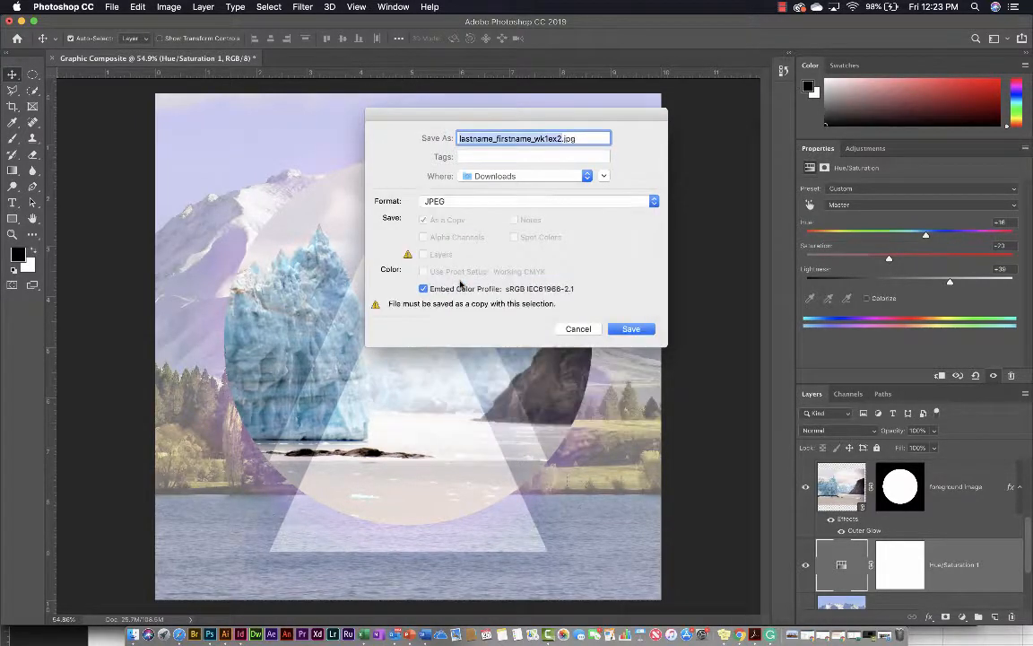
left_click(631, 329)
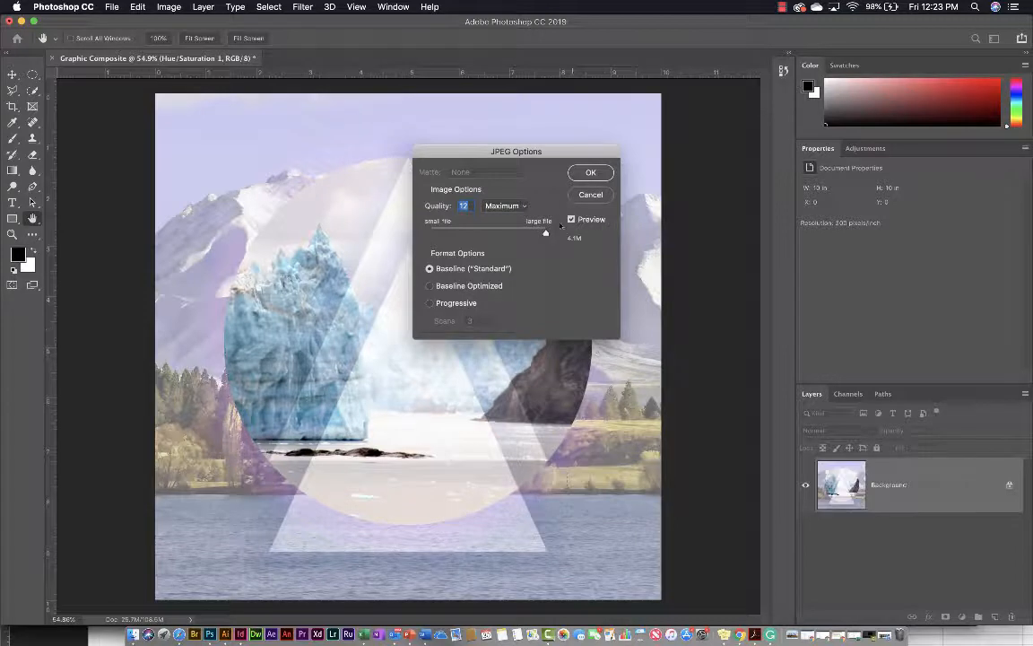
left_click_drag(545, 233, 527, 233)
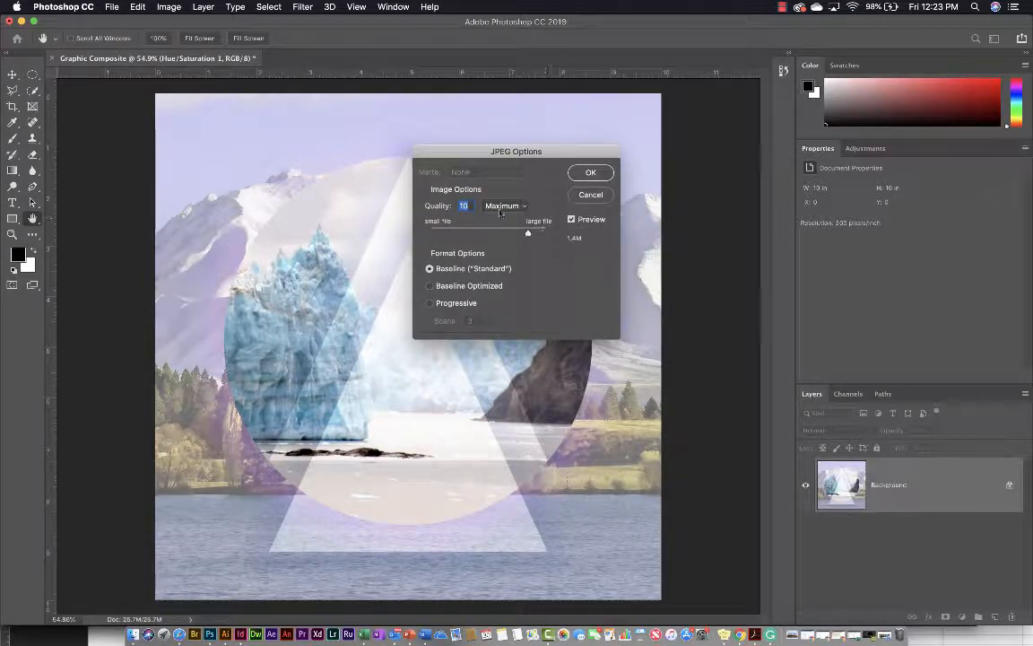
left_click(593, 172)
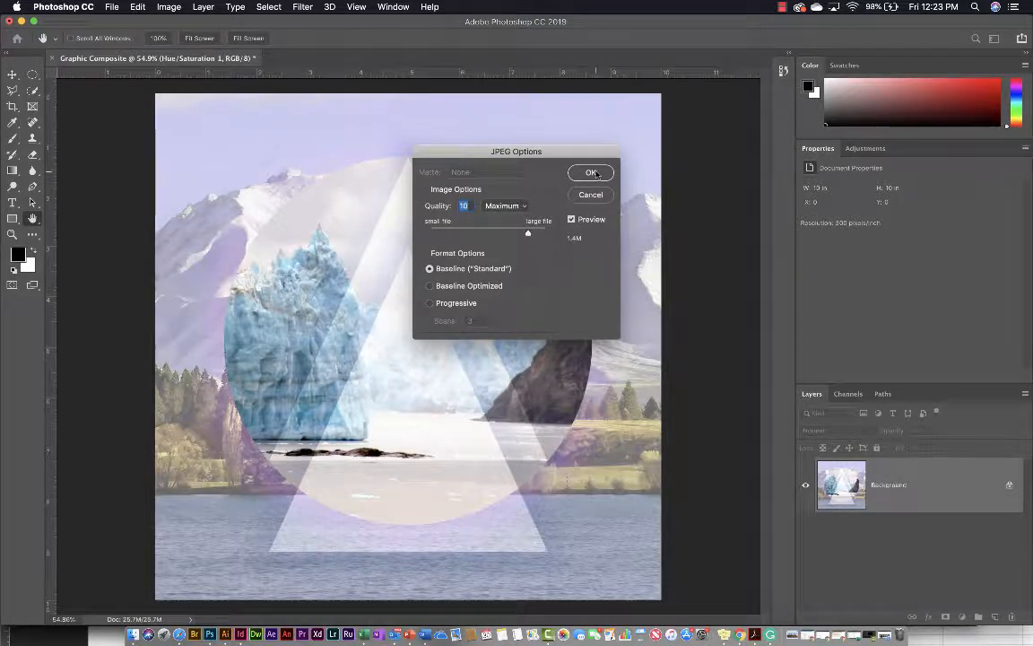